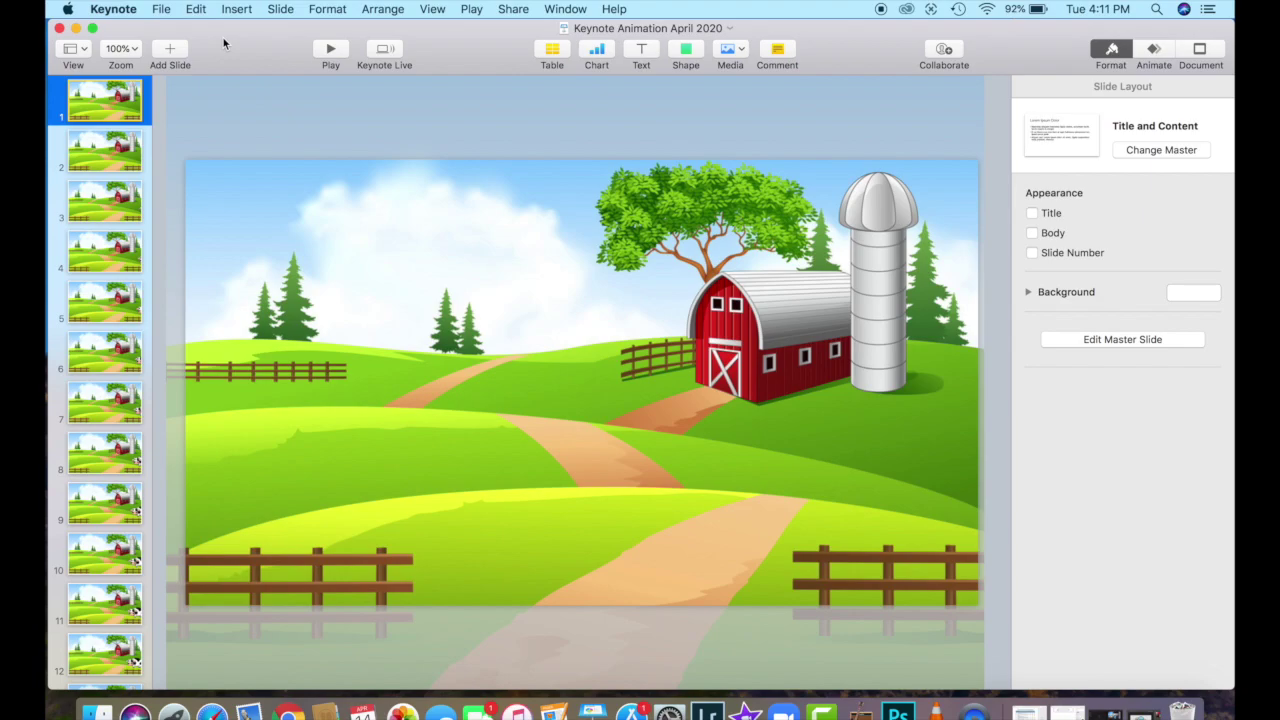
Step through the slides of the finished farm animation to see how the cow and UFO change from frame to frame
{"action": "key", "text": "Down"}
{"action": "key", "text": "Down"}
{"action": "key", "text": "Down"}
{"action": "key", "text": "Down"}
{"action": "key", "text": "Down"}
{"action": "key", "text": "Down"}
{"action": "key", "text": "Down"}
{"action": "key", "text": "Down"}
{"action": "key", "text": "Down"}
{"action": "key", "text": "Down"}
{"action": "key", "text": "Down"}
{"action": "key", "text": "Down"}
{"action": "key", "text": "Down"}
{"action": "key", "text": "Down"}
{"action": "key", "text": "Down"}
{"action": "key", "text": "Down"}
{"action": "key", "text": "Down"}
{"action": "key", "text": "Down"}
{"action": "key", "text": "Down"}
{"action": "key", "text": "Down"}
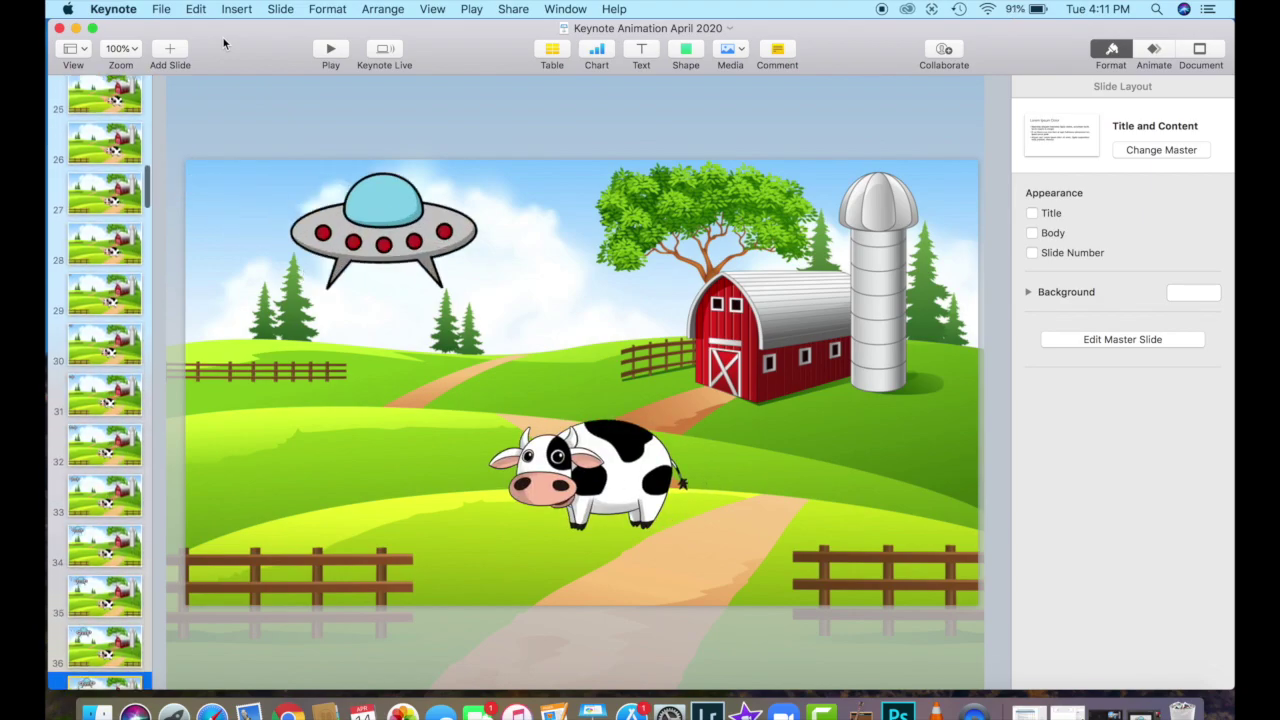
{"action": "key", "text": "Down"}
{"action": "key", "text": "Down"}
{"action": "key", "text": "Down"}
{"action": "key", "text": "Down"}
{"action": "key", "text": "Down"}
{"action": "key", "text": "Down"}
{"action": "key", "text": "Down"}
{"action": "key", "text": "Down"}
{"action": "key", "text": "Down"}
{"action": "key", "text": "Down"}
{"action": "key", "text": "Down"}
{"action": "key", "text": "Down"}
{"action": "key", "text": "Down"}
{"action": "key", "text": "Down"}
{"action": "key", "text": "Down"}
{"action": "key", "text": "Down"}
{"action": "key", "text": "Down"}
{"action": "key", "text": "Down"}
{"action": "key", "text": "Down"}
{"action": "key", "text": "Down"}
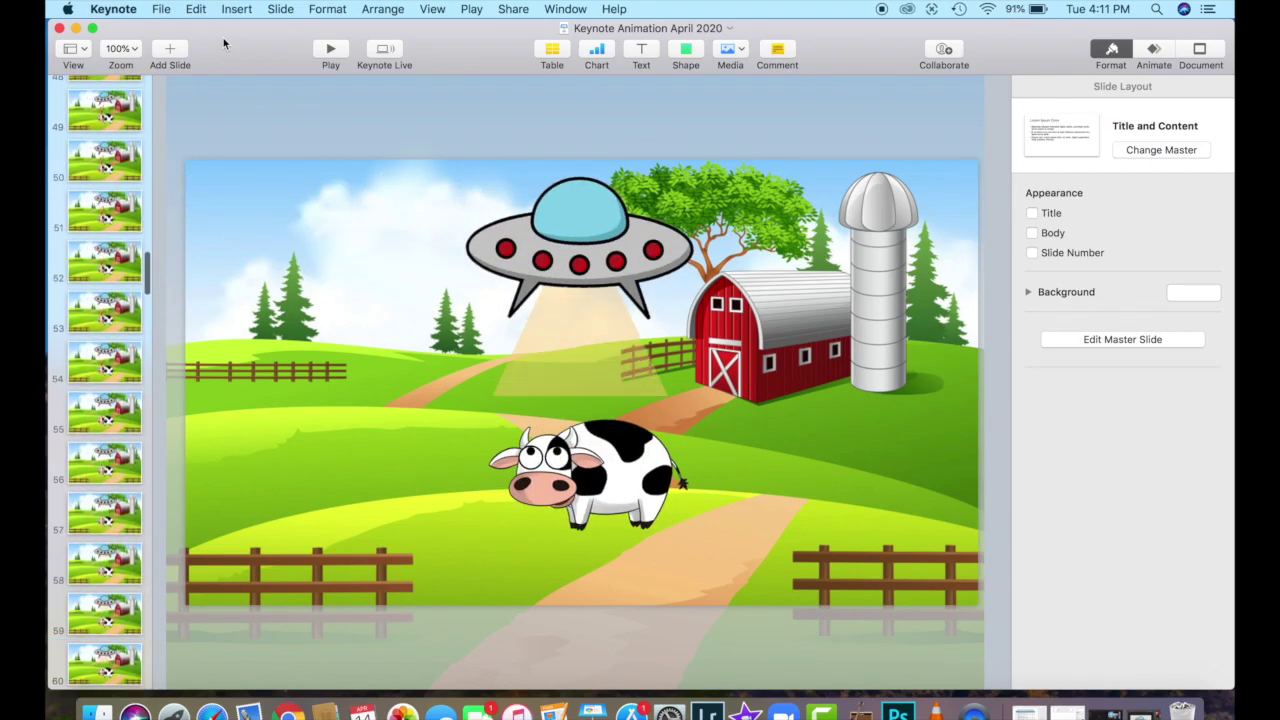
{"action": "key", "text": "Down"}
{"action": "key", "text": "Down"}
{"action": "key", "text": "Down"}
{"action": "key", "text": "Down"}
{"action": "key", "text": "Down"}
{"action": "key", "text": "Down"}
{"action": "key", "text": "Down"}
{"action": "key", "text": "Down"}
{"action": "key", "text": "Down"}
{"action": "key", "text": "Down"}
{"action": "key", "text": "Down"}
{"action": "key", "text": "Down"}
{"action": "key", "text": "Down"}
{"action": "key", "text": "Down"}
{"action": "key", "text": "Down"}
{"action": "key", "text": "Down"}
{"action": "key", "text": "Down"}
{"action": "key", "text": "Down"}
{"action": "key", "text": "Down"}
{"action": "key", "text": "Down"}
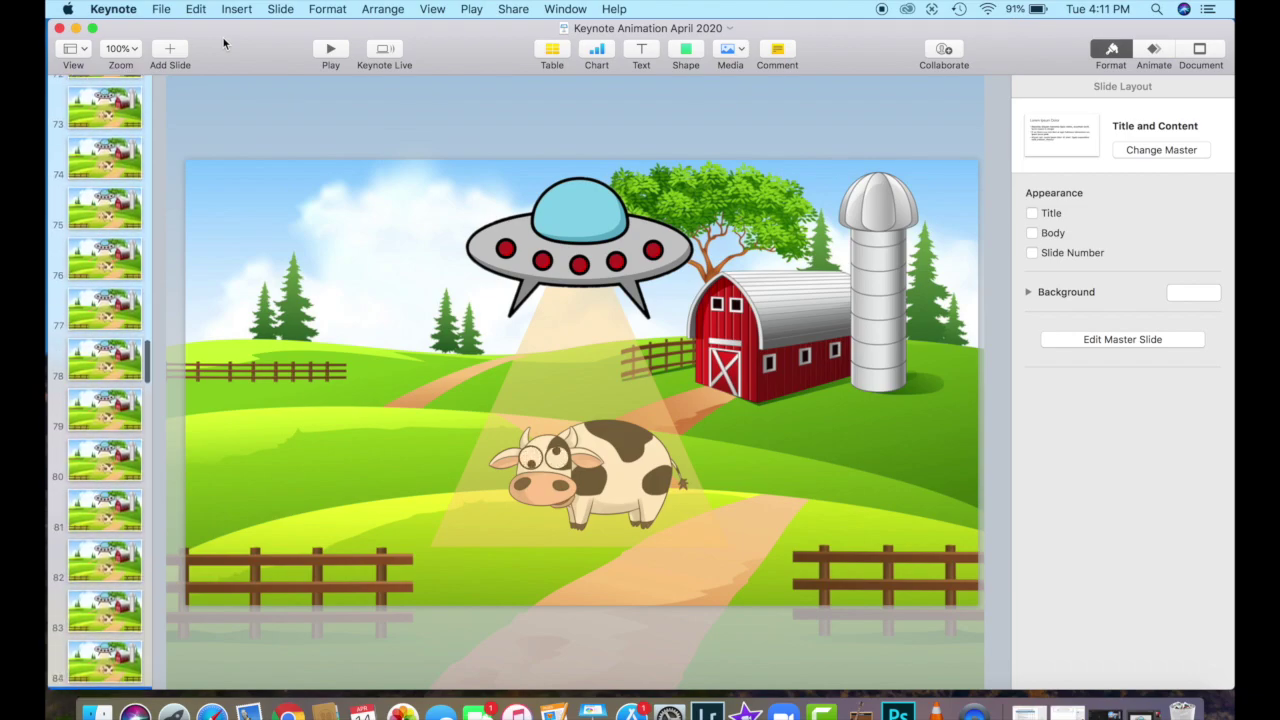
{"action": "key", "text": "Down"}
{"action": "key", "text": "Down"}
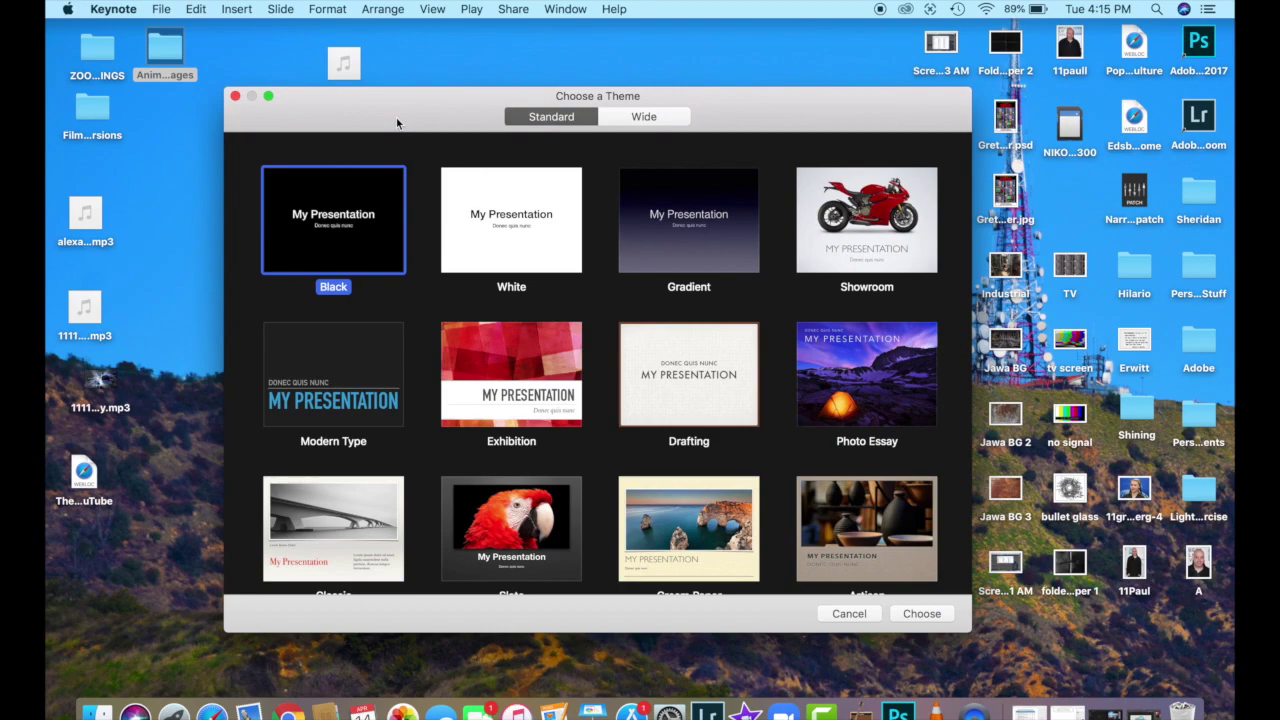
Open the Animation IMages folder on the desktop and preview the UFO image
{"action": "double_click", "coordinate": [176, 46]}
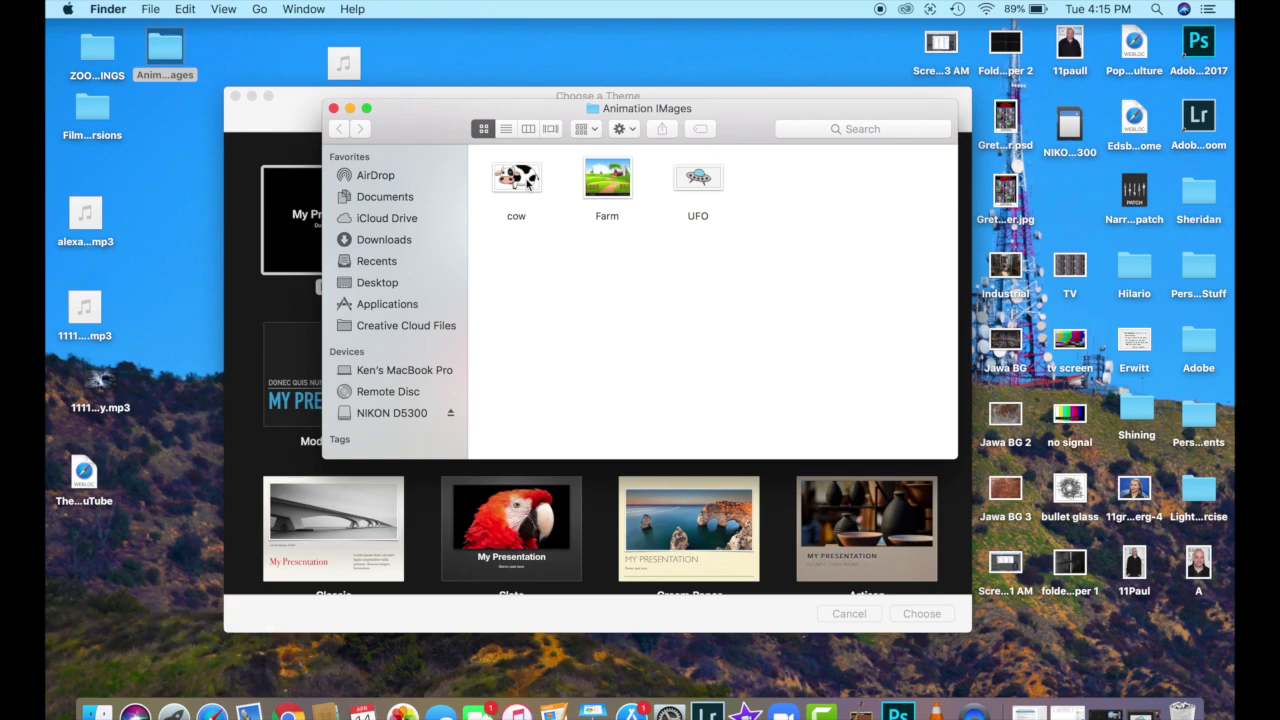
{"action": "double_click", "coordinate": [699, 180]}
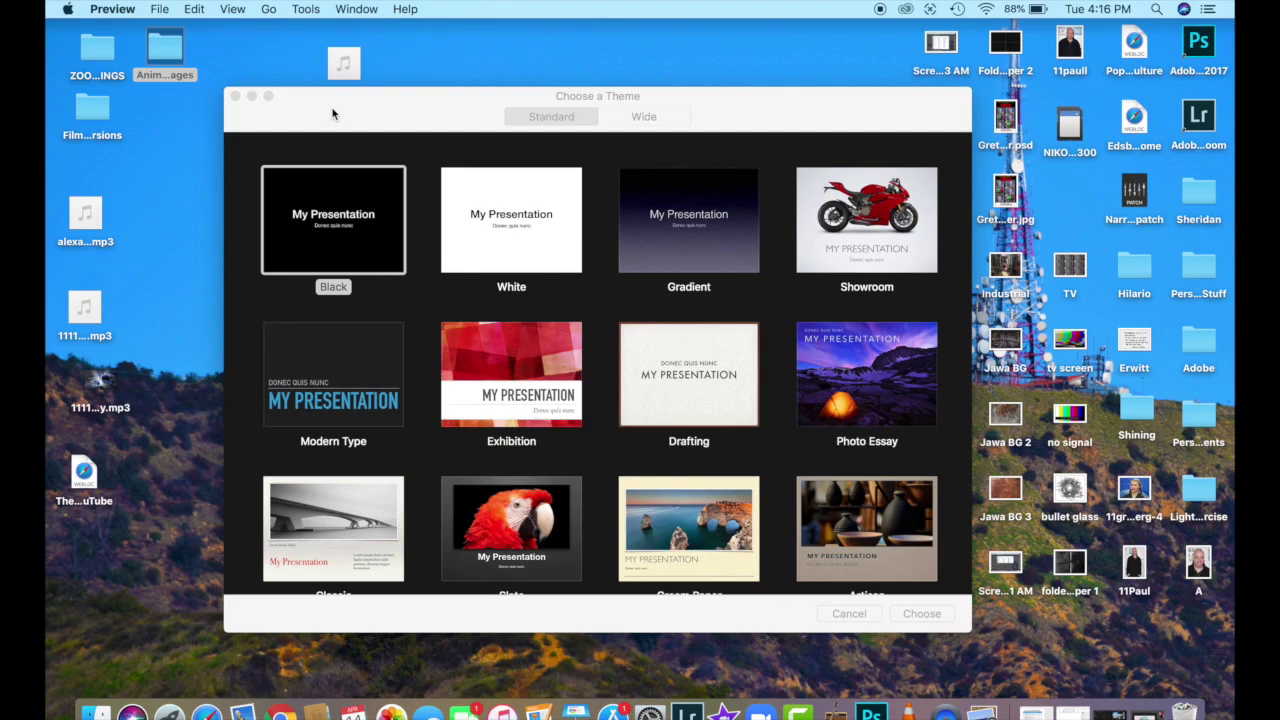
Create a new presentation with the White theme and delete the title and body placeholders from its first slide
{"action": "double_click", "coordinate": [510, 204]}
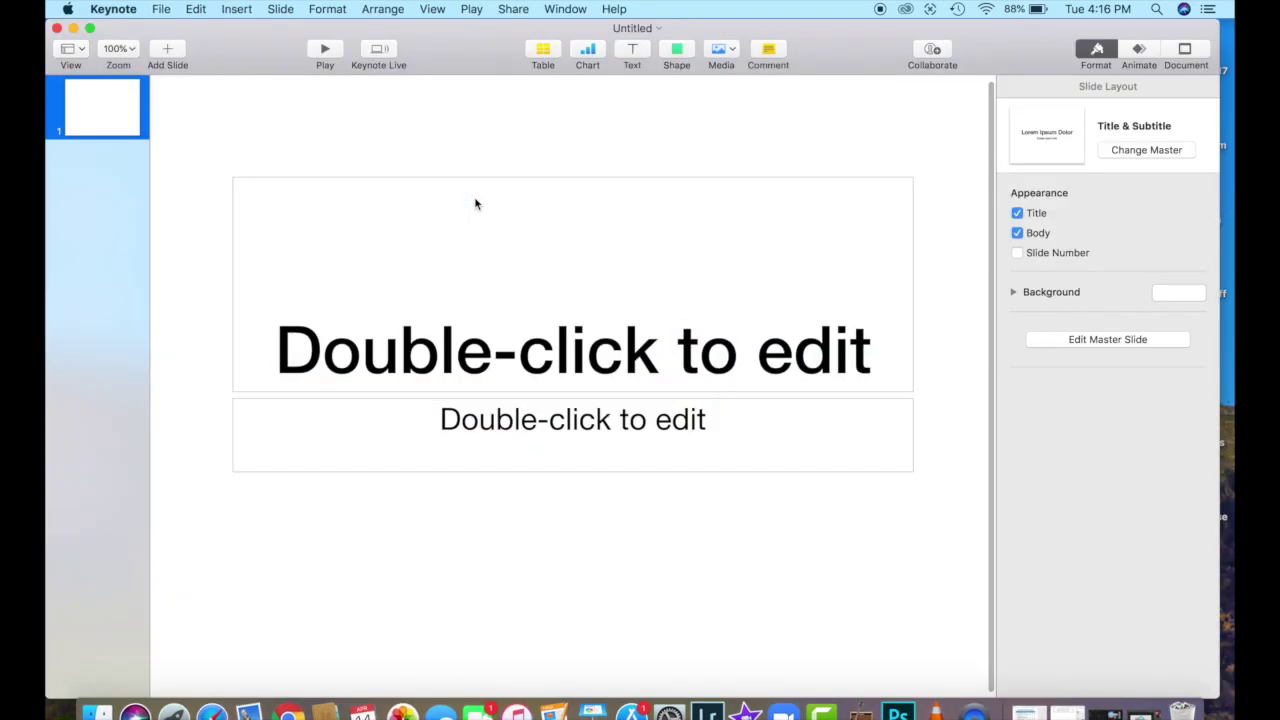
{"action": "key", "text": "Delete"}
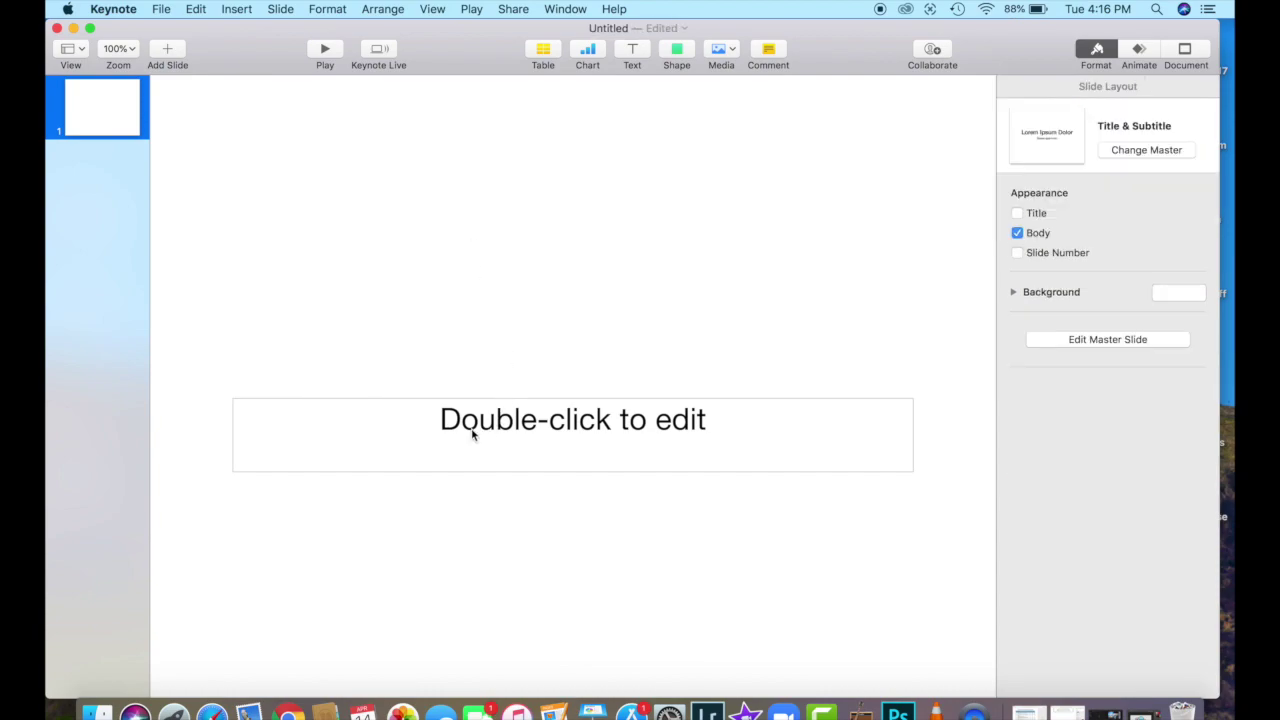
{"action": "left_click", "coordinate": [473, 434]}
{"action": "key", "text": "Delete"}
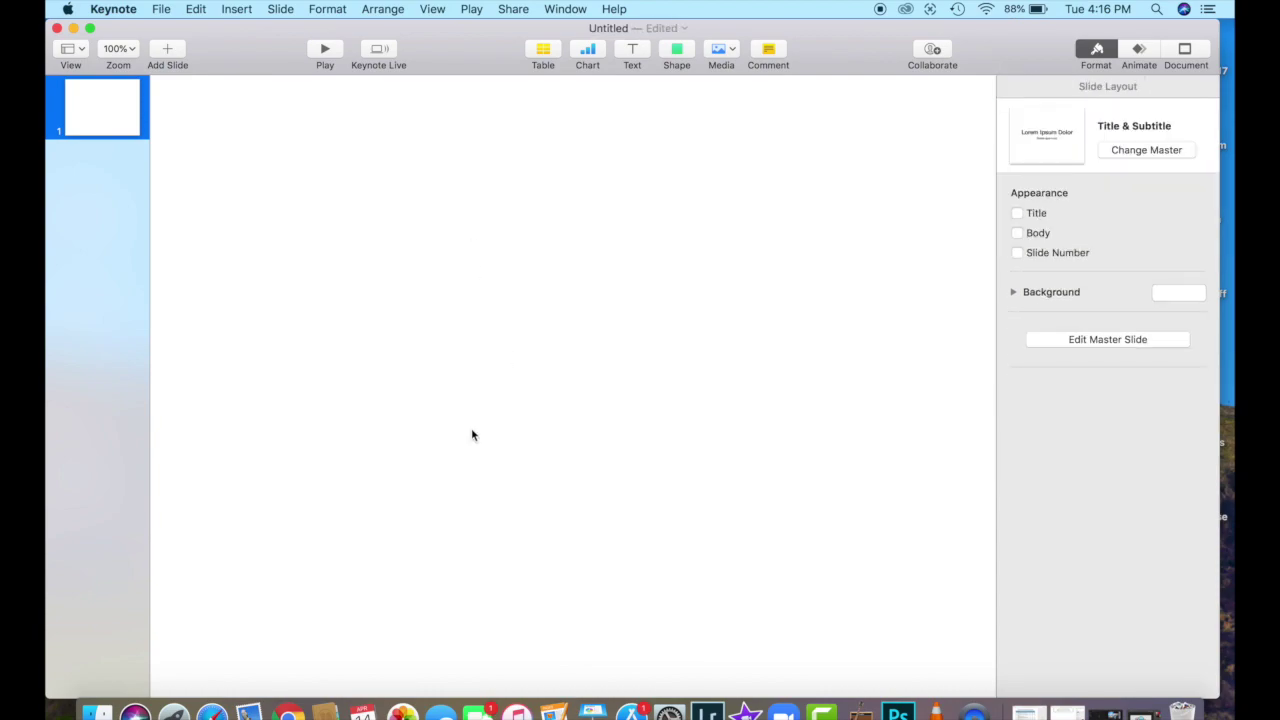
Insert the Farm image from the Animation IMages folder on the desktop onto the blank slide
{"action": "left_click", "coordinate": [235, 10]}
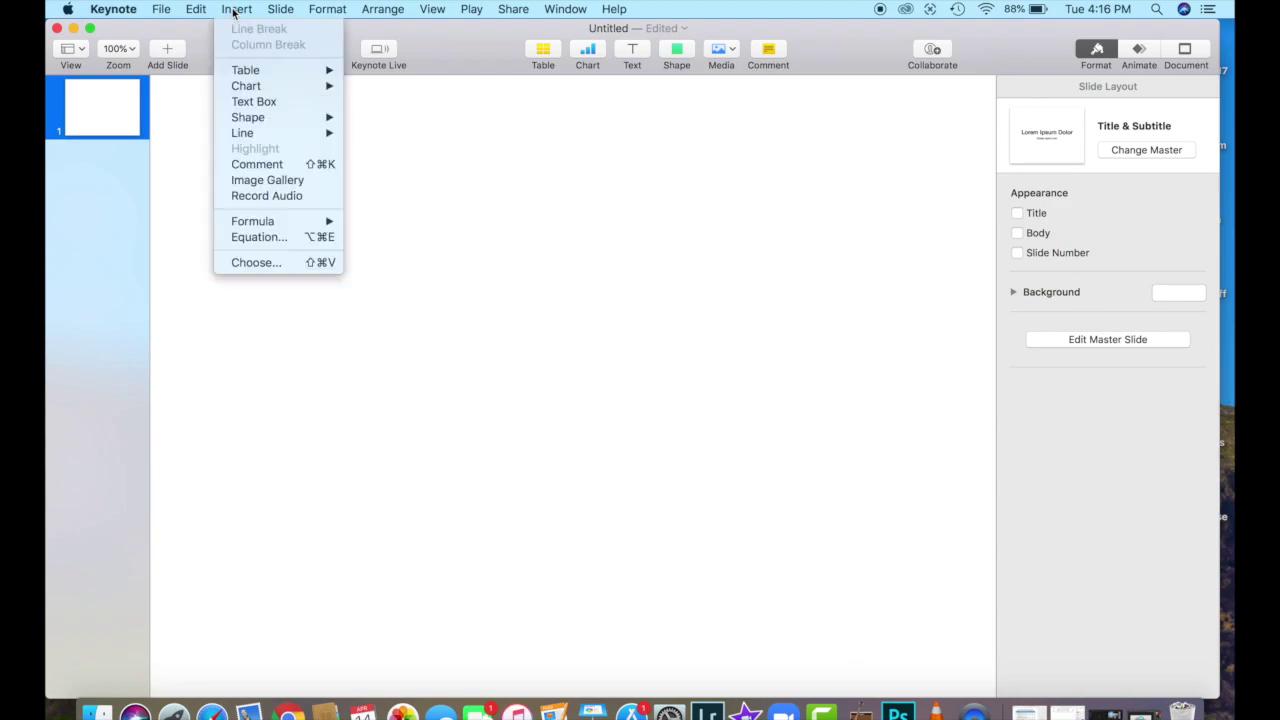
{"action": "left_click", "coordinate": [243, 263]}
{"action": "left_click", "coordinate": [489, 340]}
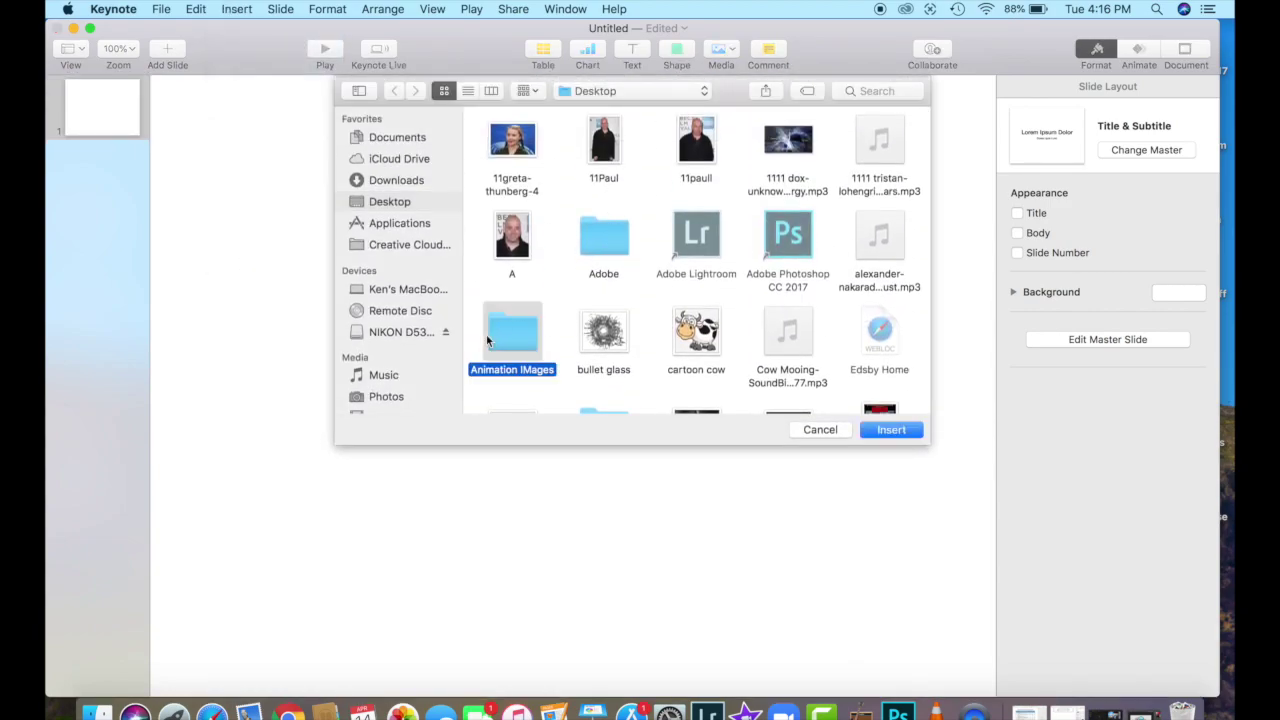
{"action": "double_click", "coordinate": [489, 340]}
{"action": "double_click", "coordinate": [604, 140]}
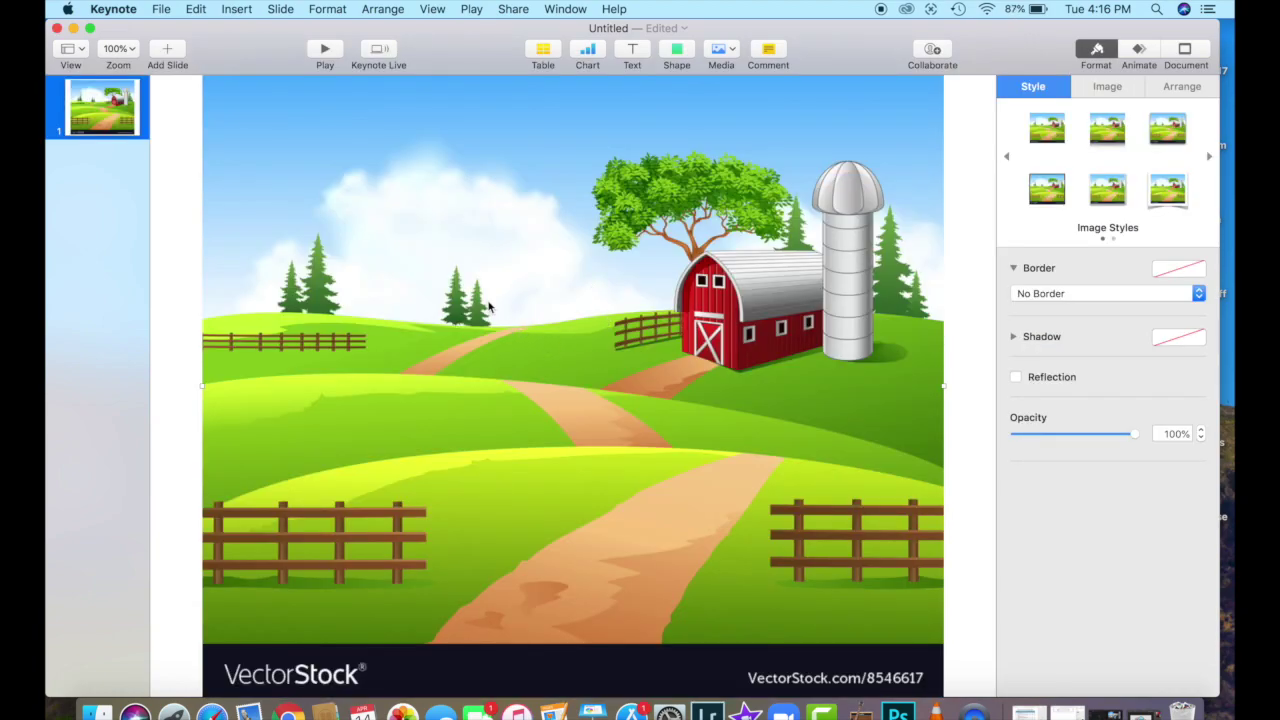
Reposition and enlarge the farm image so it covers the whole slide, with its VectorStock footer off the slide
{"action": "left_click_drag", "start_coordinate": [488, 307], "coordinate": [432, 309]}
{"action": "left_click_drag", "start_coordinate": [887, 386], "coordinate": [997, 392]}
{"action": "left_click_drag", "start_coordinate": [756, 400], "coordinate": [755, 397]}
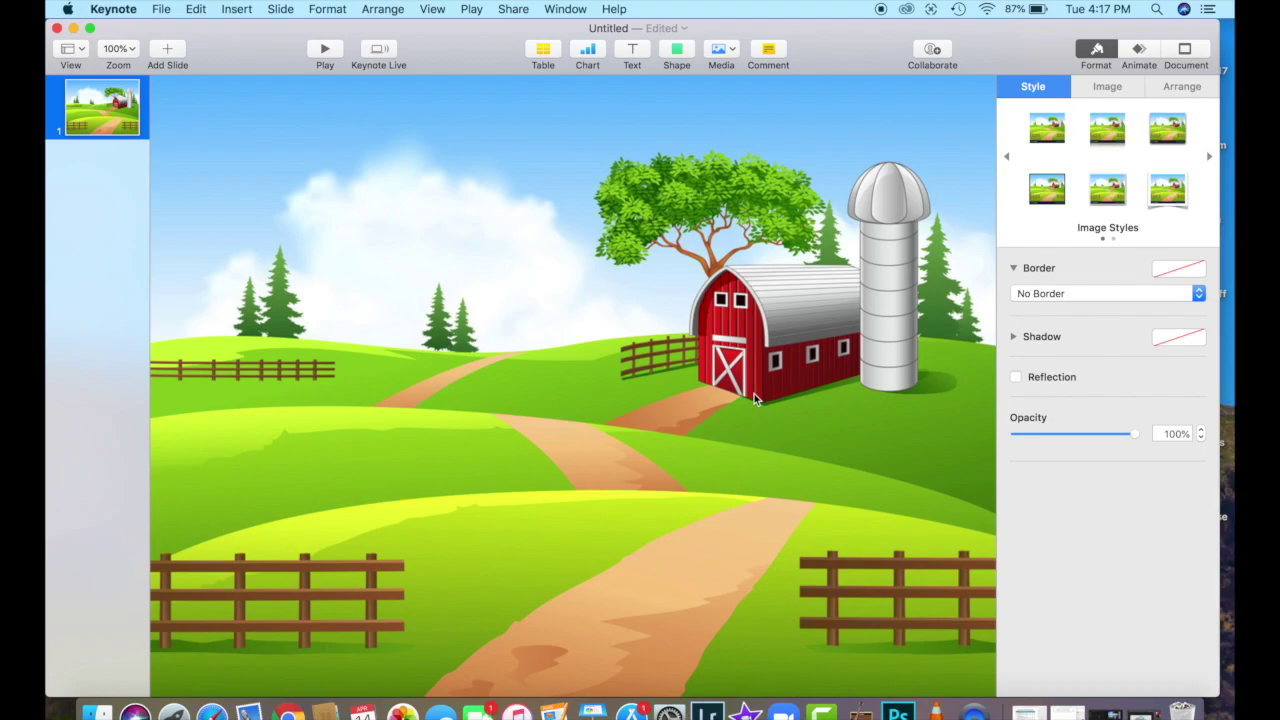
Duplicate the farm slide and insert the cow image onto the copy, slide 2
{"action": "left_click", "coordinate": [98, 121]}
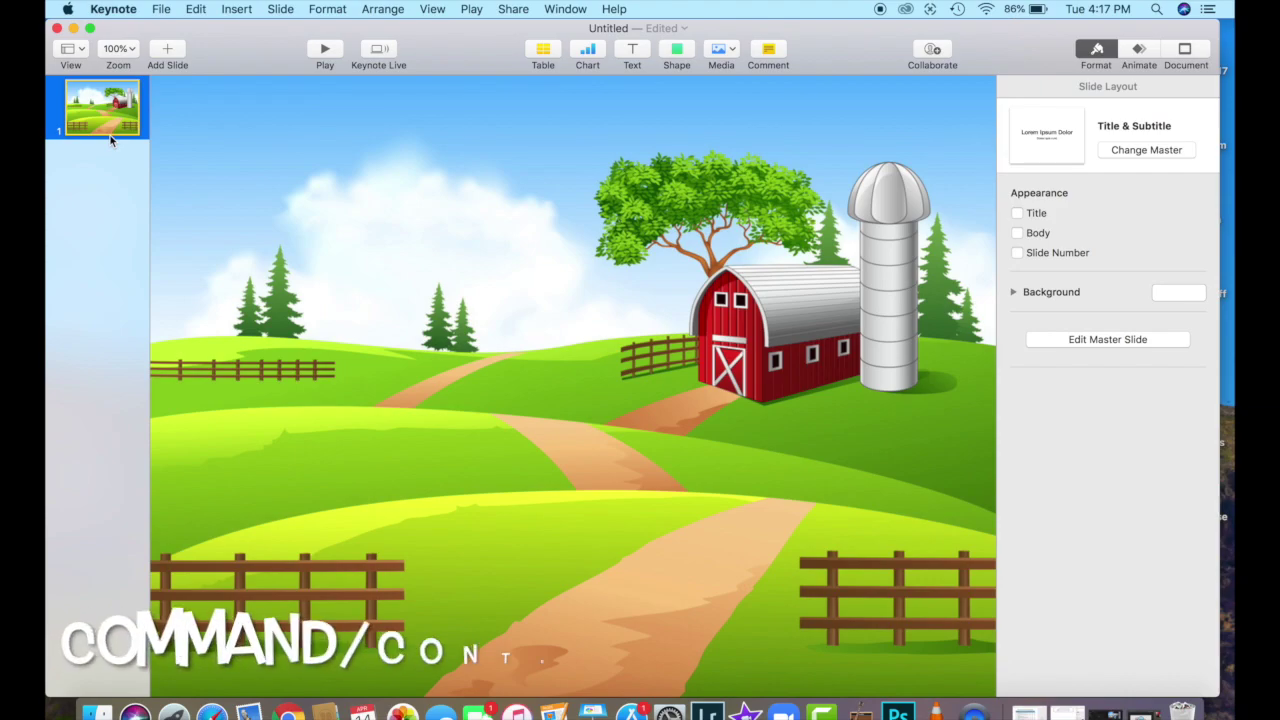
{"action": "key", "text": "super+d"}
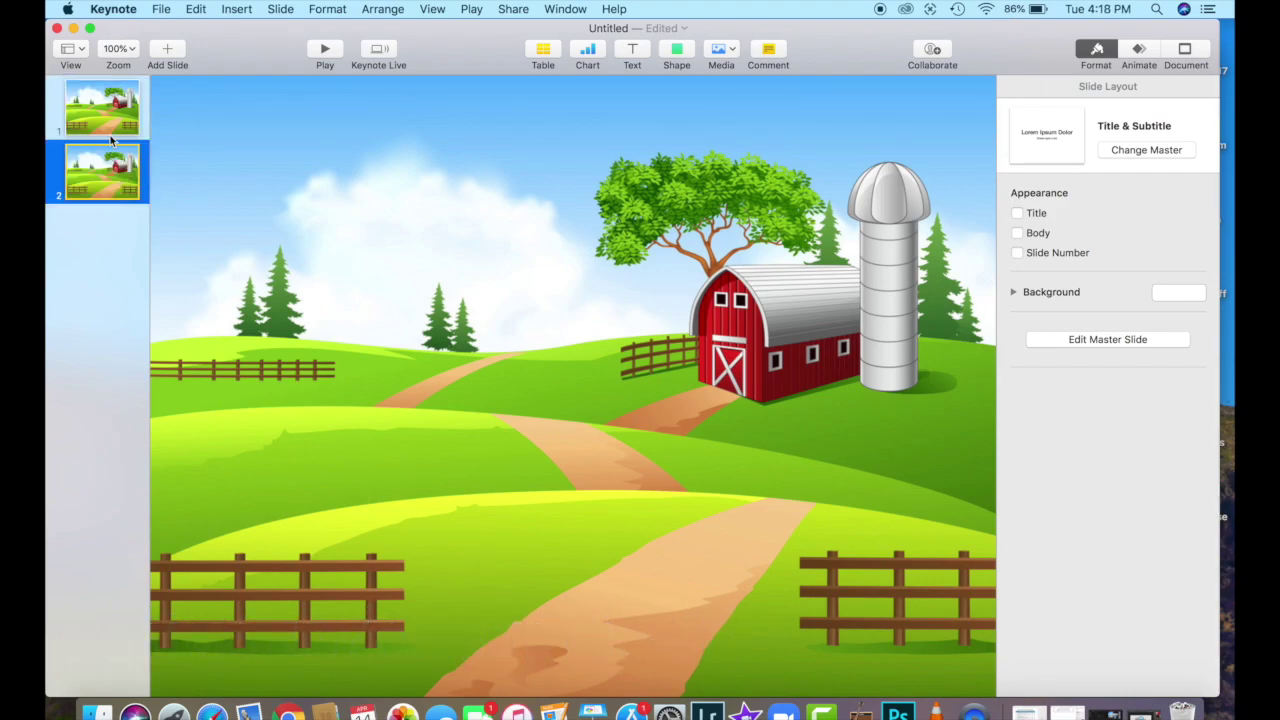
{"action": "left_click", "coordinate": [238, 10]}
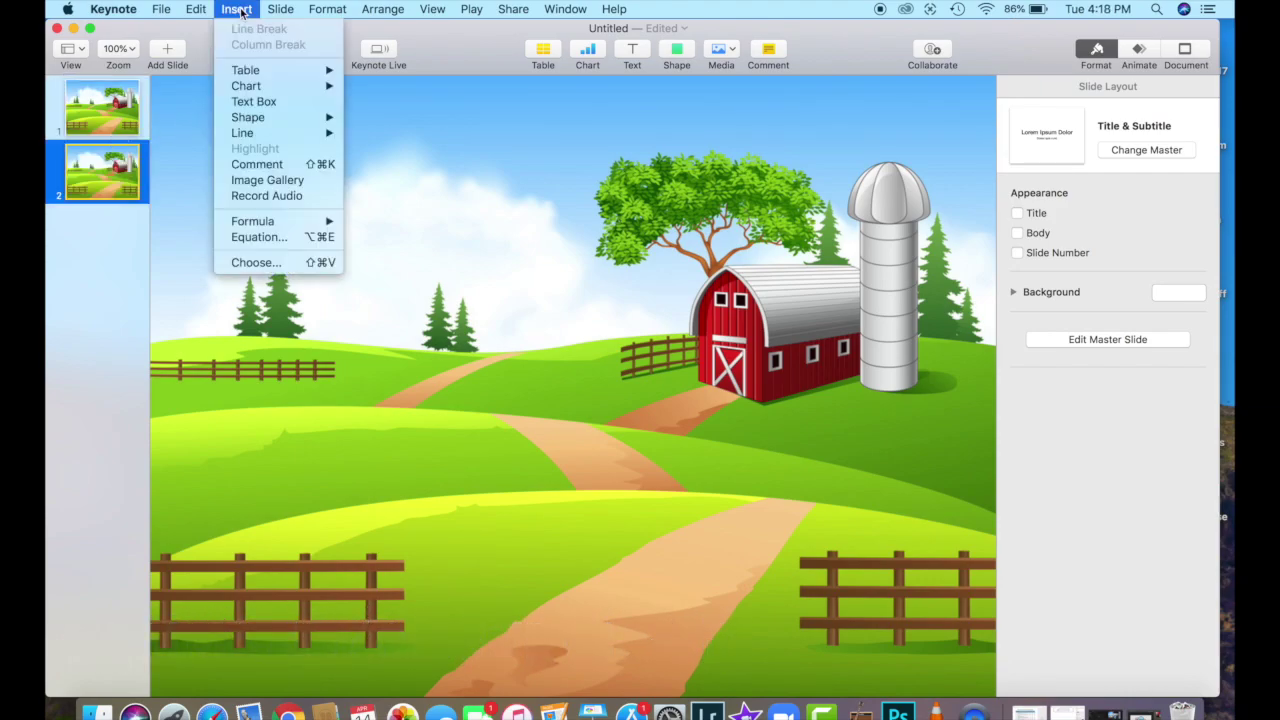
{"action": "left_click", "coordinate": [256, 262]}
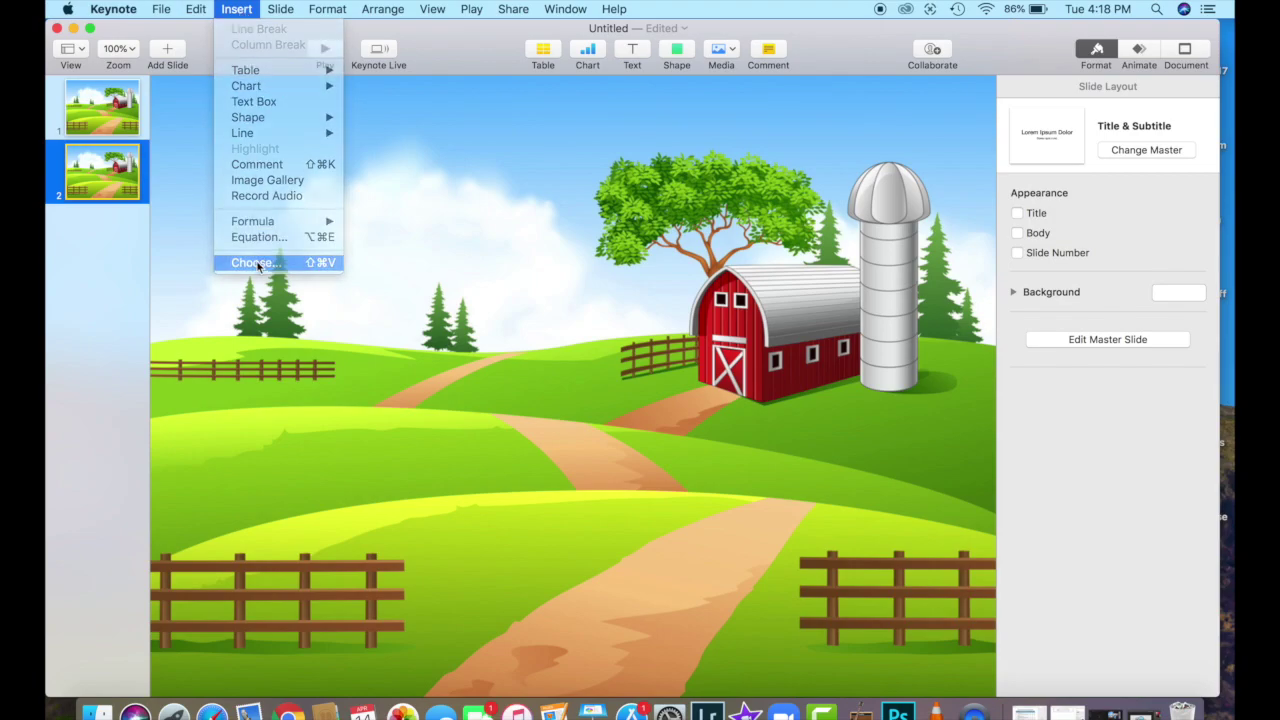
{"action": "double_click", "coordinate": [508, 136]}
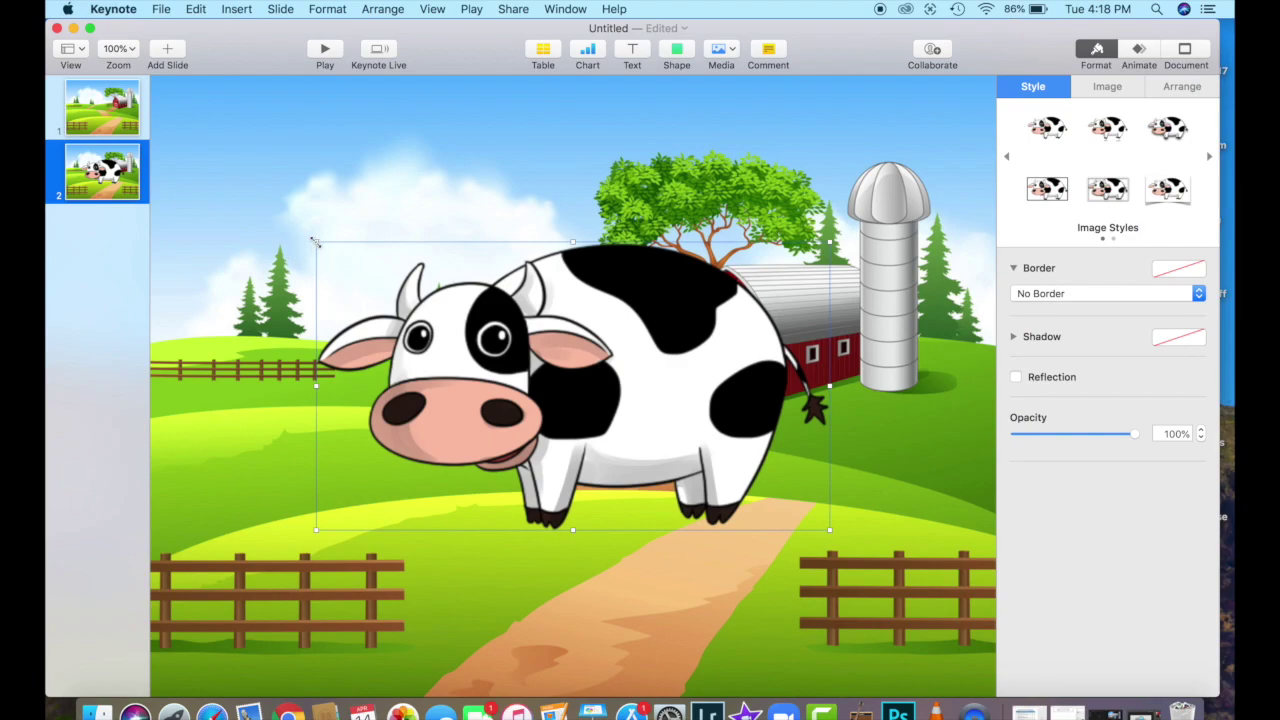
Shrink the cow and move it past the slide's right edge so only the tip of its ear shows
{"action": "left_click_drag", "start_coordinate": [316, 242], "coordinate": [605, 460]}
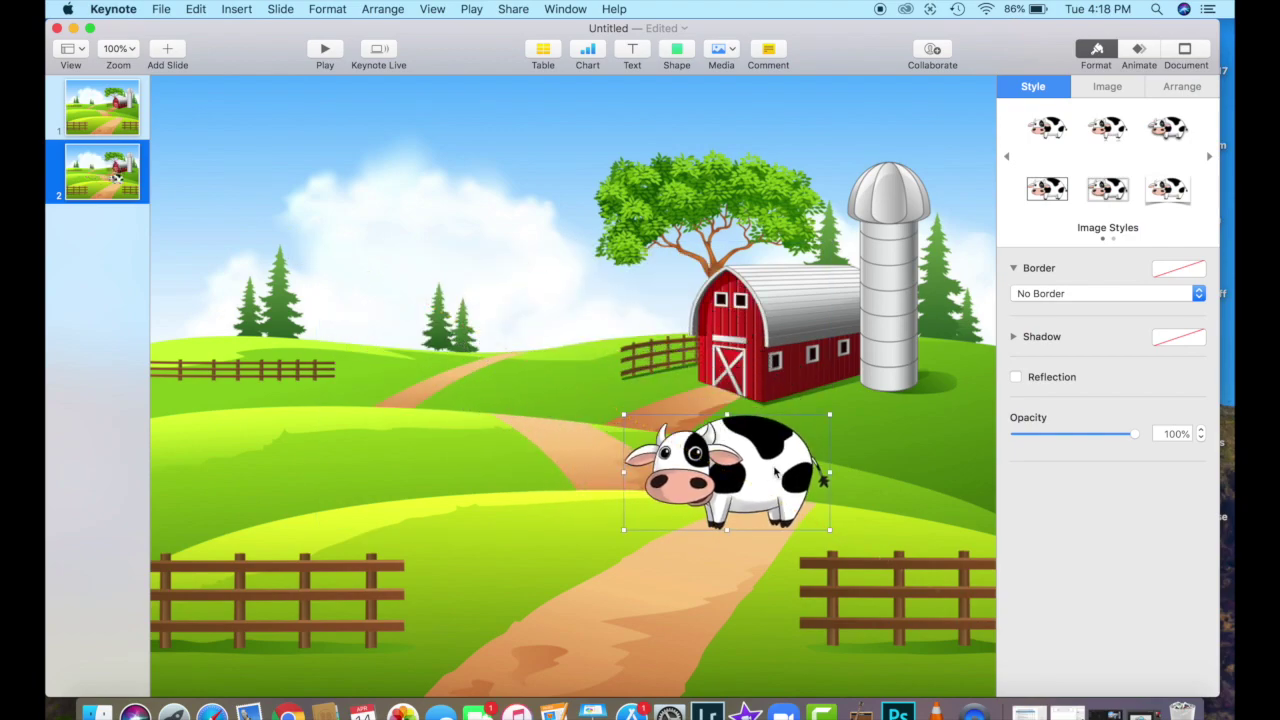
{"action": "left_click_drag", "start_coordinate": [774, 458], "coordinate": [1066, 500]}
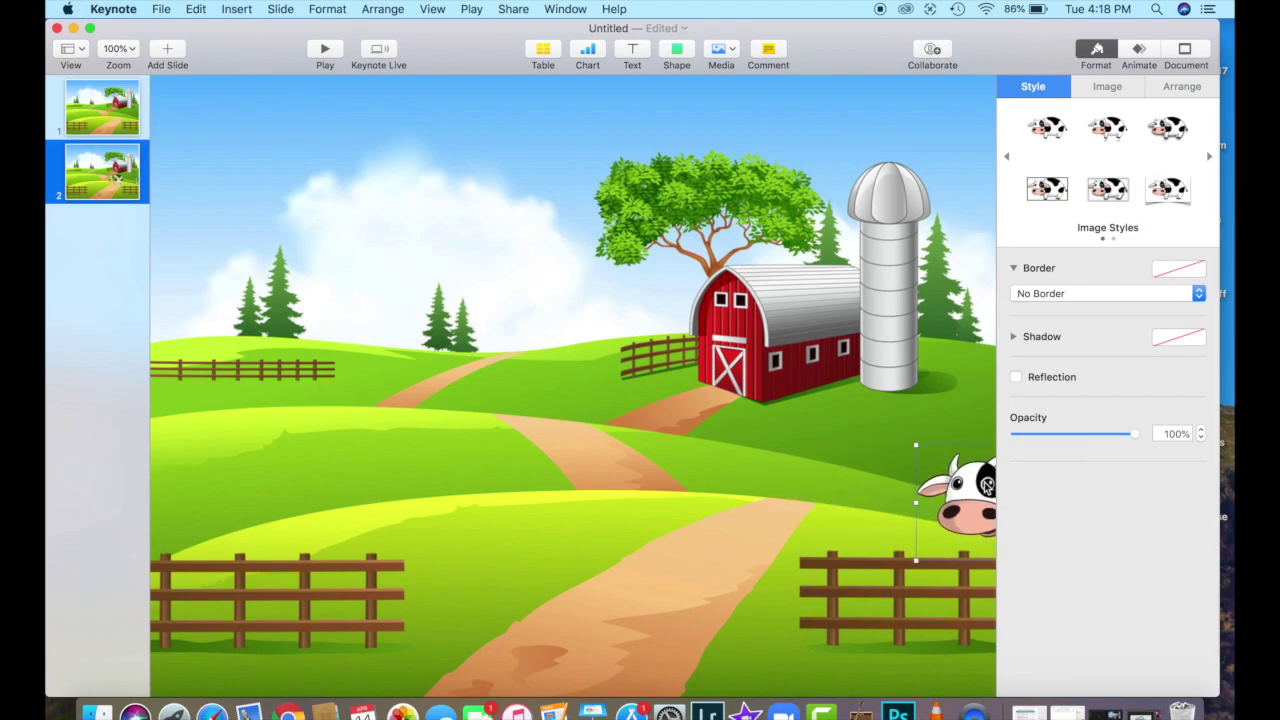
{"action": "left_click_drag", "start_coordinate": [966, 490], "coordinate": [1034, 456]}
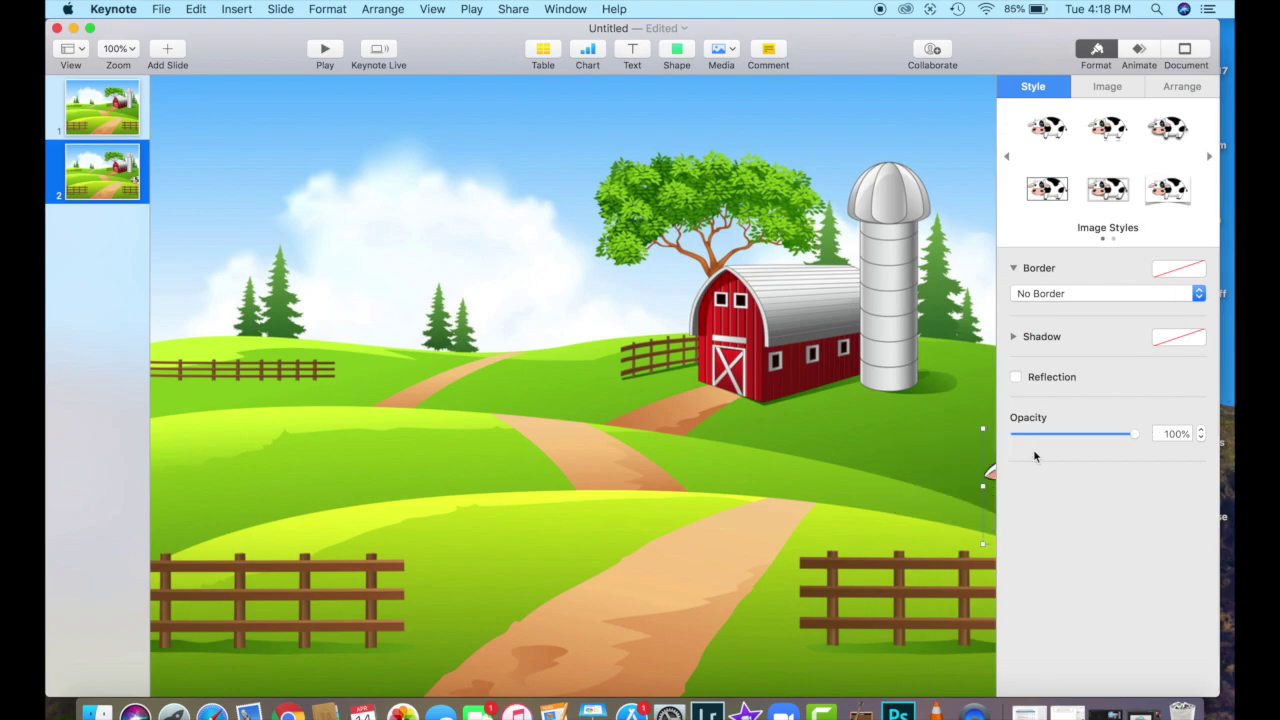
Duplicate slide 2 and nudge the cow slightly to the left on slide 3
{"action": "key", "text": "super+d"}
{"action": "left_click", "coordinate": [988, 478]}
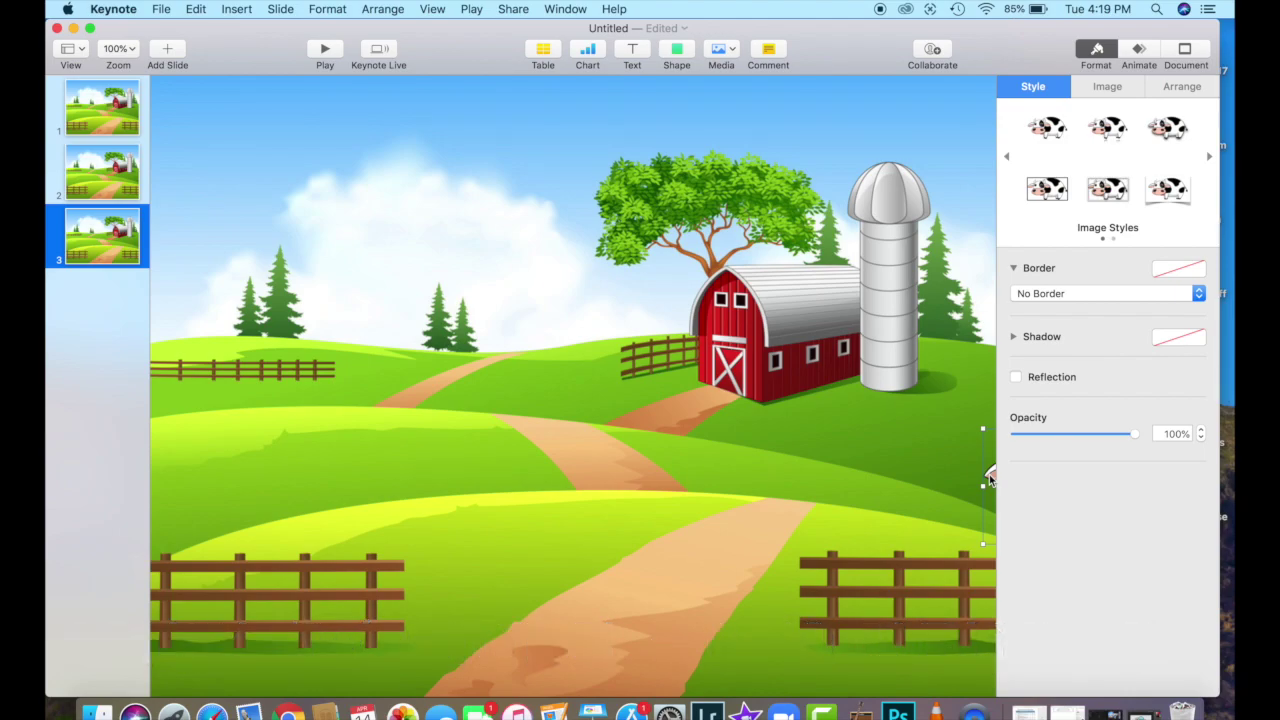
{"action": "key", "text": "Left"}
{"action": "key", "text": "Left"}
{"action": "key", "text": "Left"}
{"action": "key", "text": "Left"}
{"action": "key", "text": "Left"}
{"action": "key", "text": "Left"}
{"action": "key", "text": "Left"}
{"action": "key", "text": "Left"}
{"action": "key", "text": "Left"}
{"action": "key", "text": "Left"}
{"action": "key", "text": "Left"}
{"action": "key", "text": "Left"}
{"action": "key", "text": "Left"}
{"action": "key", "text": "Left"}
{"action": "key", "text": "Left"}
{"action": "key", "text": "Left"}
Duplicate slide 3 and nudge the cow a little farther left on slide 4
{"action": "left_click", "coordinate": [103, 245]}
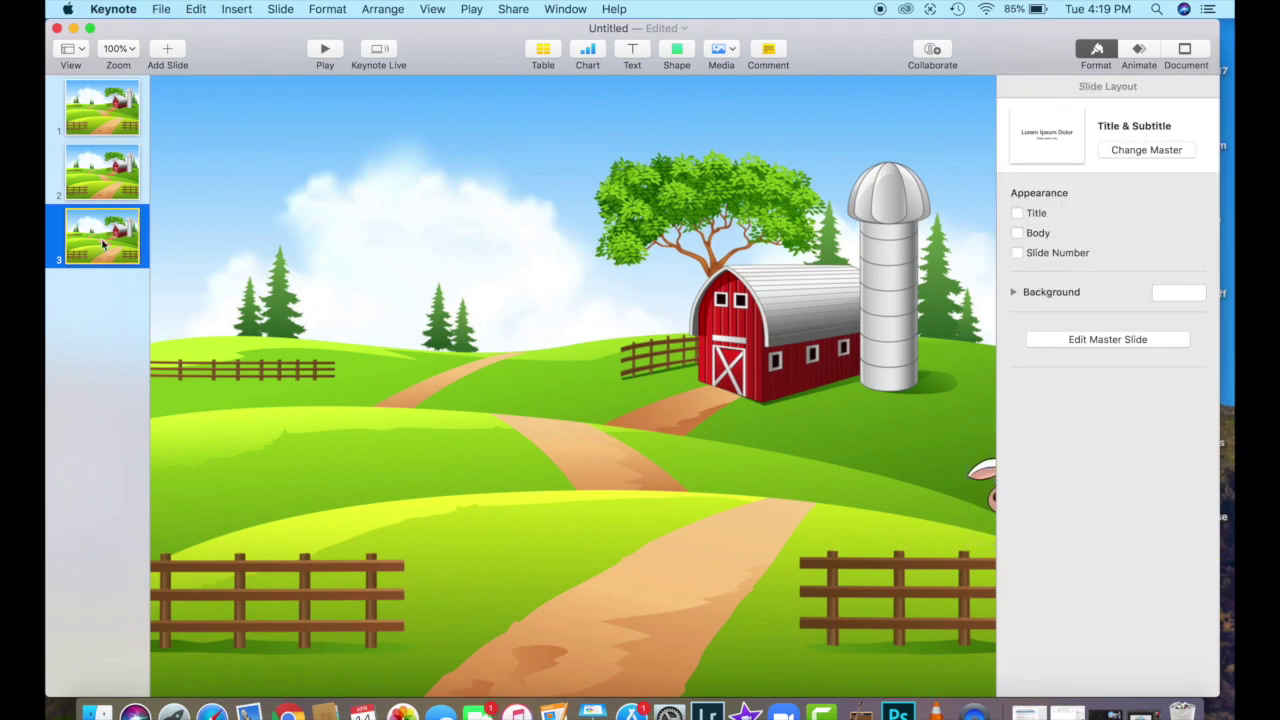
{"action": "key", "text": "super+d"}
{"action": "left_click", "coordinate": [988, 478]}
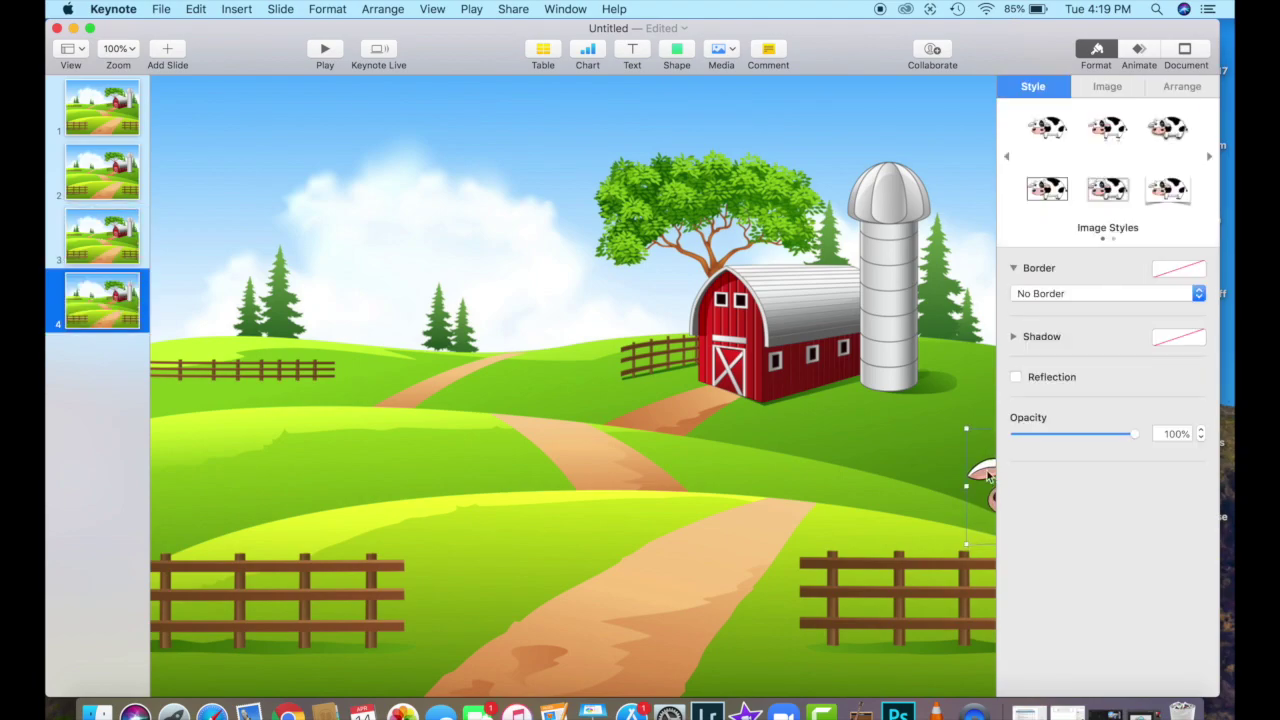
{"action": "key", "text": "Left"}
{"action": "key", "text": "Left"}
{"action": "key", "text": "Left"}
{"action": "key", "text": "Left"}
{"action": "key", "text": "Left"}
{"action": "key", "text": "Left"}
{"action": "key", "text": "Left"}
{"action": "key", "text": "Left"}
{"action": "key", "text": "Left"}
{"action": "key", "text": "Left"}
{"action": "key", "text": "Left"}
{"action": "key", "text": "Left"}
{"action": "key", "text": "Left"}
{"action": "key", "text": "Left"}
Duplicate slide 4 and nudge the cow farther left on slide 5 so more of its face enters the scene
{"action": "key", "text": "super+d"}
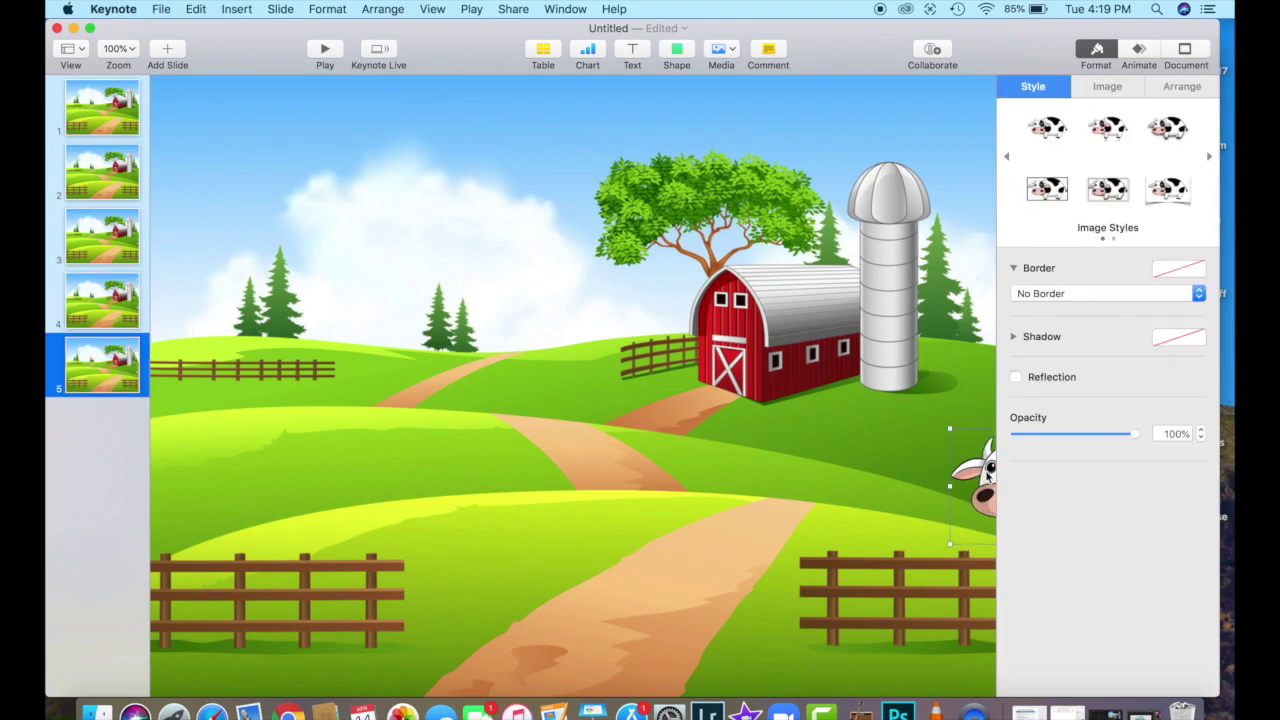
{"action": "key", "text": "Left"}
{"action": "key", "text": "Left"}
{"action": "key", "text": "Left"}
{"action": "key", "text": "Left"}
{"action": "key", "text": "Left"}
{"action": "key", "text": "Left"}
{"action": "key", "text": "Left"}
{"action": "key", "text": "Left"}
{"action": "key", "text": "Left"}
{"action": "key", "text": "Left"}
{"action": "key", "text": "Left"}
{"action": "key", "text": "Left"}
{"action": "key", "text": "Left"}
{"action": "key", "text": "Left"}
{"action": "key", "text": "Left"}
{"action": "key", "text": "Left"}
{"action": "key", "text": "Left"}
{"action": "key", "text": "Left"}
Add slides 6 to 8 by duplicating the preceding slide each time, shifting the cow farther left on each copy
{"action": "key", "text": "super+d"}
{"action": "left_click", "coordinate": [988, 478]}
{"action": "key", "text": "Left"}
{"action": "key", "text": "Left"}
{"action": "key", "text": "Left"}
{"action": "key", "text": "Left"}
{"action": "key", "text": "super+d"}
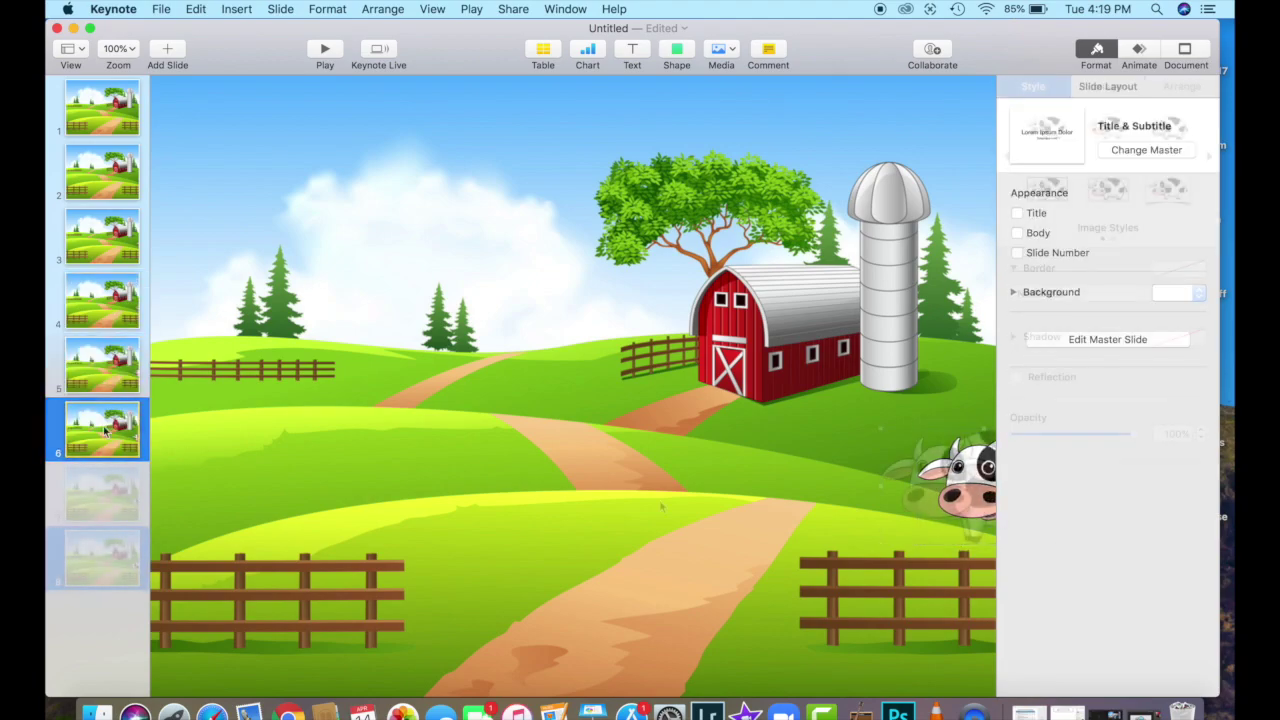
{"action": "key", "text": "super+d"}
Step back through the slides from slide 8 to check the cow's frame-by-frame movement
{"action": "left_click", "coordinate": [100, 551]}
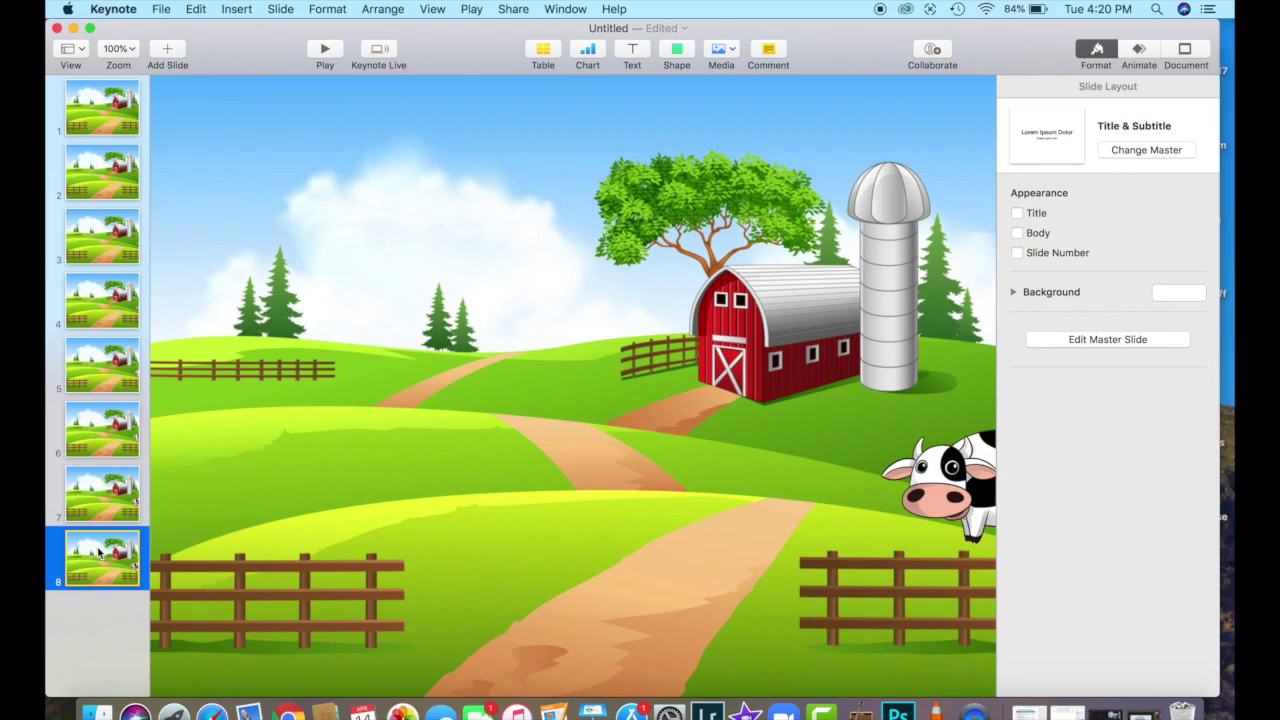
{"action": "key", "text": "Up"}
{"action": "key", "text": "Up"}
{"action": "key", "text": "Up"}
{"action": "key", "text": "Up"}
{"action": "key", "text": "Up"}
{"action": "key", "text": "Up"}
{"action": "key", "text": "Up"}
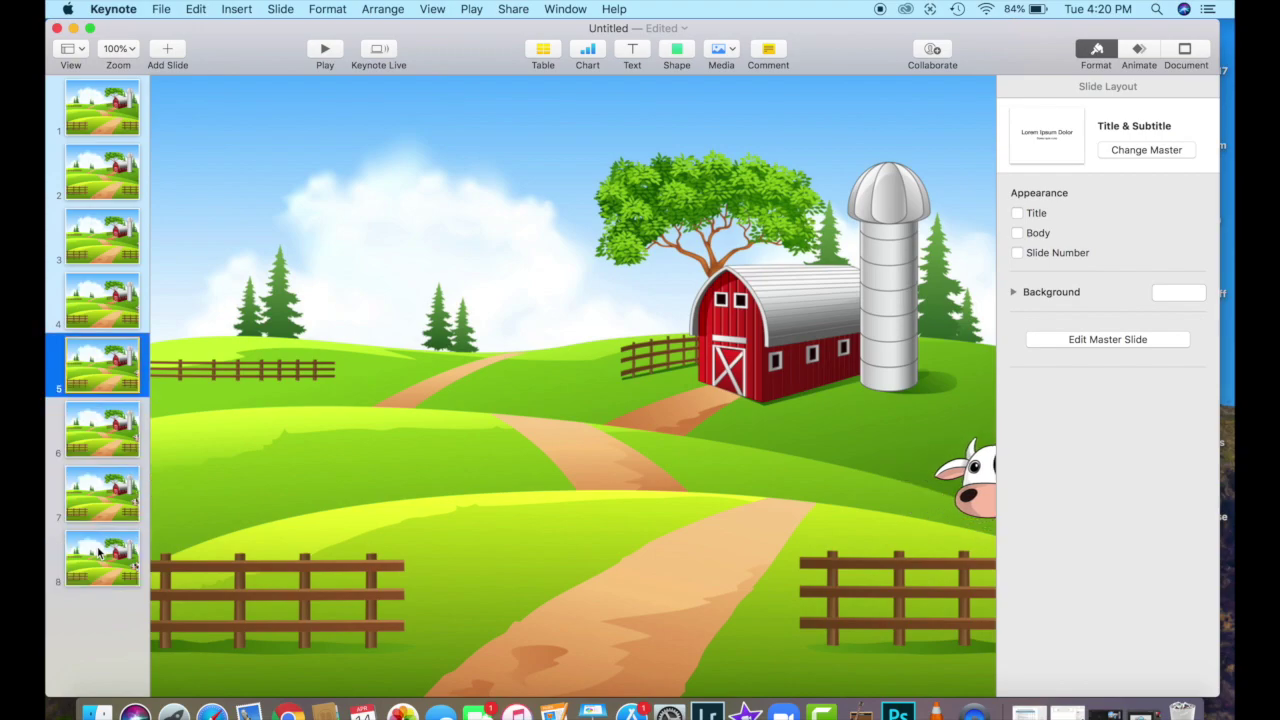
Step forward through the slides to slide 8 to check the cow's frame-by-frame movement
{"action": "key", "text": "Down"}
{"action": "key", "text": "Down"}
{"action": "key", "text": "Down"}
{"action": "key", "text": "Down"}
{"action": "key", "text": "Down"}
{"action": "key", "text": "Down"}
{"action": "key", "text": "Down"}
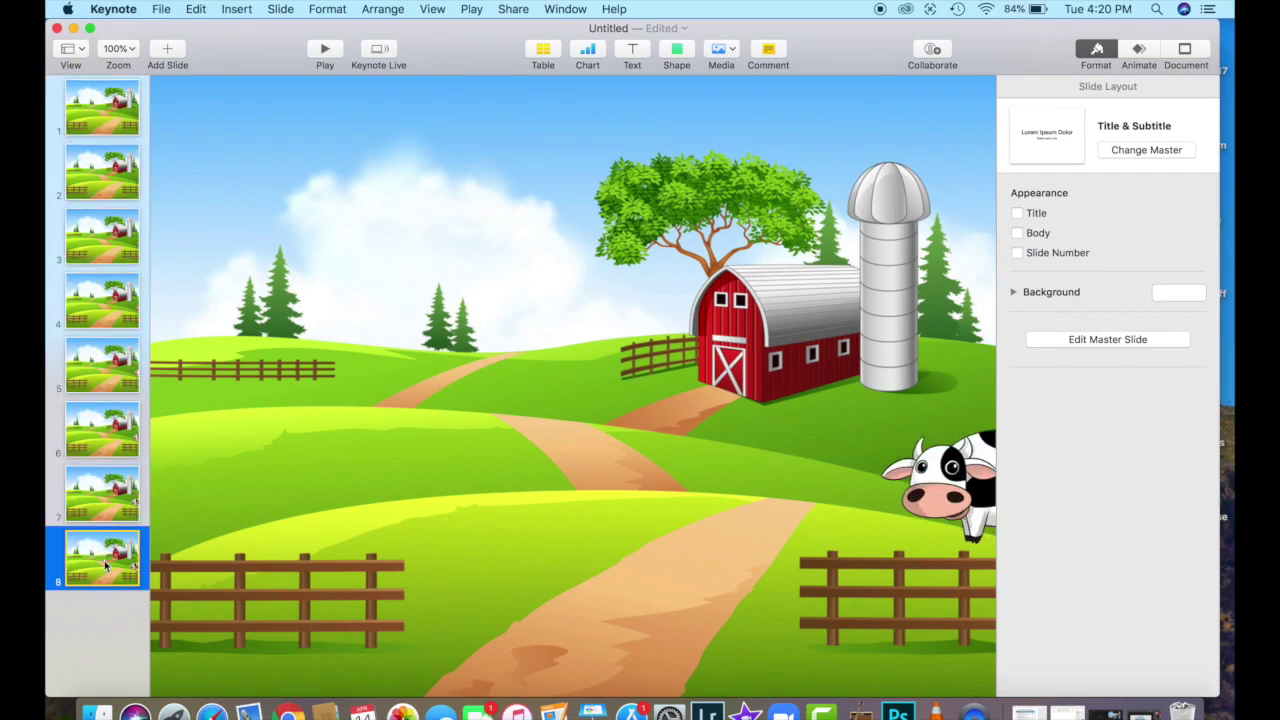
Add slides 9 to 11 by duplicating the preceding slide each time, shifting the cow farther left on each copy
{"action": "key", "text": "super+d"}
{"action": "left_click_drag", "start_coordinate": [955, 475], "coordinate": [908, 470]}
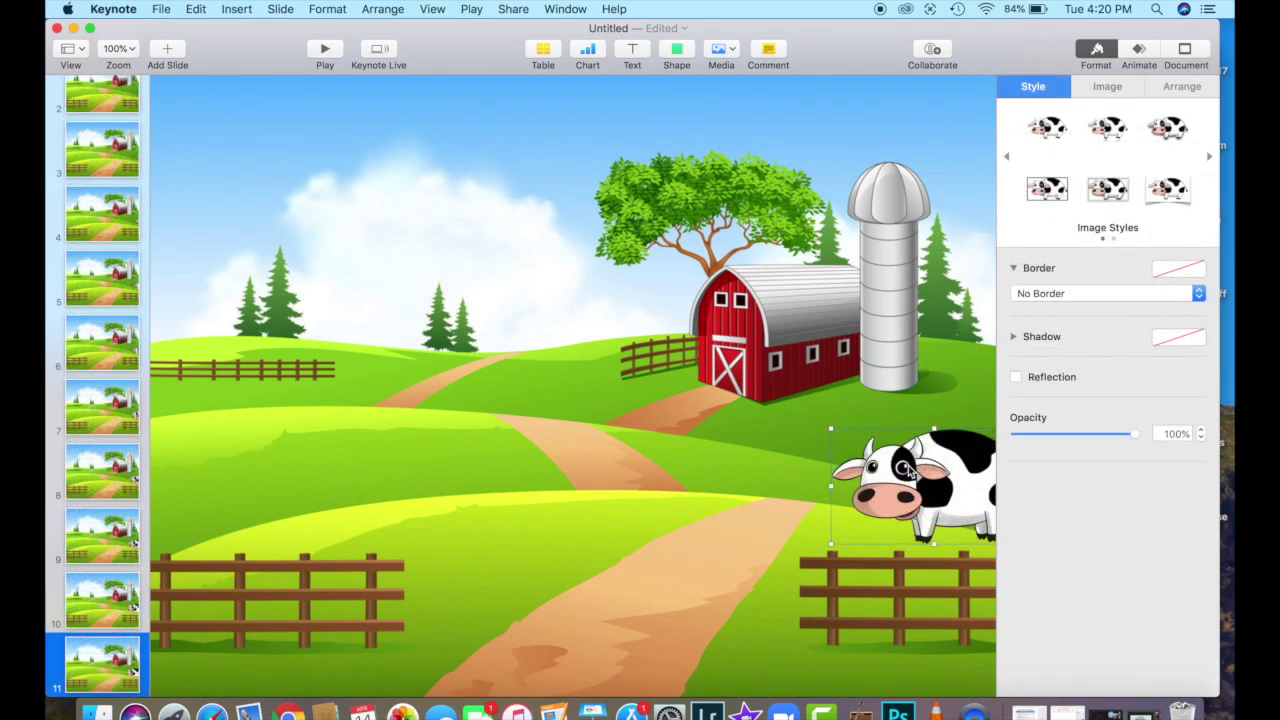
{"action": "key", "text": "Escape"}
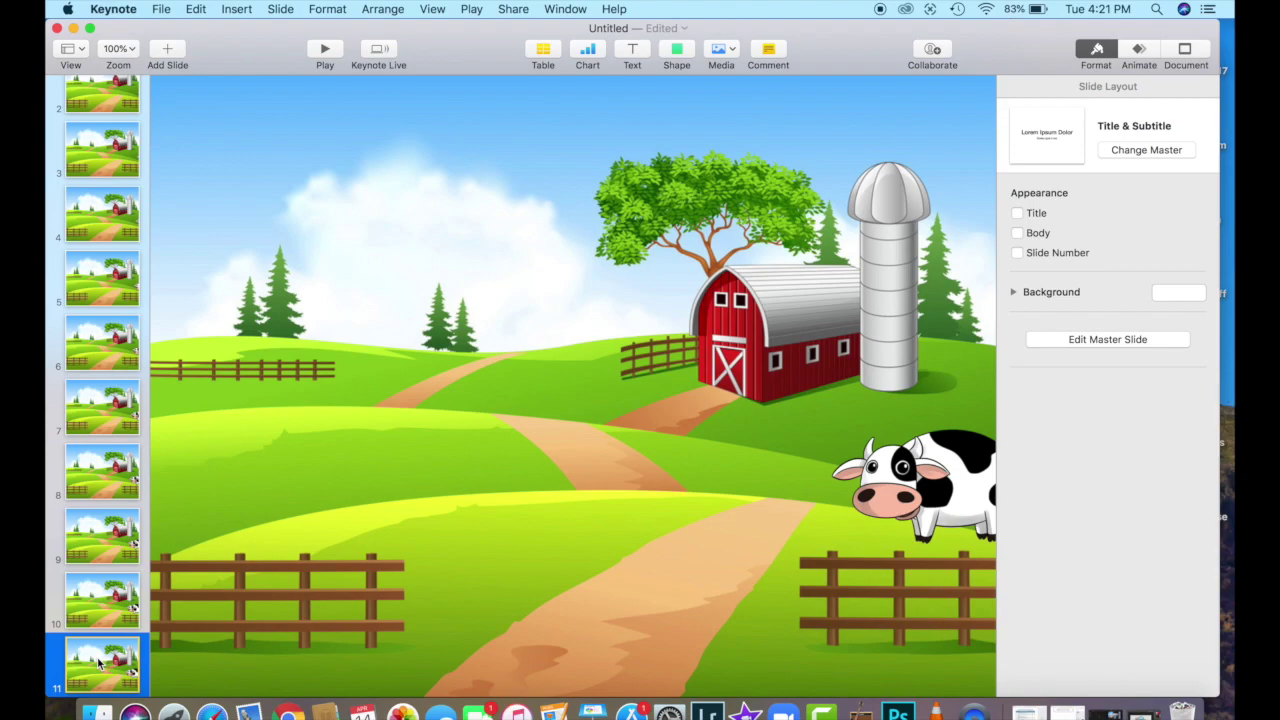
Add slides 12 and 13 by duplication, moving the cow left until nearly its whole body is in the scene
{"action": "key", "text": "super+d"}
{"action": "key", "text": "super+d"}
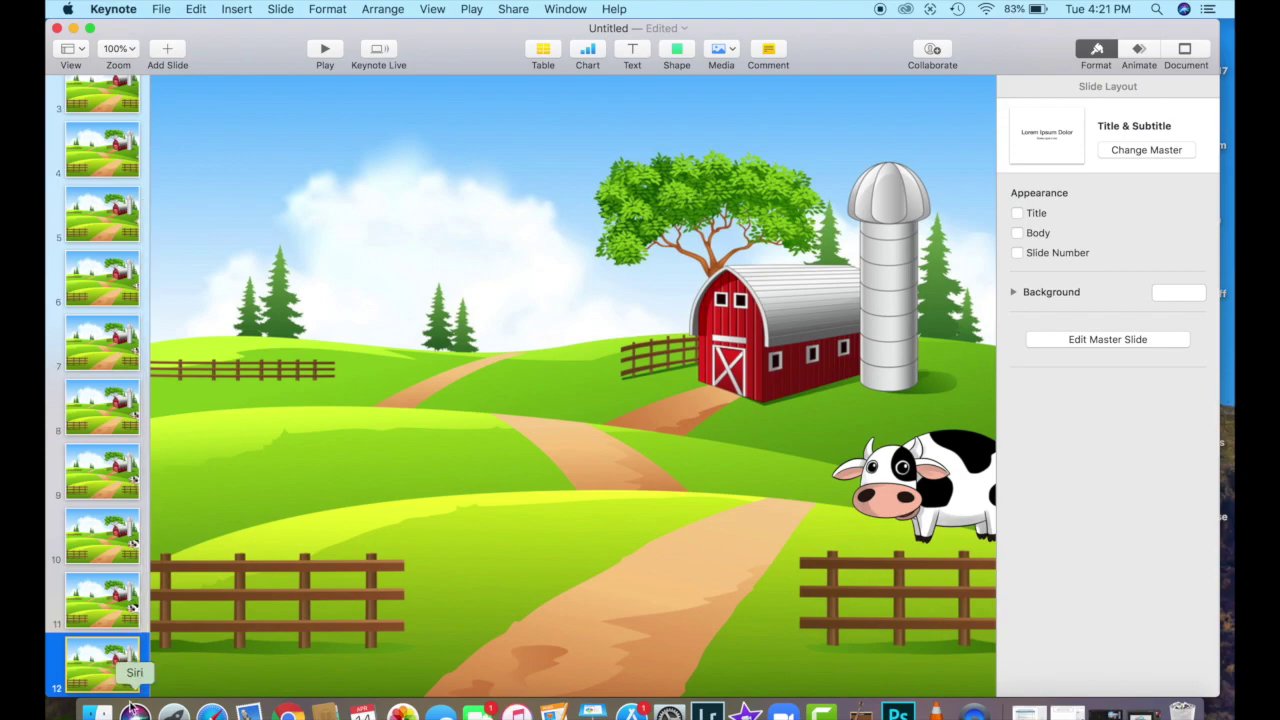
{"action": "left_click_drag", "start_coordinate": [945, 474], "coordinate": [912, 472]}
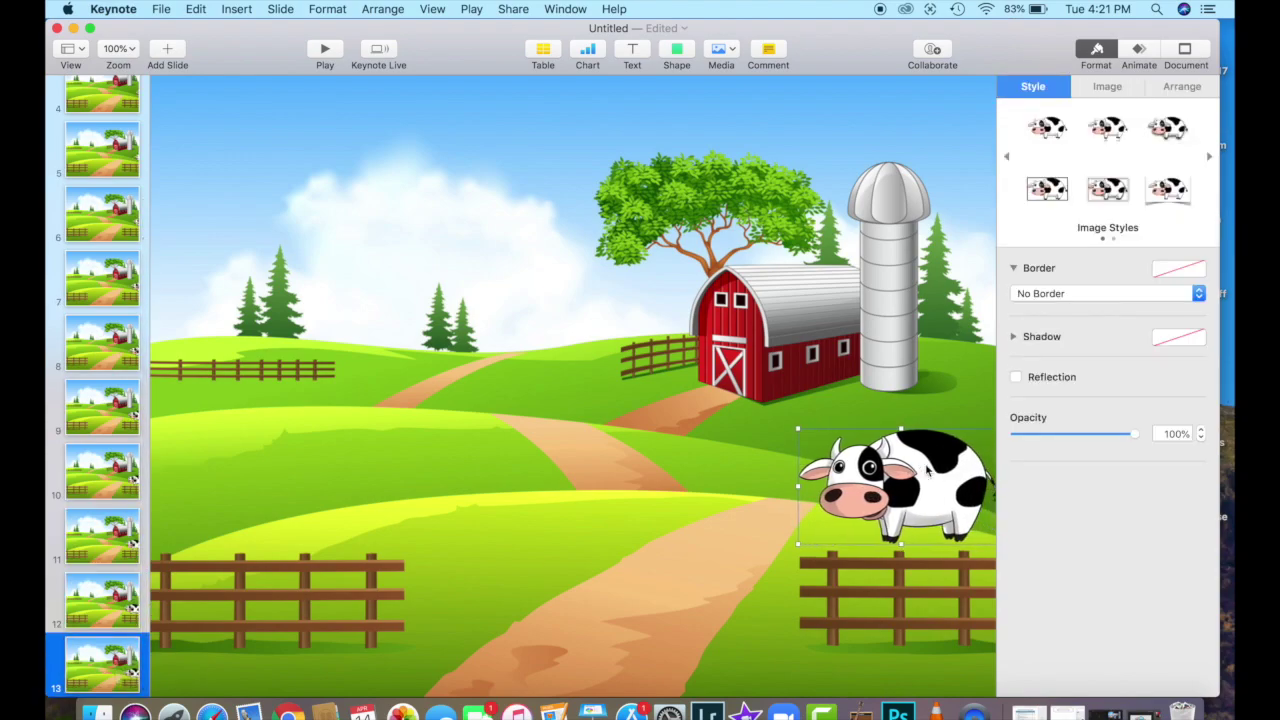
{"action": "left_click", "coordinate": [94, 663]}
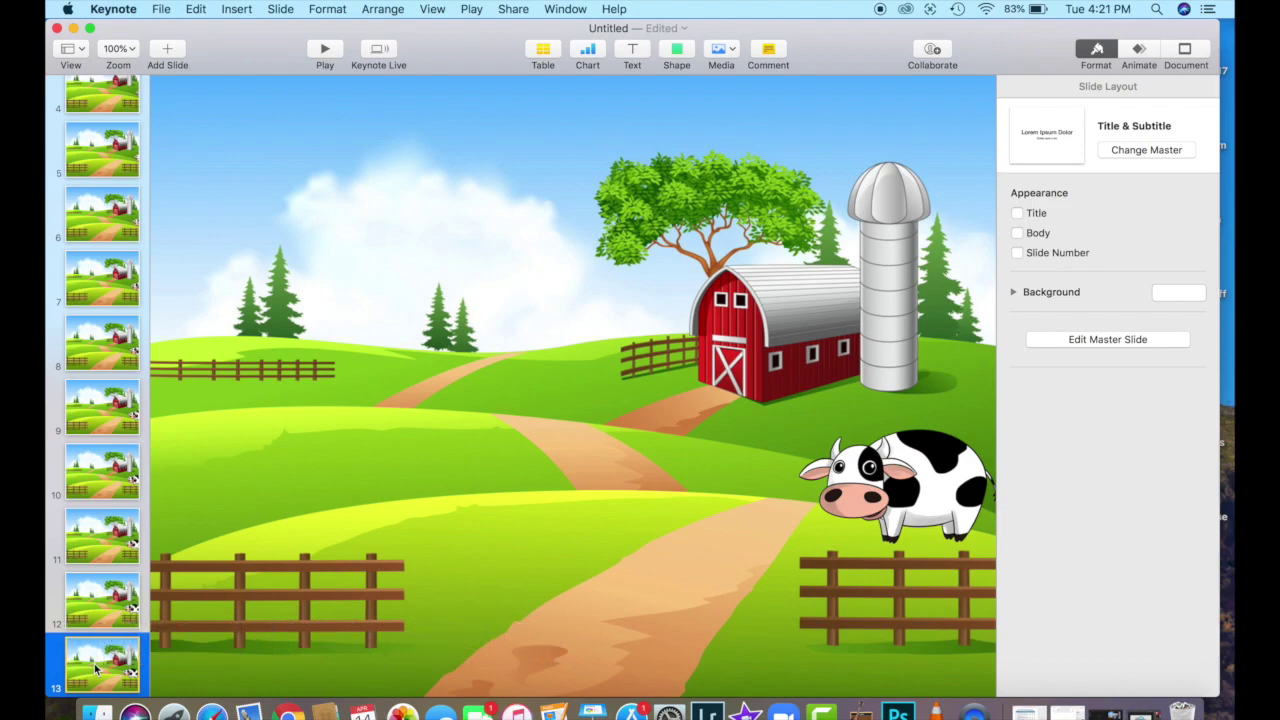
Try to insert the UFO image from the Animation IMages folder onto slide 13
{"action": "left_click", "coordinate": [236, 9]}
{"action": "left_click", "coordinate": [252, 262]}
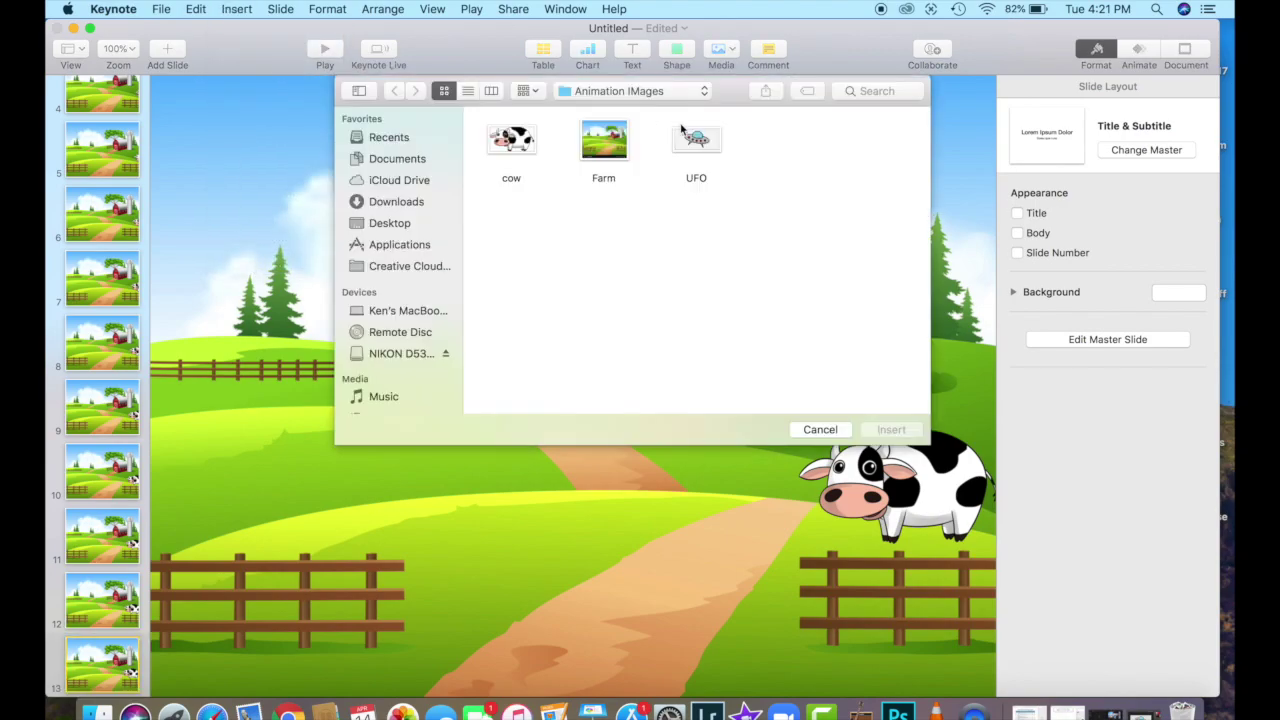
{"action": "double_click", "coordinate": [697, 143]}
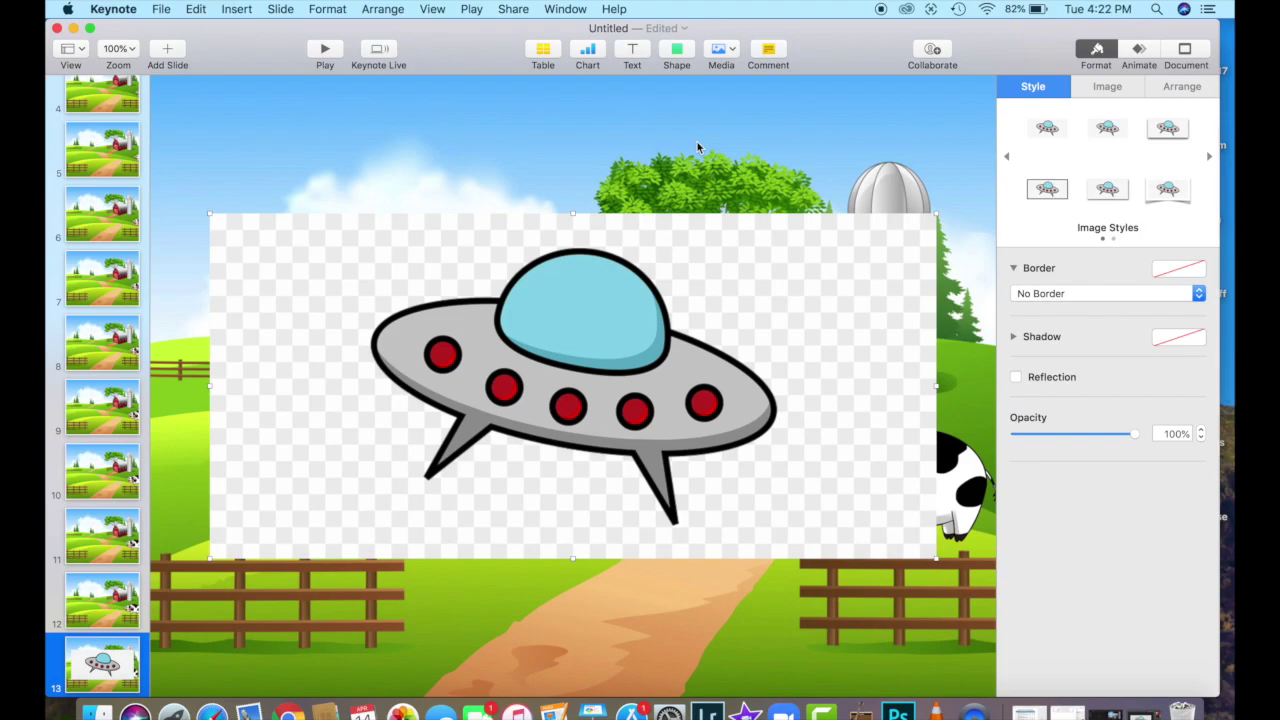
{"action": "key", "text": "BackSpace"}
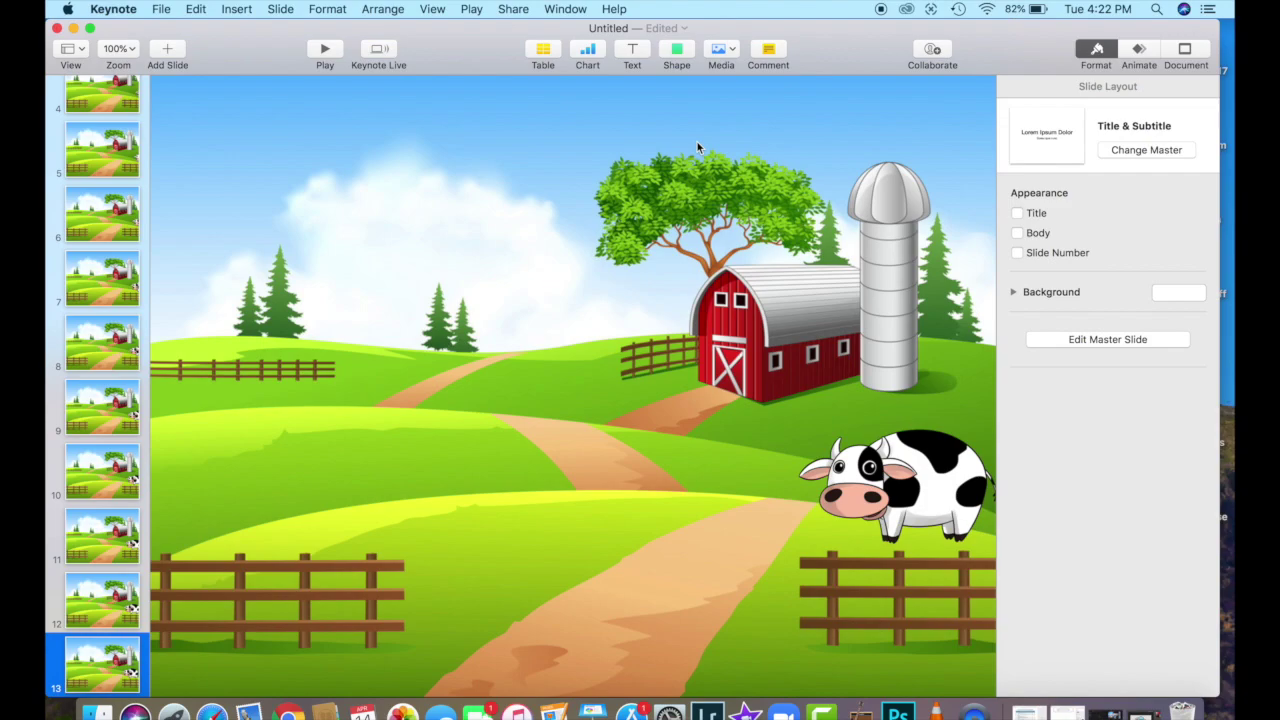
Switch to Finder and open the UFO image from Recents in Preview
{"action": "key", "text": "super+Tab"}
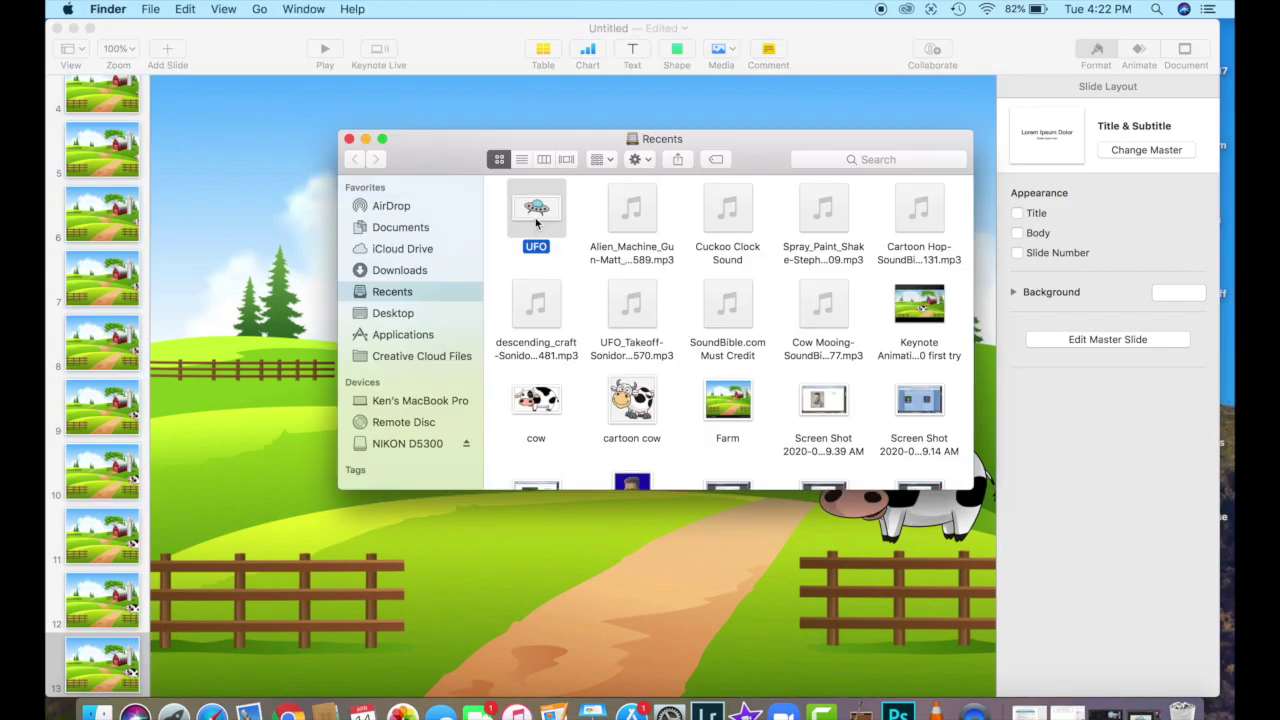
{"action": "right_click", "coordinate": [537, 217]}
{"action": "mouse_move", "coordinate": [617, 244]}
{"action": "left_click", "coordinate": [790, 242]}
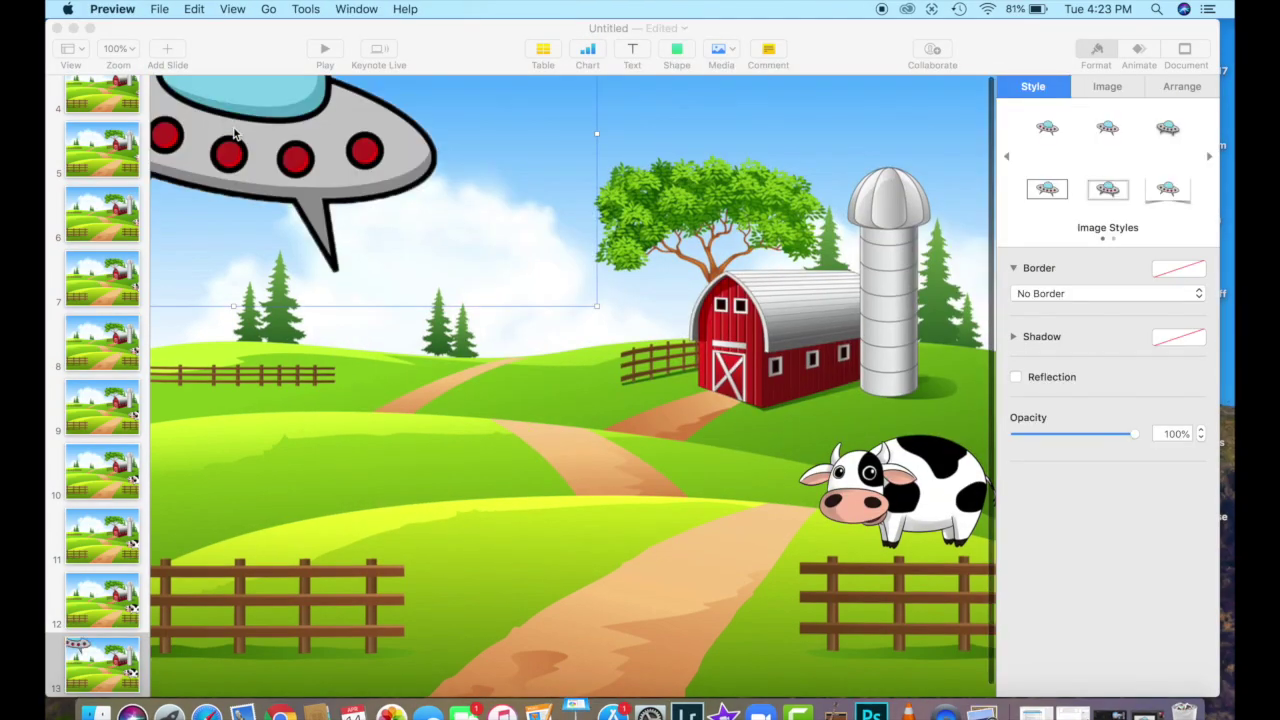
Shrink the UFO with transparent background to a tiny size and place it in the sky's upper-left corner on slide 13
{"action": "left_click_drag", "start_coordinate": [377, 135], "coordinate": [612, 281]}
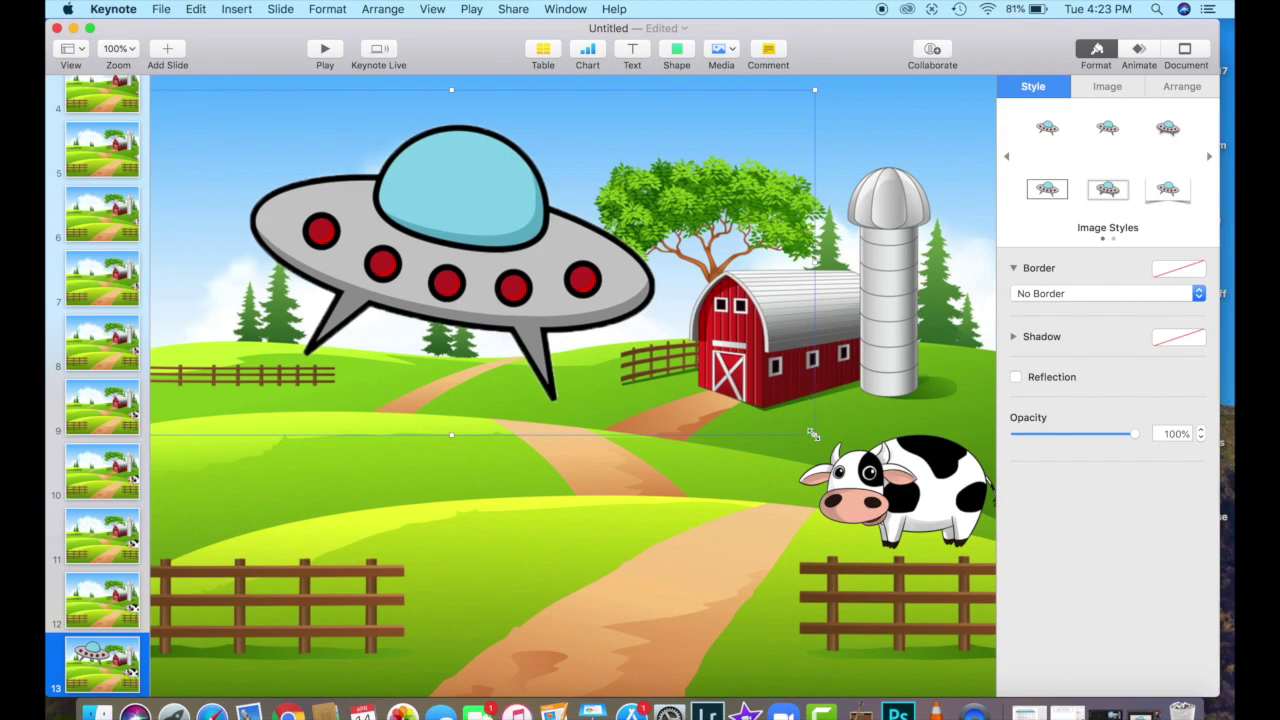
{"action": "left_click_drag", "start_coordinate": [814, 433], "coordinate": [270, 165]}
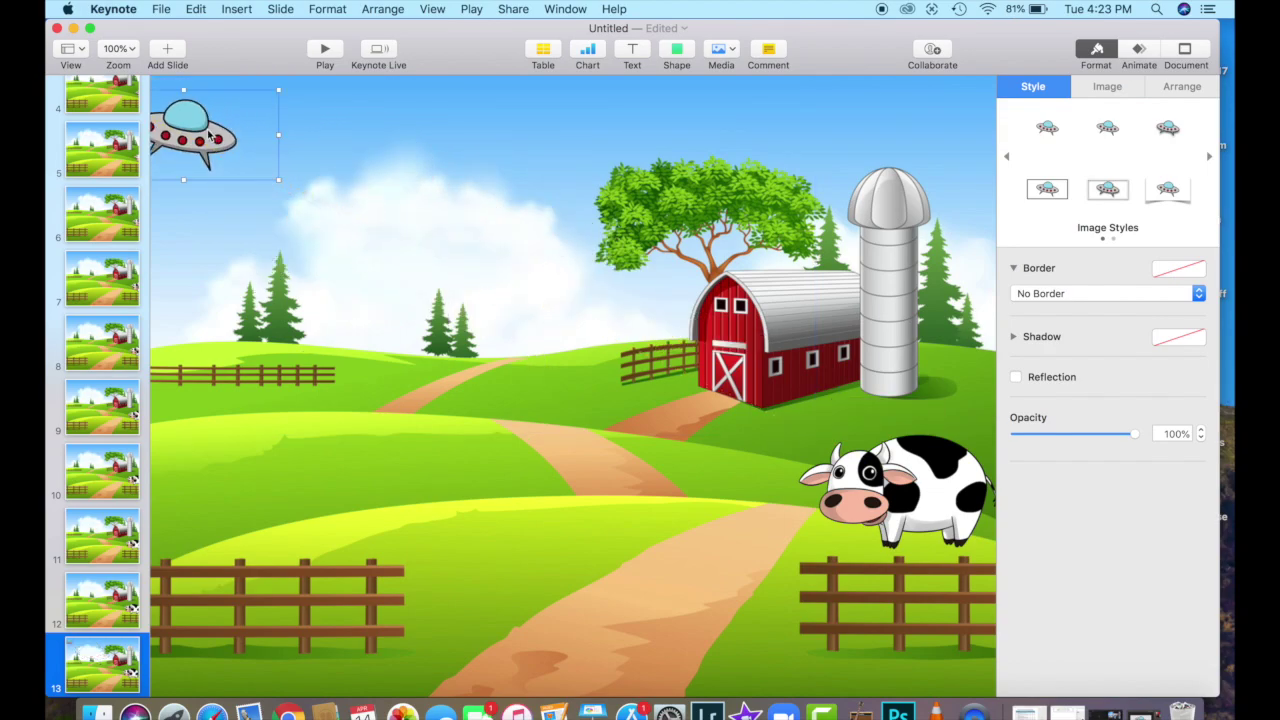
{"action": "left_click_drag", "start_coordinate": [207, 130], "coordinate": [385, 247]}
{"action": "left_click_drag", "start_coordinate": [458, 296], "coordinate": [312, 228]}
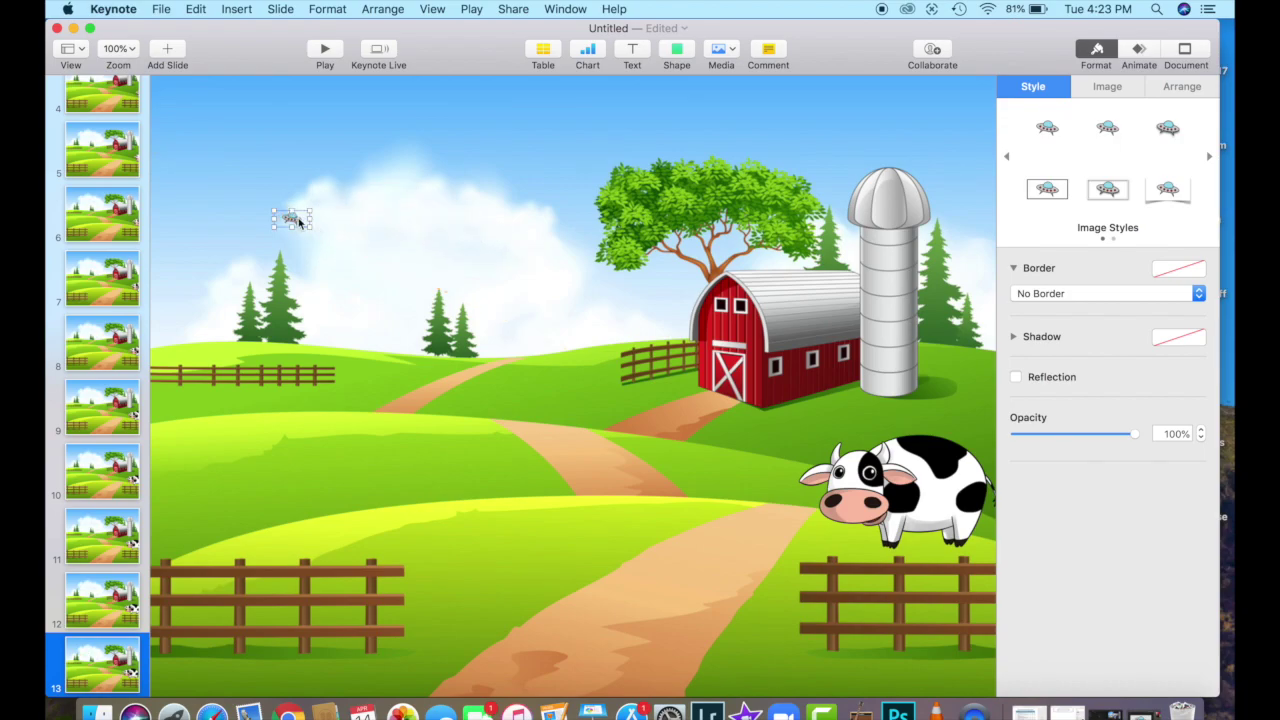
{"action": "left_click_drag", "start_coordinate": [295, 221], "coordinate": [160, 83]}
{"action": "left_click", "coordinate": [103, 655]}
{"action": "key", "text": "Up"}
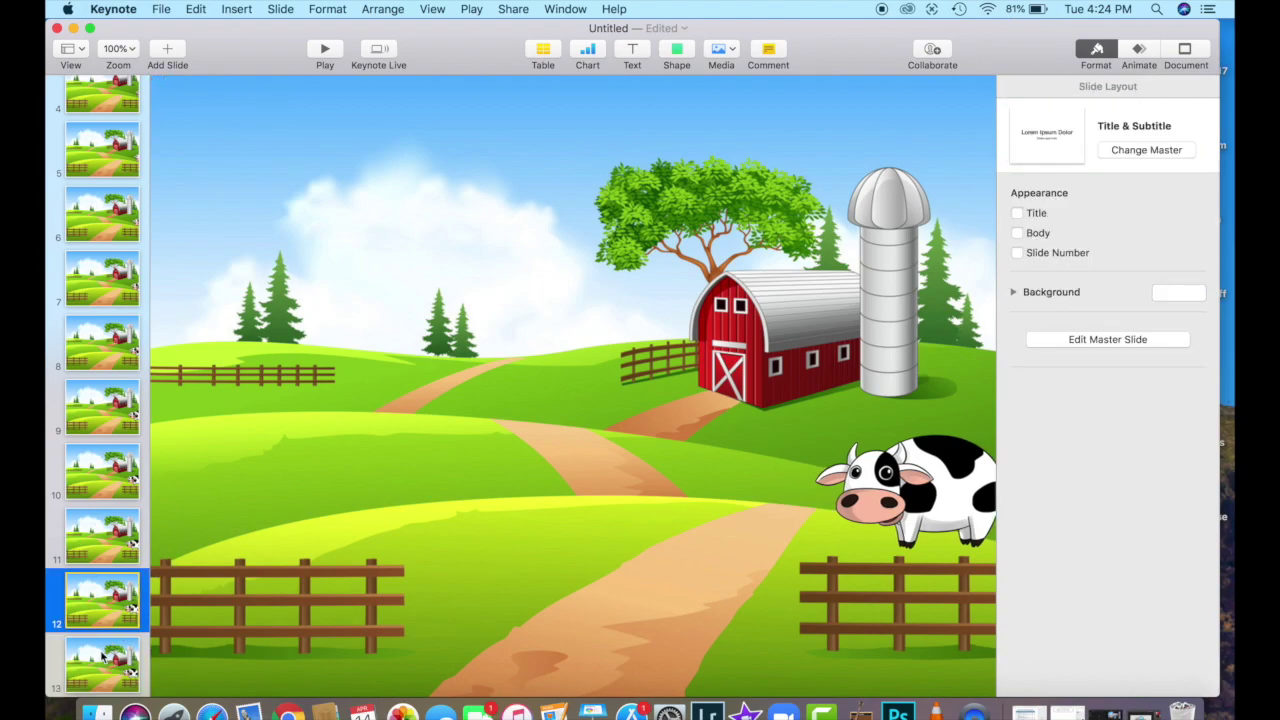
{"action": "key", "text": "Down"}
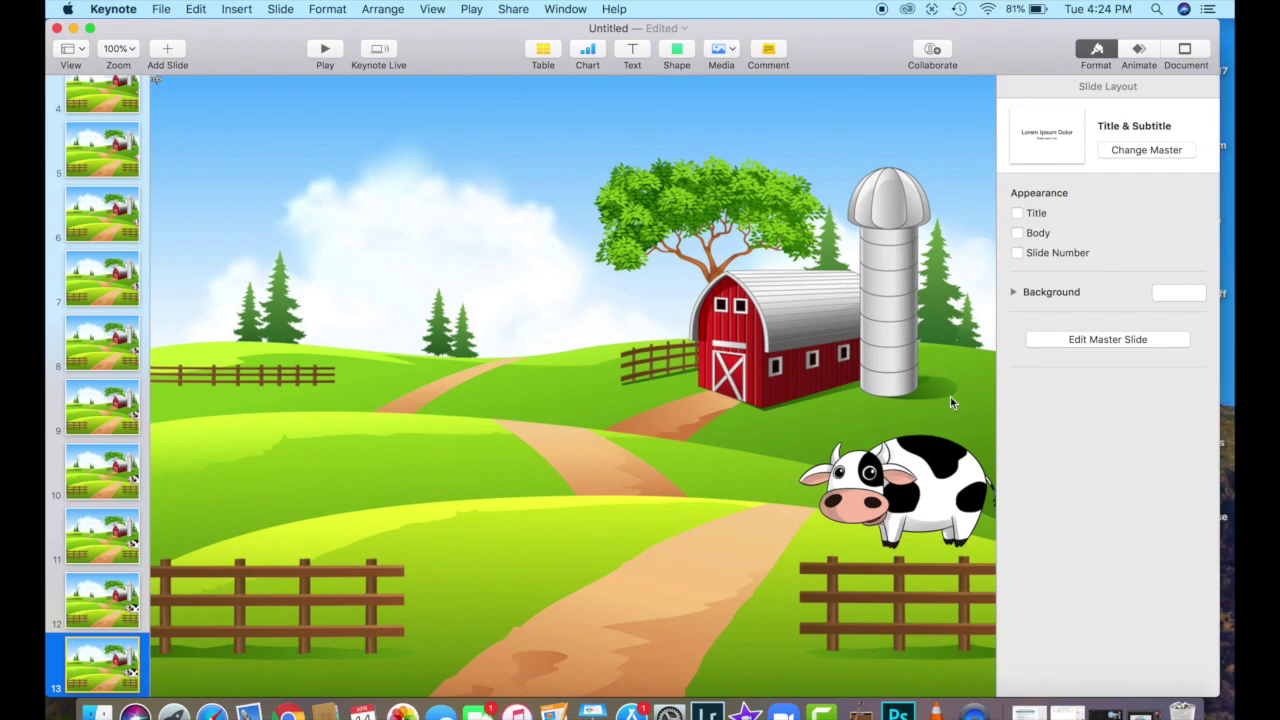
On slide 13, nudge the cow left, enlarge the UFO slightly and shift it right and down into the sky
{"action": "left_click", "coordinate": [952, 495]}
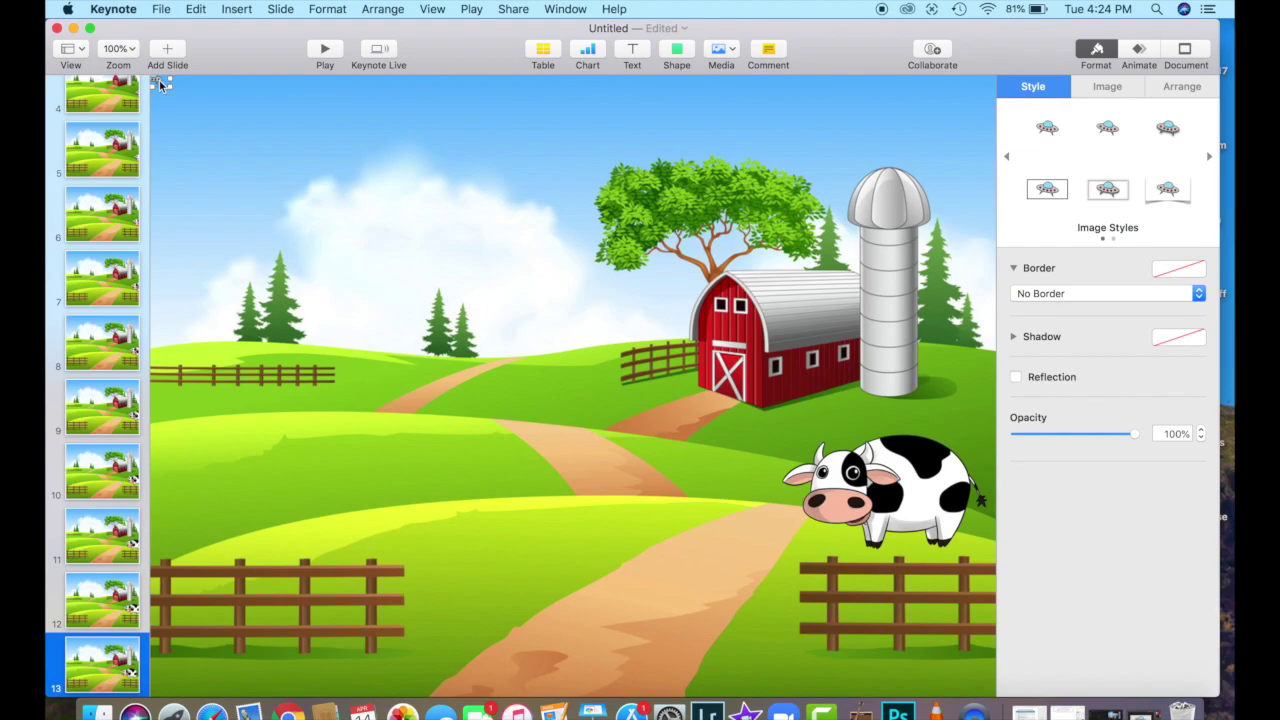
{"action": "left_click_drag", "start_coordinate": [170, 88], "coordinate": [185, 96]}
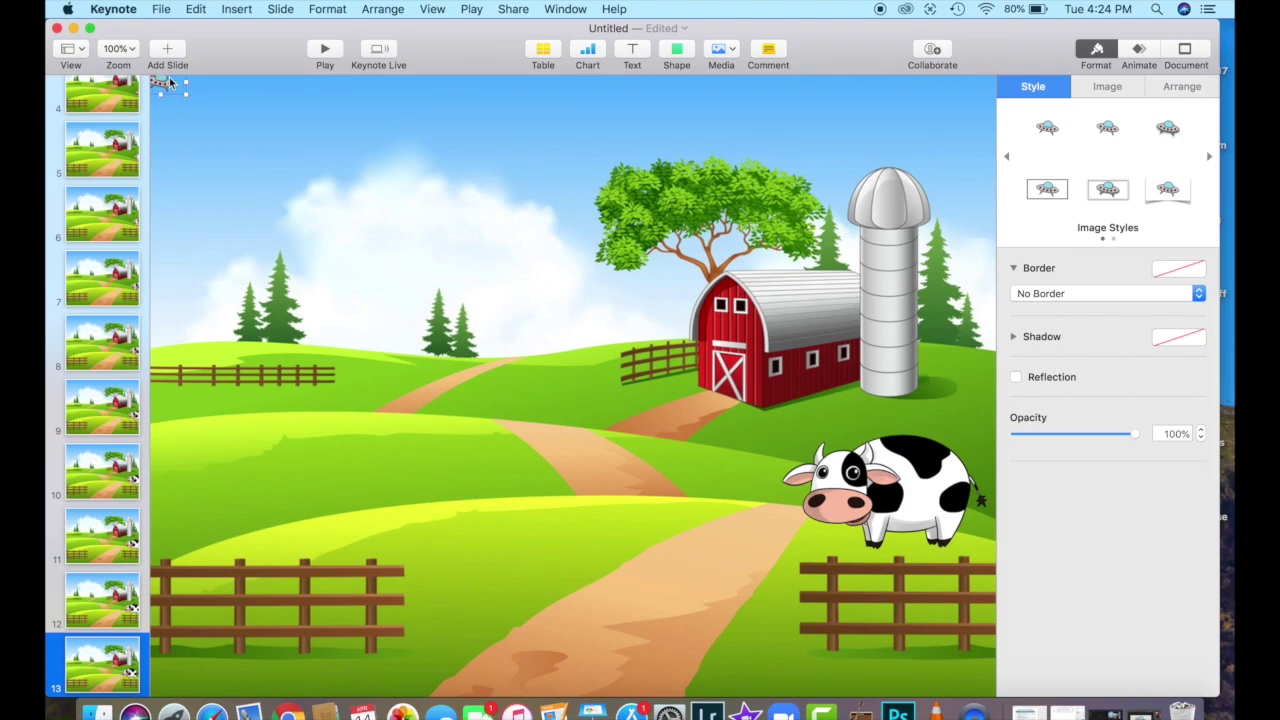
{"action": "key", "text": "Right"}
{"action": "key", "text": "Right"}
{"action": "key", "text": "Right"}
{"action": "key", "text": "Right"}
{"action": "key", "text": "Down"}
{"action": "key", "text": "Down"}
{"action": "key", "text": "Down"}
{"action": "key", "text": "Down"}
{"action": "left_click", "coordinate": [113, 660]}
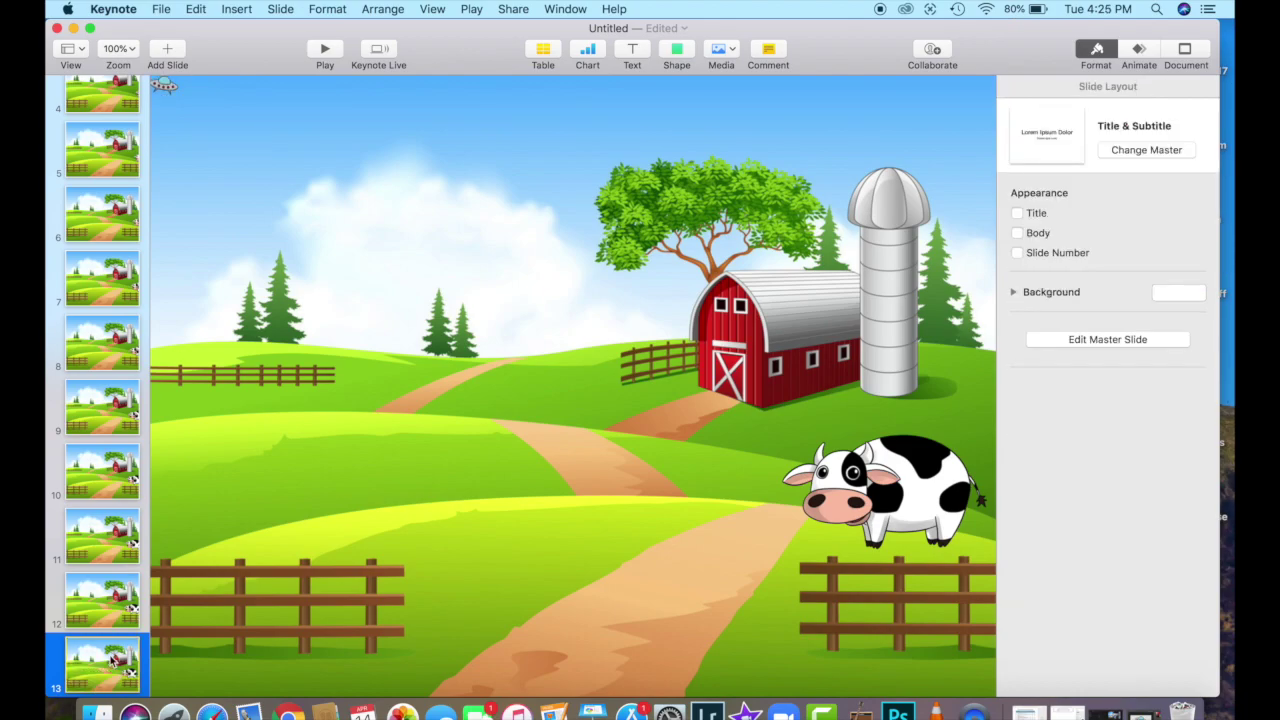
Add slides 14 to 18 by duplicating the last slide, shifting the cow left and gradually enlarging the UFO
{"action": "key", "text": "super+d"}
{"action": "left_click", "coordinate": [899, 487]}
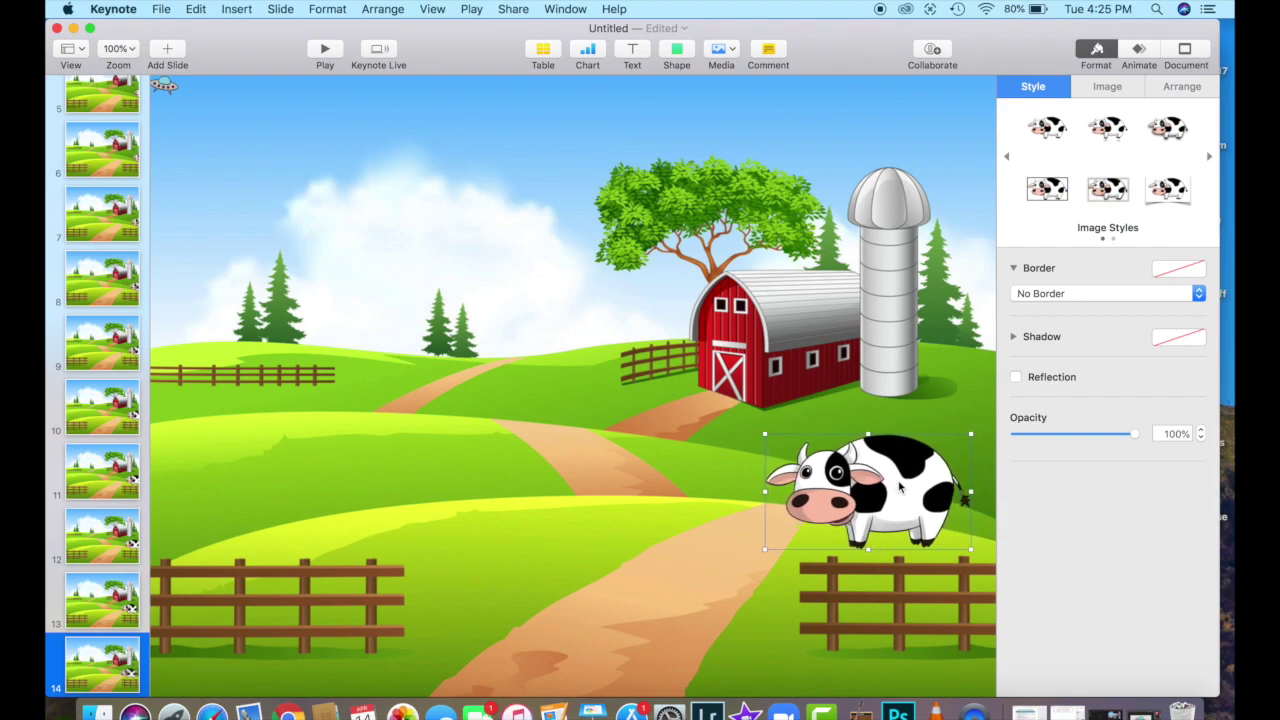
{"action": "left_click", "coordinate": [167, 88]}
{"action": "left_click_drag", "start_coordinate": [190, 97], "coordinate": [206, 107]}
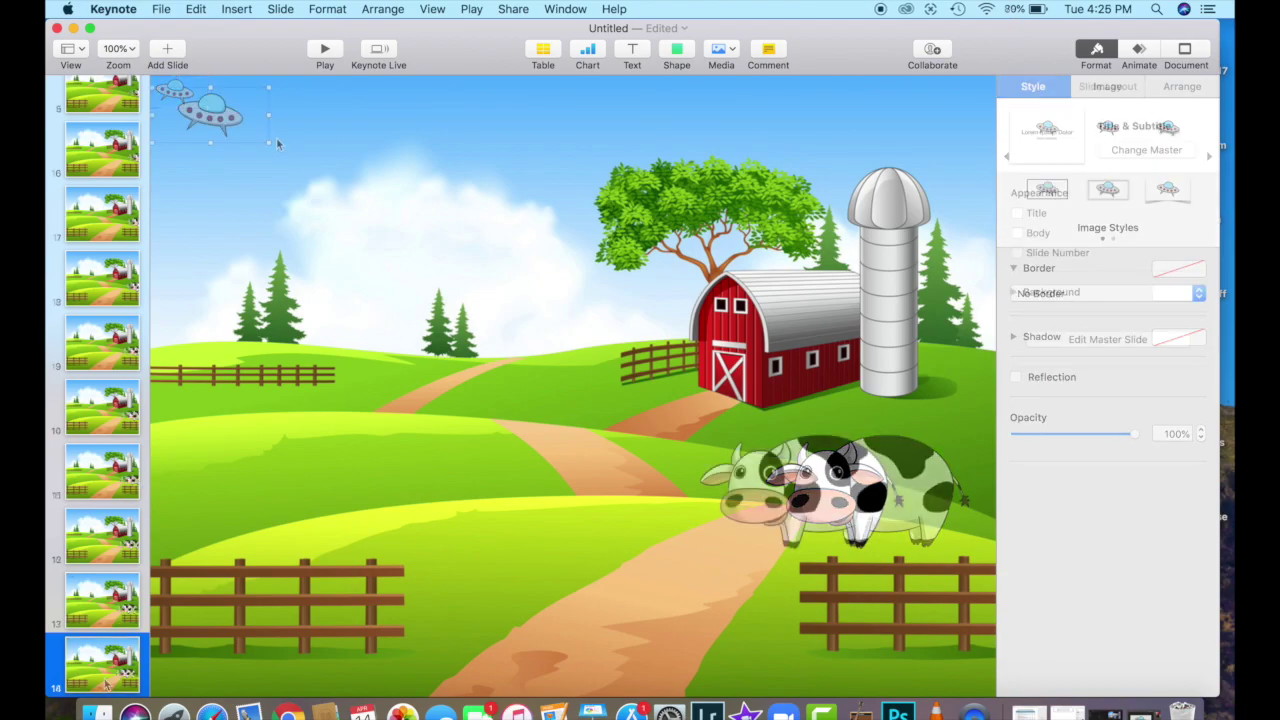
{"action": "left_click_drag", "start_coordinate": [250, 135], "coordinate": [286, 157]}
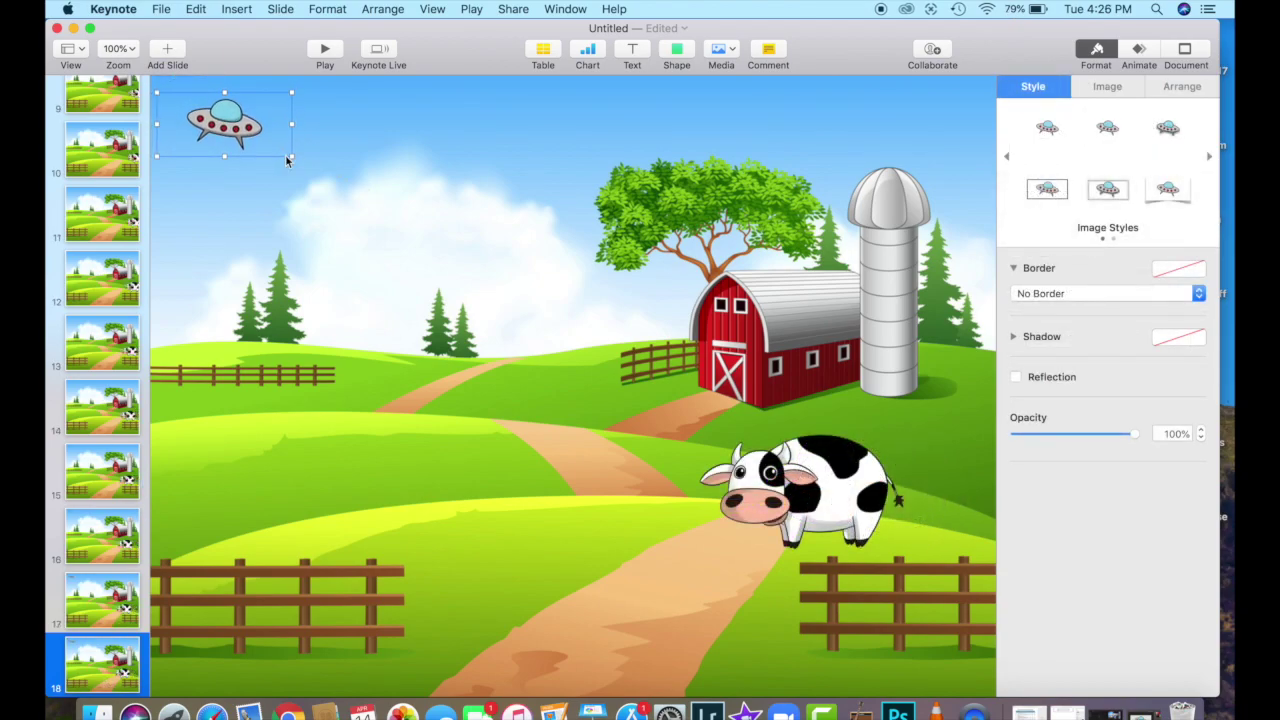
{"action": "left_click", "coordinate": [90, 688]}
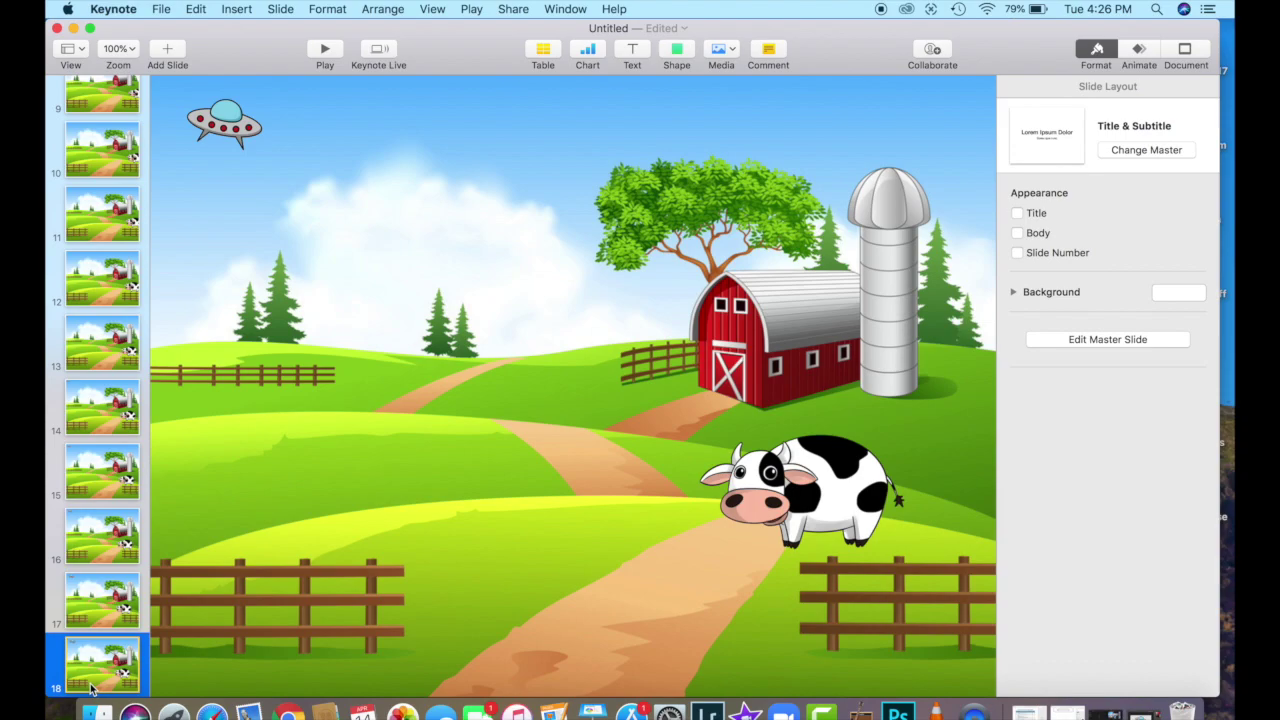
Step back through the slides and forward to the last one to check the cow's and UFO's motion
{"action": "key", "text": "Up"}
{"action": "key", "text": "Up"}
{"action": "key", "text": "Up"}
{"action": "key", "text": "Up"}
{"action": "key", "text": "Up"}
{"action": "key", "text": "Up"}
{"action": "key", "text": "Up"}
{"action": "key", "text": "Up"}
{"action": "key", "text": "Up"}
{"action": "key", "text": "Up"}
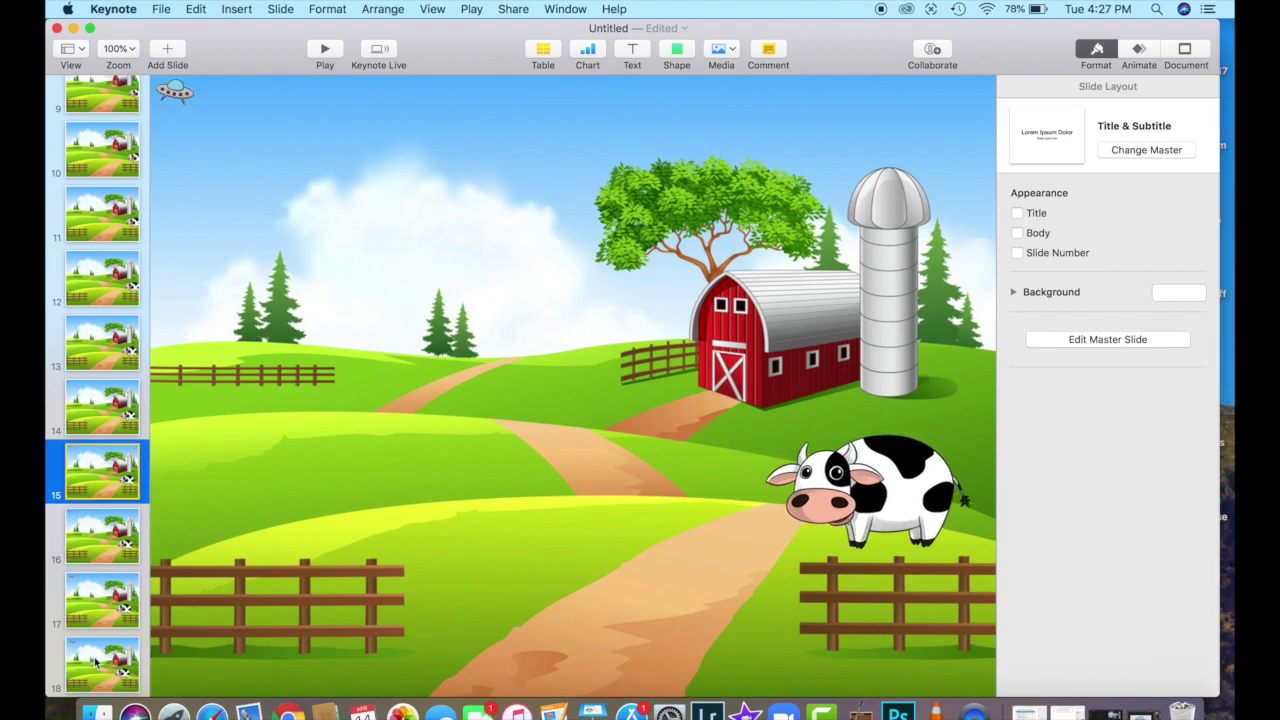
{"action": "key", "text": "Down"}
{"action": "key", "text": "Down"}
{"action": "key", "text": "Down"}
{"action": "key", "text": "Down"}
{"action": "key", "text": "Down"}
{"action": "key", "text": "Down"}
{"action": "key", "text": "Down"}
{"action": "key", "text": "Down"}
{"action": "key", "text": "Down"}
{"action": "key", "text": "Down"}
{"action": "key", "text": "Down"}
{"action": "key", "text": "Down"}
{"action": "key", "text": "Down"}
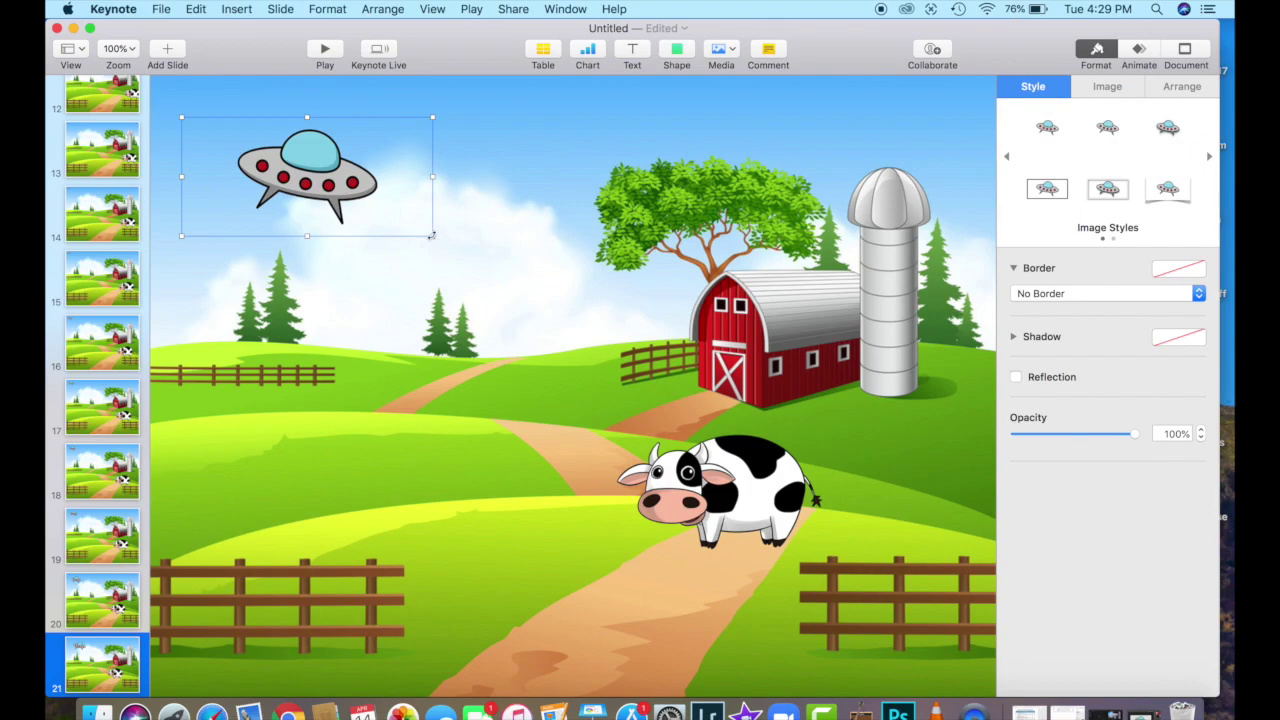
Enlarge the UFO slightly on slide 21
{"action": "left_click_drag", "start_coordinate": [431, 235], "coordinate": [441, 232]}
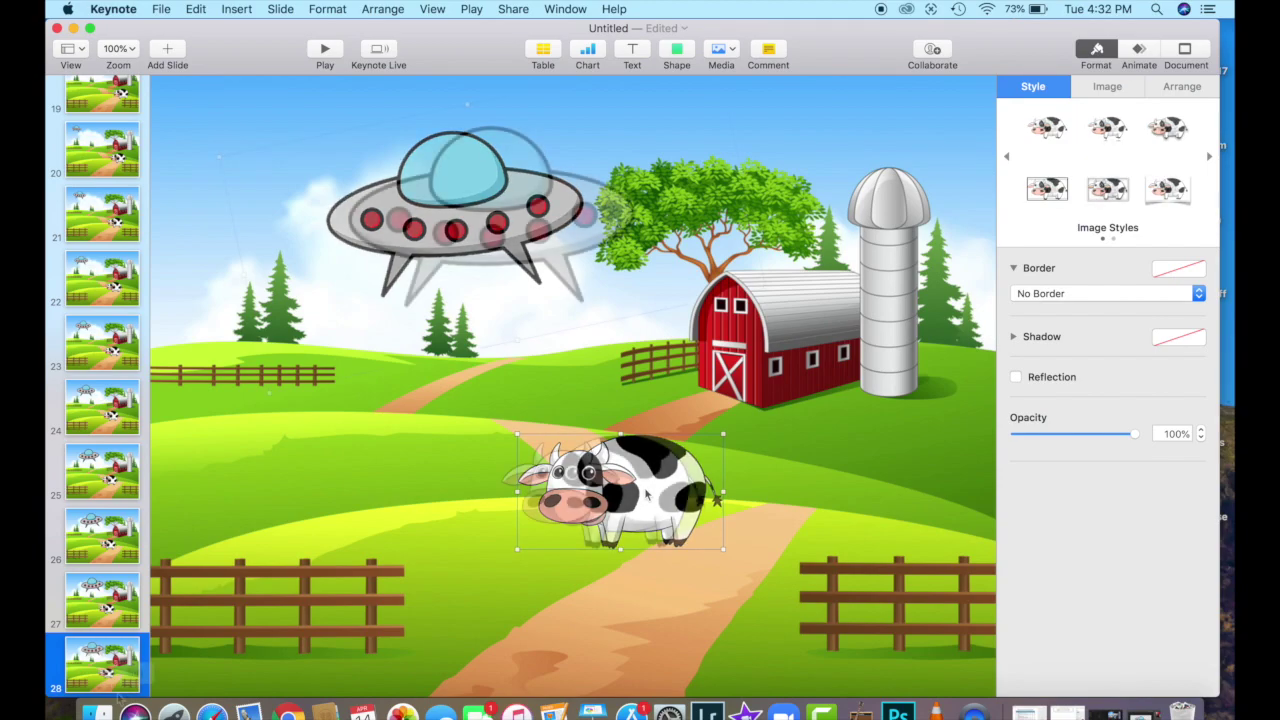
Step through all slides from the first one to check the cow walking in and the UFO approaching
{"action": "key", "text": "Home"}
{"action": "key", "text": "Down"}
{"action": "key", "text": "Down"}
{"action": "key", "text": "Down"}
{"action": "key", "text": "Down"}
{"action": "key", "text": "Down"}
{"action": "key", "text": "Down"}
{"action": "key", "text": "Down"}
{"action": "key", "text": "Down"}
{"action": "key", "text": "Down"}
{"action": "key", "text": "Down"}
{"action": "key", "text": "Down"}
{"action": "key", "text": "Down"}
{"action": "key", "text": "Down"}
{"action": "key", "text": "Down"}
{"action": "key", "text": "Down"}
{"action": "key", "text": "Down"}
{"action": "key", "text": "Down"}
{"action": "key", "text": "Down"}
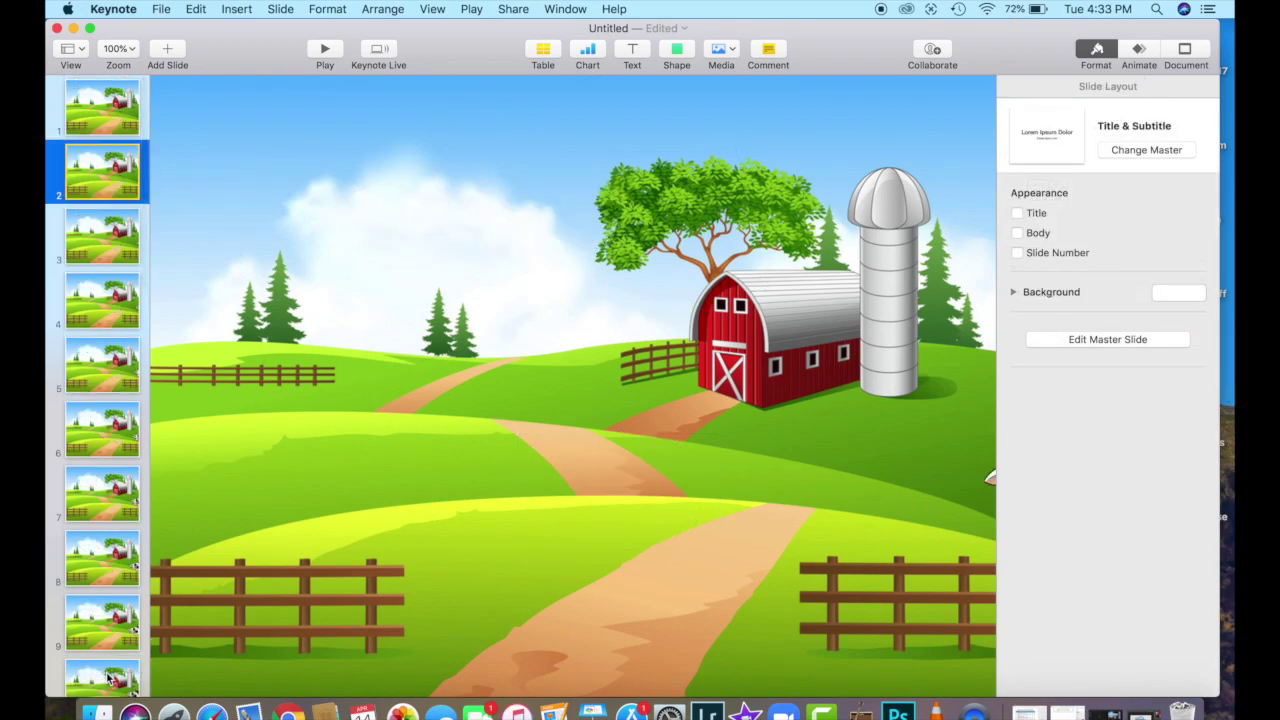
{"action": "key", "text": "Down"}
{"action": "key", "text": "Down"}
{"action": "key", "text": "Down"}
{"action": "key", "text": "Down"}
{"action": "key", "text": "Down"}
{"action": "key", "text": "Down"}
{"action": "key", "text": "Down"}
{"action": "key", "text": "Down"}
{"action": "key", "text": "Down"}
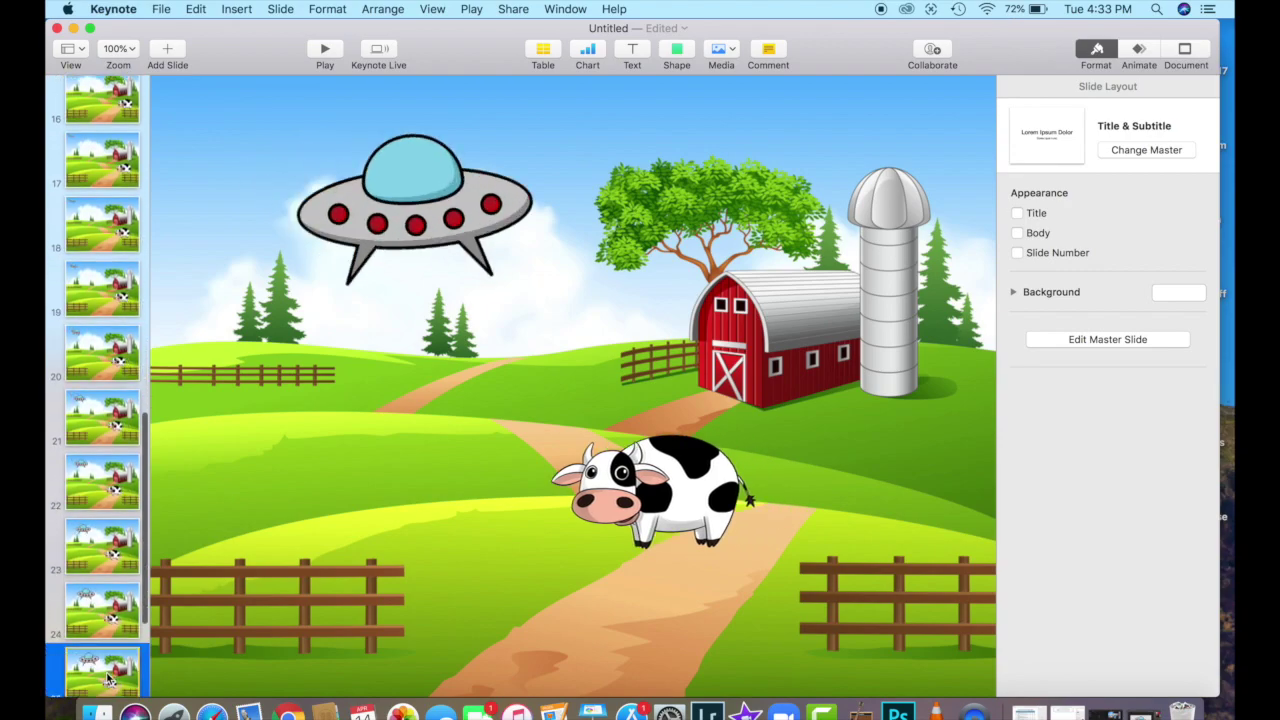
{"action": "key", "text": "Down"}
{"action": "key", "text": "Down"}
{"action": "key", "text": "Down"}
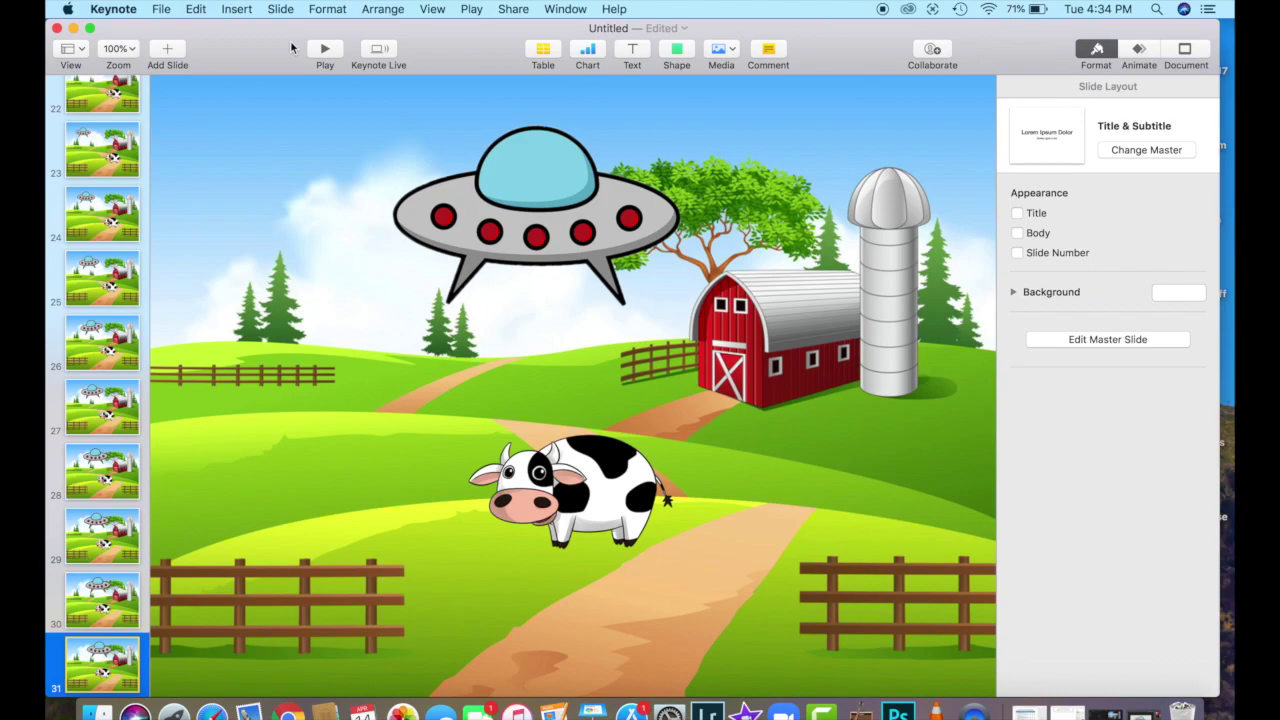
Insert an oval shape on slide 31 and fill it with white
{"action": "left_click", "coordinate": [244, 12]}
{"action": "mouse_move", "coordinate": [262, 117]}
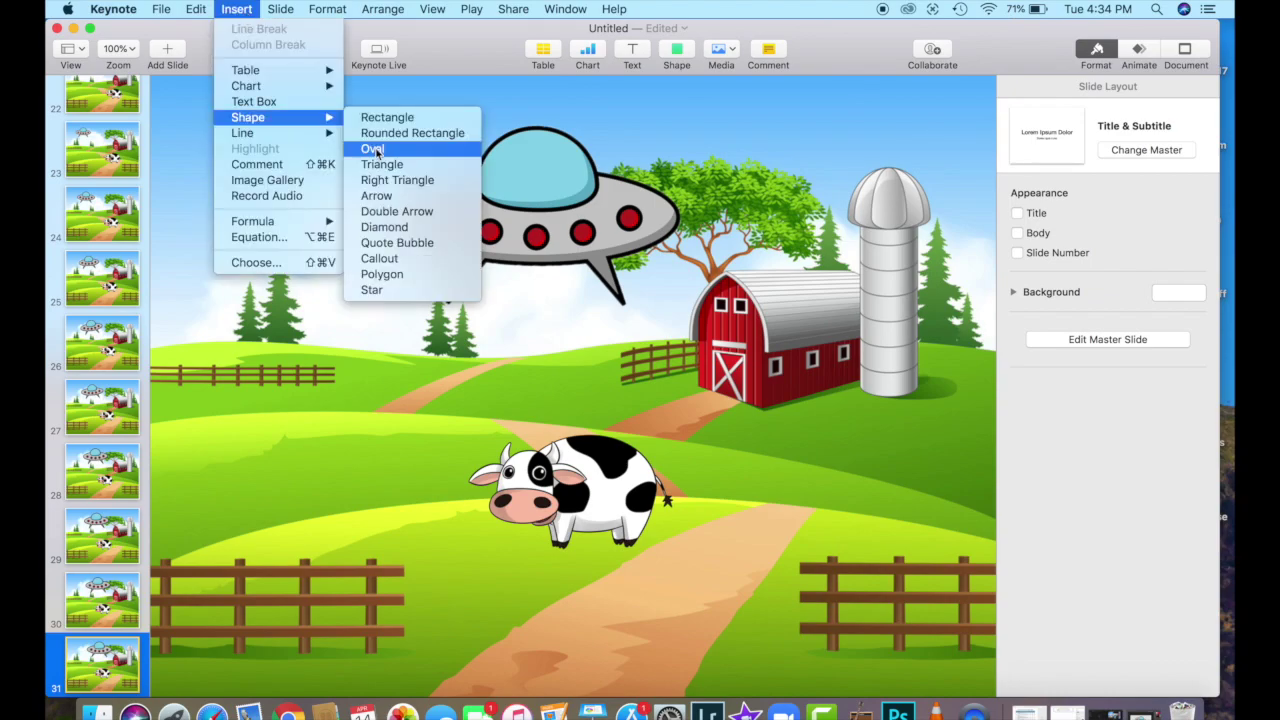
{"action": "left_click", "coordinate": [375, 149]}
{"action": "left_click", "coordinate": [1172, 274]}
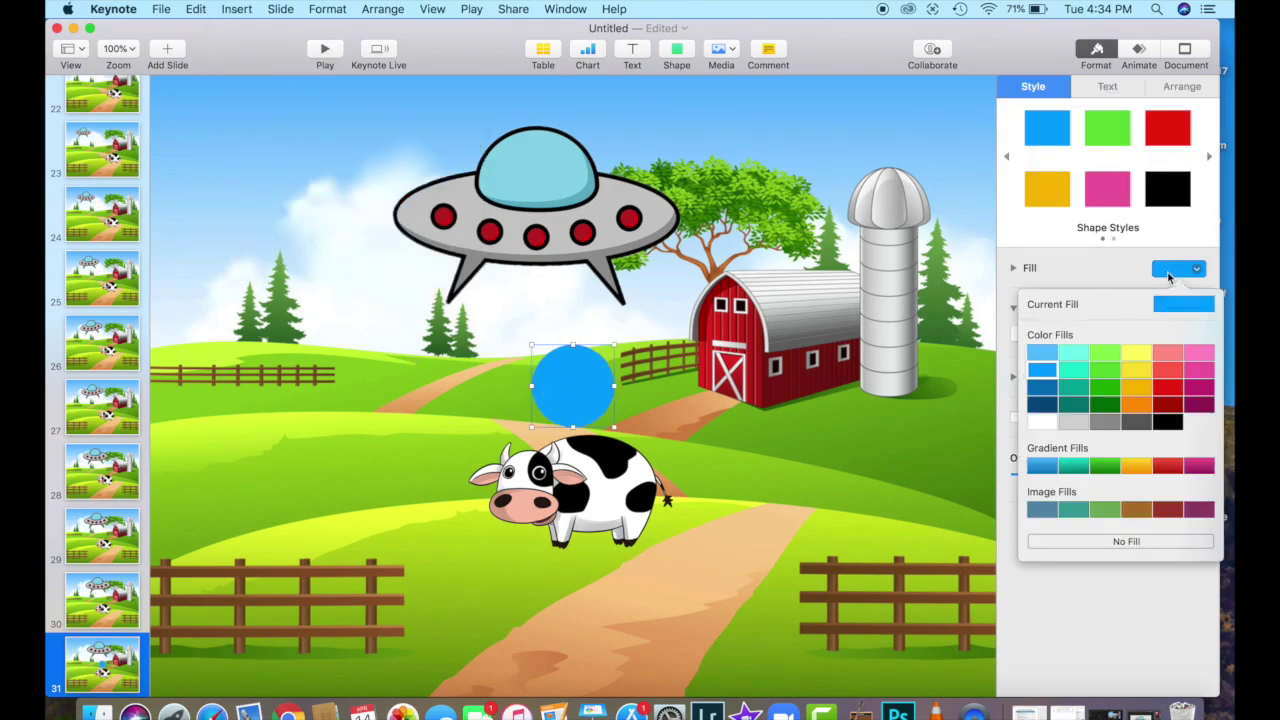
{"action": "left_click", "coordinate": [1034, 334]}
Give the circle a black line border 2 pt wide
{"action": "left_click", "coordinate": [1096, 334]}
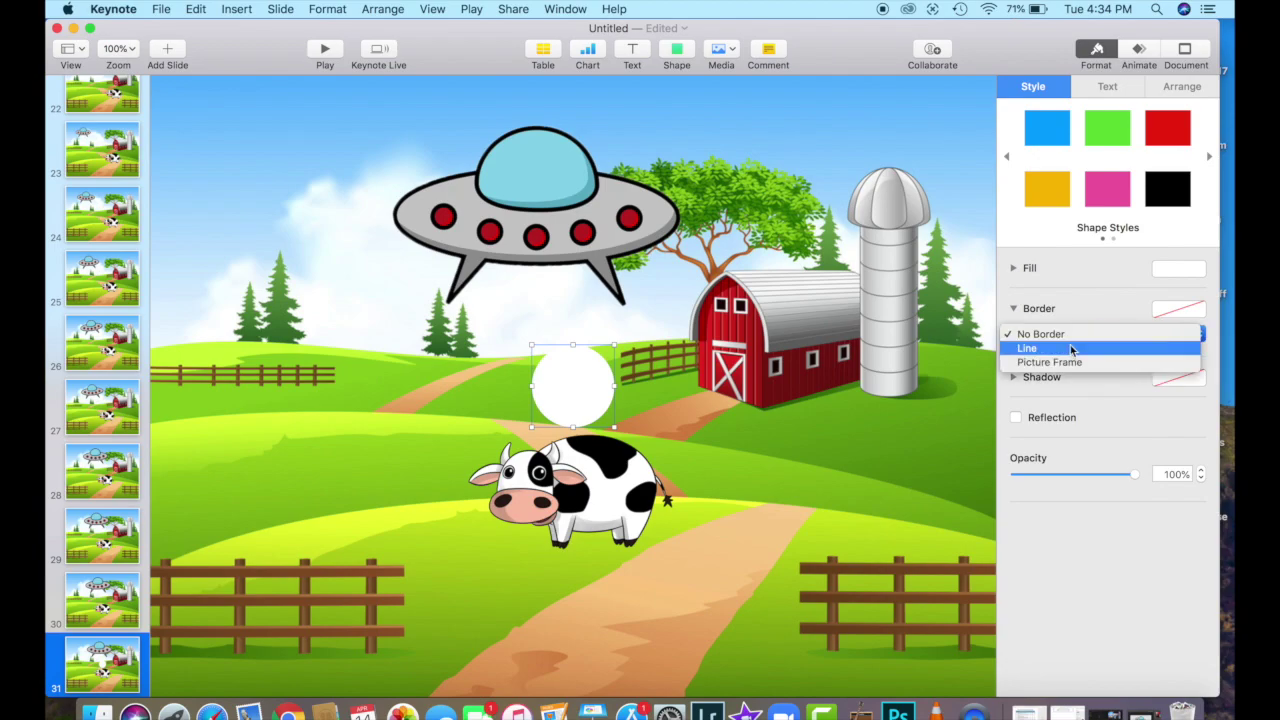
{"action": "left_click", "coordinate": [1040, 349]}
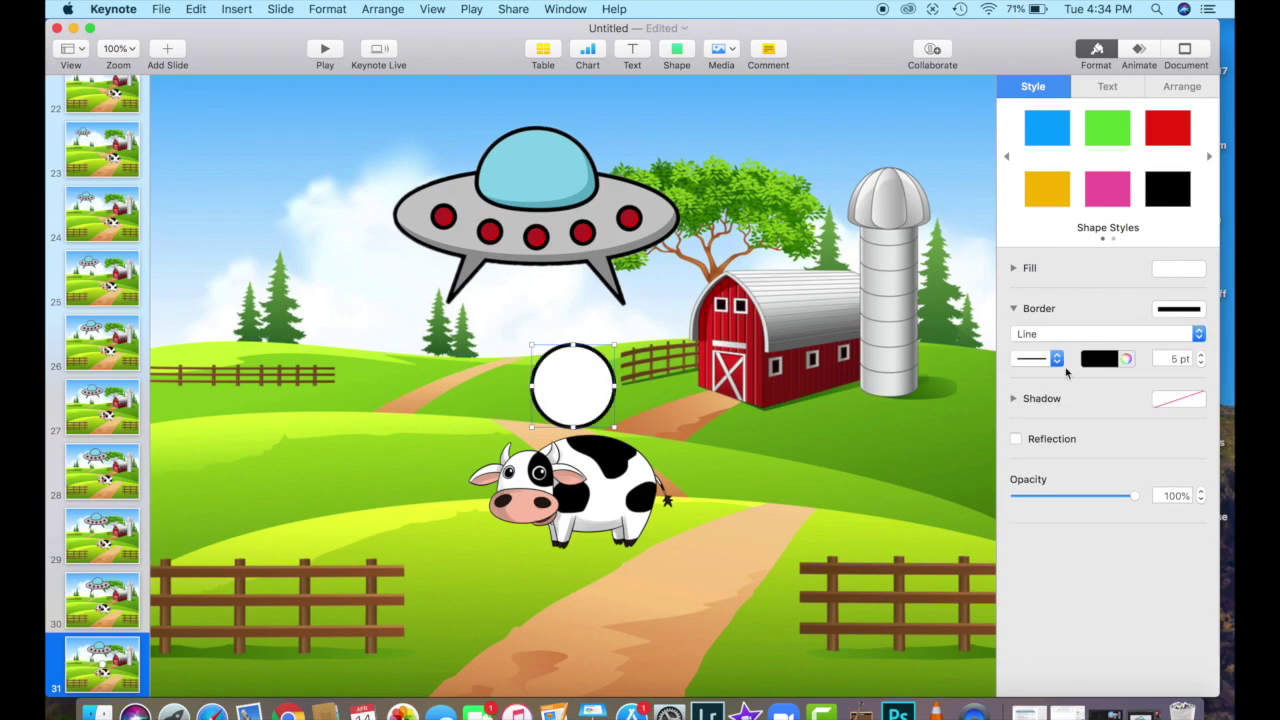
{"action": "double_click", "coordinate": [1169, 358]}
{"action": "type", "text": "2"}
{"action": "key", "text": "Return"}
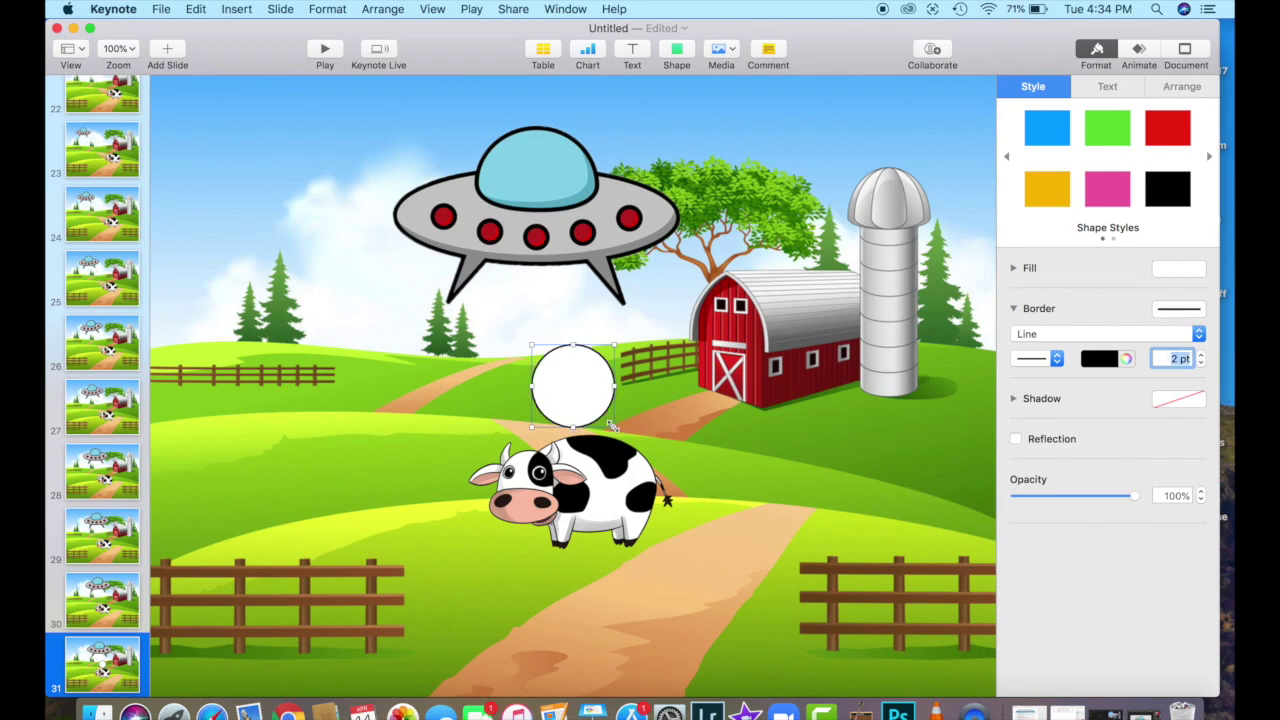
{"action": "mouse_move", "coordinate": [612, 425]}
{"action": "left_mouse_down"}
{"action": "mouse_move", "coordinate": [561, 424]}
{"action": "mouse_move", "coordinate": [626, 416]}
{"action": "mouse_move", "coordinate": [614, 426]}
{"action": "left_mouse_up"}
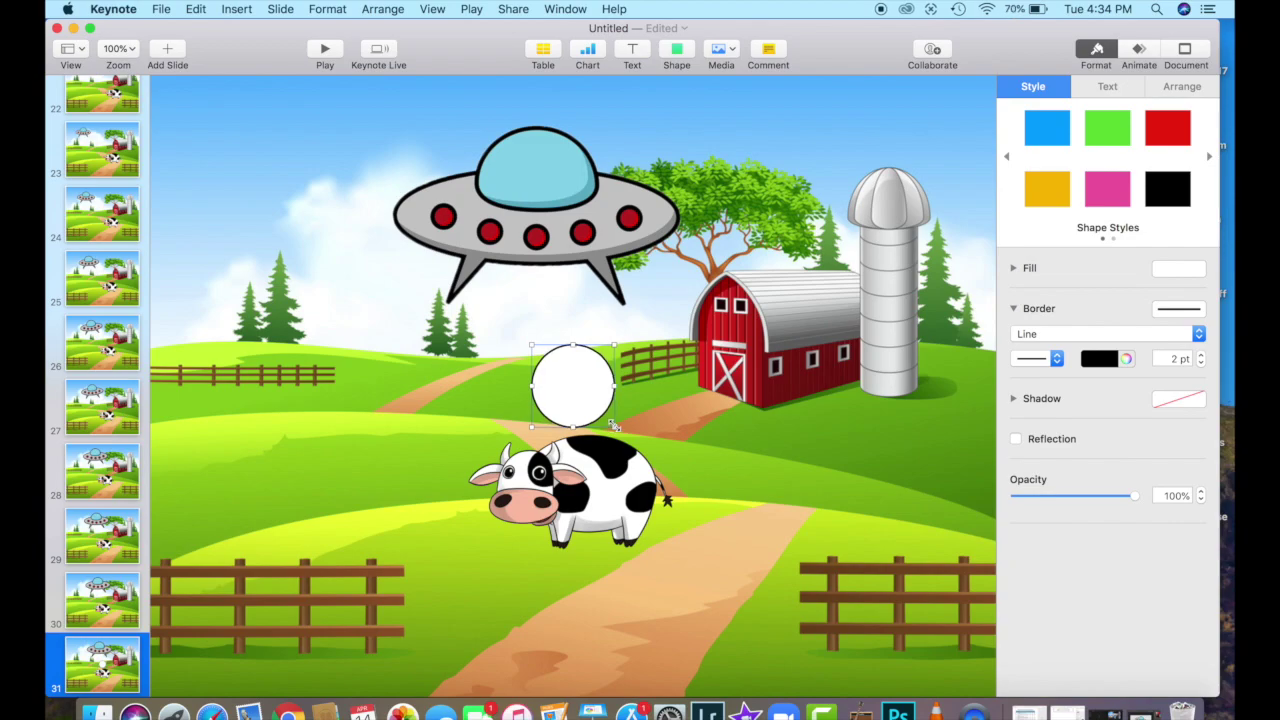
Shrink the white circle to eye size, place it over the cow's left-hand eye, and put a matching circle over the other eye
{"action": "left_click_drag", "start_coordinate": [614, 427], "coordinate": [556, 369]}
{"action": "left_click_drag", "start_coordinate": [545, 360], "coordinate": [518, 480]}
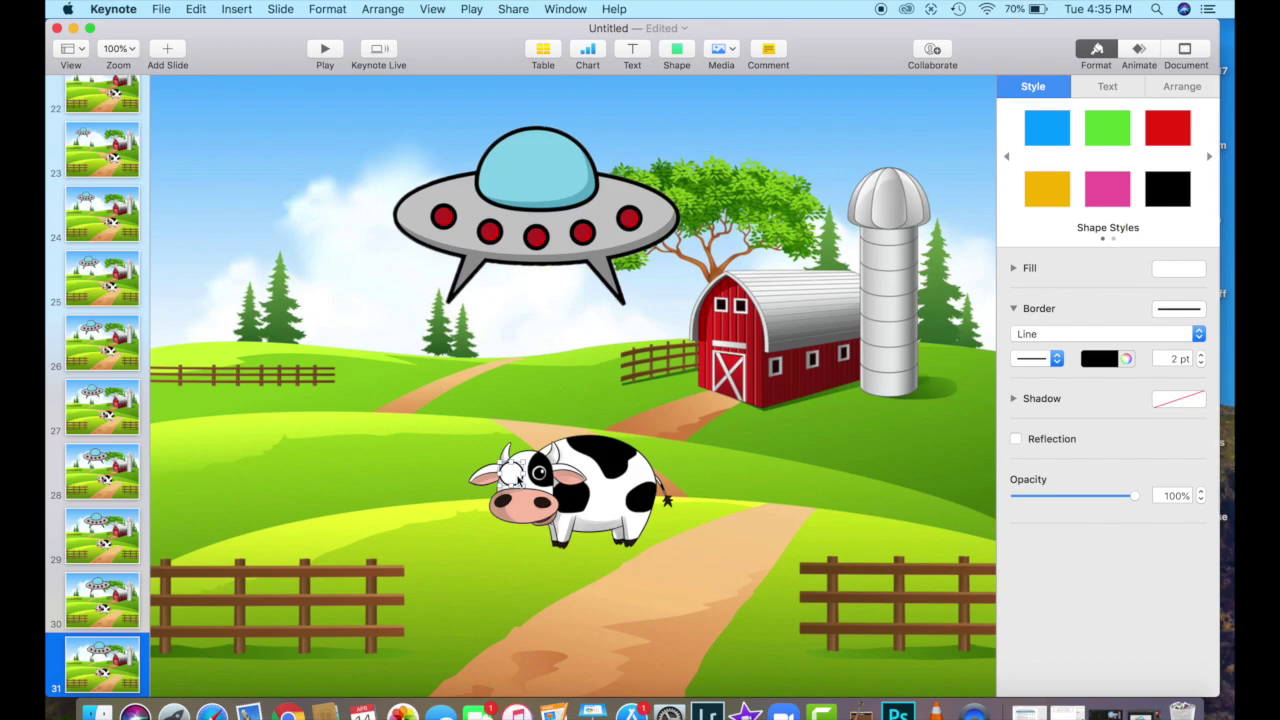
{"action": "left_click_drag", "start_coordinate": [518, 480], "coordinate": [547, 480]}
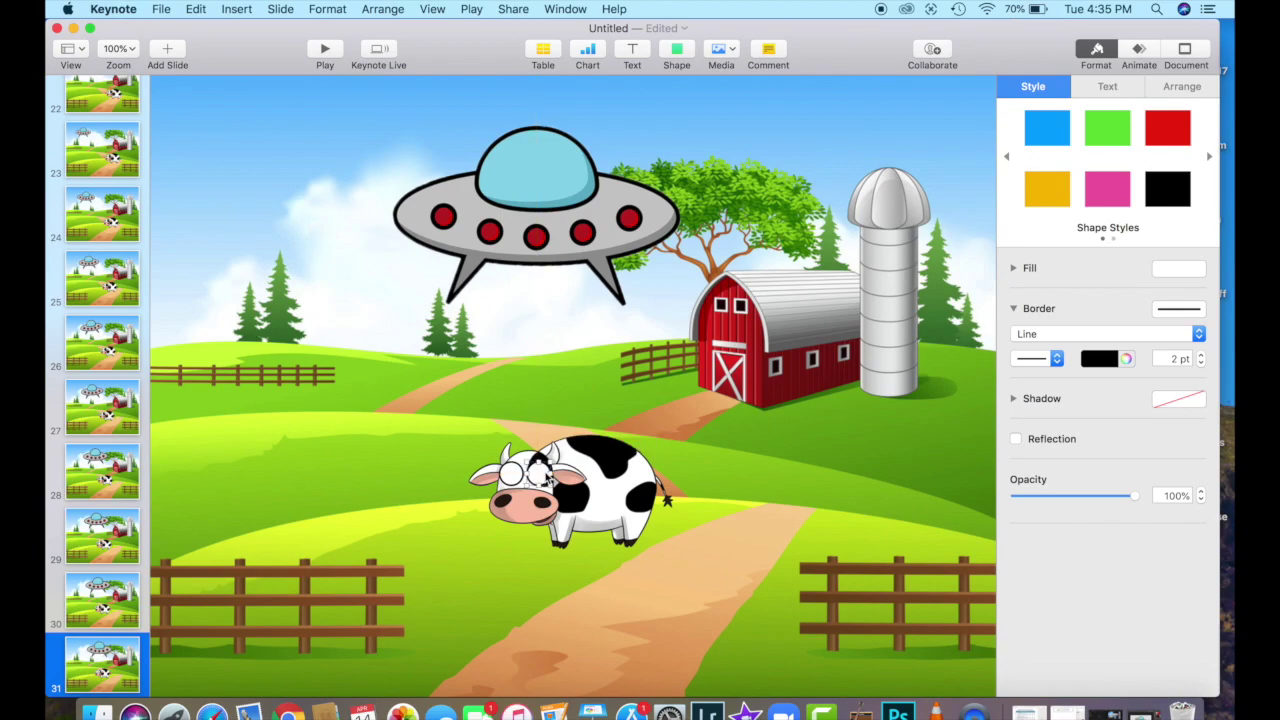
{"action": "left_click", "coordinate": [655, 483]}
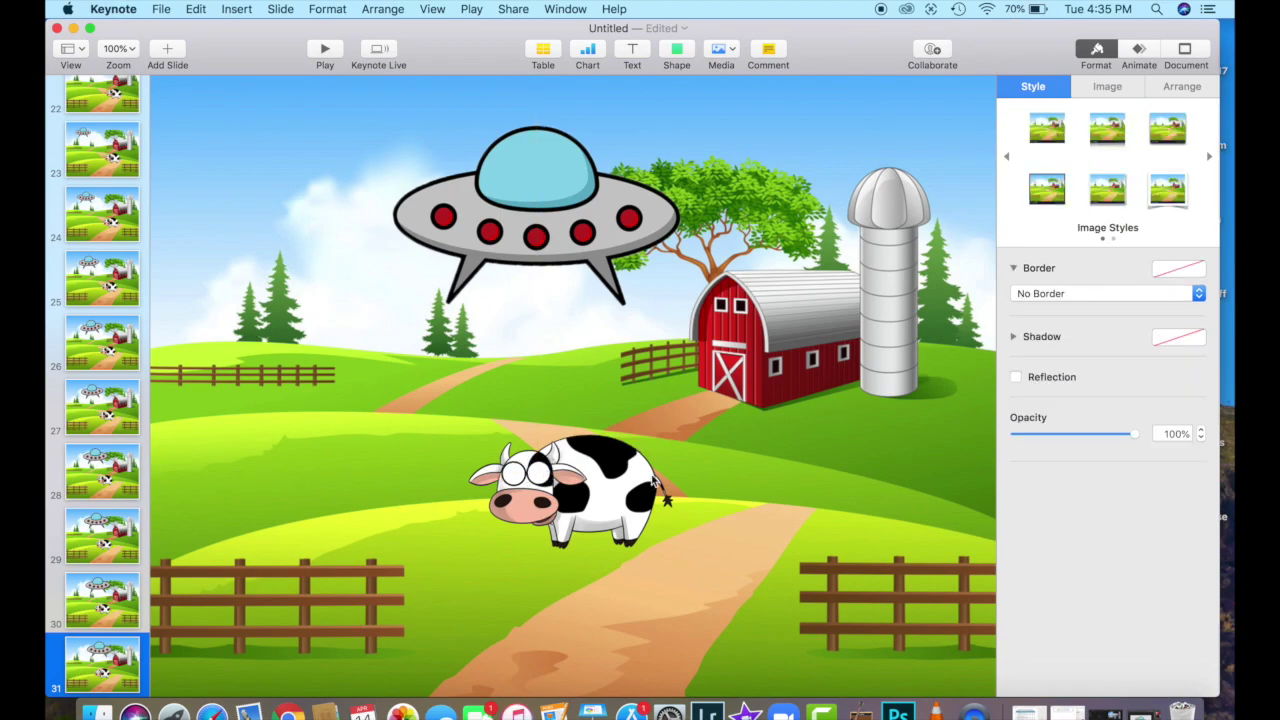
Add a much smaller copy of the circle inside the cow's left-hand eye and fill it with black as the pupil
{"action": "left_click", "coordinate": [515, 483]}
{"action": "left_click_drag", "start_coordinate": [515, 480], "coordinate": [536, 494]}
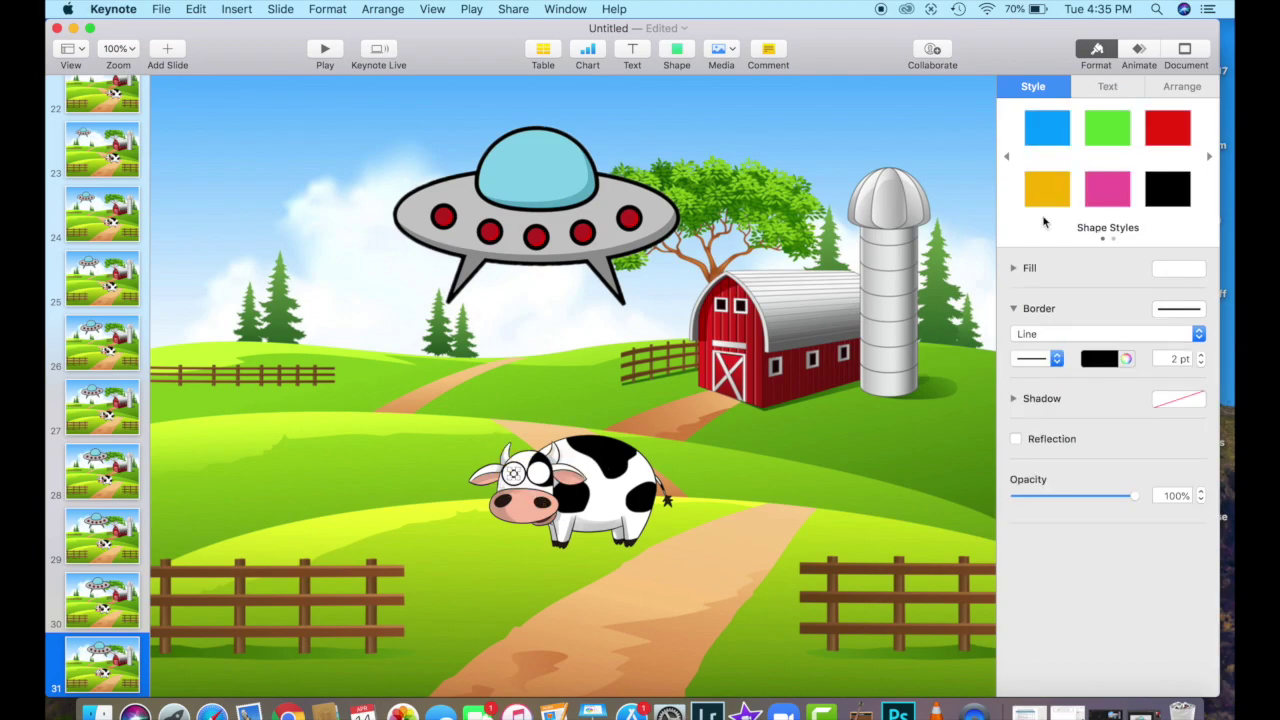
{"action": "left_click", "coordinate": [1170, 270]}
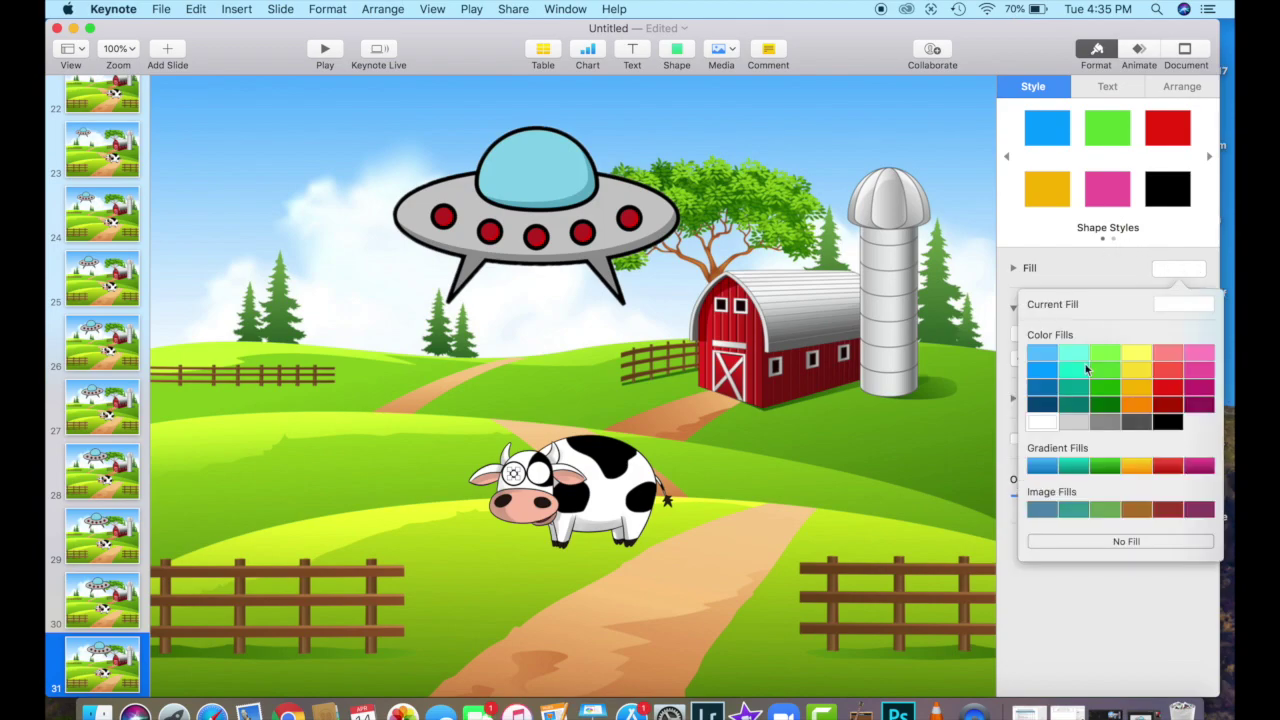
{"action": "left_click", "coordinate": [1168, 422]}
Copy the black pupil and move the pasted copy across into the cow's other eye
{"action": "key", "text": "super+c"}
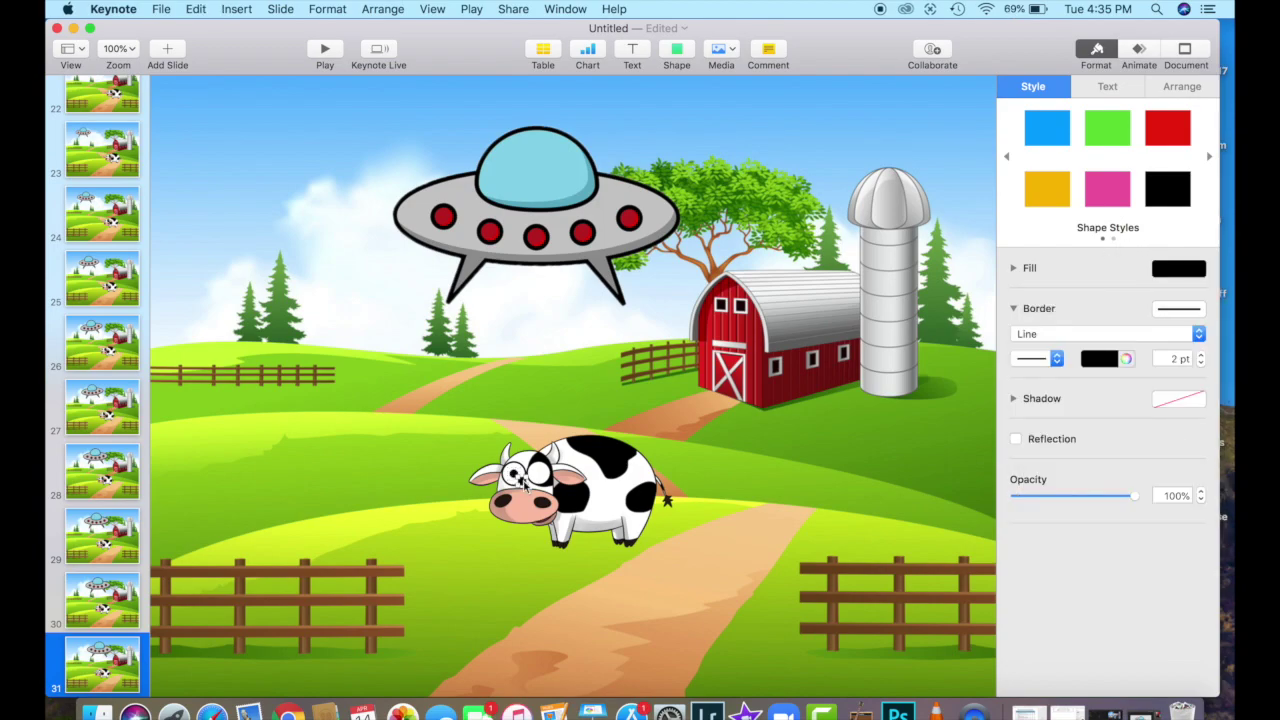
{"action": "key", "text": "super+v"}
{"action": "key", "text": "Right"}
{"action": "key", "text": "Right"}
{"action": "key", "text": "Right"}
{"action": "key", "text": "Right"}
{"action": "key", "text": "Right"}
{"action": "key", "text": "Right"}
{"action": "key", "text": "Right"}
{"action": "key", "text": "Right"}
{"action": "key", "text": "Right"}
{"action": "key", "text": "Right"}
{"action": "key", "text": "Right"}
{"action": "key", "text": "Right"}
{"action": "key", "text": "Right"}
{"action": "key", "text": "Right"}
{"action": "key", "text": "Right"}
{"action": "key", "text": "Right"}
{"action": "left_click", "coordinate": [772, 513]}
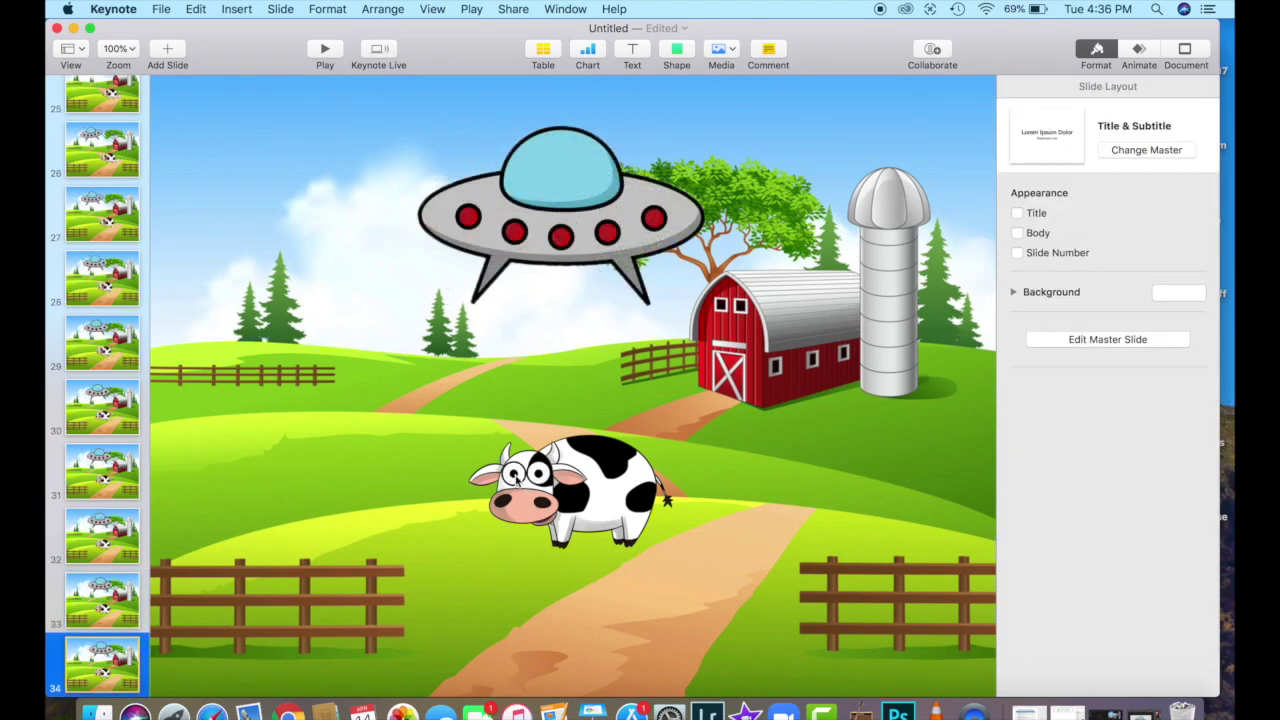
Nudge both of the cow's pupils upward on slide 34 so it looks toward the UFO
{"action": "left_click", "coordinate": [516, 478]}
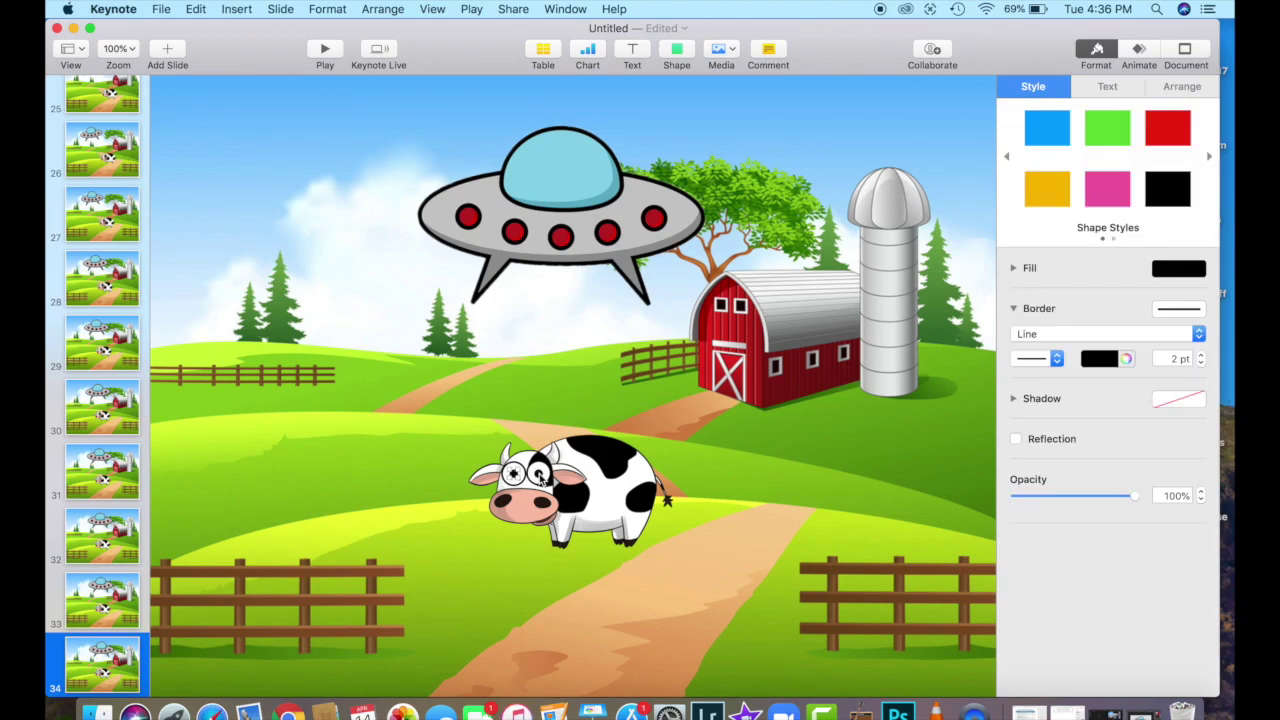
{"action": "left_click_drag", "start_coordinate": [540, 478], "coordinate": [541, 477]}
{"action": "key", "text": "Up"}
{"action": "key", "text": "Up"}
{"action": "key", "text": "Up"}
{"action": "key", "text": "Up"}
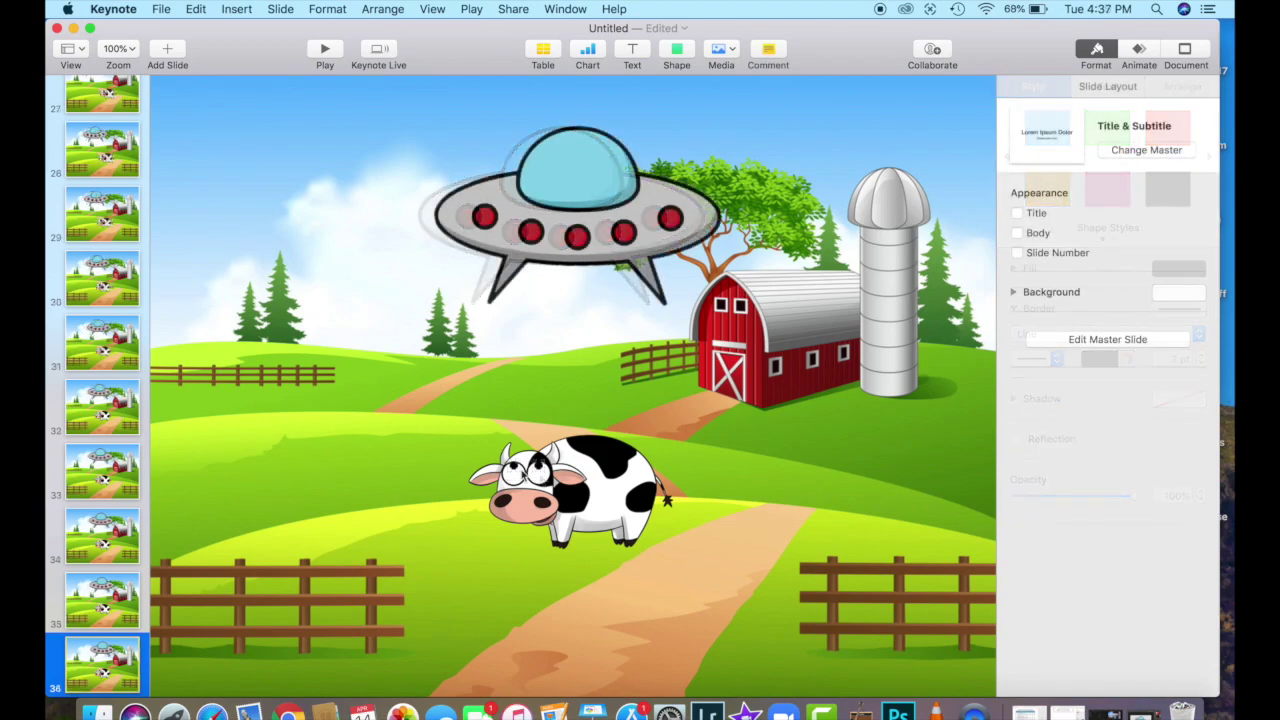
Delete both black pupils from the cow's eyes on slide 37, leaving only the white circles
{"action": "left_click", "coordinate": [518, 472]}
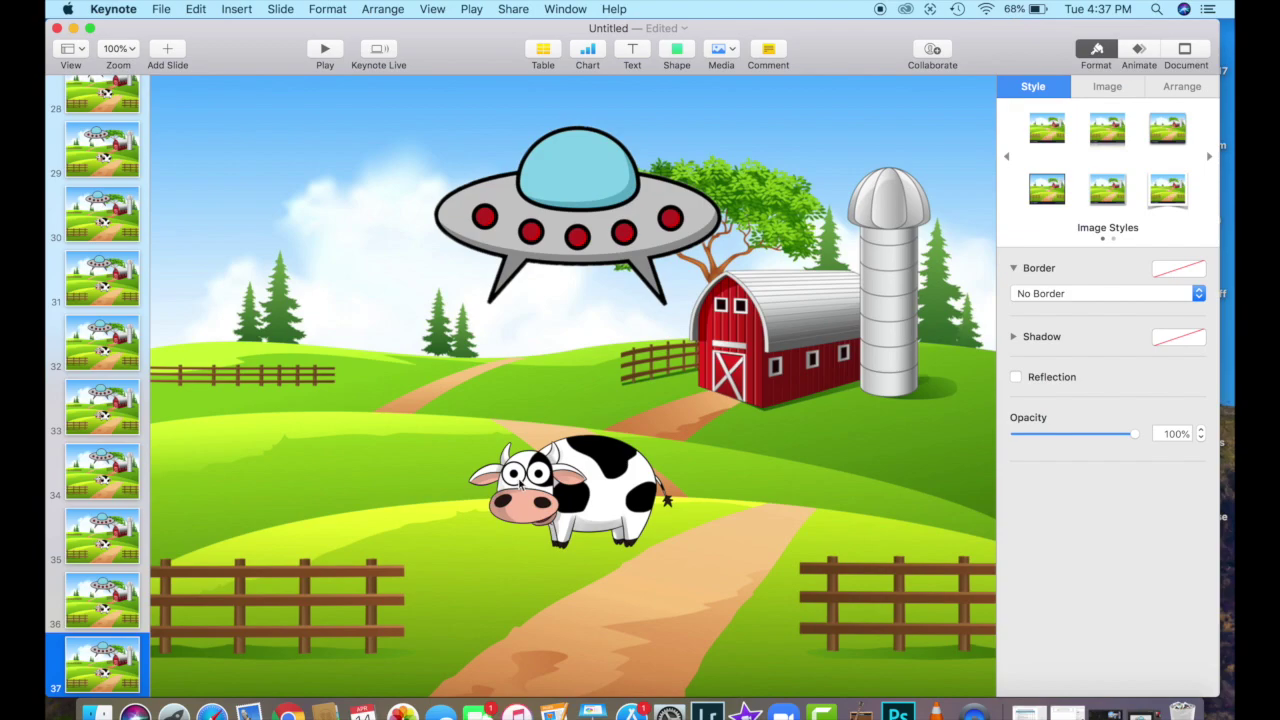
{"action": "left_click", "coordinate": [540, 480]}
{"action": "left_click", "coordinate": [540, 480]}
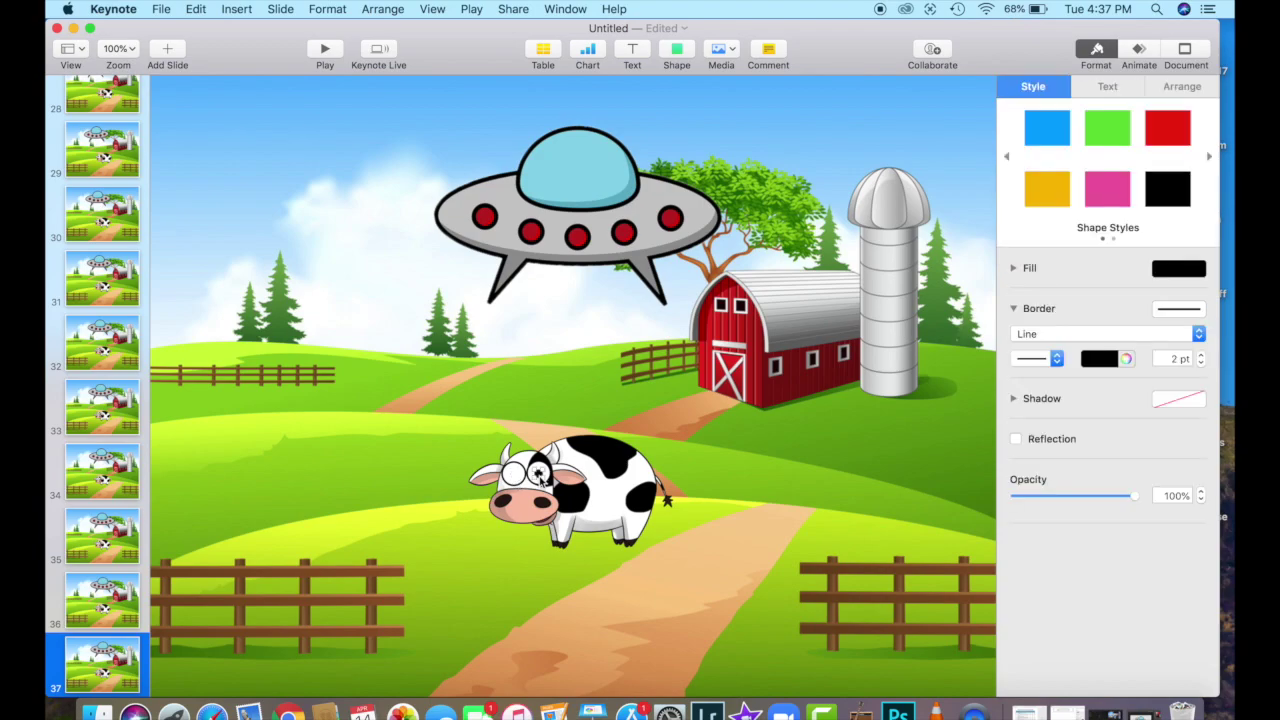
{"action": "left_click", "coordinate": [540, 480]}
Insert a straight line and lay a short horizontal line across each of the cow's eyes on slide 37 as closed eyelids
{"action": "left_click", "coordinate": [238, 9]}
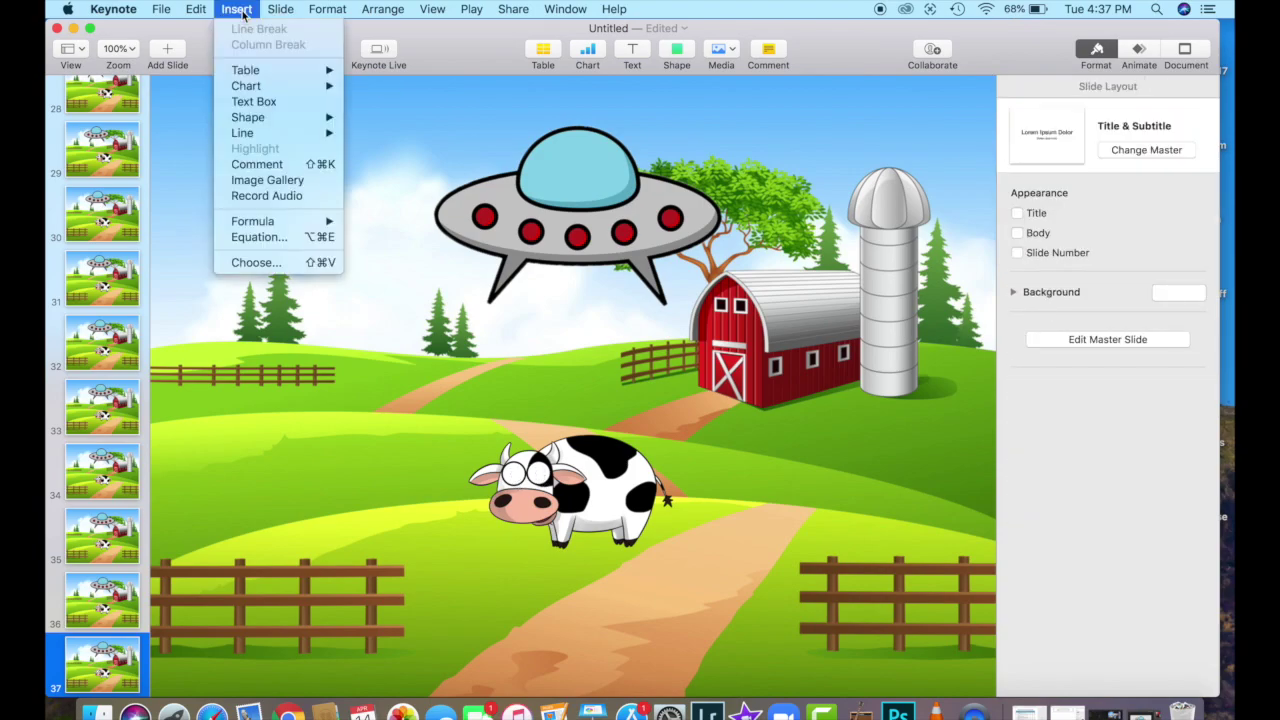
{"action": "mouse_move", "coordinate": [242, 133]}
{"action": "left_click", "coordinate": [379, 132]}
{"action": "left_click_drag", "start_coordinate": [574, 350], "coordinate": [536, 477]}
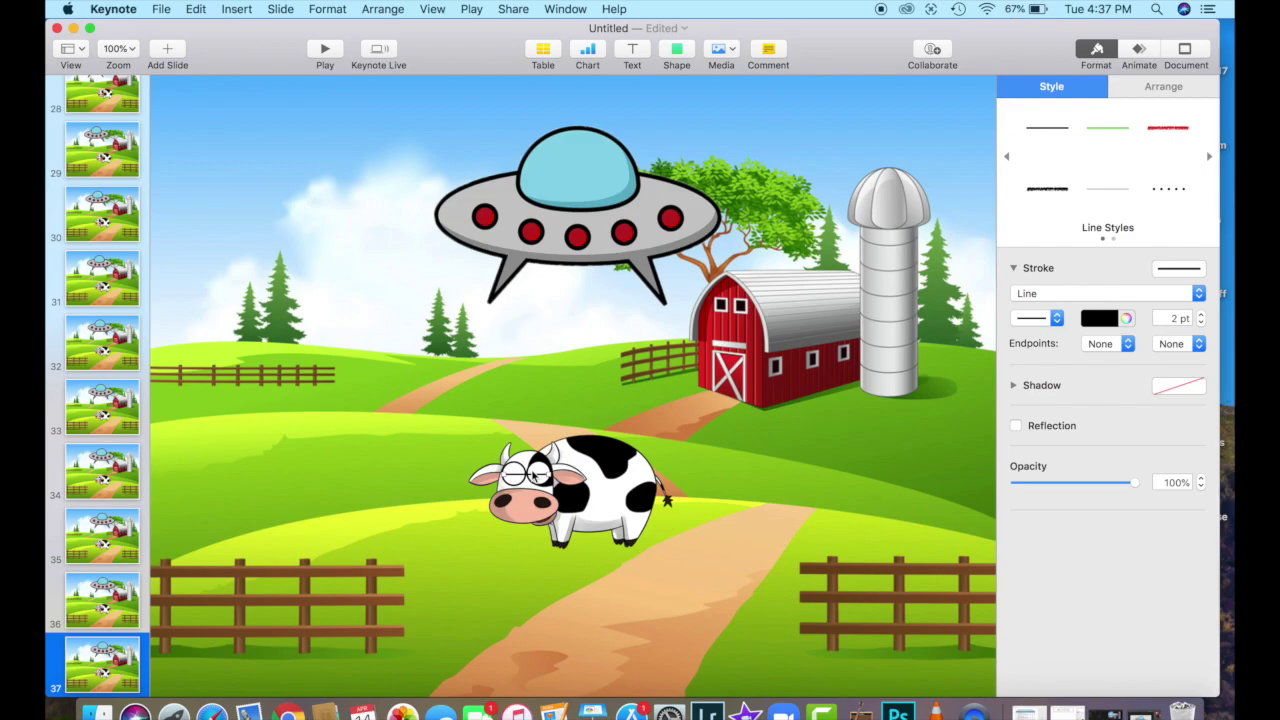
{"action": "left_click", "coordinate": [540, 480]}
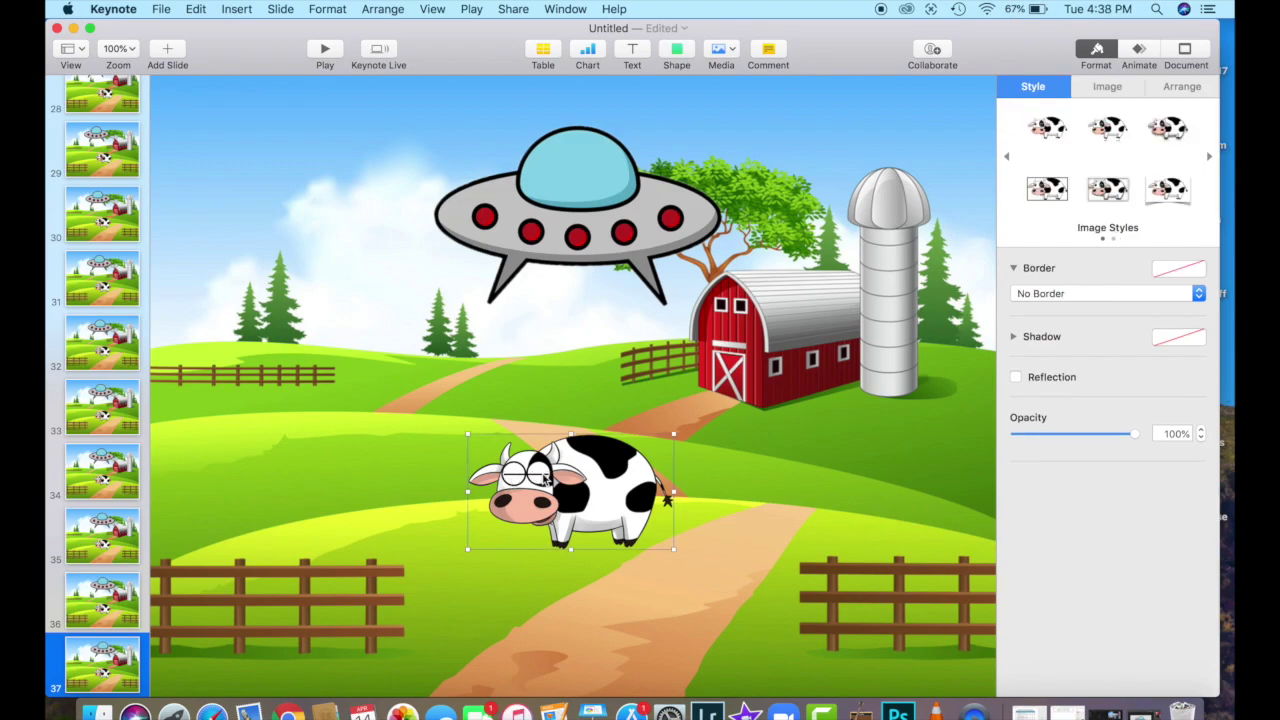
{"action": "left_click", "coordinate": [828, 555]}
Duplicate the closed-eye slide 37, and place a copy of the open-eyed slide 36 after the two closed-eye slides
{"action": "left_click", "coordinate": [102, 662]}
{"action": "key", "text": "super+d"}
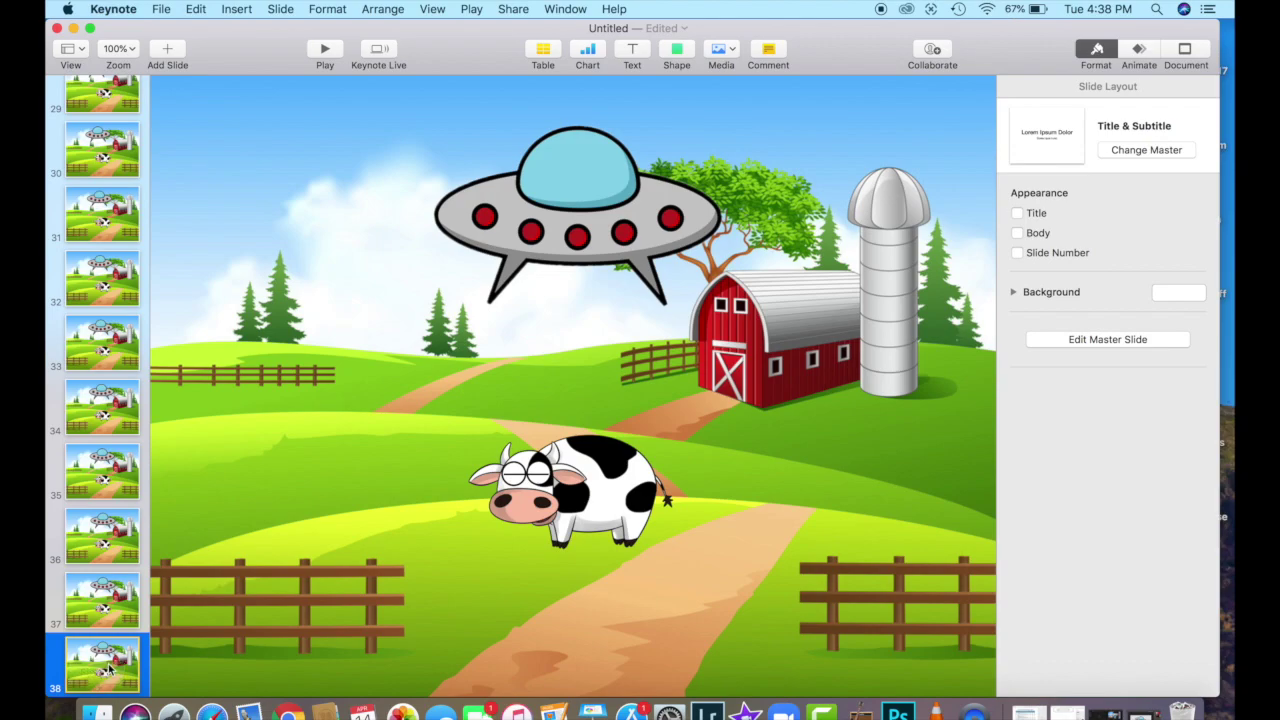
{"action": "left_click", "coordinate": [105, 540]}
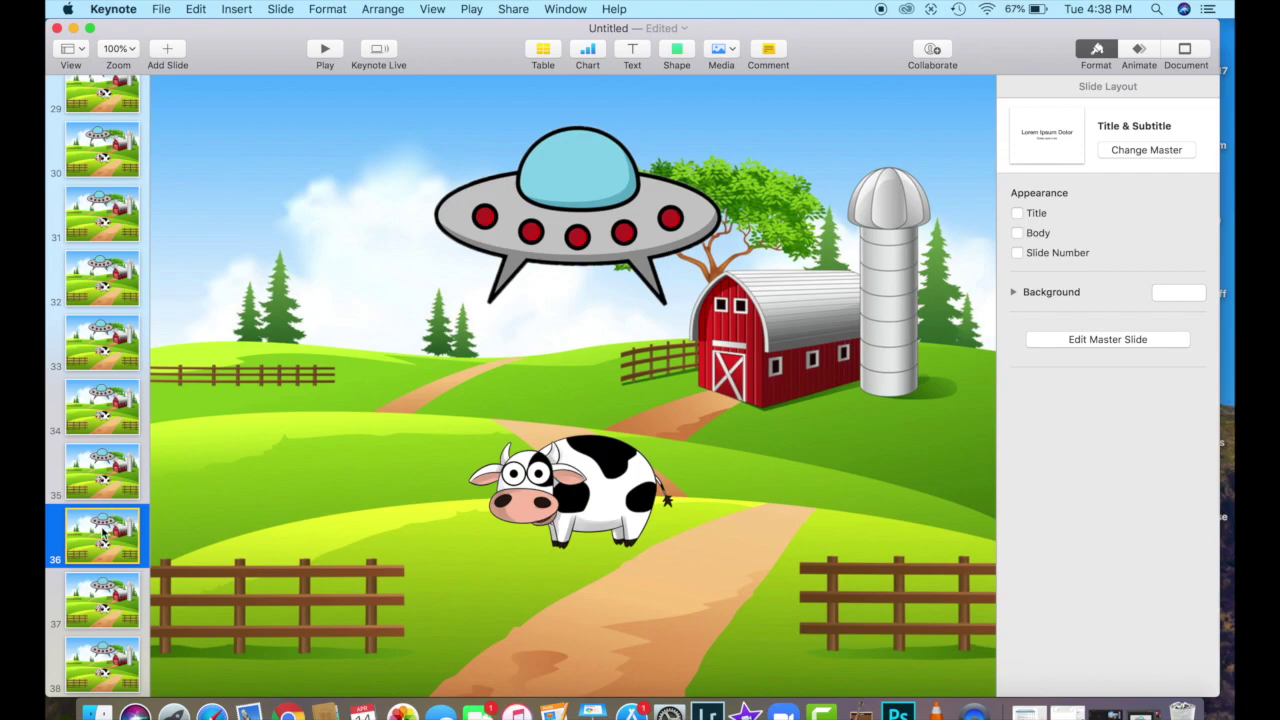
{"action": "left_click", "coordinate": [118, 600]}
{"action": "left_click", "coordinate": [128, 548]}
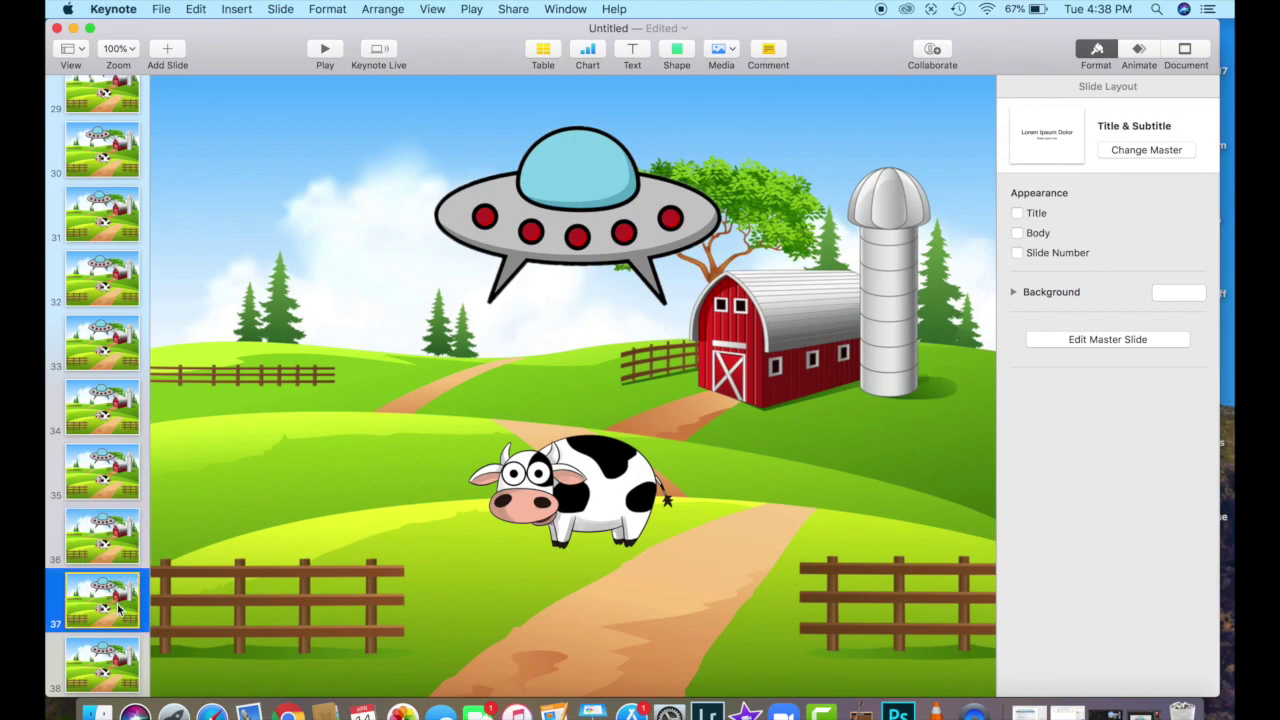
{"action": "left_click_drag", "start_coordinate": [119, 610], "coordinate": [116, 672]}
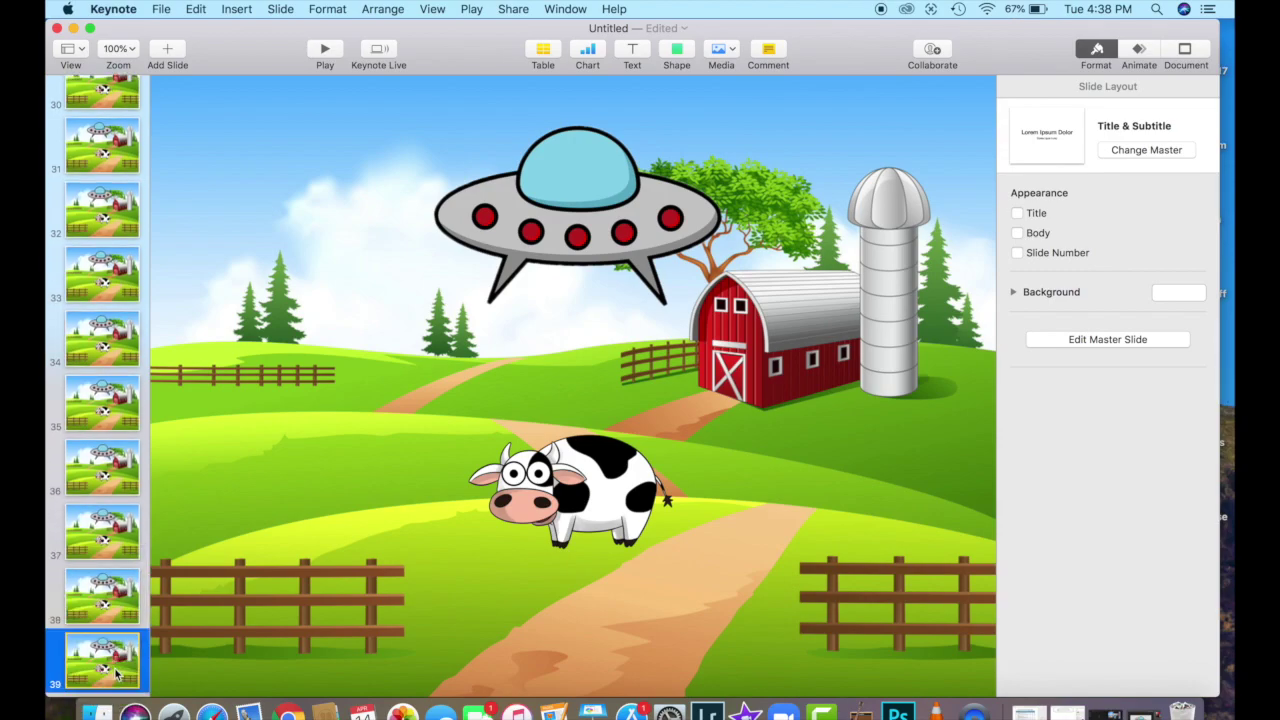
Check the blink from slide 36 to slide 39 and duplicate the open-eyed slide 39
{"action": "left_click", "coordinate": [108, 467]}
{"action": "key", "text": "Down"}
{"action": "key", "text": "Down"}
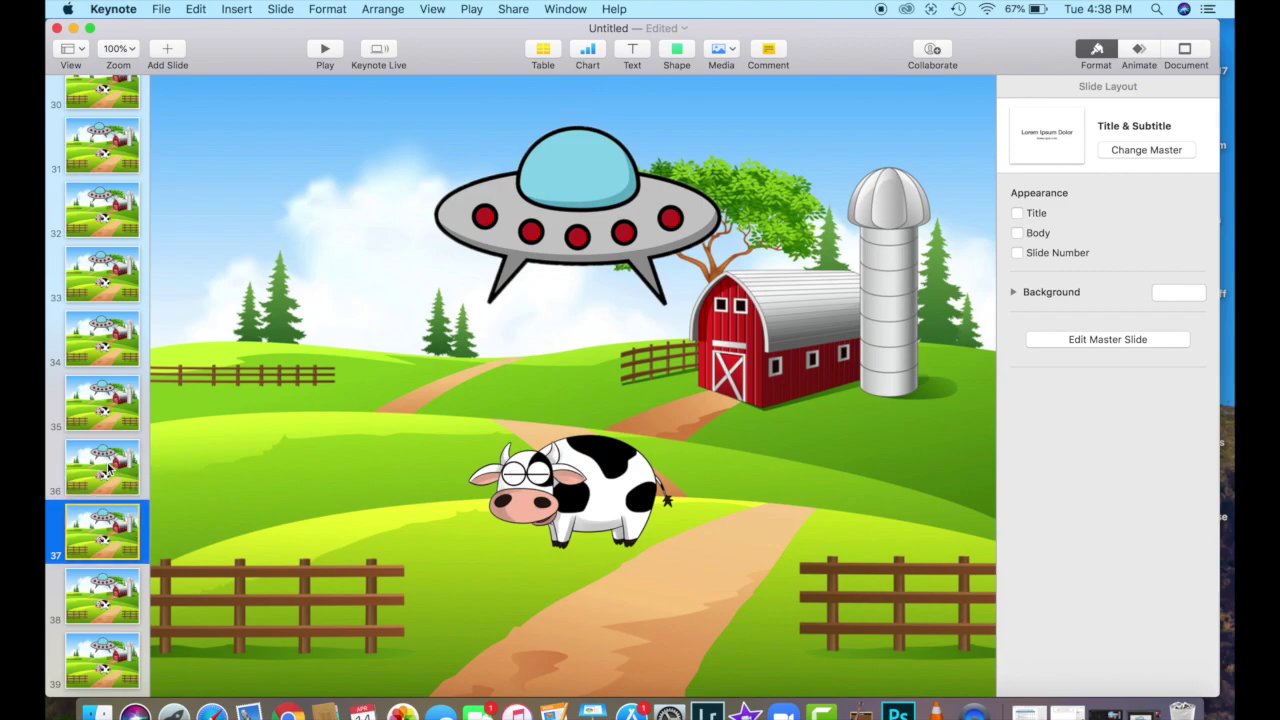
{"action": "key", "text": "Down"}
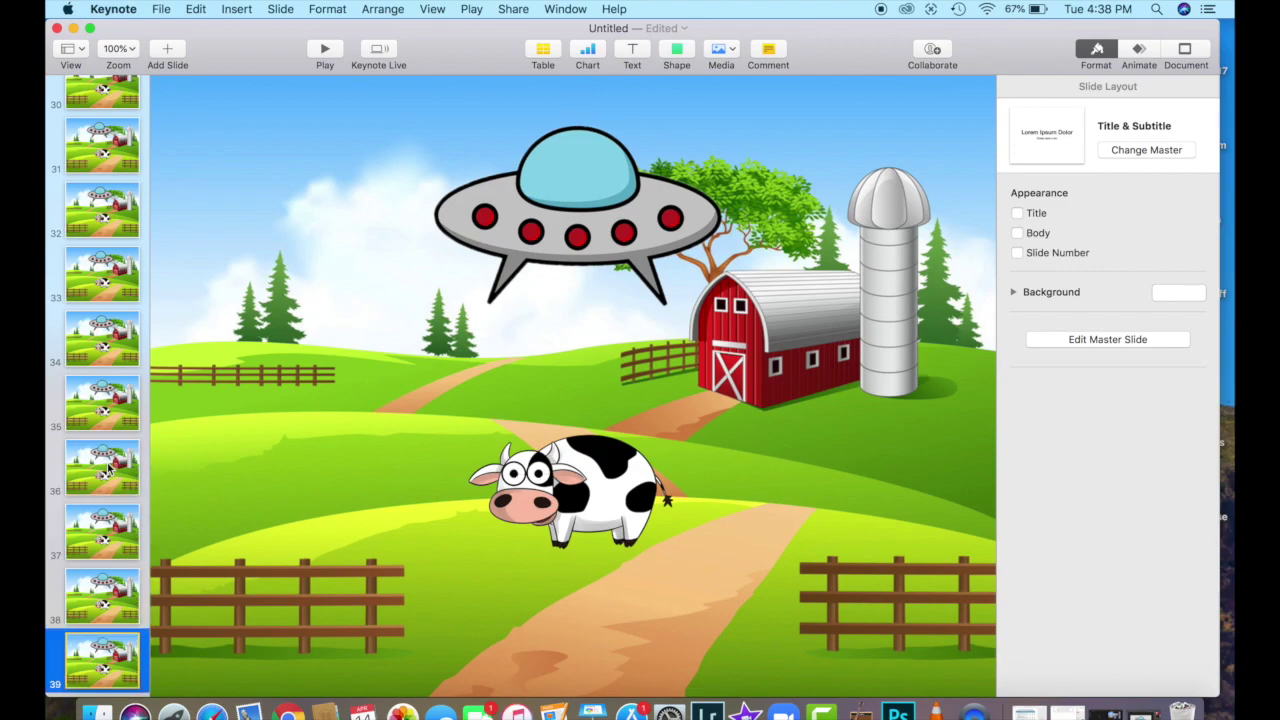
{"action": "key", "text": "super+d"}
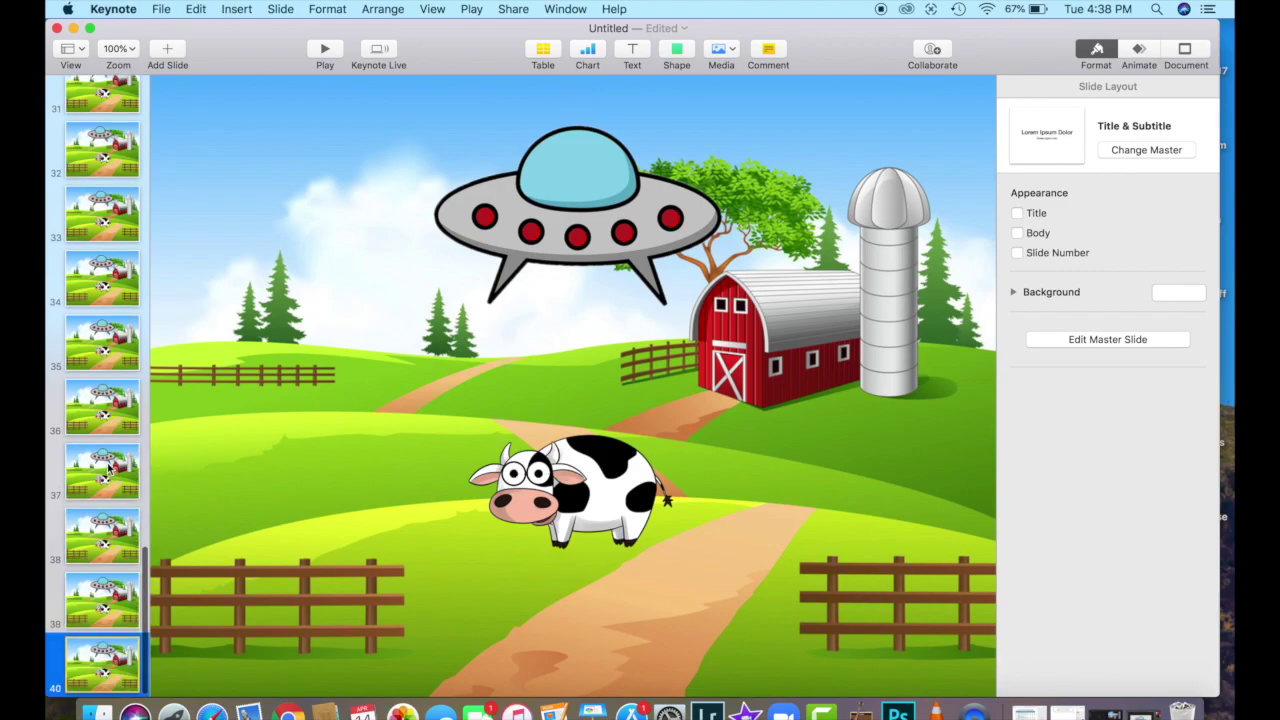
Copy the closed-eye slide 38 and paste it twice after slide 40
{"action": "left_click", "coordinate": [102, 535]}
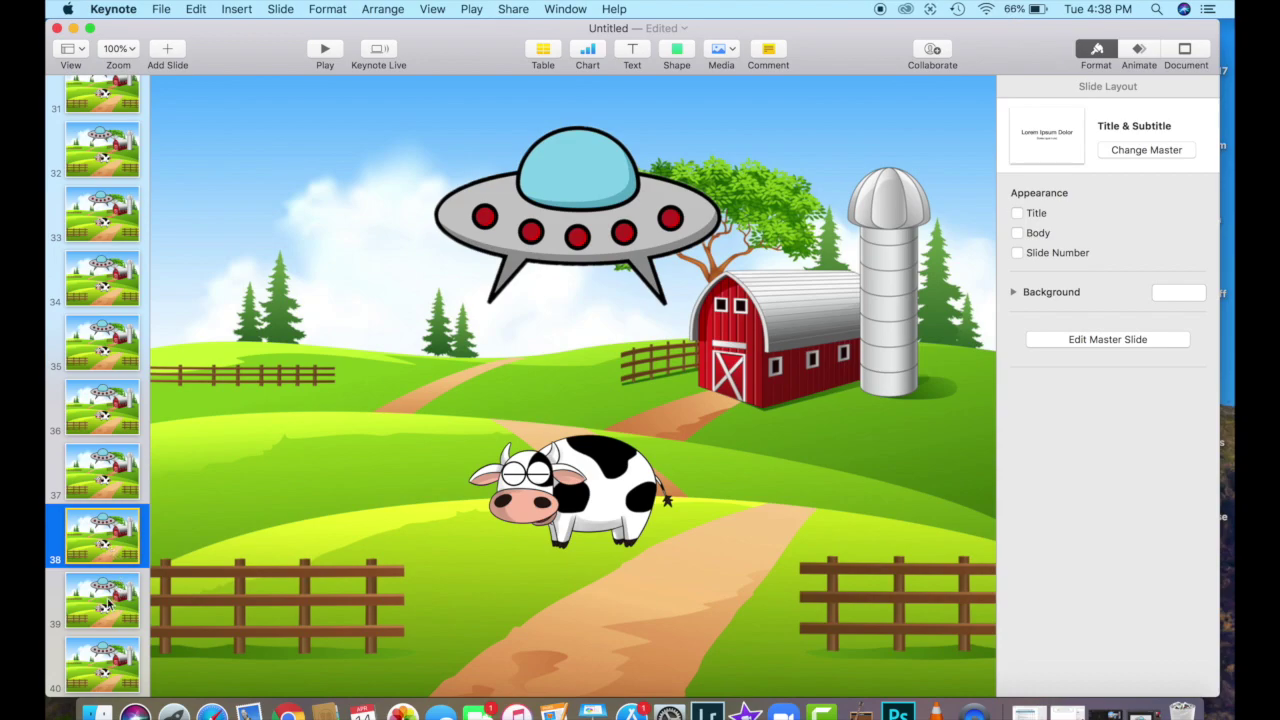
{"action": "left_click", "coordinate": [107, 604], "text": "shift"}
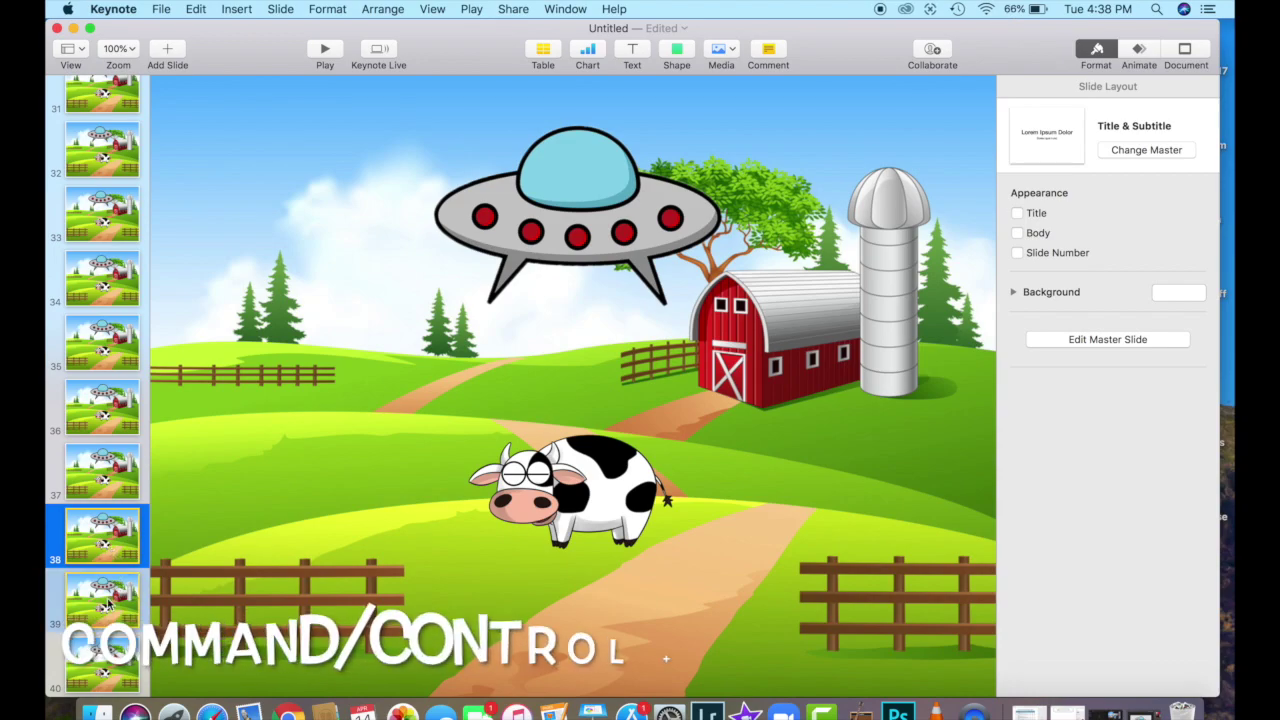
{"action": "key", "text": "super+c"}
{"action": "left_click", "coordinate": [107, 604]}
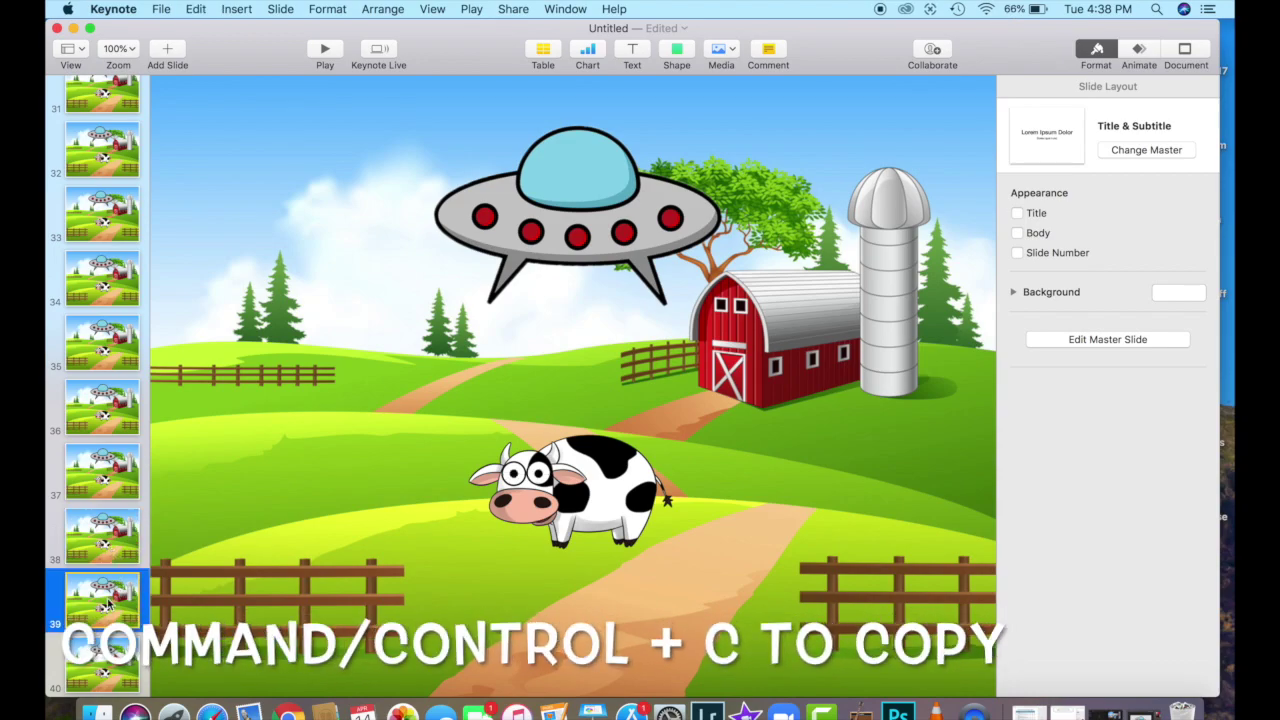
{"action": "left_click", "coordinate": [99, 638]}
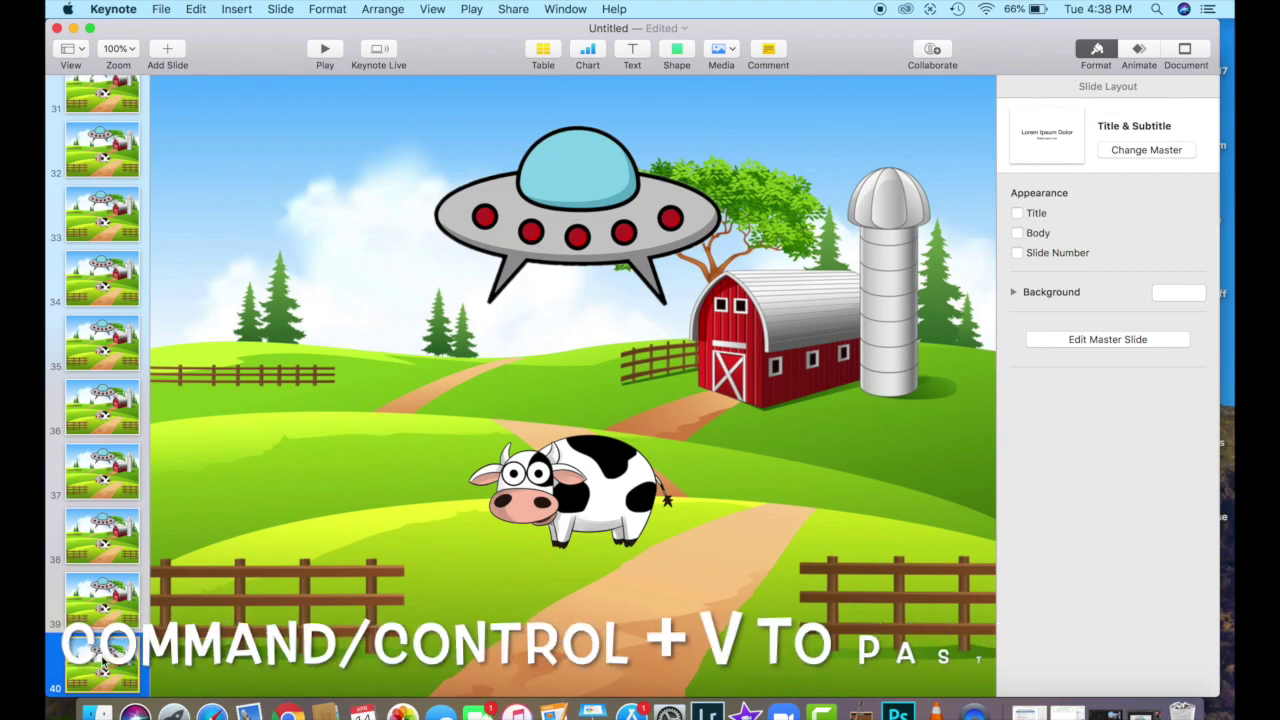
{"action": "key", "text": "super+v"}
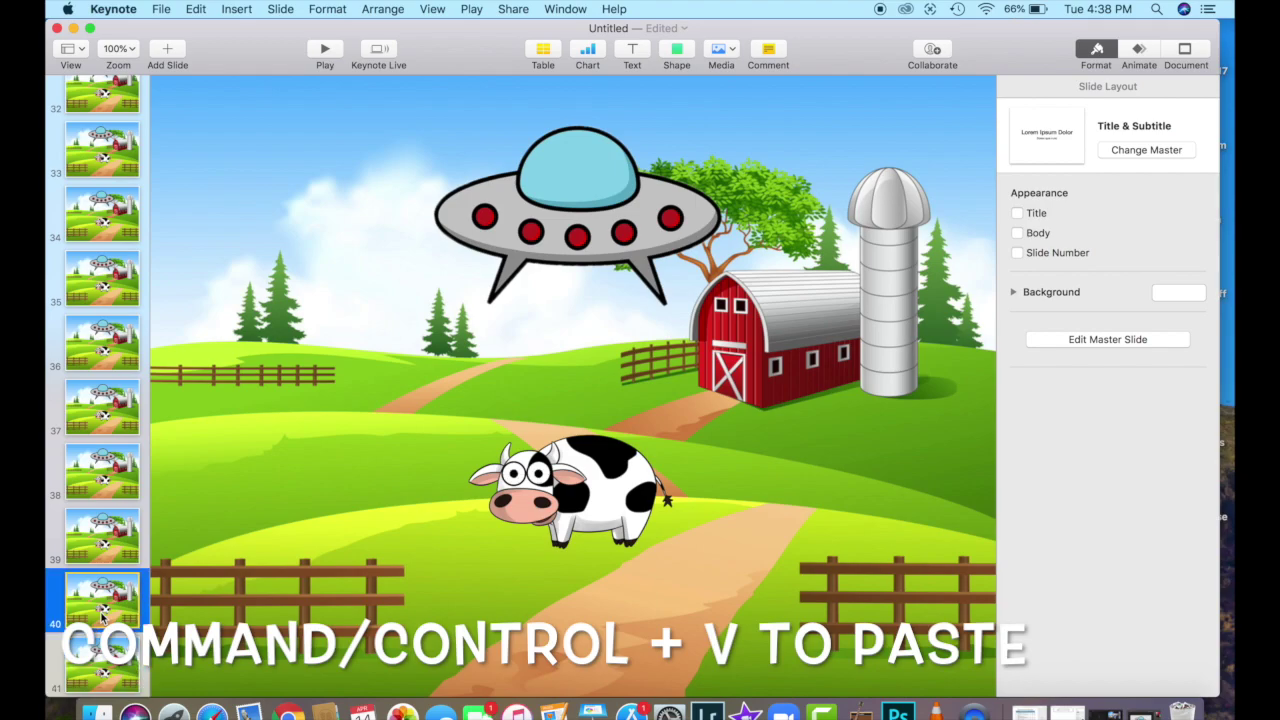
{"action": "key", "text": "super+v"}
Step back and forth through slides 35 to 42 to check the cow's eye movement and blinking sequence
{"action": "key", "text": "Up"}
{"action": "key", "text": "Up"}
{"action": "key", "text": "Up"}
{"action": "key", "text": "Up"}
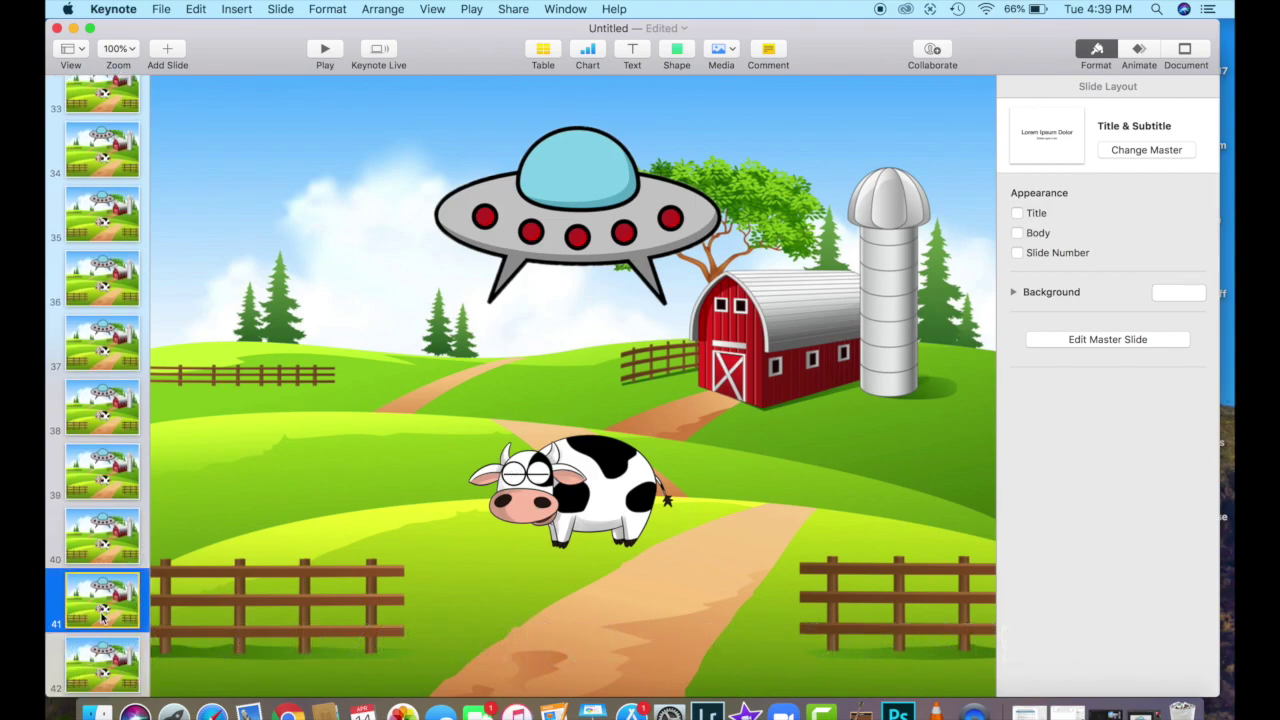
{"action": "key", "text": "Up"}
{"action": "key", "text": "Up"}
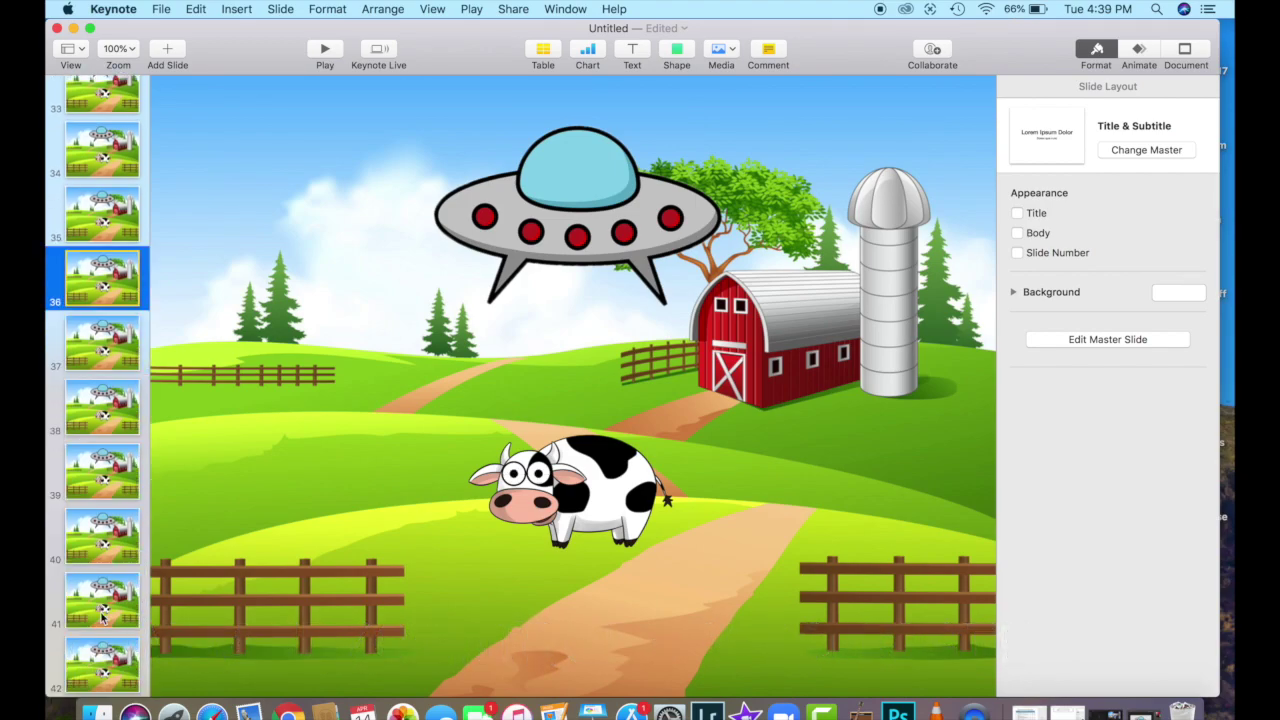
{"action": "key", "text": "Down"}
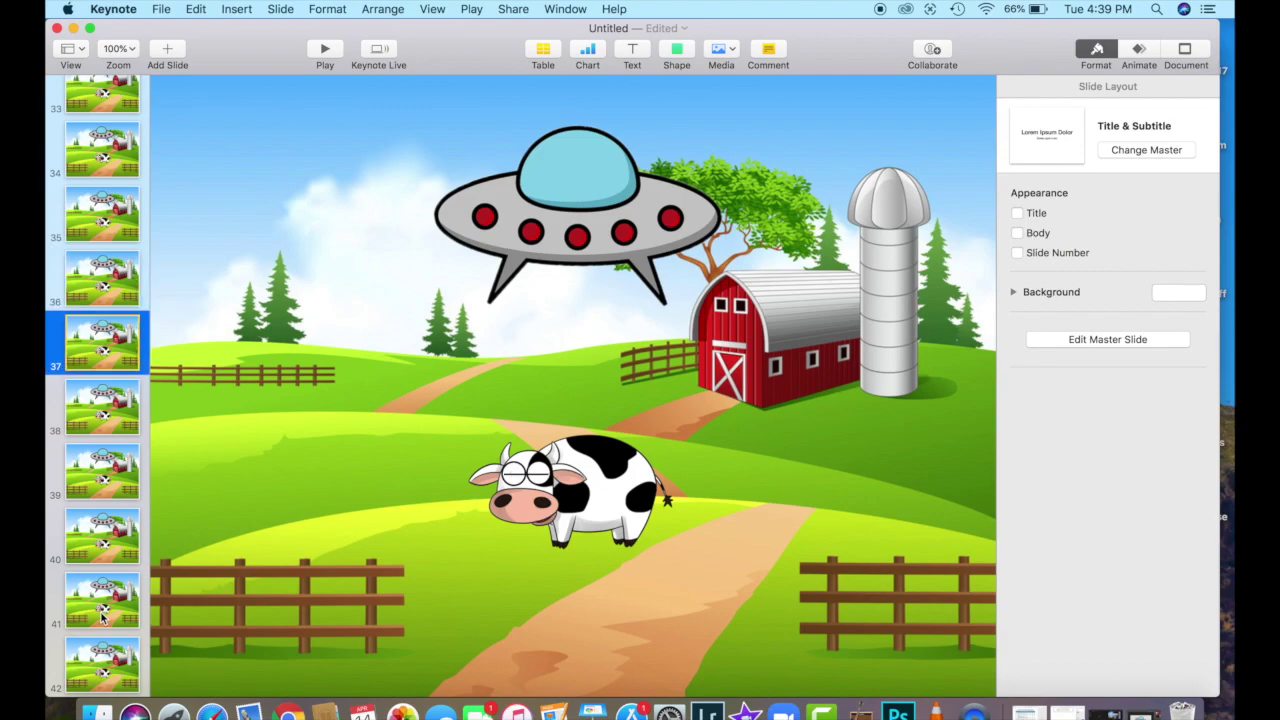
{"action": "key", "text": "Down"}
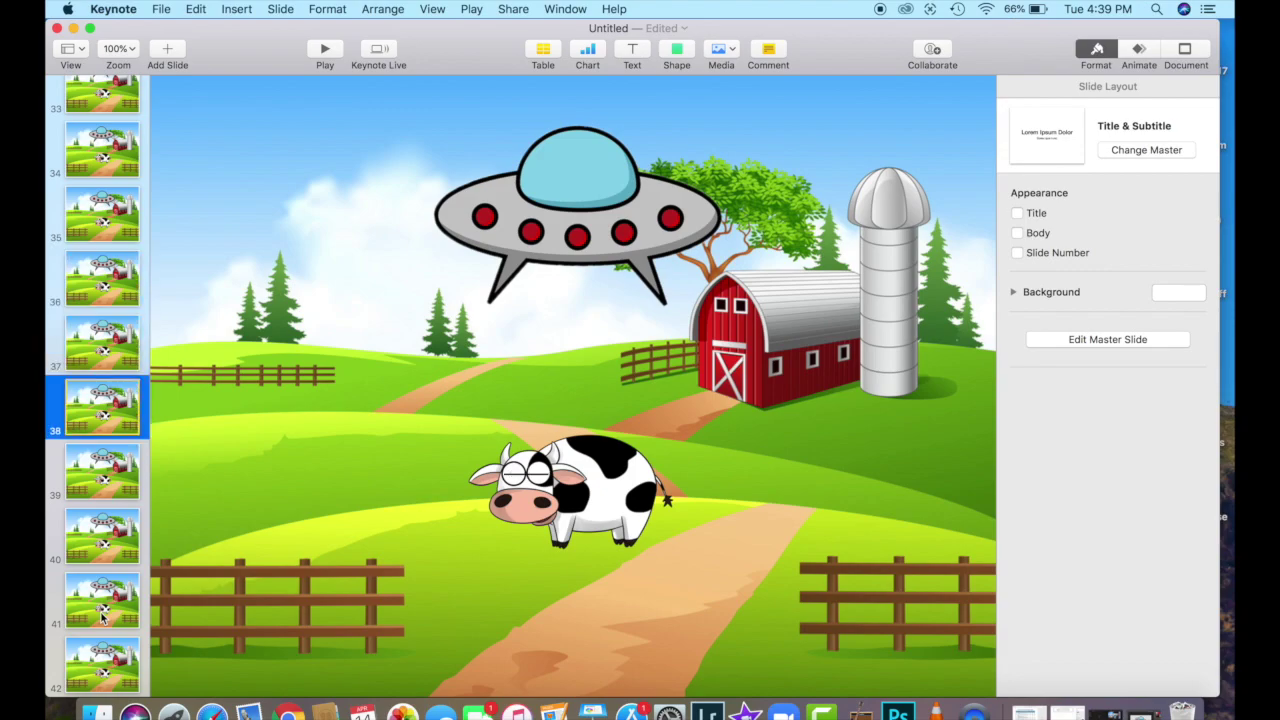
{"action": "key", "text": "Down"}
{"action": "key", "text": "Down"}
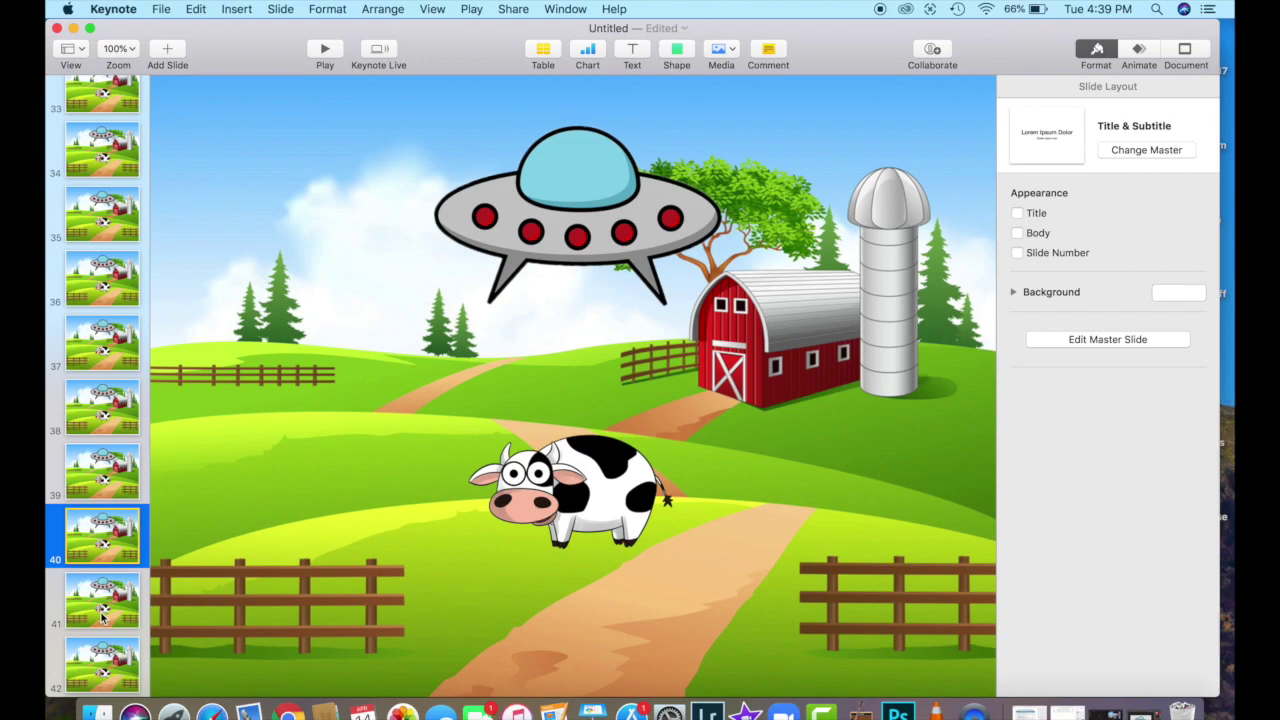
{"action": "key", "text": "Down"}
{"action": "key", "text": "Down"}
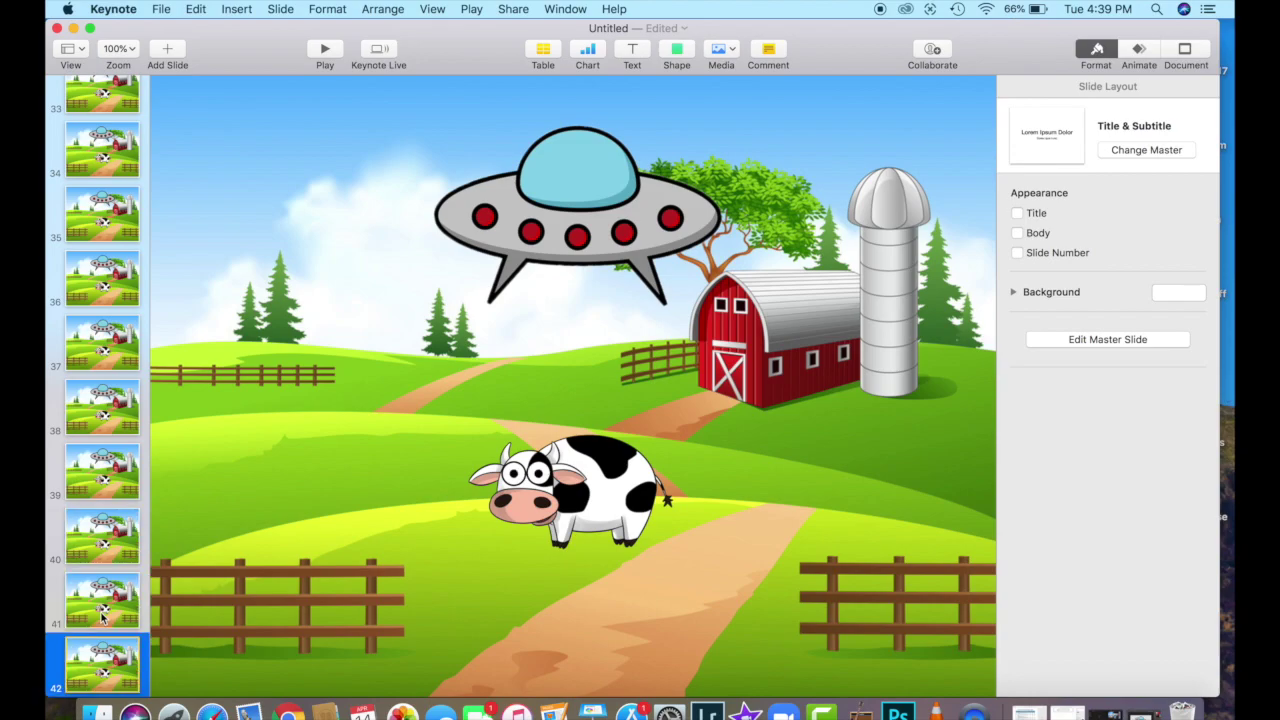
{"action": "key", "text": "Up"}
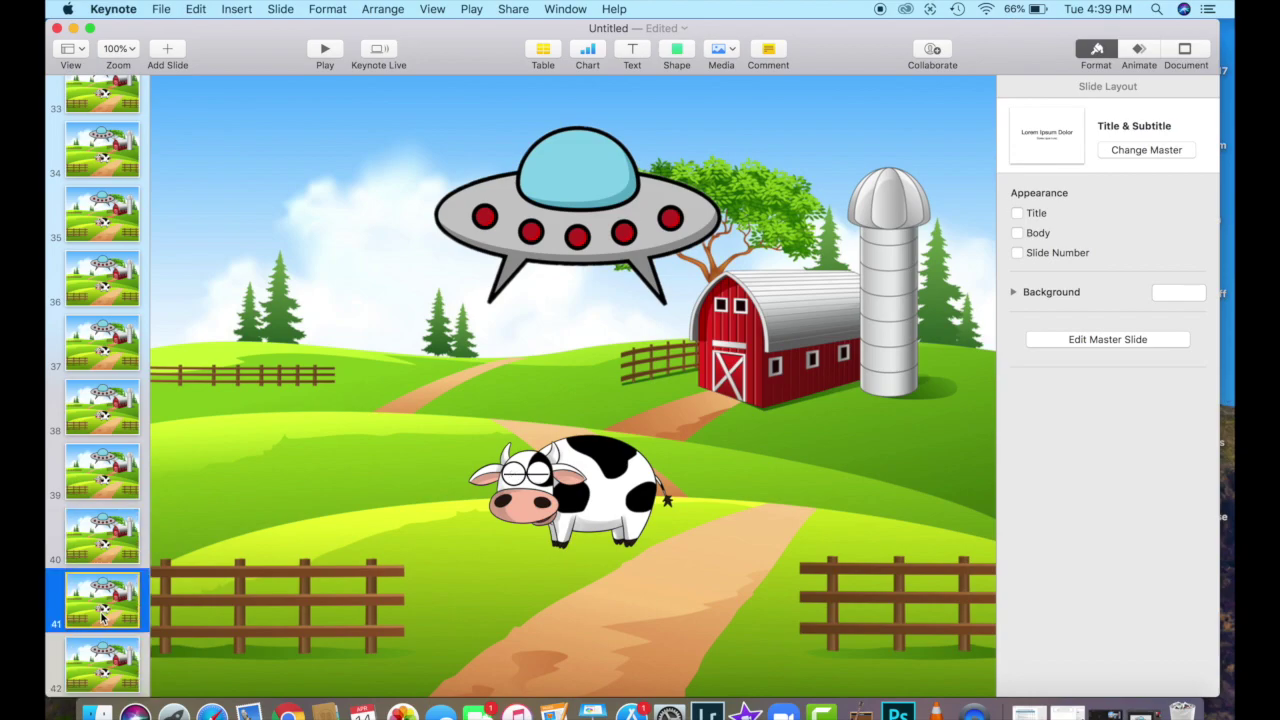
{"action": "key", "text": "Down"}
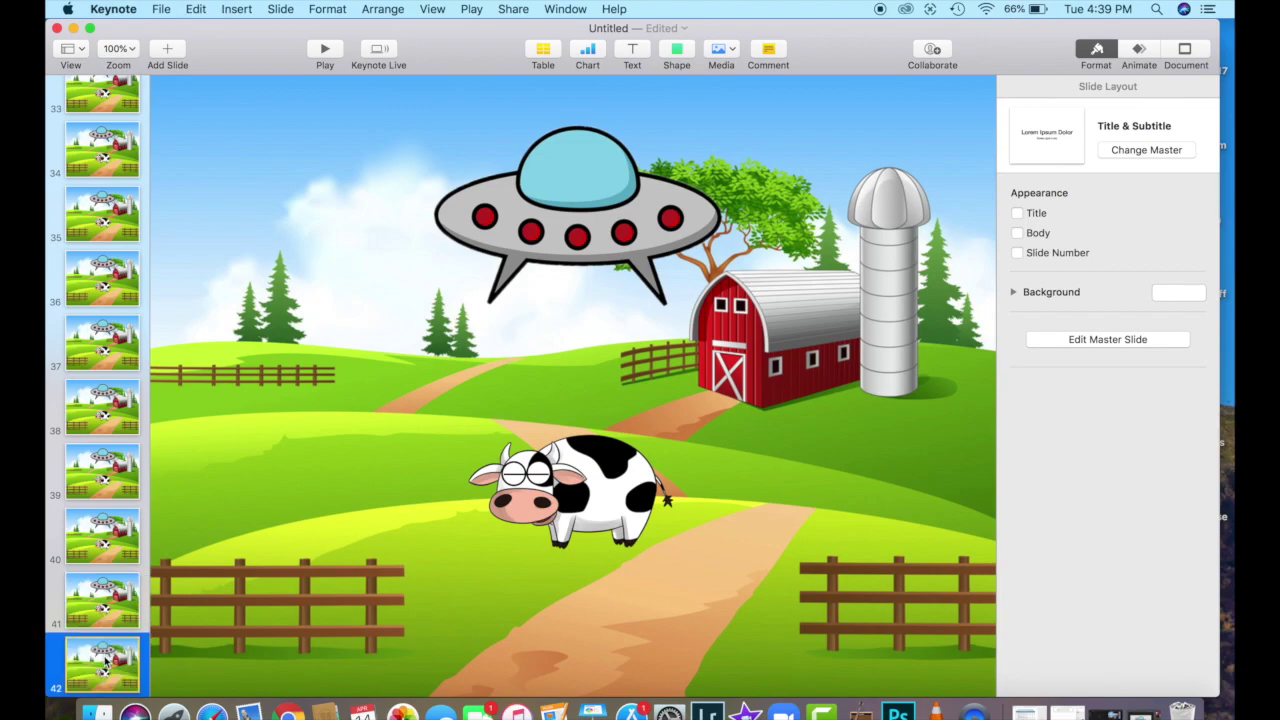
{"action": "key", "text": "Up"}
{"action": "key", "text": "Up"}
{"action": "key", "text": "Up"}
{"action": "key", "text": "Up"}
{"action": "key", "text": "Up"}
{"action": "key", "text": "Up"}
{"action": "key", "text": "Up"}
{"action": "key", "text": "Up"}
{"action": "key", "text": "Up"}
{"action": "key", "text": "Up"}
{"action": "key", "text": "Up"}
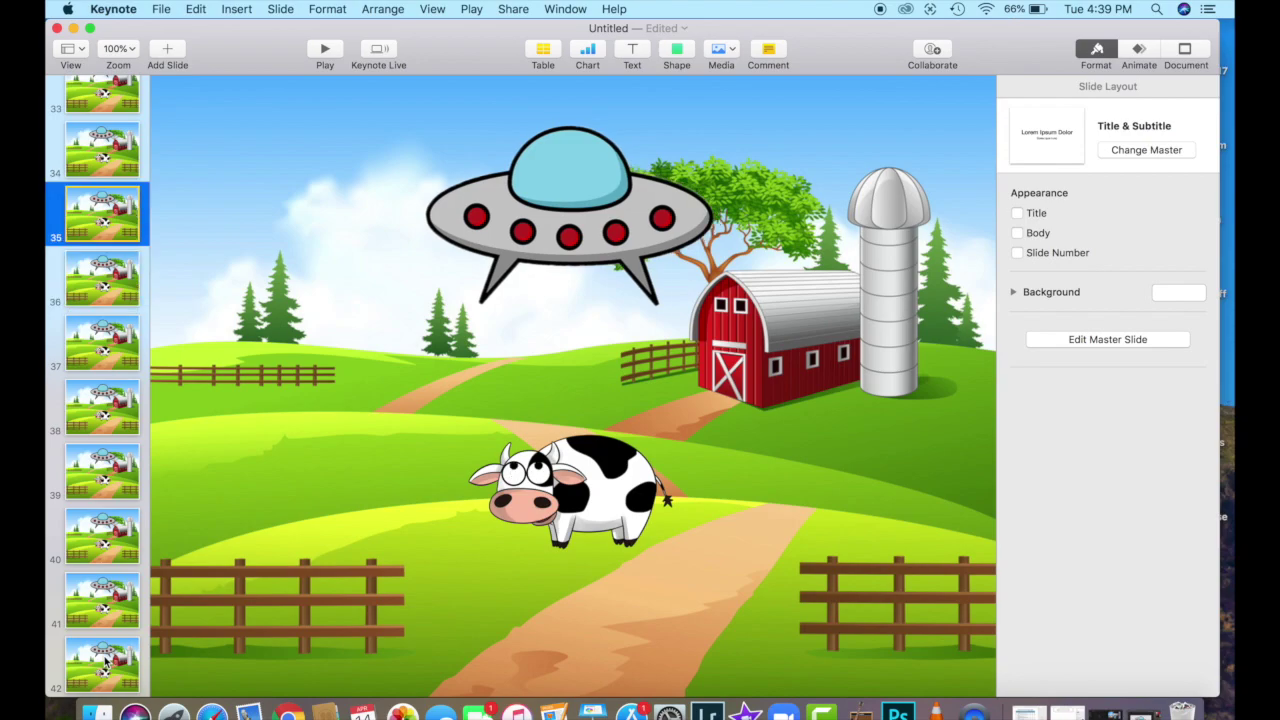
Go back from slide 35 to the early slides and forward to slide 39 to review the cow and UFO motion
{"action": "key", "text": "Up"}
{"action": "key", "text": "Up"}
{"action": "key", "text": "Up"}
{"action": "key", "text": "Up"}
{"action": "key", "text": "Up"}
{"action": "key", "text": "Up"}
{"action": "key", "text": "Up"}
{"action": "key", "text": "Up"}
{"action": "key", "text": "Up"}
{"action": "key", "text": "Up"}
{"action": "key", "text": "Up"}
{"action": "key", "text": "Up"}
{"action": "key", "text": "Up"}
{"action": "key", "text": "Up"}
{"action": "key", "text": "Up"}
{"action": "key", "text": "Up"}
{"action": "key", "text": "Up"}
{"action": "key", "text": "Up"}
{"action": "key", "text": "Up"}
{"action": "key", "text": "Up"}
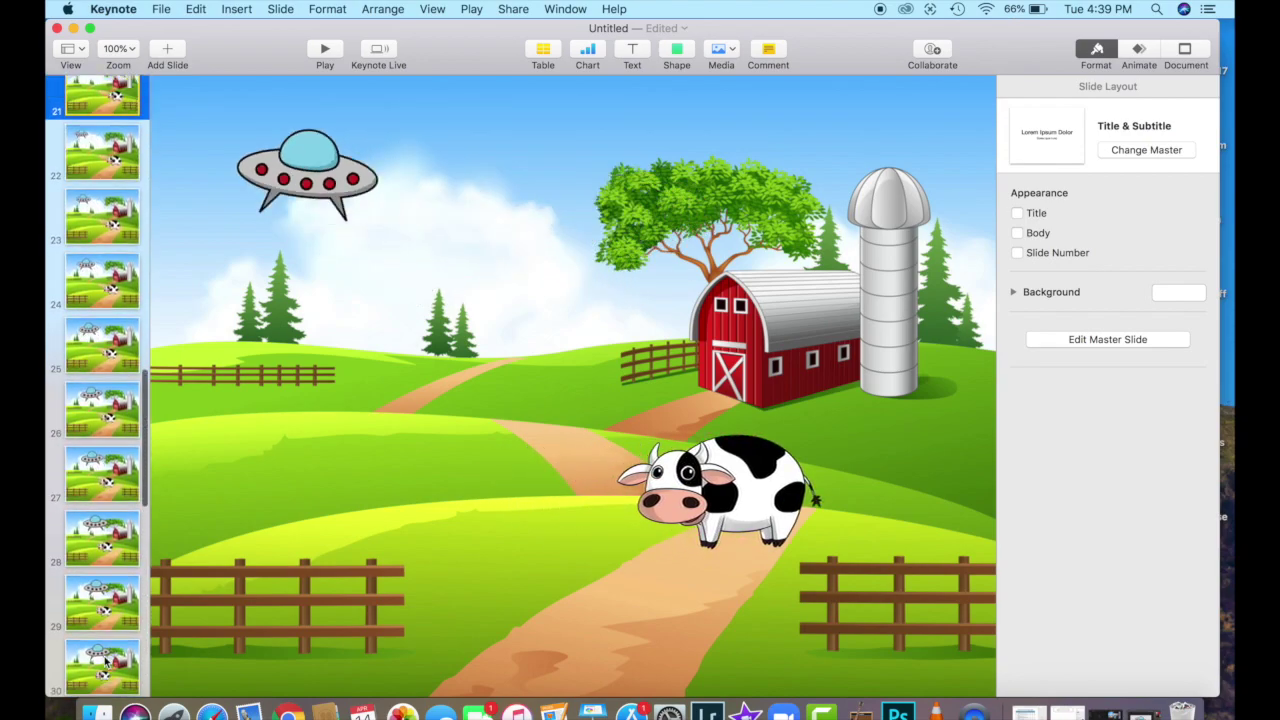
{"action": "key", "text": "Down"}
{"action": "key", "text": "Down"}
{"action": "key", "text": "Down"}
{"action": "key", "text": "Down"}
{"action": "key", "text": "Down"}
{"action": "key", "text": "Down"}
{"action": "key", "text": "Down"}
{"action": "key", "text": "Down"}
{"action": "key", "text": "Down"}
{"action": "key", "text": "Down"}
{"action": "key", "text": "Down"}
{"action": "key", "text": "Down"}
{"action": "key", "text": "Down"}
{"action": "key", "text": "Down"}
{"action": "key", "text": "Down"}
{"action": "key", "text": "Down"}
{"action": "key", "text": "Down"}
{"action": "key", "text": "Down"}
{"action": "key", "text": "Down"}
{"action": "key", "text": "Down"}
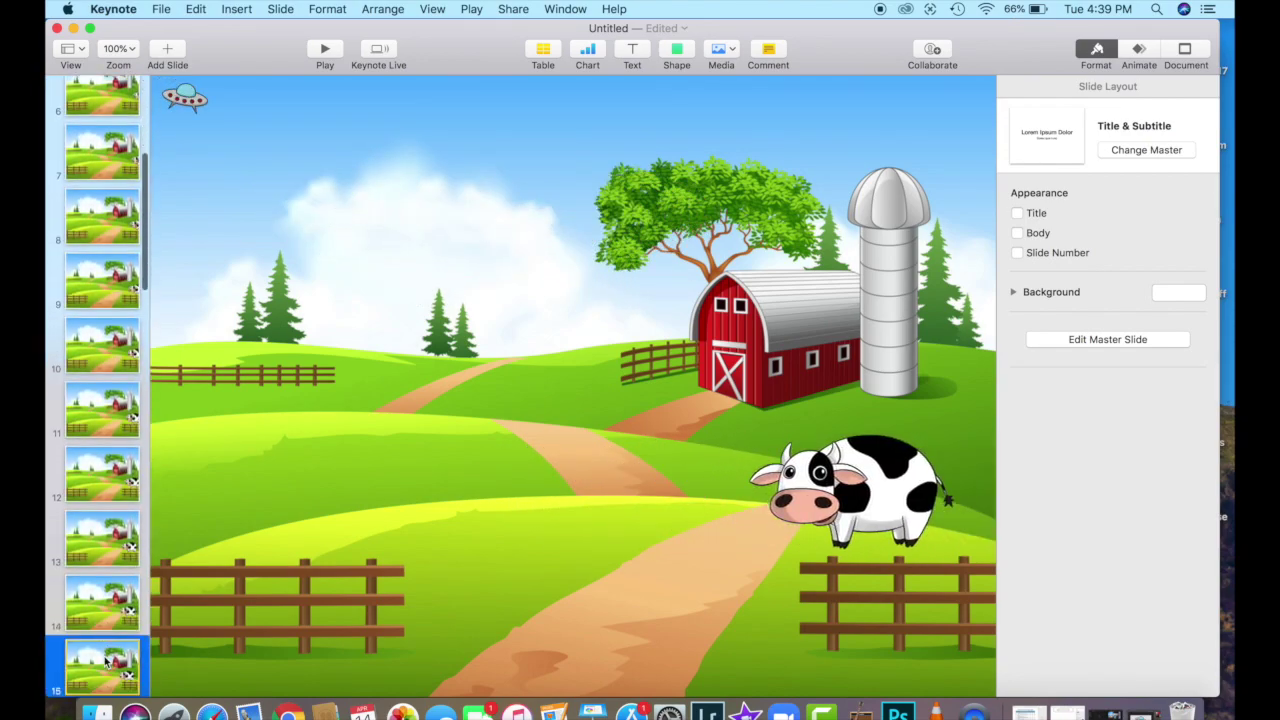
{"action": "key", "text": "Down"}
{"action": "key", "text": "Down"}
{"action": "key", "text": "Down"}
{"action": "key", "text": "Down"}
{"action": "key", "text": "Down"}
{"action": "key", "text": "Down"}
{"action": "key", "text": "Down"}
{"action": "key", "text": "Down"}
{"action": "key", "text": "Down"}
{"action": "key", "text": "Down"}
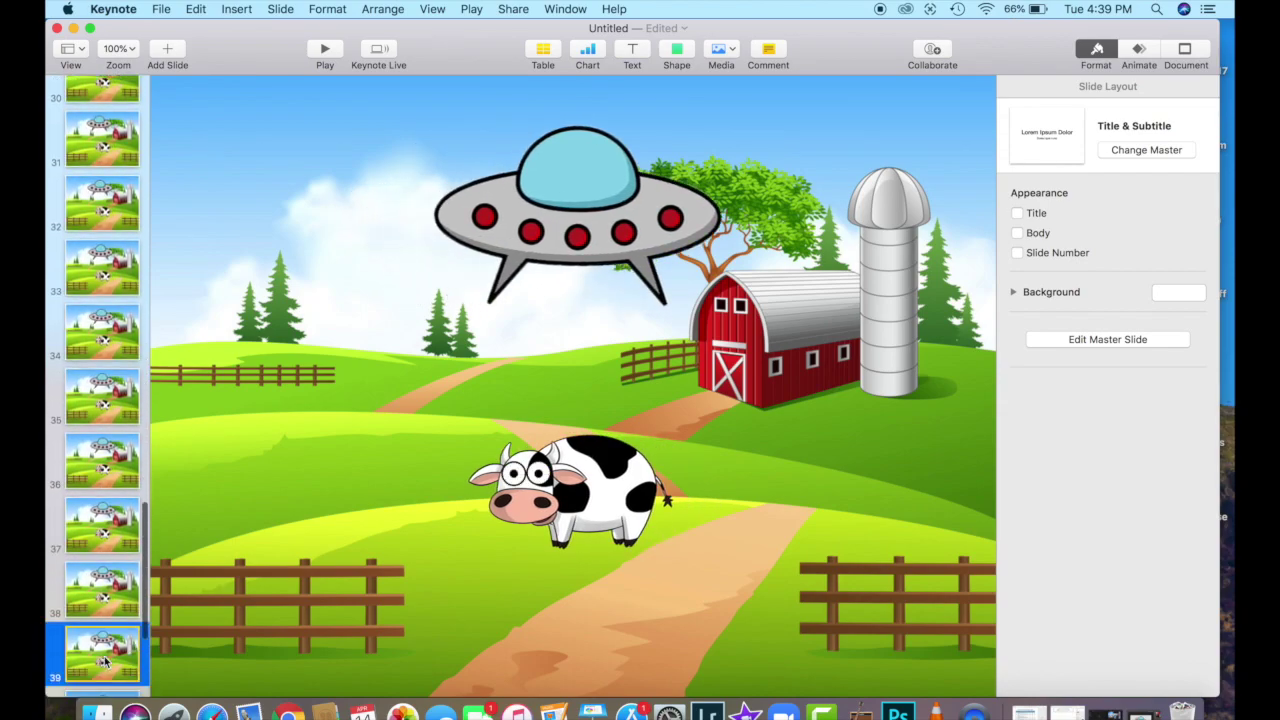
Step back and forth from slide 33 to check the cow's eye movement and blinking through to slide 45
{"action": "key", "text": "Up"}
{"action": "key", "text": "Up"}
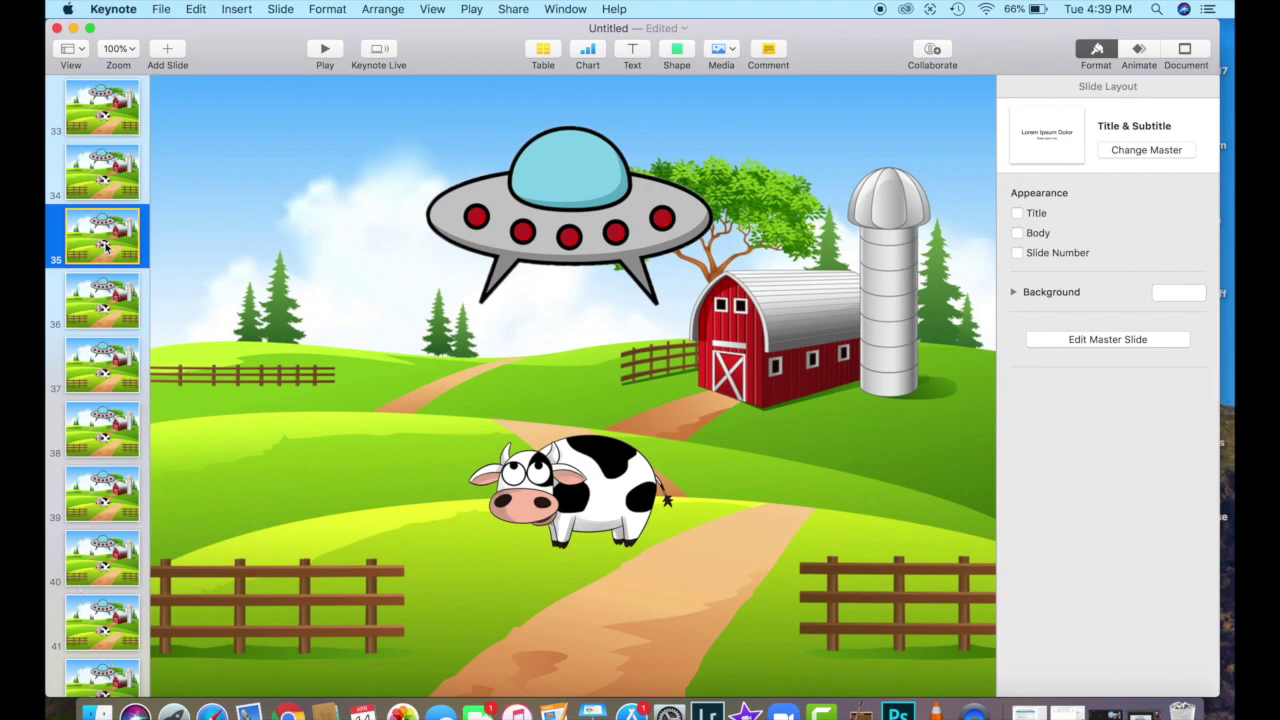
{"action": "key", "text": "Down"}
{"action": "key", "text": "Down"}
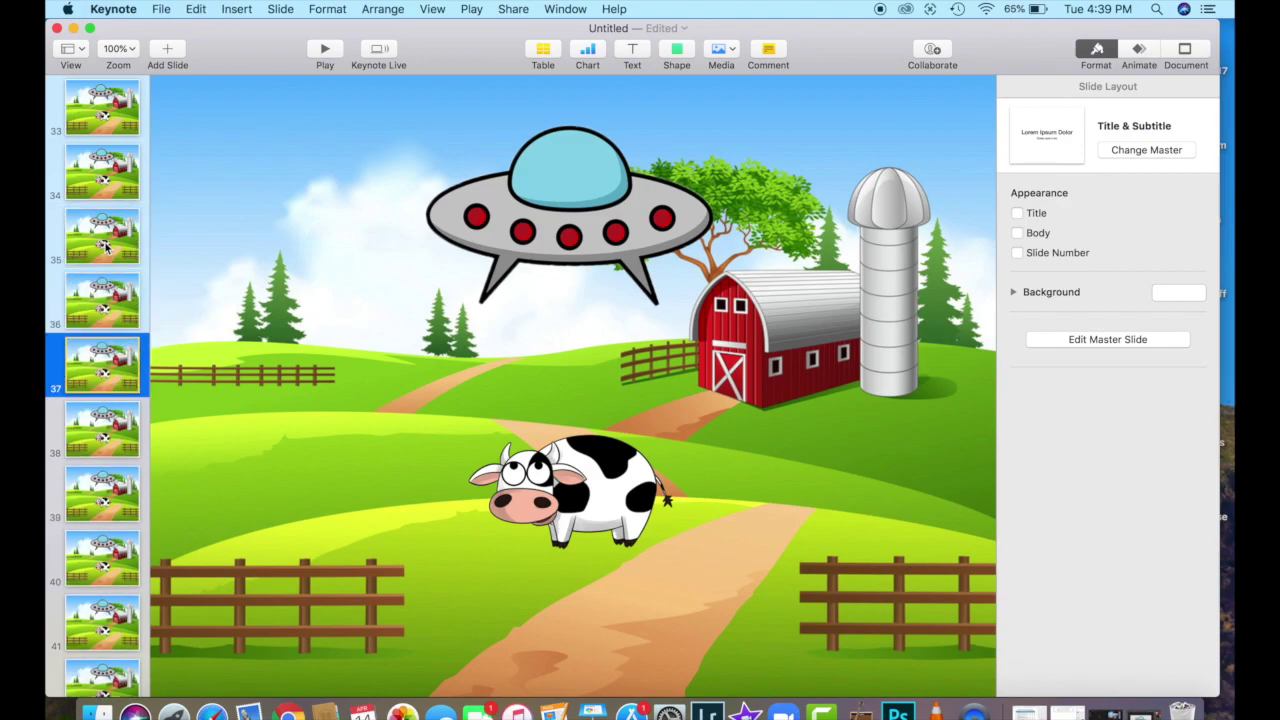
{"action": "key", "text": "Up"}
{"action": "key", "text": "Up"}
{"action": "key", "text": "Up"}
{"action": "key", "text": "Up"}
{"action": "key", "text": "Up"}
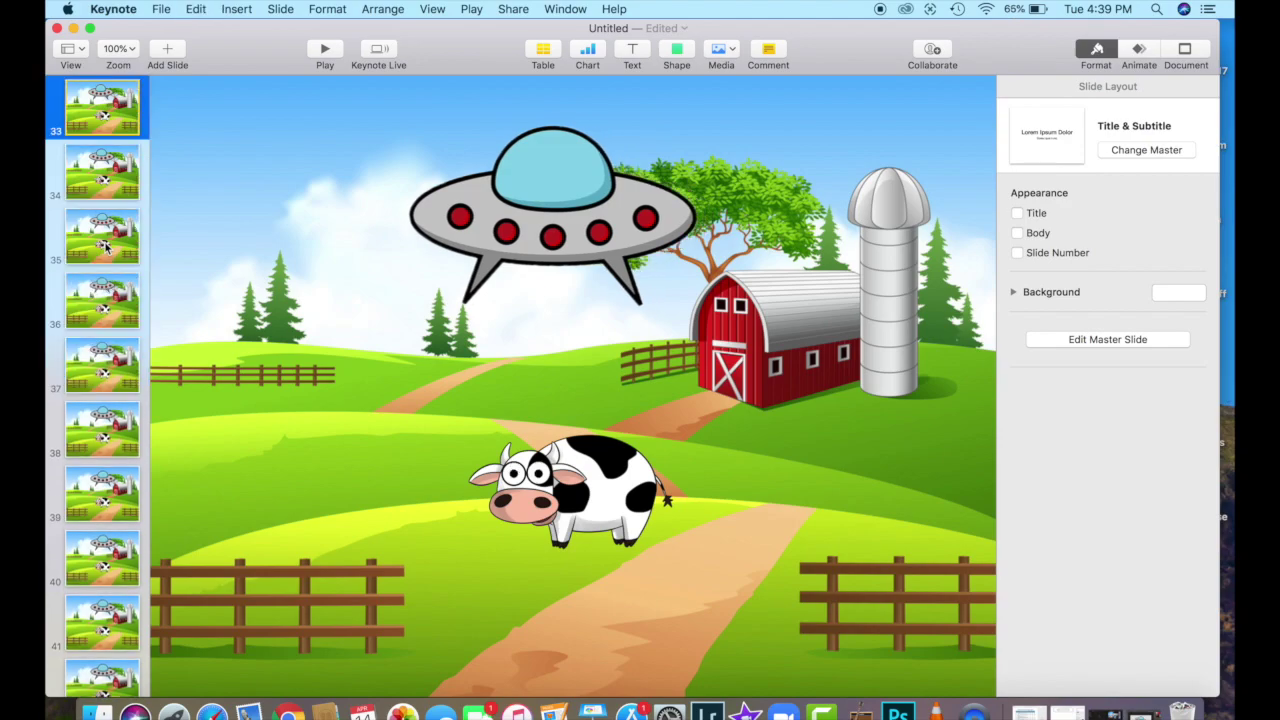
{"action": "key", "text": "Down"}
{"action": "key", "text": "Down"}
{"action": "key", "text": "Down"}
{"action": "key", "text": "Down"}
{"action": "key", "text": "Down"}
{"action": "key", "text": "Down"}
{"action": "key", "text": "Down"}
{"action": "key", "text": "Down"}
{"action": "key", "text": "Down"}
{"action": "key", "text": "Down"}
{"action": "key", "text": "Down"}
{"action": "key", "text": "Down"}
{"action": "key", "text": "Down"}
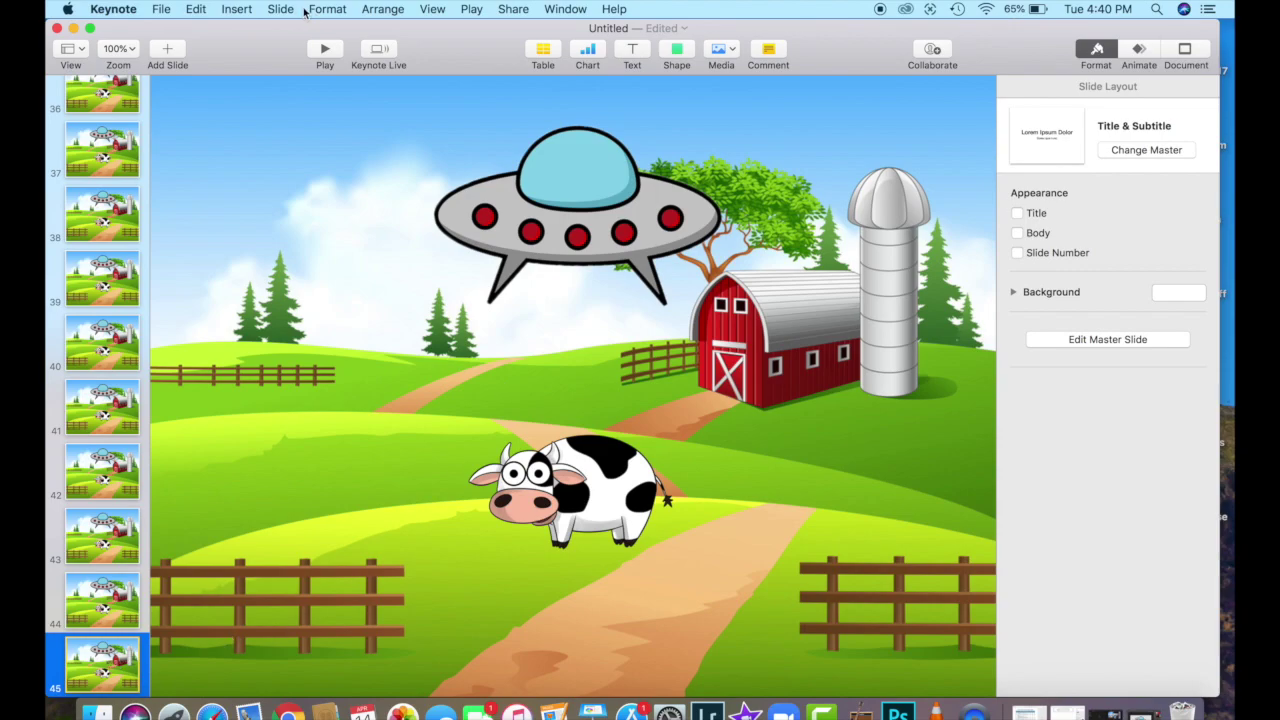
Insert a triangle on slide 45, fill it yellow, and lower its opacity to 35%
{"action": "left_click", "coordinate": [245, 10]}
{"action": "mouse_move", "coordinate": [280, 117]}
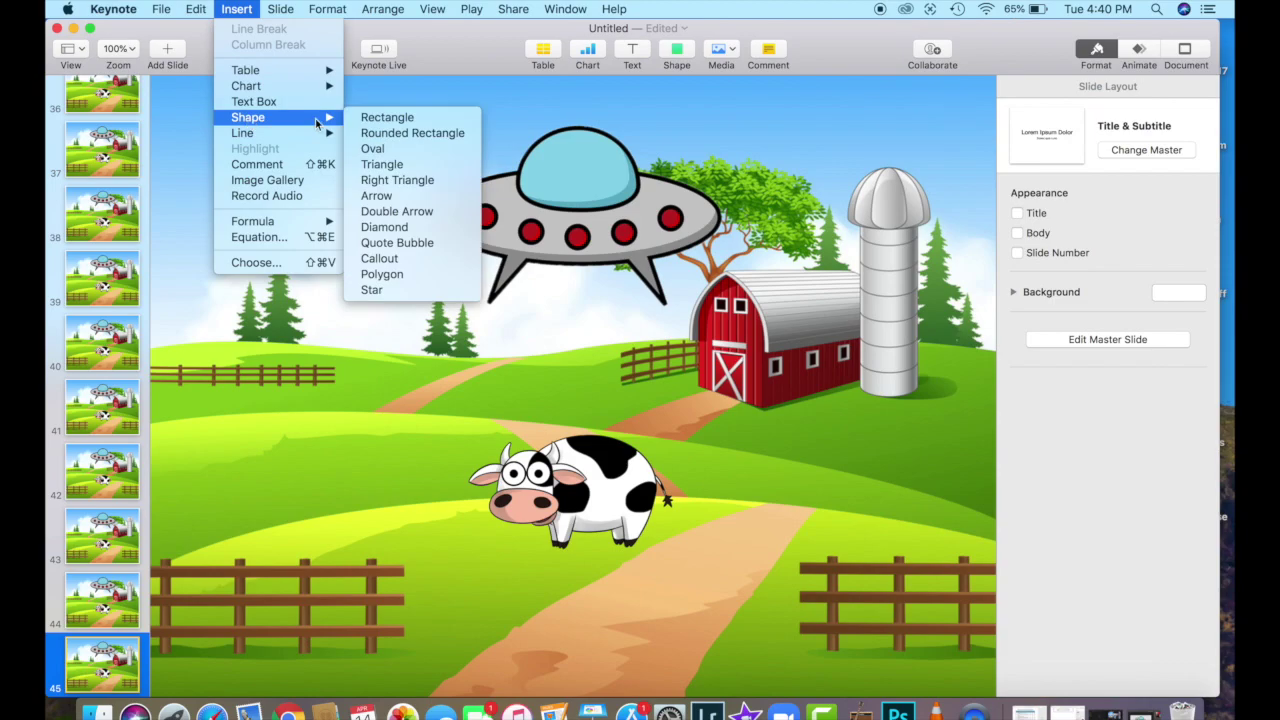
{"action": "left_click", "coordinate": [395, 168]}
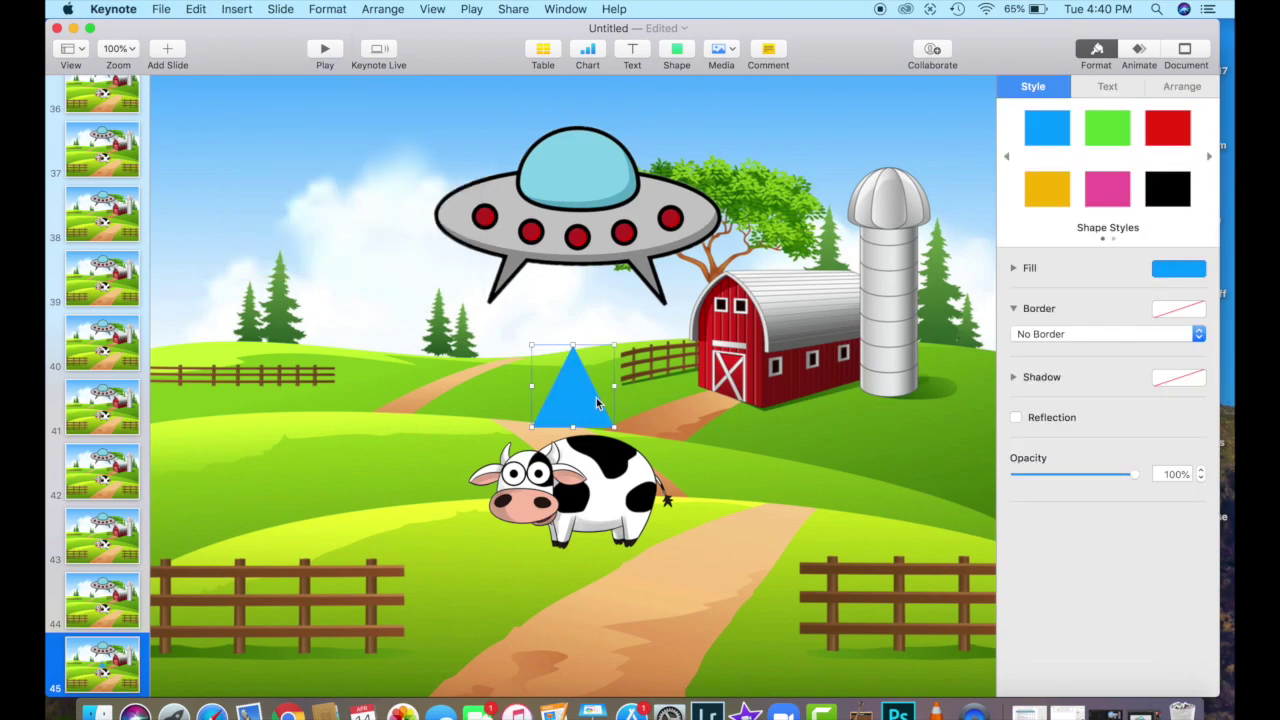
{"action": "left_click", "coordinate": [1167, 268]}
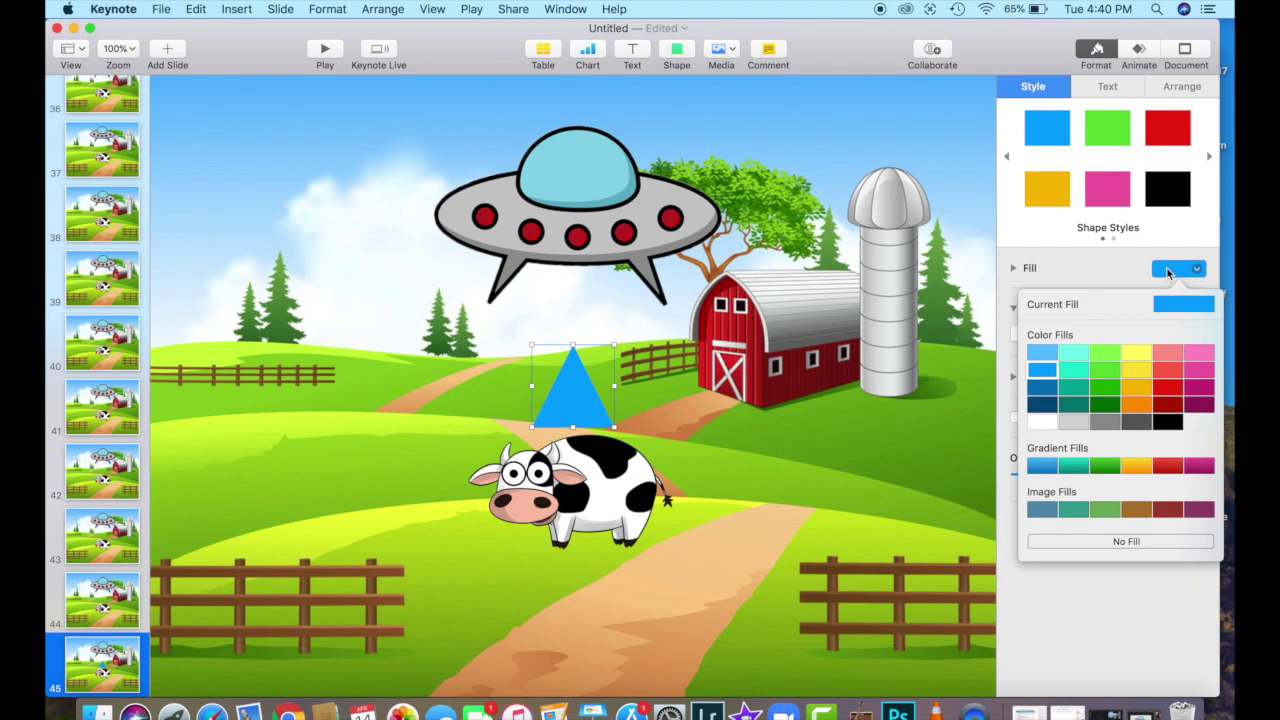
{"action": "left_click", "coordinate": [1138, 372]}
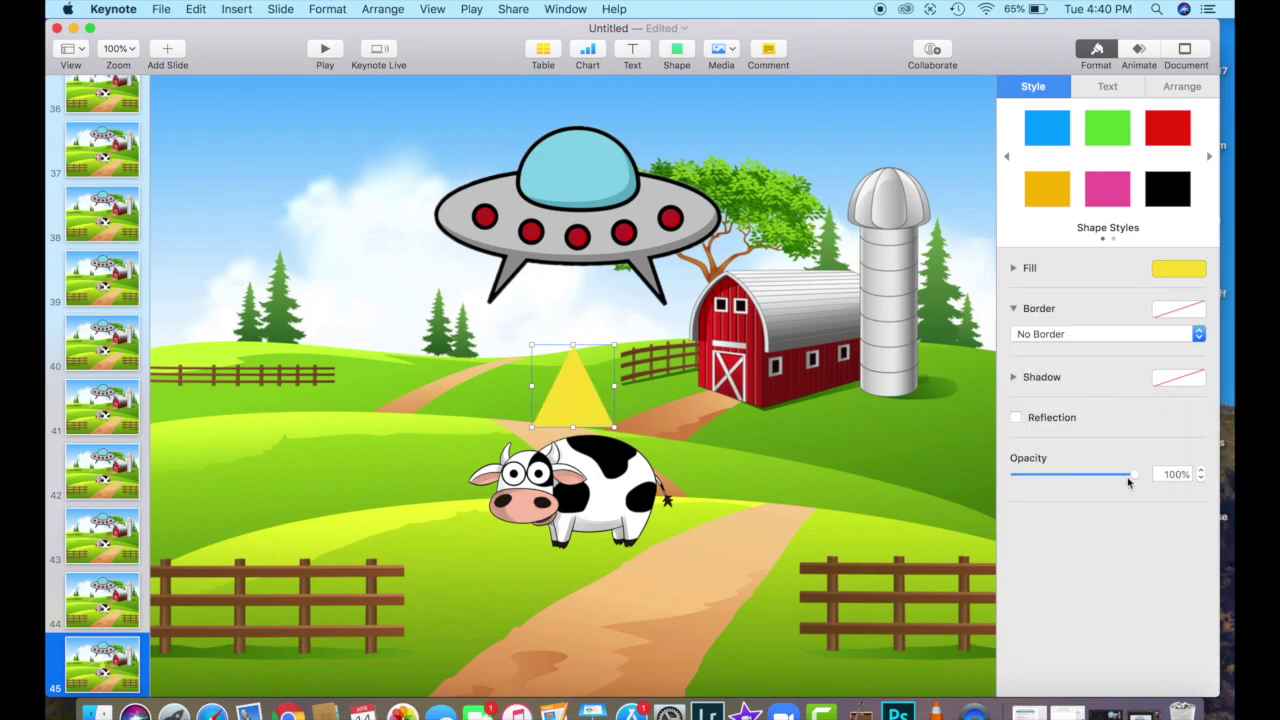
{"action": "left_click_drag", "start_coordinate": [1134, 475], "coordinate": [1057, 473]}
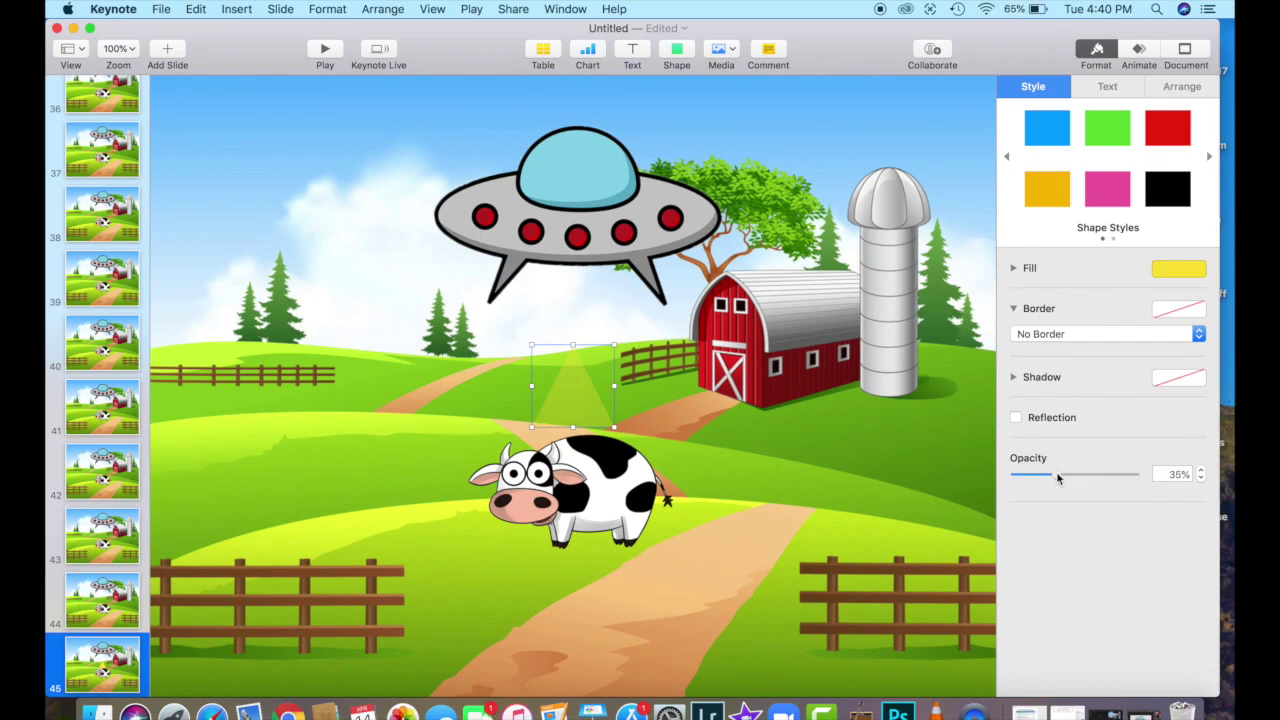
Move the yellow triangle onto the UFO's underside and bring the UFO to the front layer
{"action": "left_click_drag", "start_coordinate": [578, 391], "coordinate": [579, 245]}
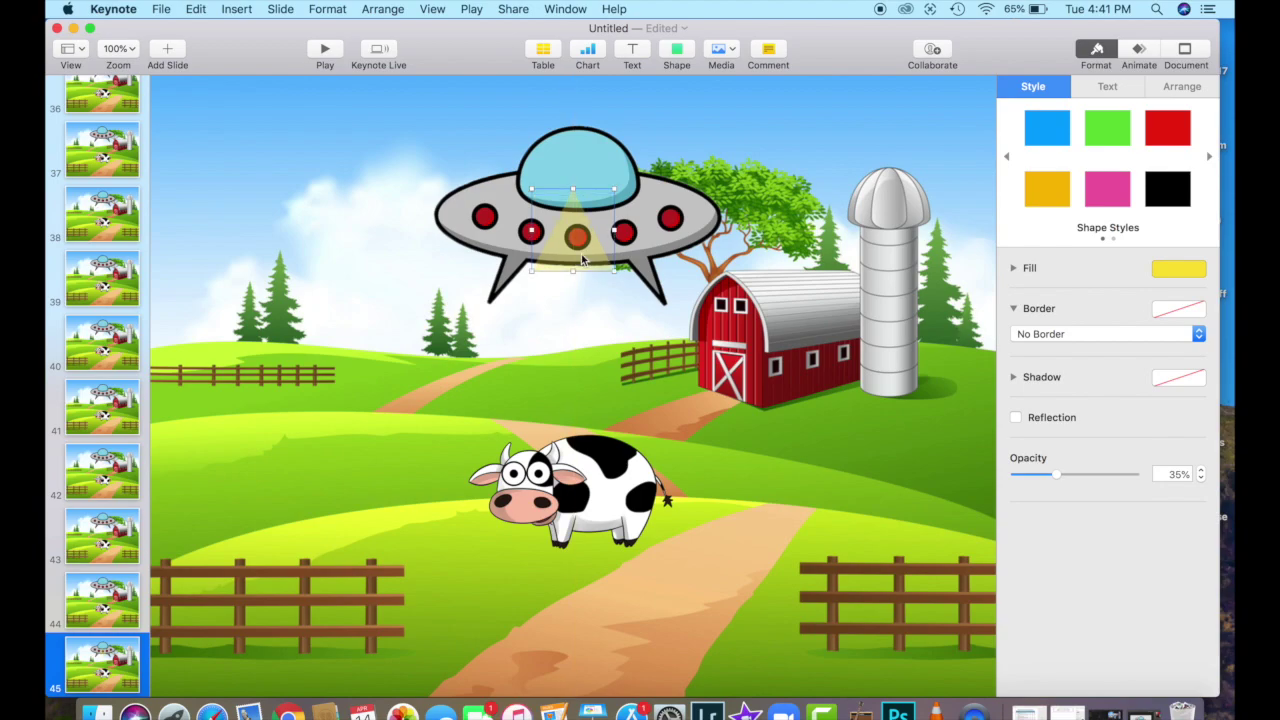
{"action": "left_click", "coordinate": [594, 152]}
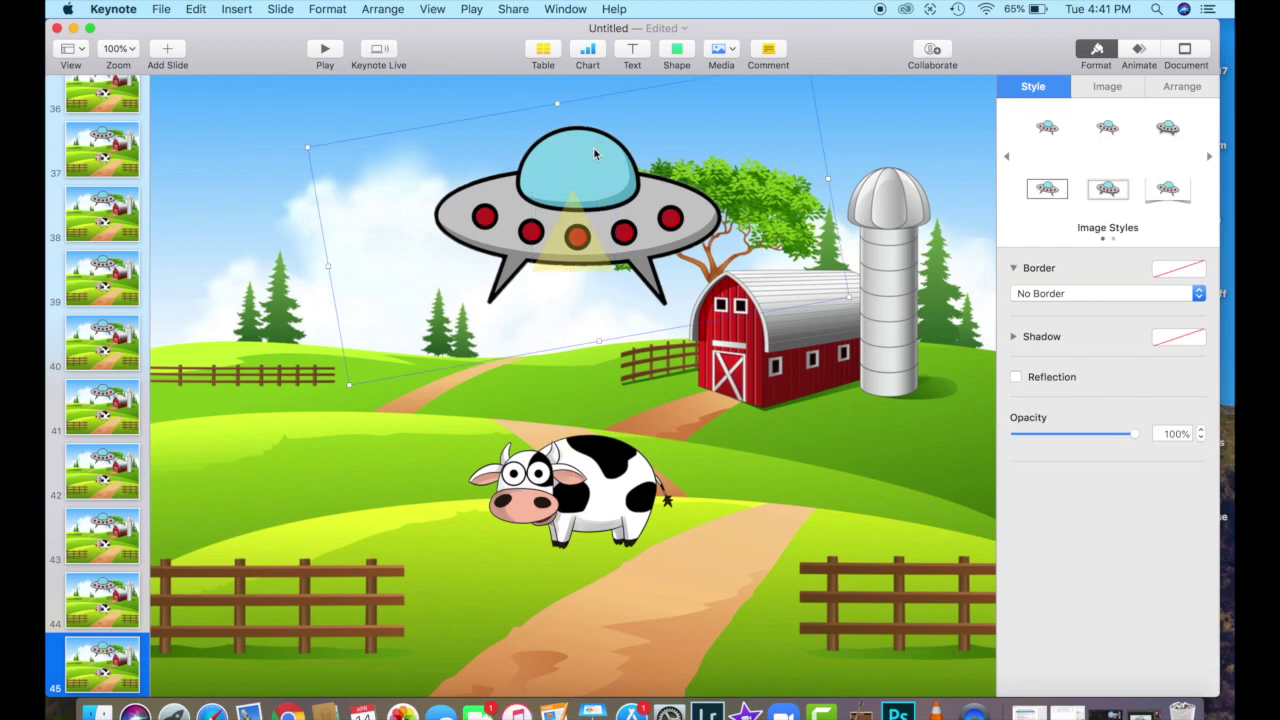
{"action": "left_click", "coordinate": [1190, 88]}
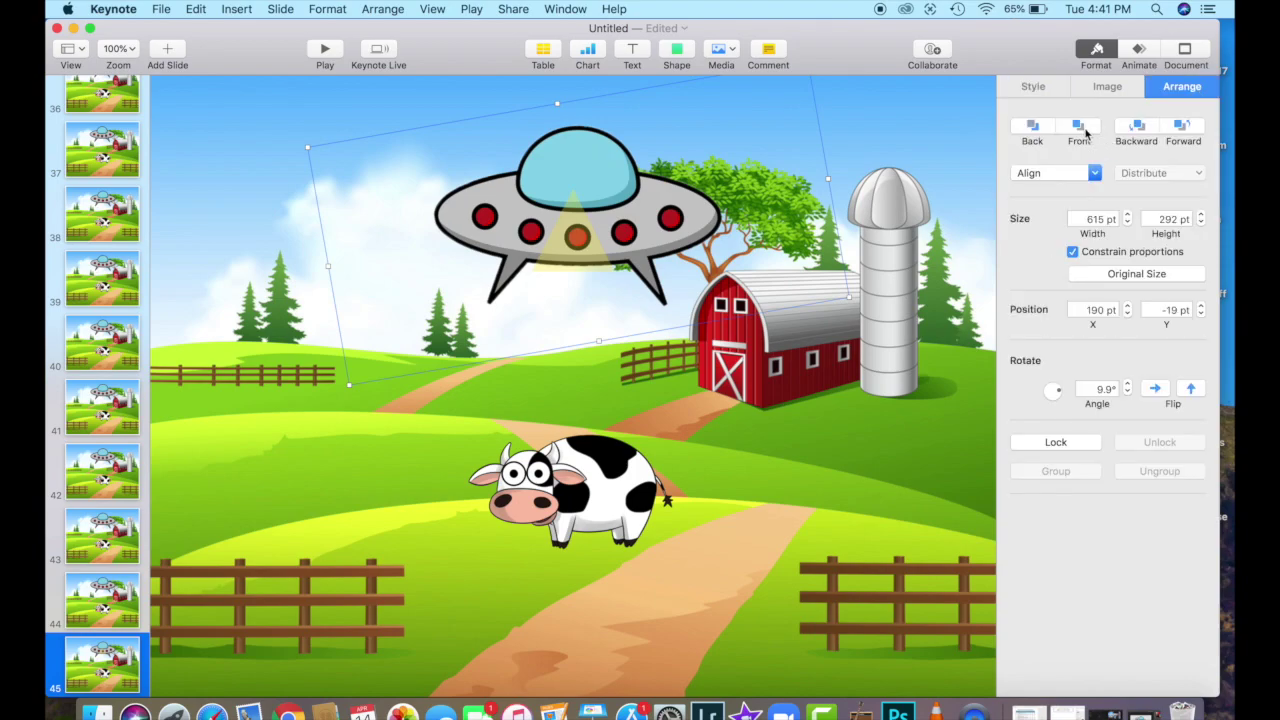
{"action": "left_click", "coordinate": [1083, 130]}
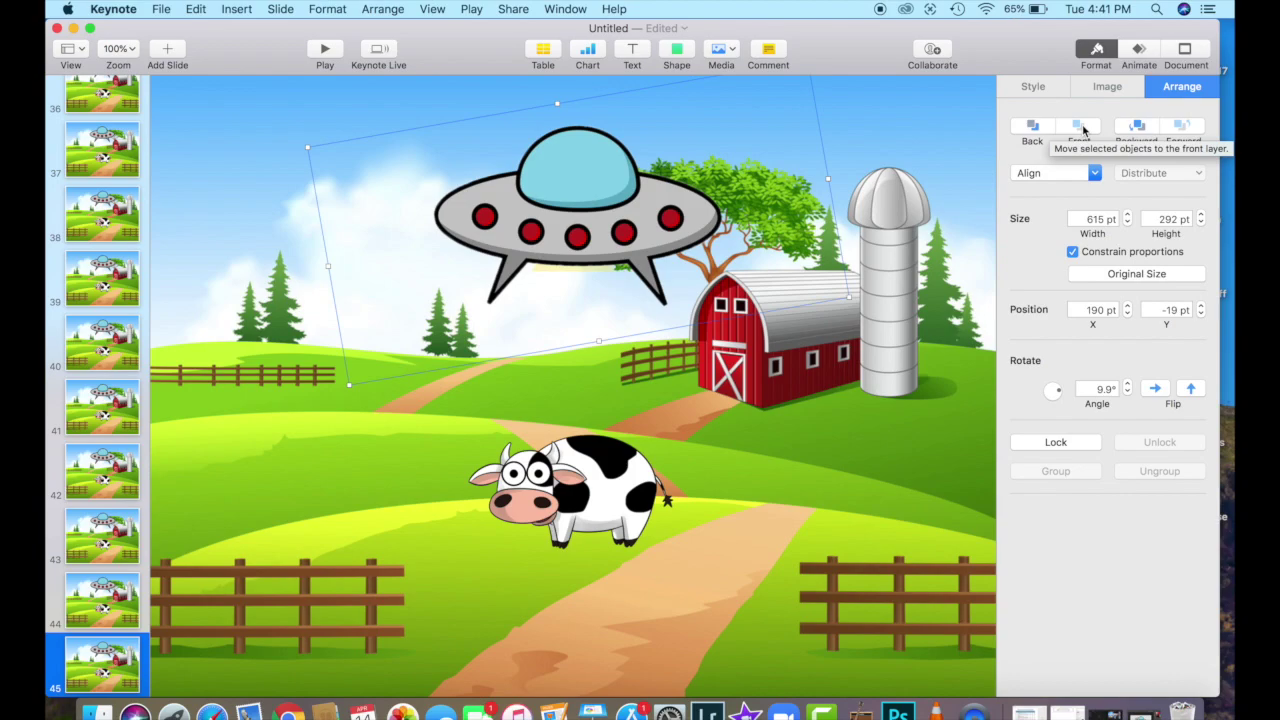
{"action": "left_click", "coordinate": [601, 268]}
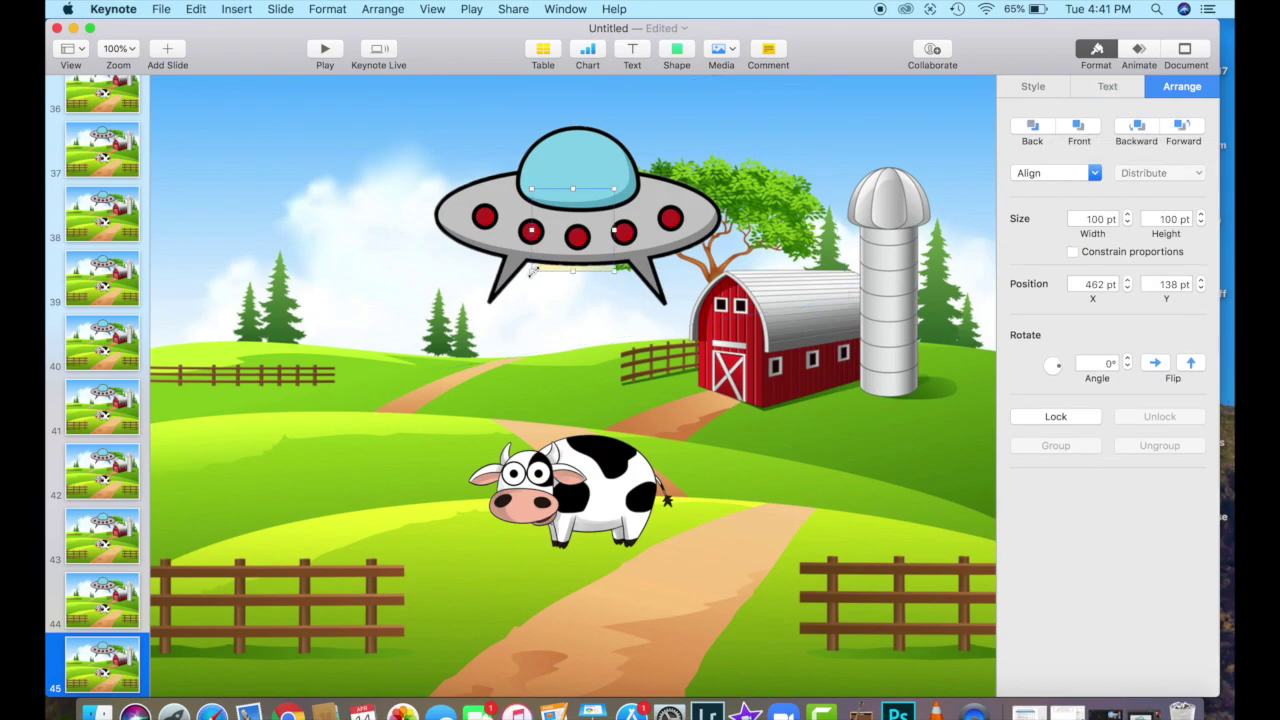
Duplicate the last slide twice, enlarging the beam to 117 by 121 pt on slide 46 and 130 by 137 pt on slide 47
{"action": "left_click", "coordinate": [105, 673]}
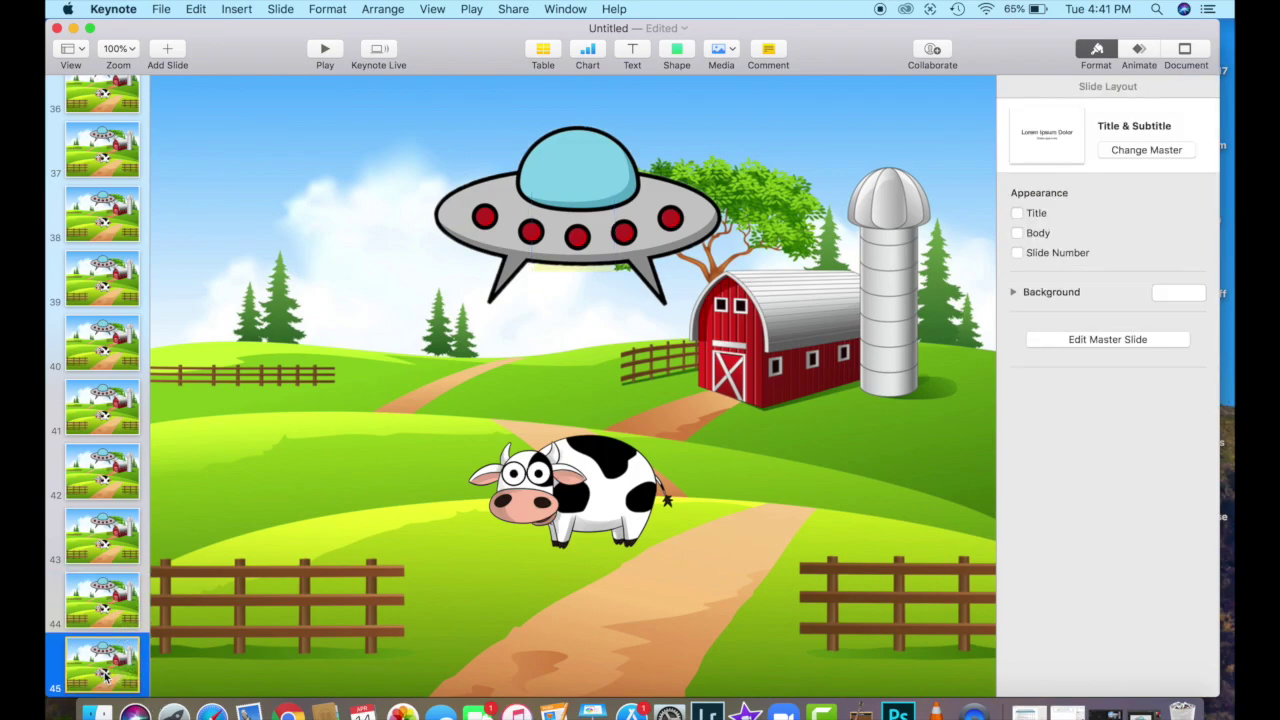
{"action": "key", "text": "super+d"}
{"action": "left_click", "coordinate": [607, 276]}
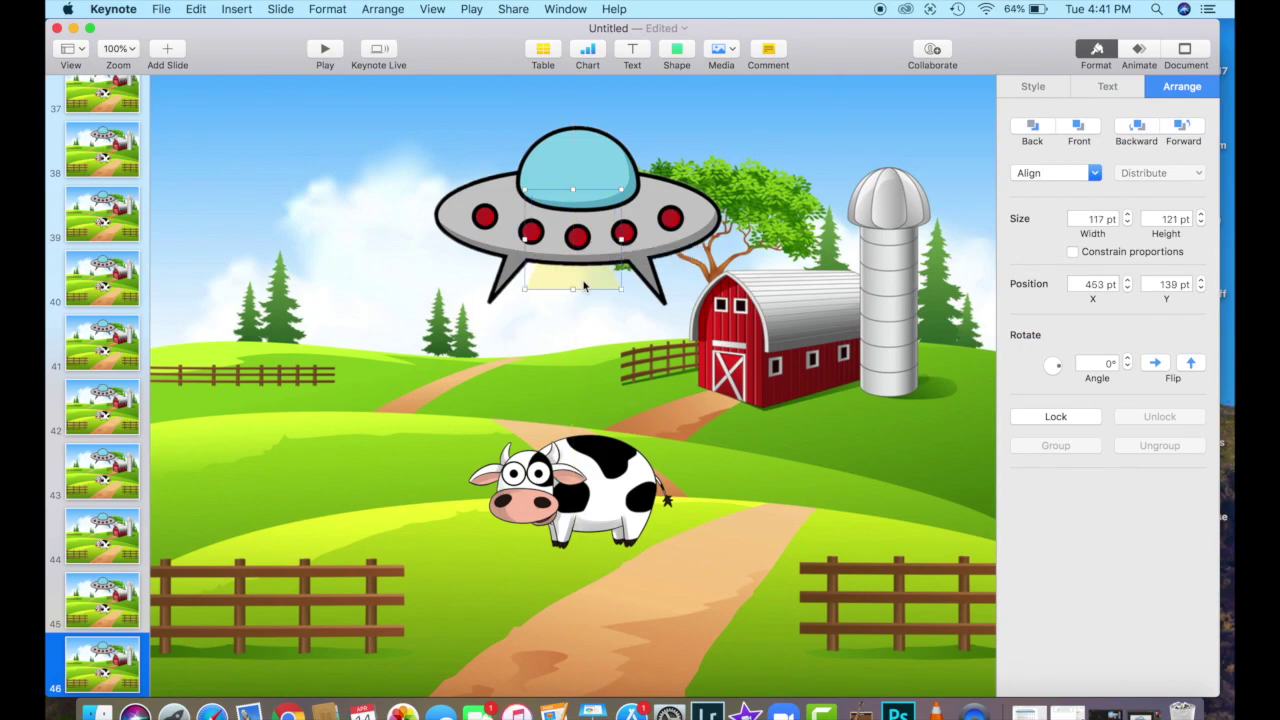
{"action": "left_click", "coordinate": [102, 660]}
{"action": "key", "text": "super+d"}
{"action": "left_click_drag", "start_coordinate": [561, 281], "coordinate": [583, 289]}
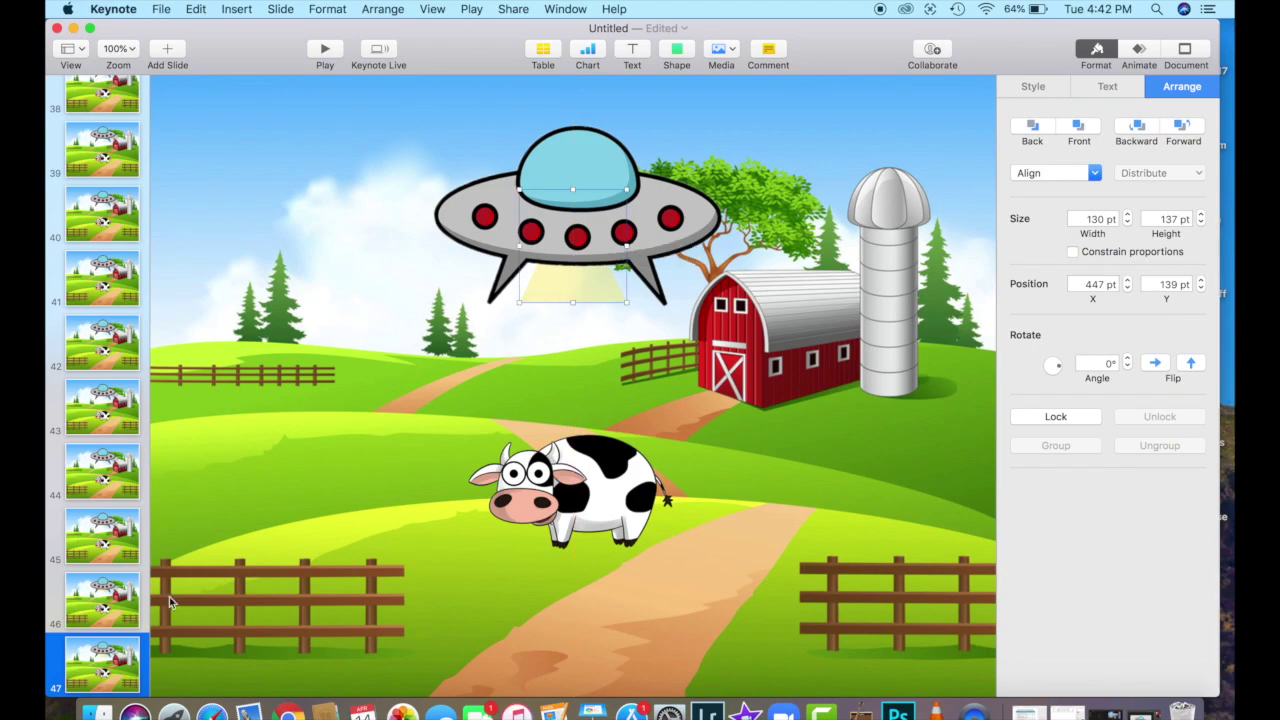
Step back and forth through the beam slides from slide 46 onward to check how the beam grows
{"action": "left_click", "coordinate": [119, 600]}
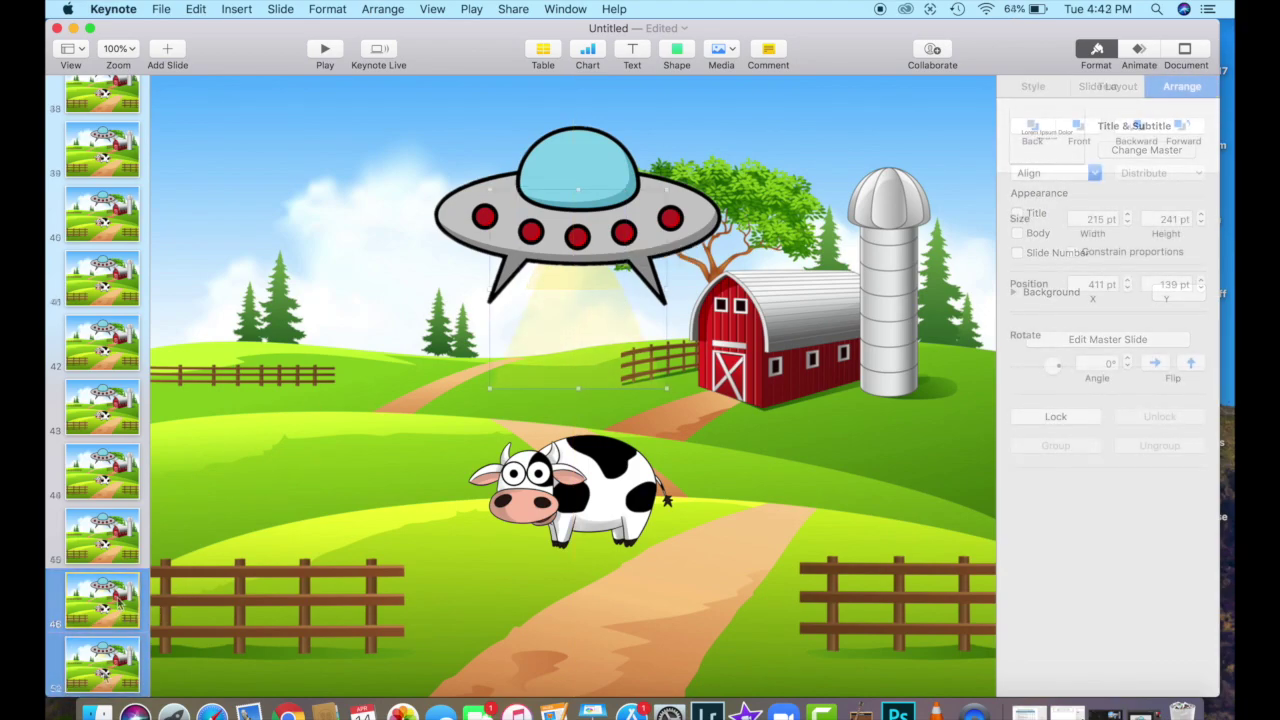
{"action": "left_click", "coordinate": [103, 675]}
{"action": "key", "text": "Up"}
{"action": "key", "text": "Down"}
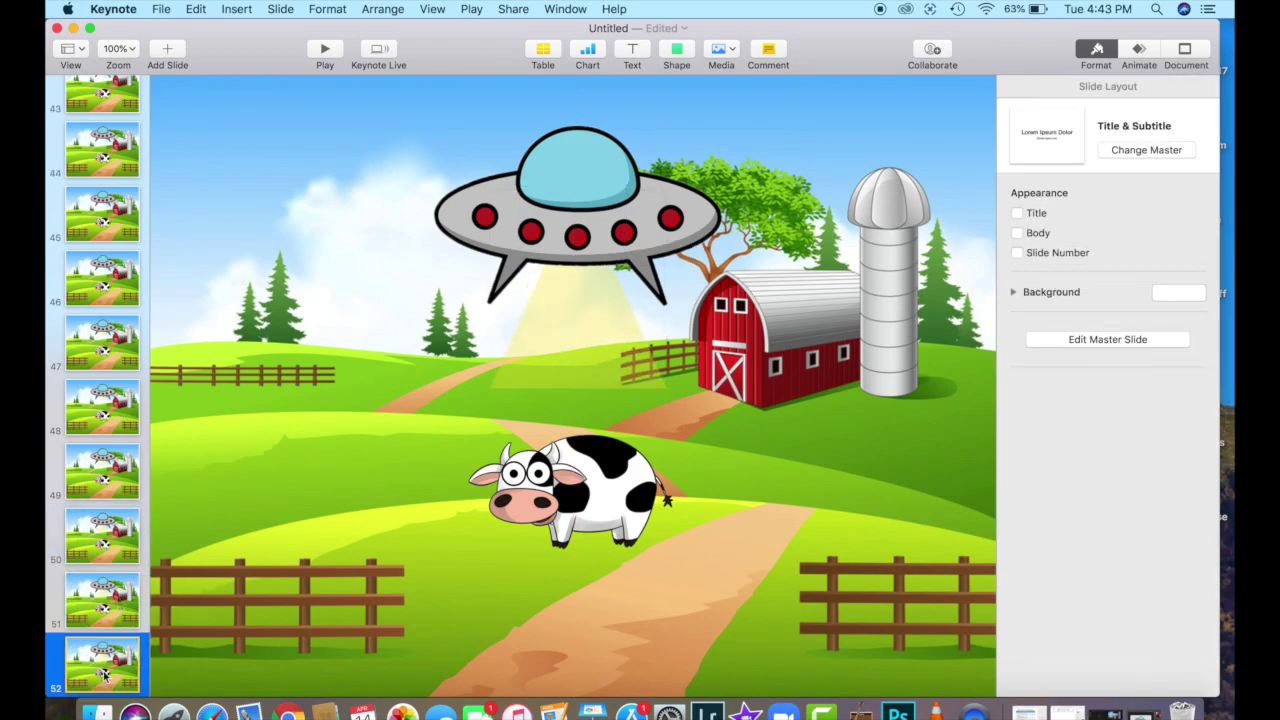
{"action": "key", "text": "Up"}
{"action": "key", "text": "Up"}
{"action": "key", "text": "Up"}
{"action": "key", "text": "Up"}
{"action": "key", "text": "Down"}
{"action": "key", "text": "Down"}
{"action": "key", "text": "Down"}
{"action": "key", "text": "Down"}
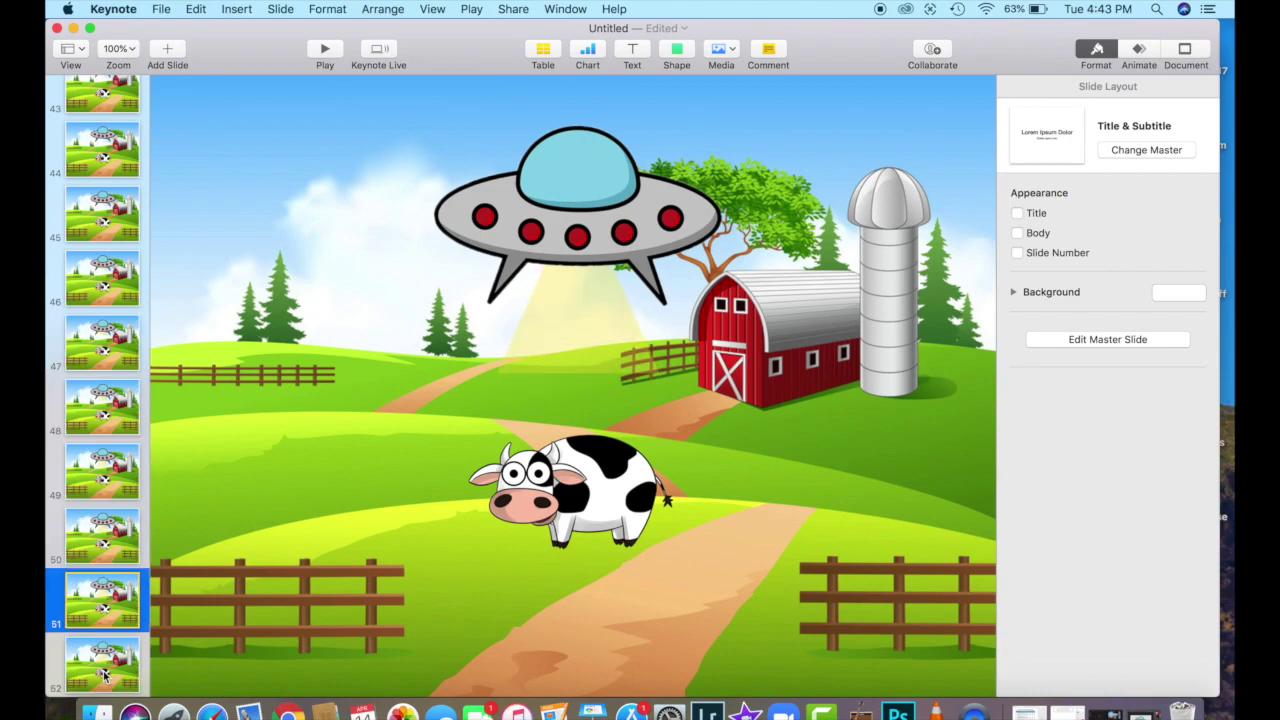
{"action": "key", "text": "Up"}
{"action": "key", "text": "Up"}
{"action": "key", "text": "Up"}
{"action": "key", "text": "Up"}
{"action": "key", "text": "Up"}
{"action": "key", "text": "Up"}
{"action": "key", "text": "Up"}
{"action": "key", "text": "Up"}
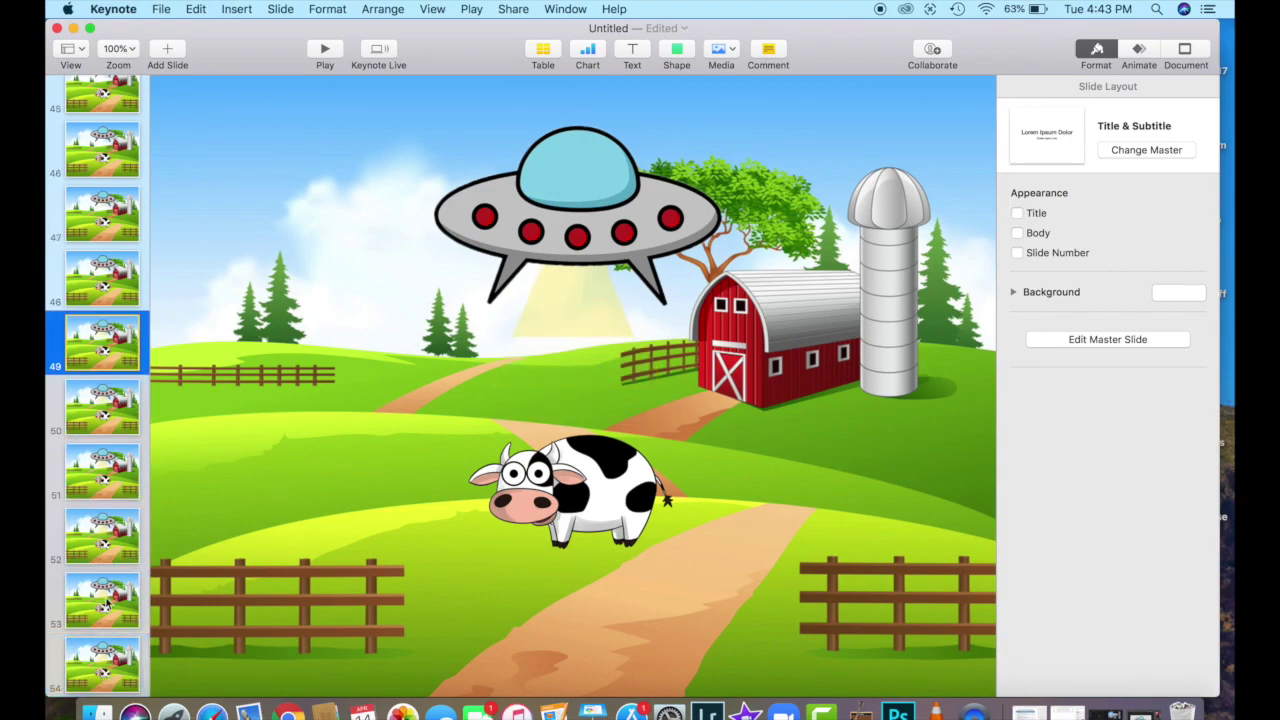
{"action": "scroll", "coordinate": [105, 640], "scroll_direction": "down", "scroll_amount": 1}
{"action": "key", "text": "Down"}
{"action": "key", "text": "Down"}
{"action": "key", "text": "Down"}
{"action": "key", "text": "Down"}
{"action": "key", "text": "Down"}
{"action": "key", "text": "Down"}
{"action": "key", "text": "Down"}
{"action": "key", "text": "Down"}
{"action": "key", "text": "Down"}
{"action": "key", "text": "Down"}
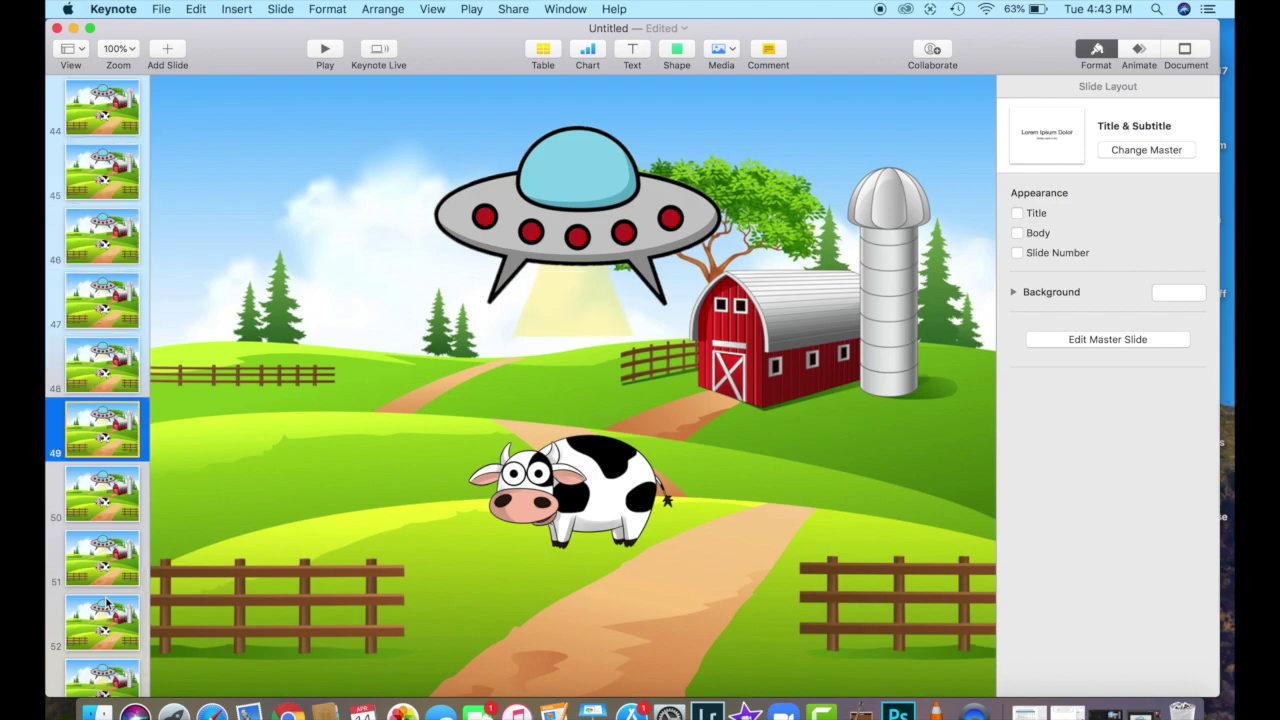
Continue duplicating slides and enlarging the beam, using 318 by 371 pt on slide 56 and 378 by 453 pt on slide 59
{"action": "key", "text": "Down"}
{"action": "key", "text": "Down"}
{"action": "left_click", "coordinate": [604, 406]}
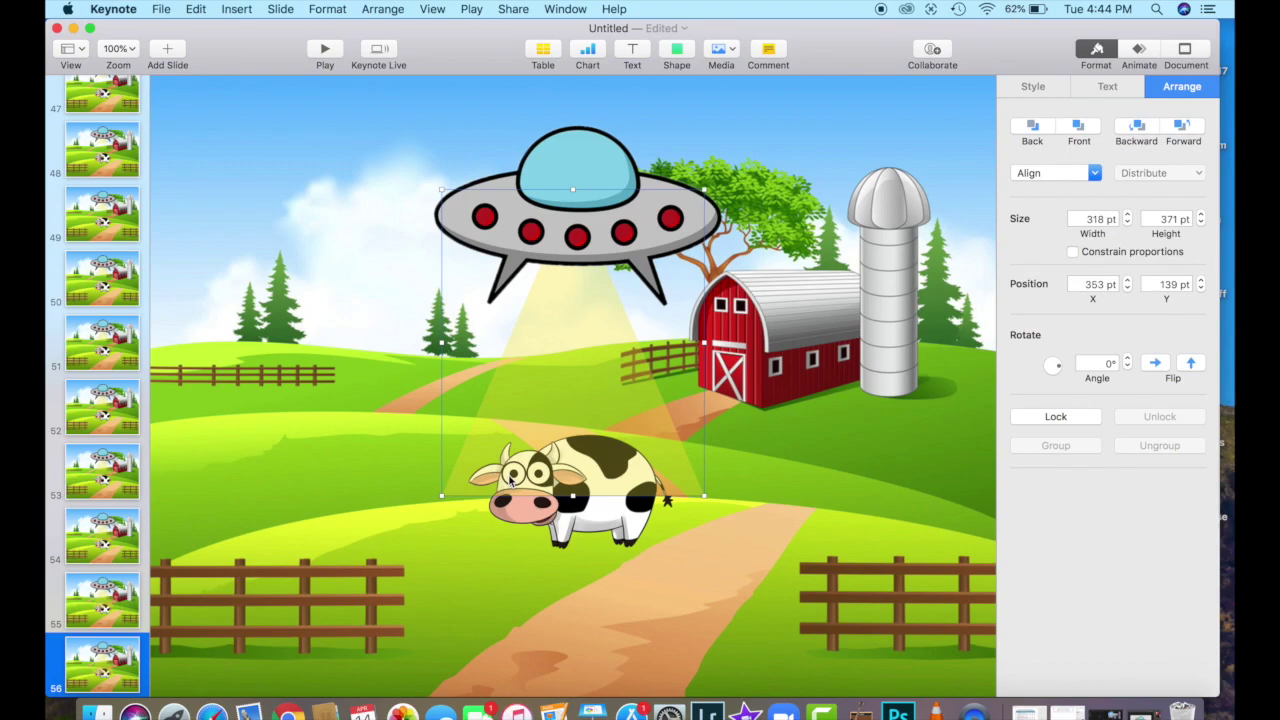
{"action": "left_click", "coordinate": [100, 675]}
{"action": "key", "text": "super+d"}
{"action": "key", "text": "super+d"}
{"action": "key", "text": "super+d"}
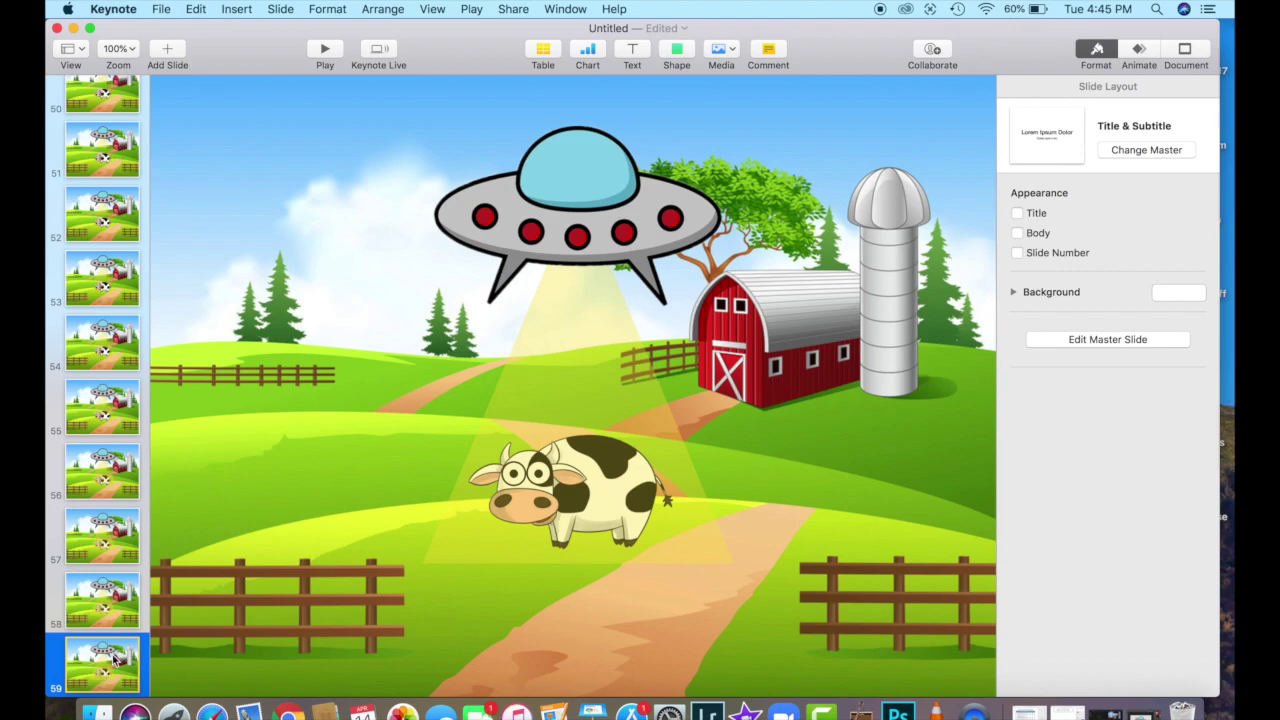
Cut the yellow beam from slide 59 to clear access to the cow
{"action": "left_click", "coordinate": [602, 486]}
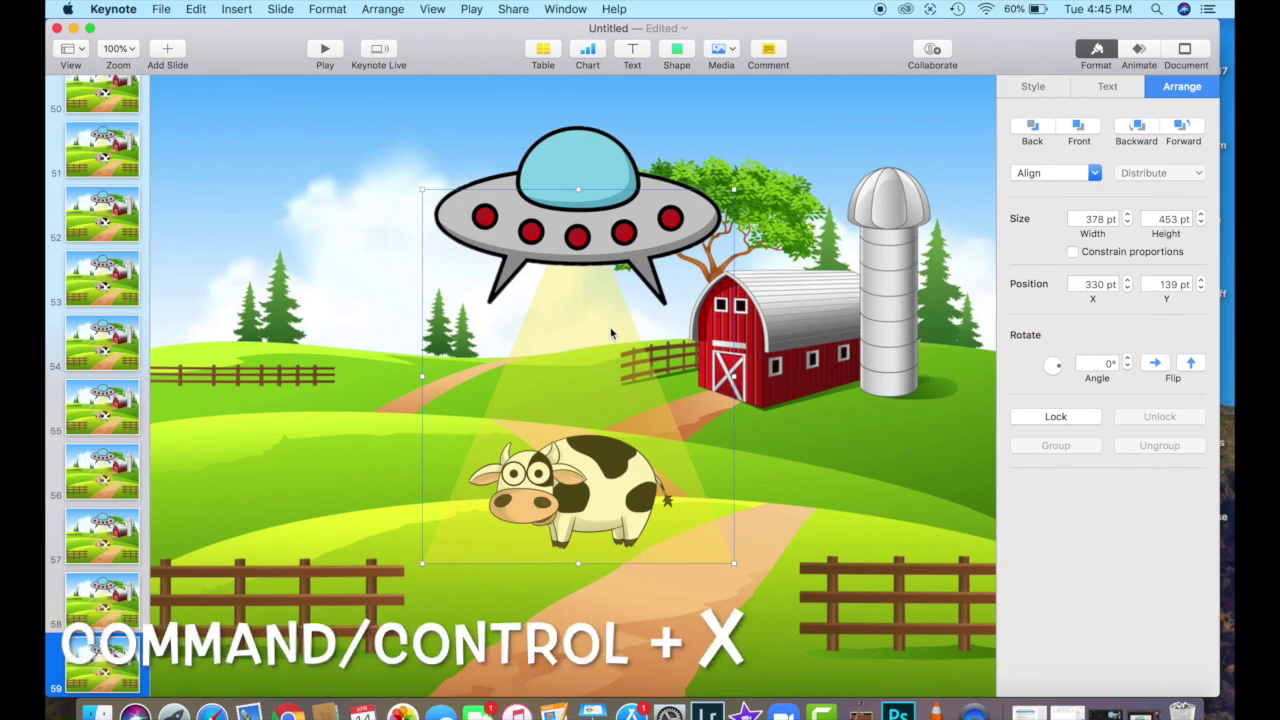
{"action": "key", "text": "cmd+x"}
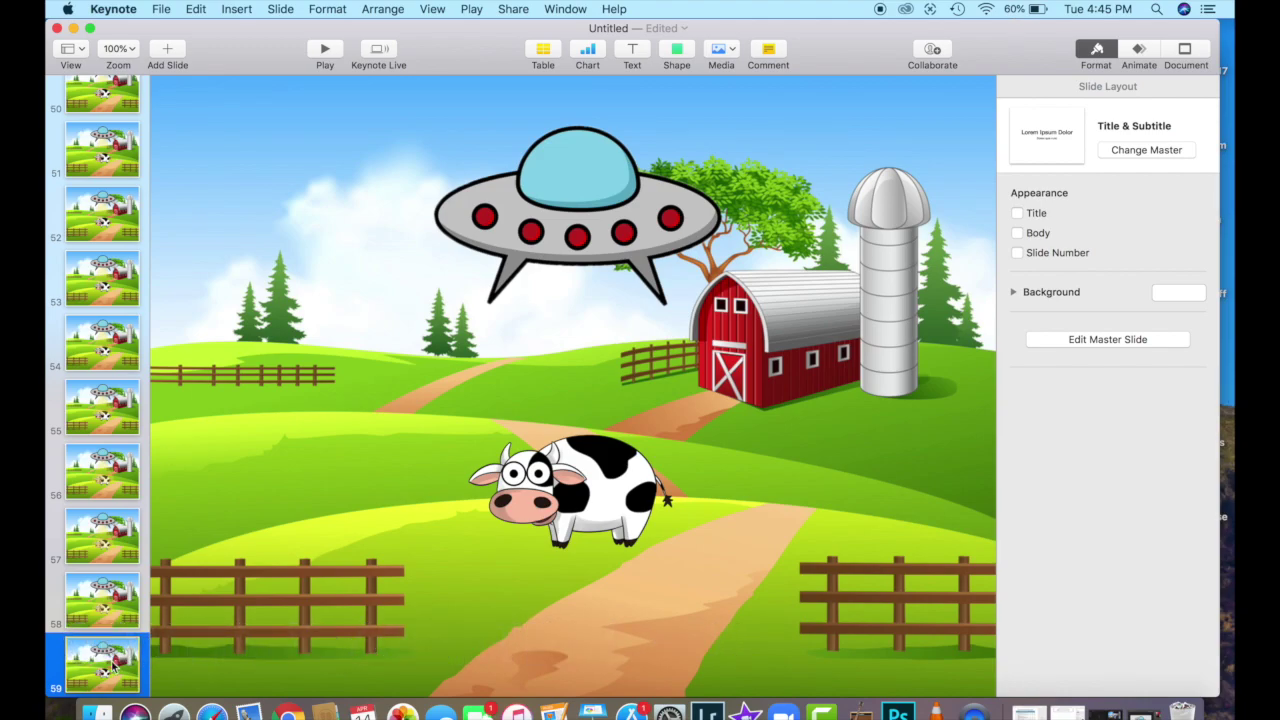
Try to nudge the cow's body up to a Y position of 433 pt on slide 59
{"action": "left_click", "coordinate": [618, 508]}
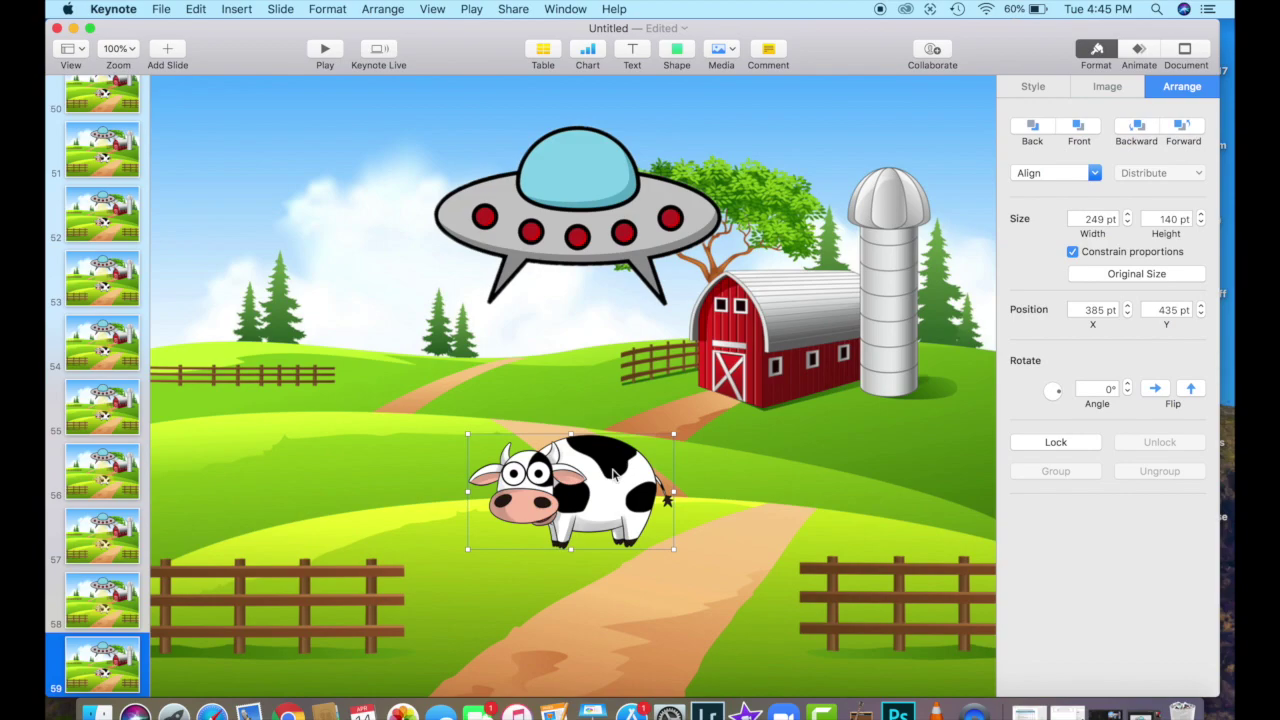
{"action": "key", "text": "Up"}
{"action": "key", "text": "Up"}
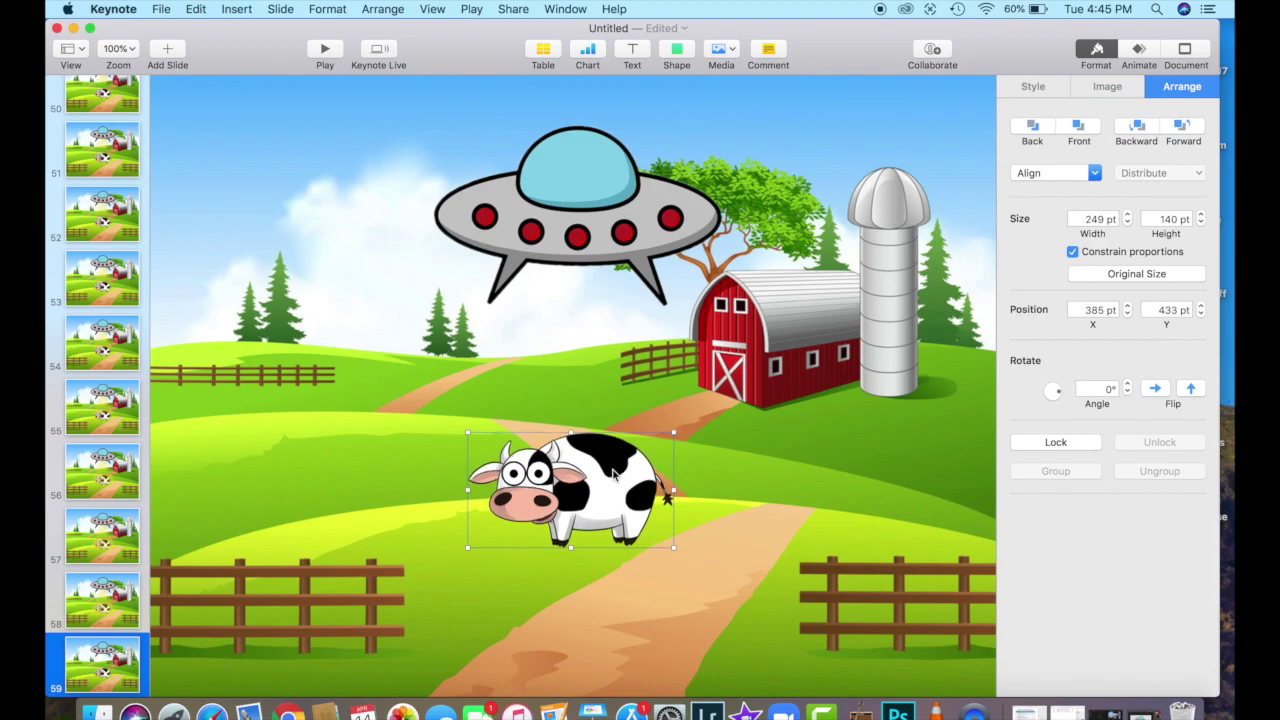
Select both of the cow's eyes with their pupils and its body on slide 59, and group them
{"action": "left_click", "coordinate": [540, 476]}
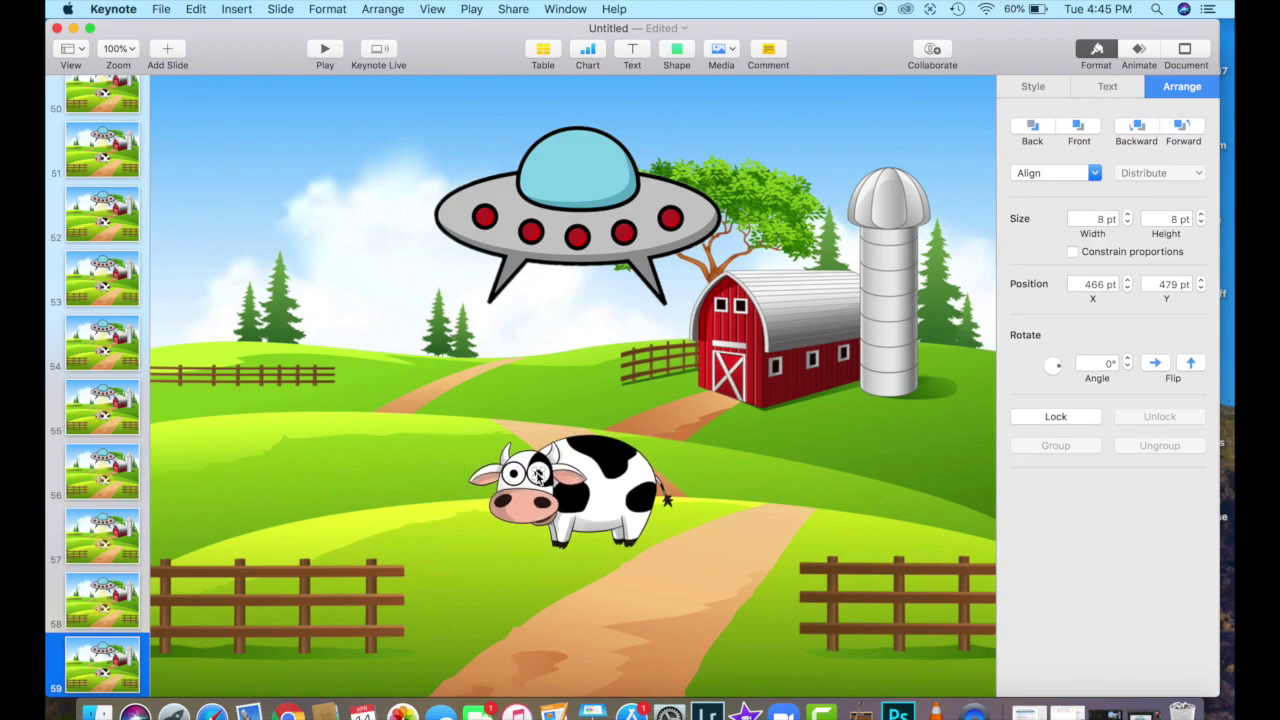
{"action": "left_click", "coordinate": [514, 477], "text": "shift"}
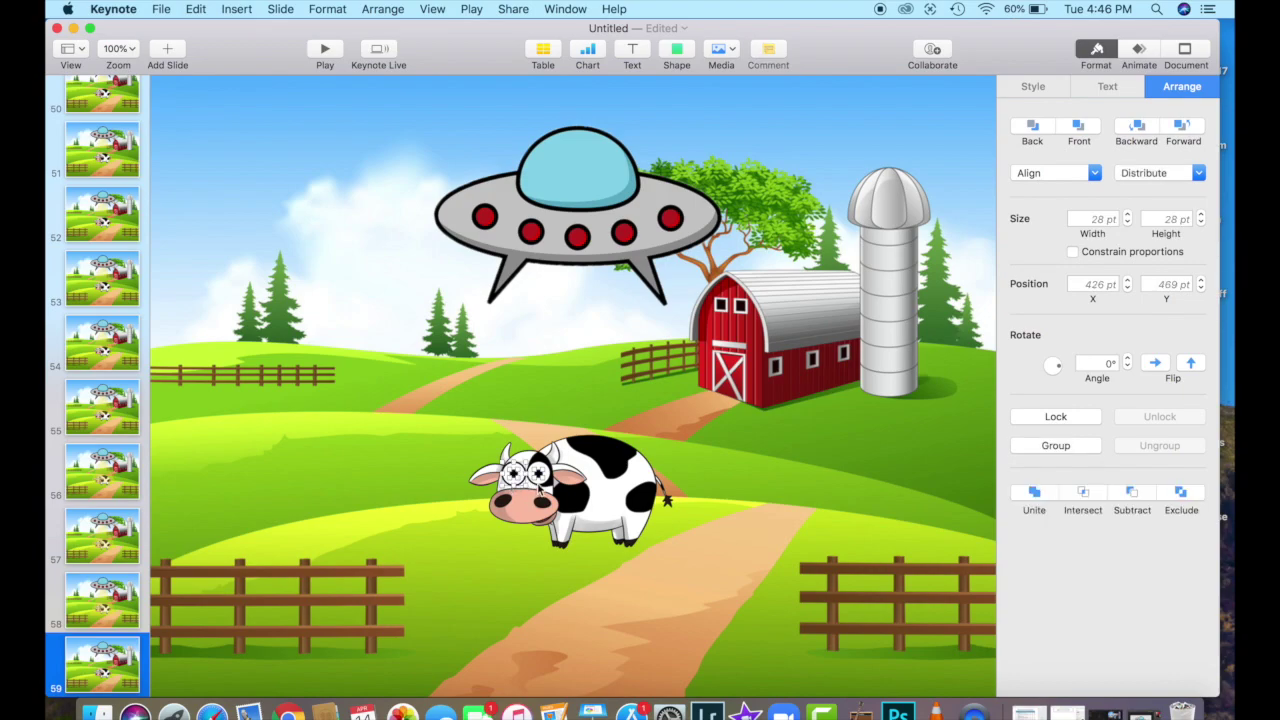
{"action": "left_click", "coordinate": [539, 477]}
{"action": "left_click", "coordinate": [617, 489]}
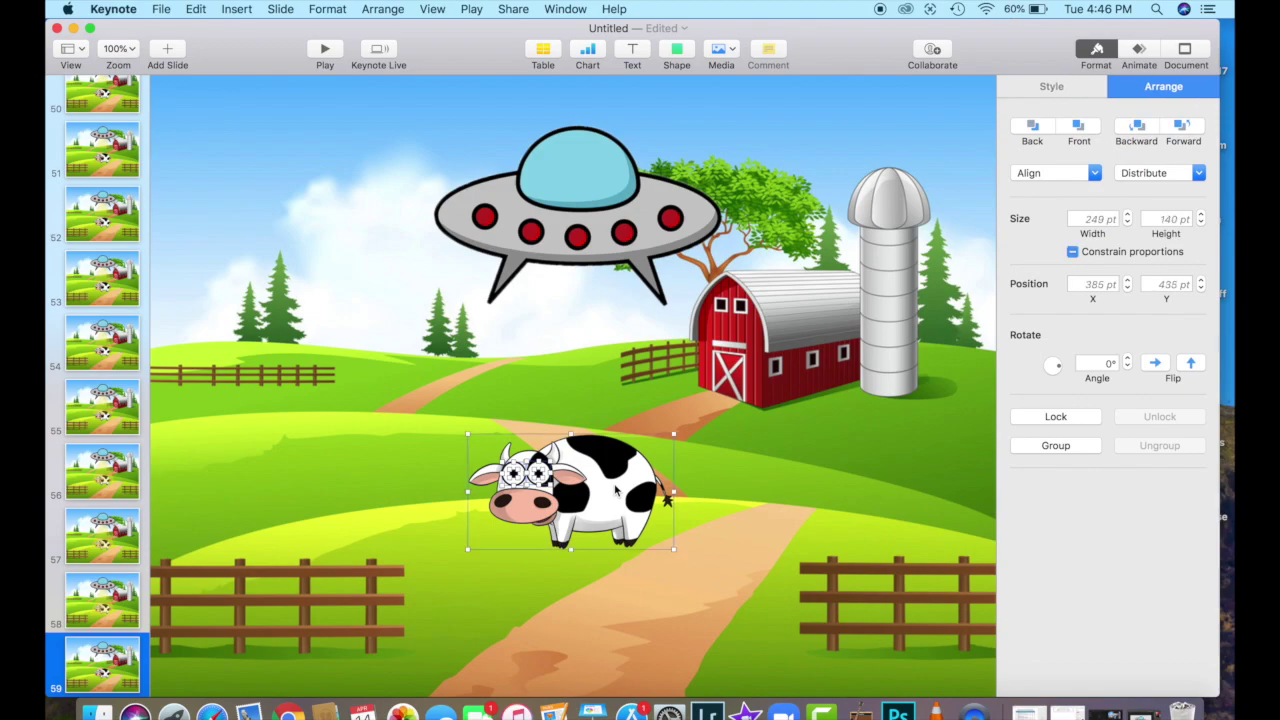
{"action": "right_click", "coordinate": [617, 489]}
{"action": "left_click", "coordinate": [692, 403]}
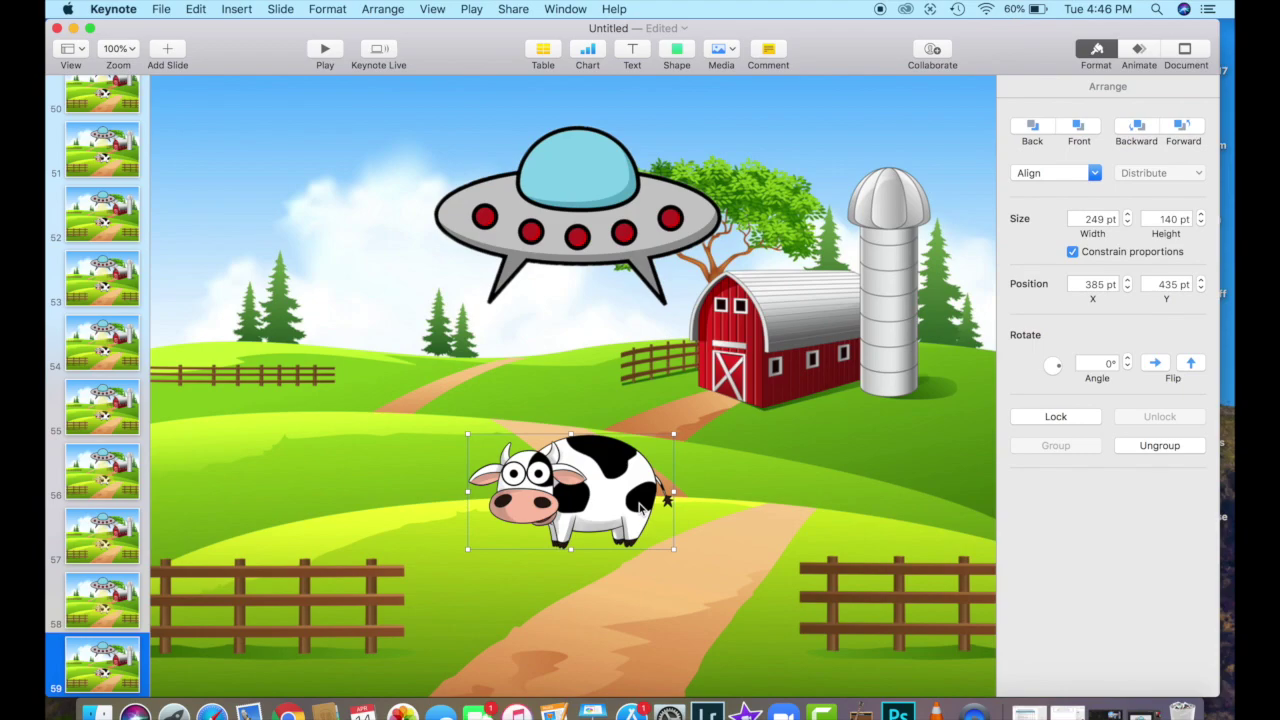
Raise the grouped cow on slide 59, and duplicate the slide twice, raising the cow further on slide 60 and to Y 405 pt on slide 61
{"action": "left_click_drag", "start_coordinate": [640, 510], "coordinate": [620, 484]}
{"action": "left_click", "coordinate": [186, 664]}
{"action": "key", "text": "cmd+d"}
{"action": "left_click", "coordinate": [612, 470]}
{"action": "left_click", "coordinate": [186, 664]}
{"action": "key", "text": "cmd+d"}
{"action": "left_click", "coordinate": [620, 492]}
{"action": "left_click", "coordinate": [107, 666]}
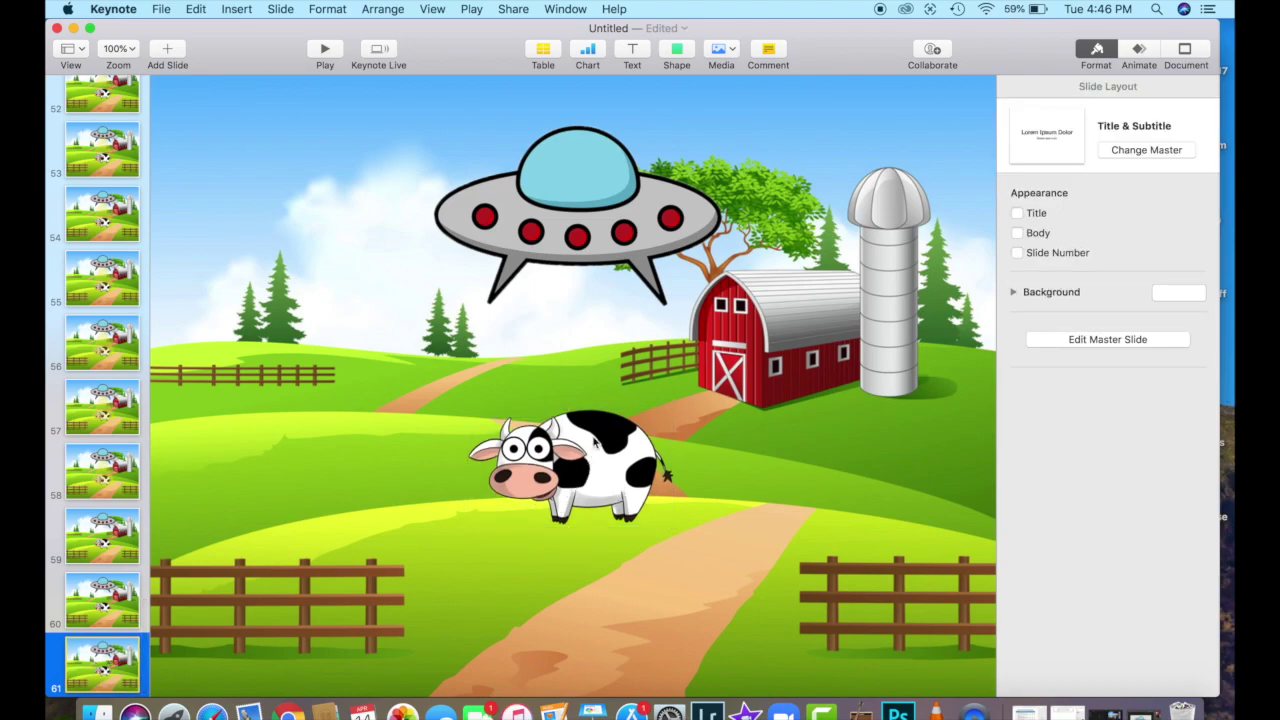
Shrink the cow on slide 61 to 234 by 131 pt and shift it to X 388 pt, Y 405 pt
{"action": "left_click", "coordinate": [668, 515]}
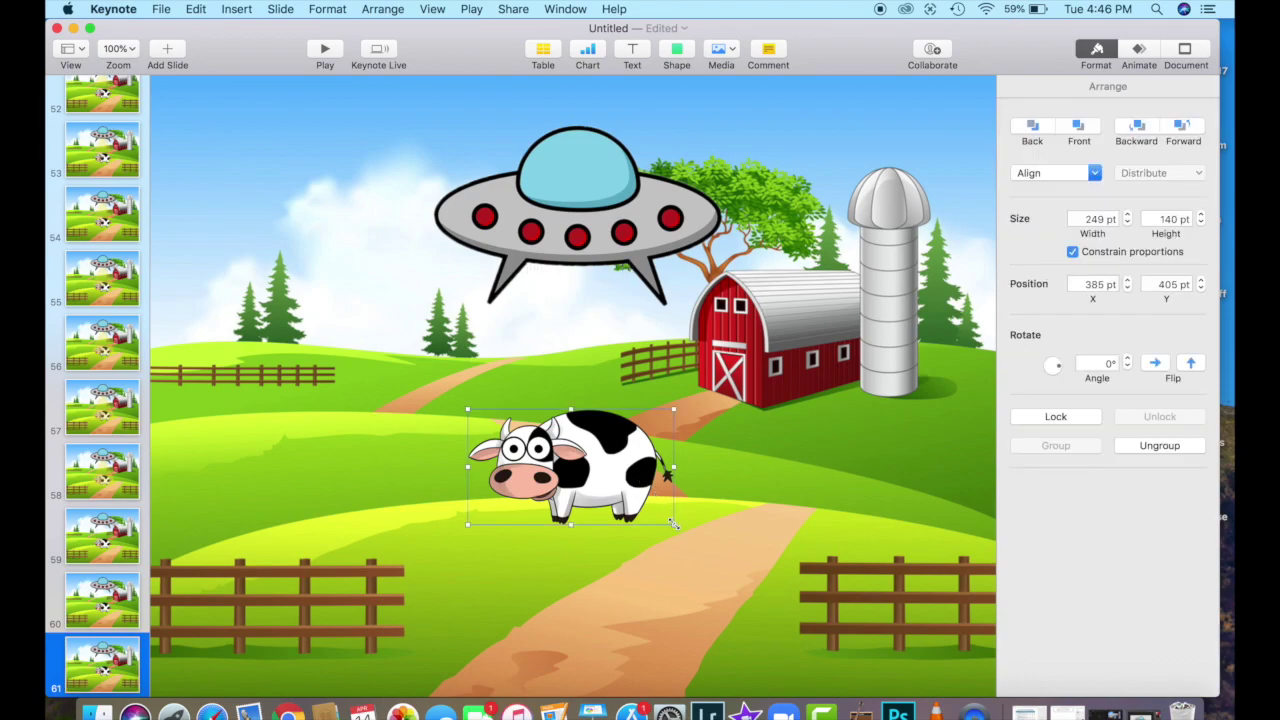
{"action": "left_click_drag", "start_coordinate": [673, 522], "coordinate": [659, 516]}
{"action": "left_click", "coordinate": [110, 660]}
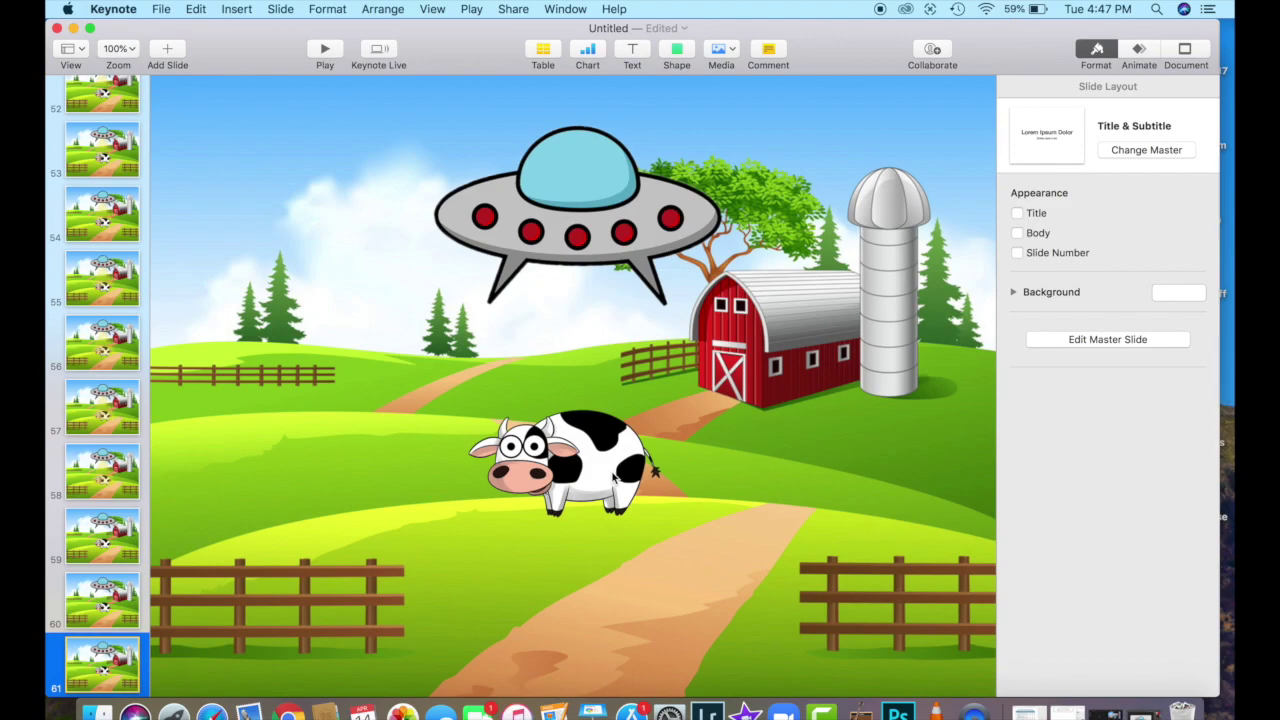
{"action": "left_click", "coordinate": [105, 602]}
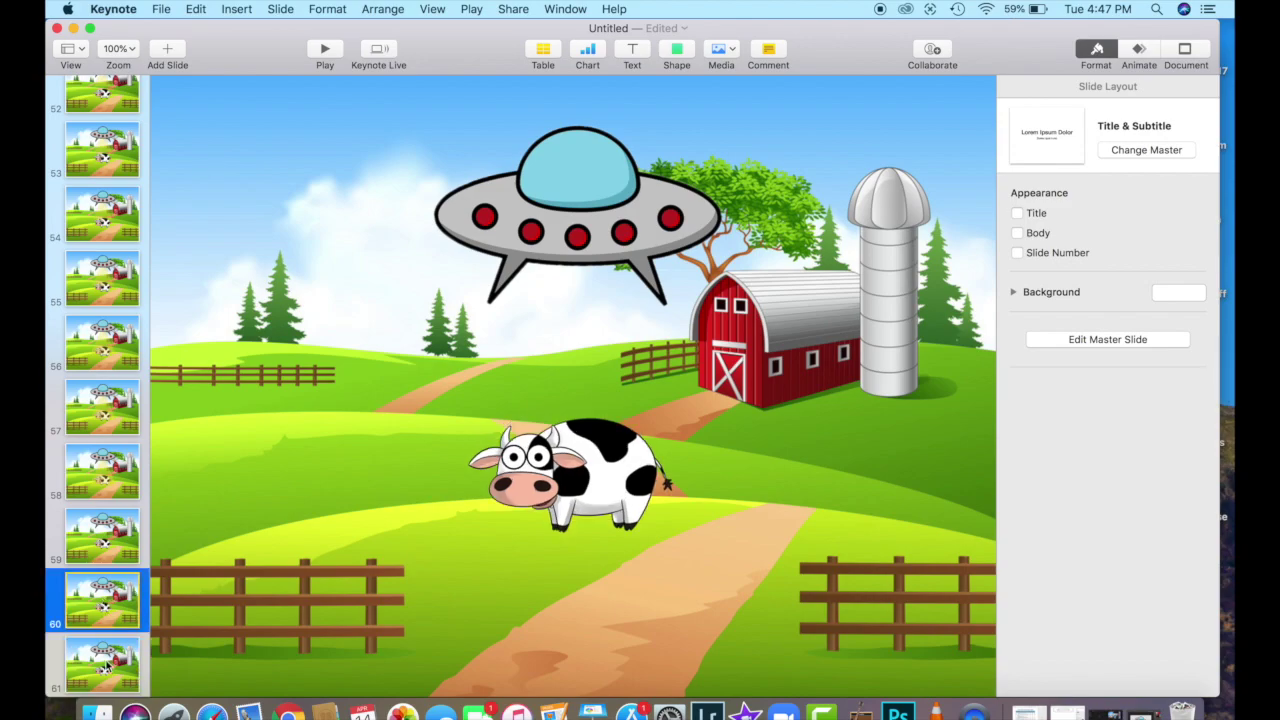
{"action": "left_click", "coordinate": [107, 668]}
{"action": "left_click", "coordinate": [595, 463]}
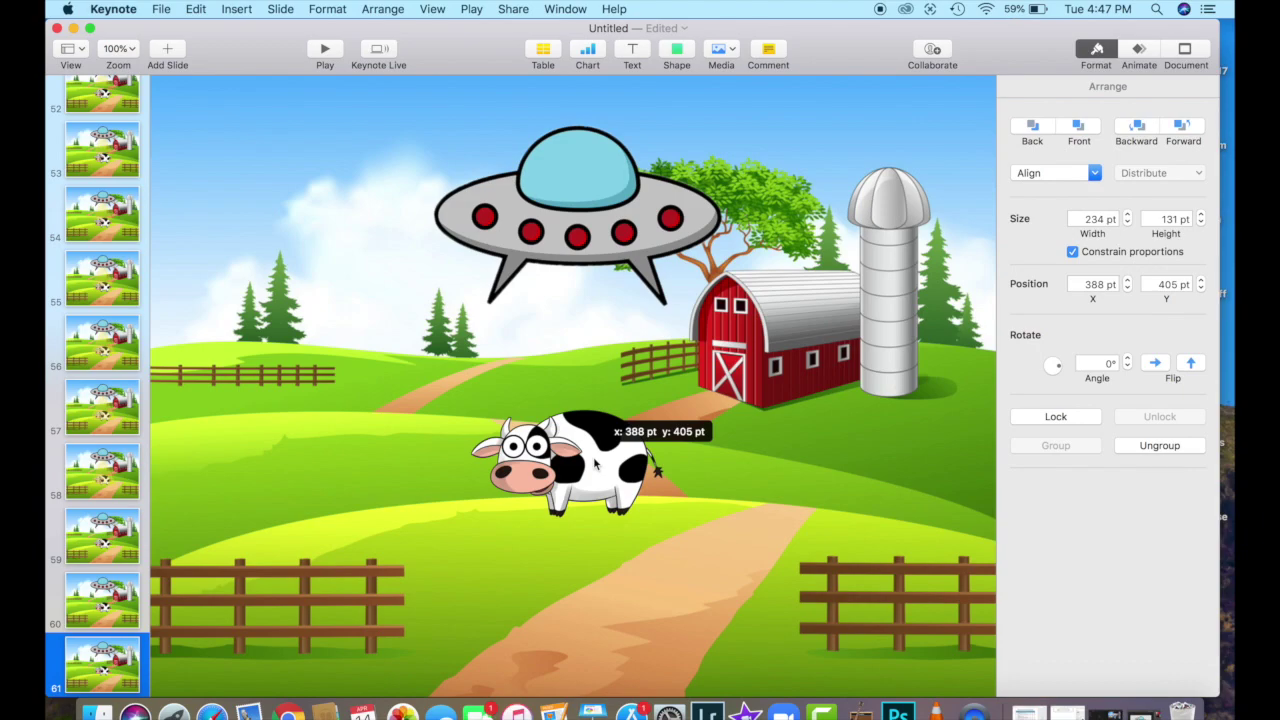
Duplicate slide 61, shrink the cow on slide 62 to 221 by 124 pt, and move it slightly up toward the UFO
{"action": "key", "text": "super+d"}
{"action": "left_click", "coordinate": [604, 468]}
{"action": "left_click_drag", "start_coordinate": [662, 517], "coordinate": [651, 510]}
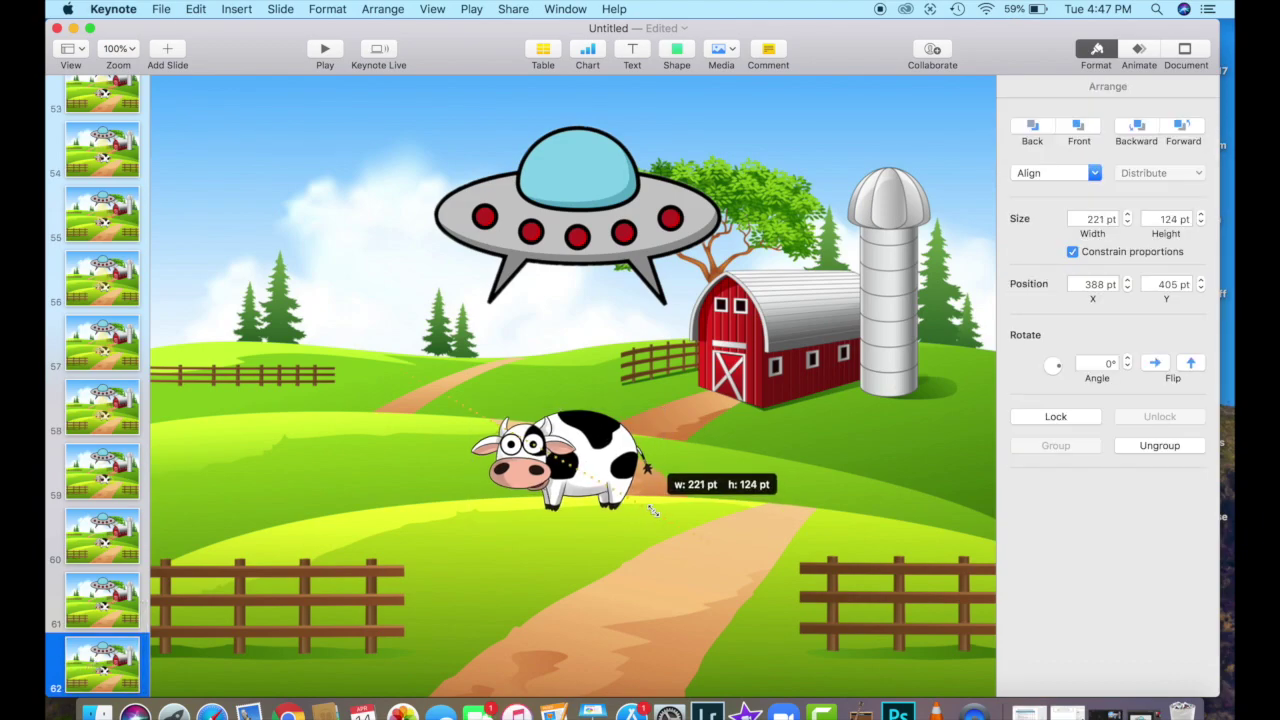
{"action": "left_click", "coordinate": [93, 658]}
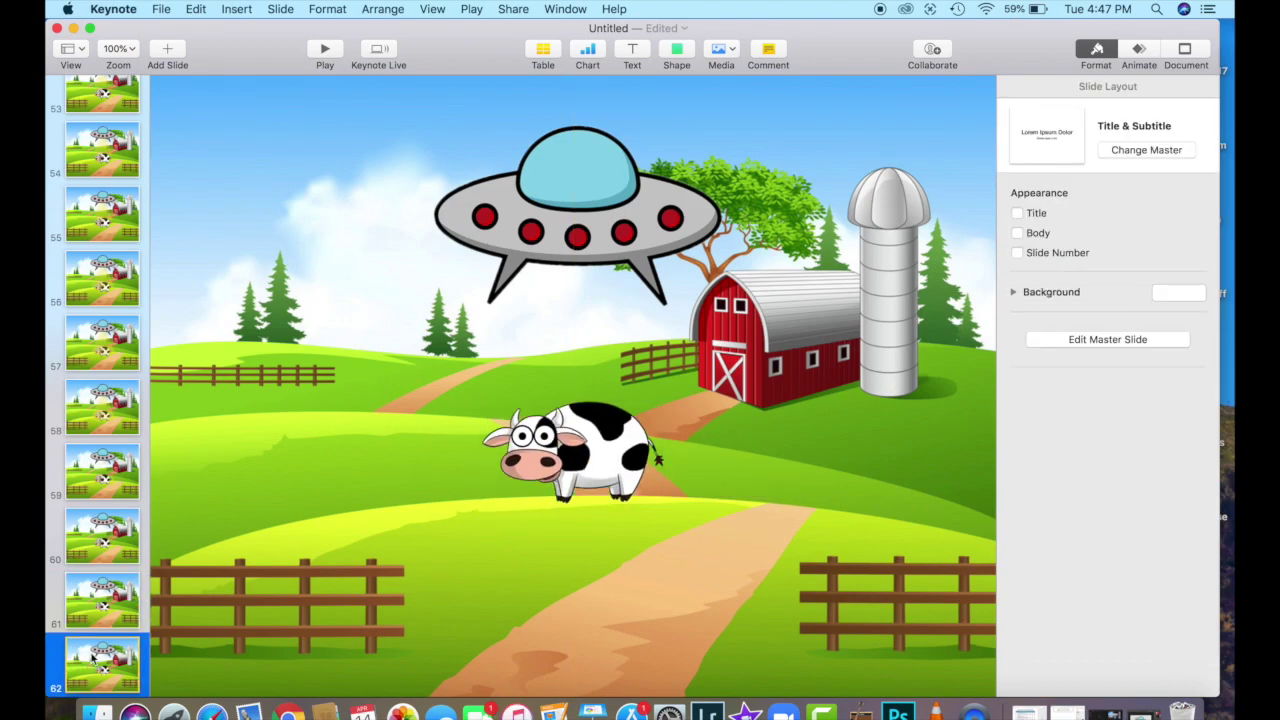
Duplicate slide 62, and on slide 63 shrink the cow to 203 by 114 pt and move it to X 411 pt, Y 384 pt
{"action": "key", "text": "super+d"}
{"action": "left_click", "coordinate": [586, 464]}
{"action": "left_click_drag", "start_coordinate": [658, 500], "coordinate": [645, 491]}
{"action": "left_click_drag", "start_coordinate": [570, 450], "coordinate": [577, 443]}
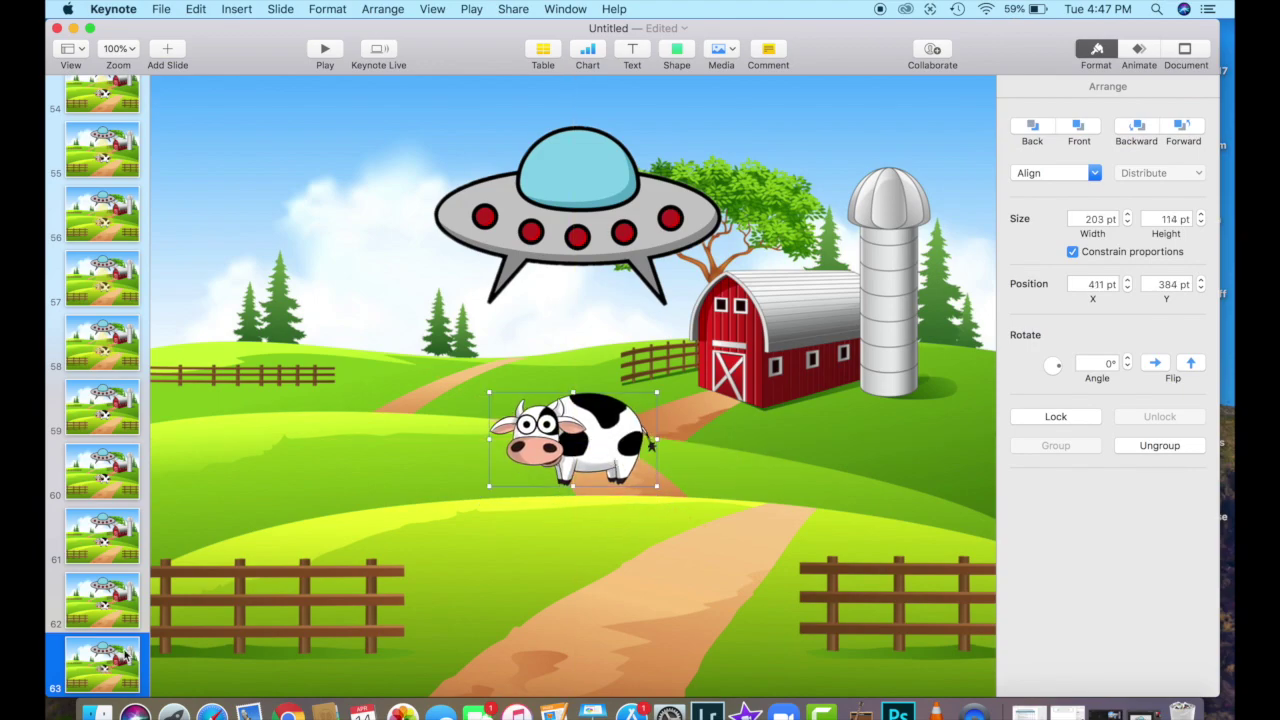
Duplicate slide 63, shrink the cow on slide 64 to 184 by 103 pt, and compare the frame with the previous one
{"action": "key", "text": "super+d"}
{"action": "left_click", "coordinate": [533, 465]}
{"action": "left_click_drag", "start_coordinate": [657, 487], "coordinate": [641, 477]}
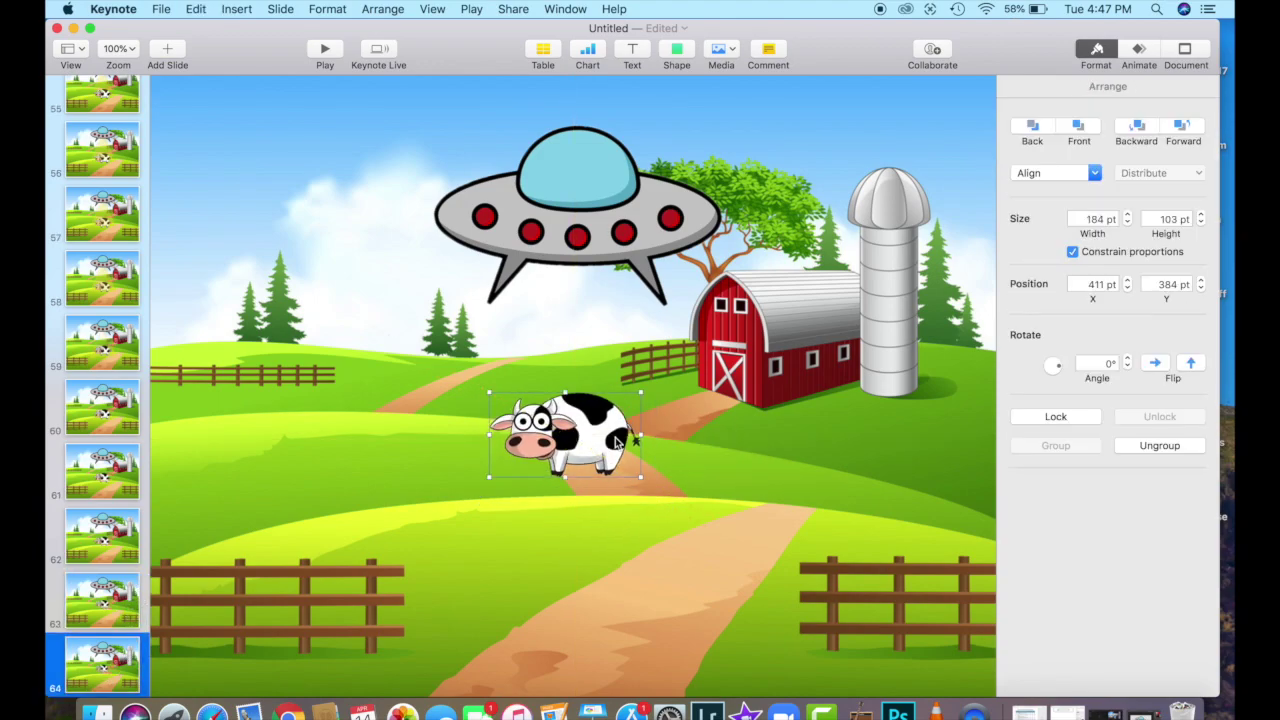
{"action": "key", "text": "Escape"}
{"action": "key", "text": "Up"}
{"action": "key", "text": "Down"}
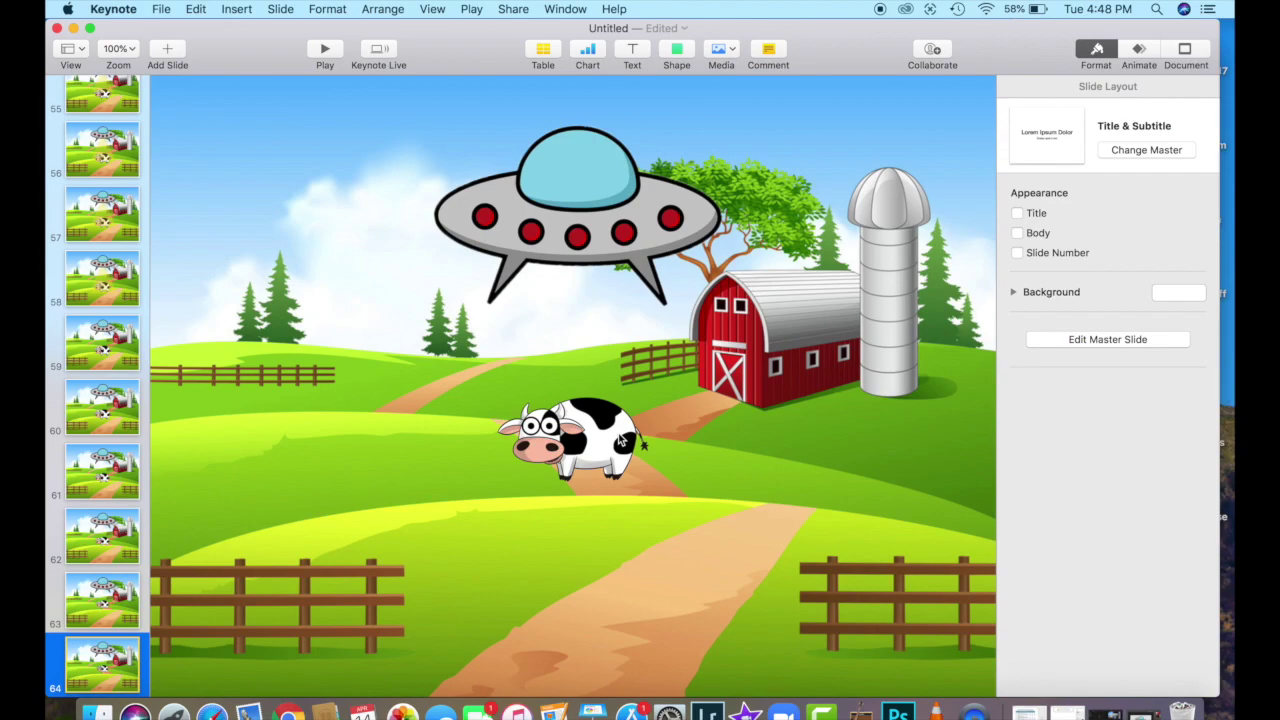
Continue duplicating slides while shrinking and raising the cow, reaching 95 by 53 pt at X 465 pt, Y 235 pt on slide 78
{"action": "left_click", "coordinate": [620, 440]}
{"action": "key", "text": "Escape"}
{"action": "key", "text": "super+d"}
{"action": "left_click", "coordinate": [620, 428]}
{"action": "left_click_drag", "start_coordinate": [644, 470], "coordinate": [648, 474]}
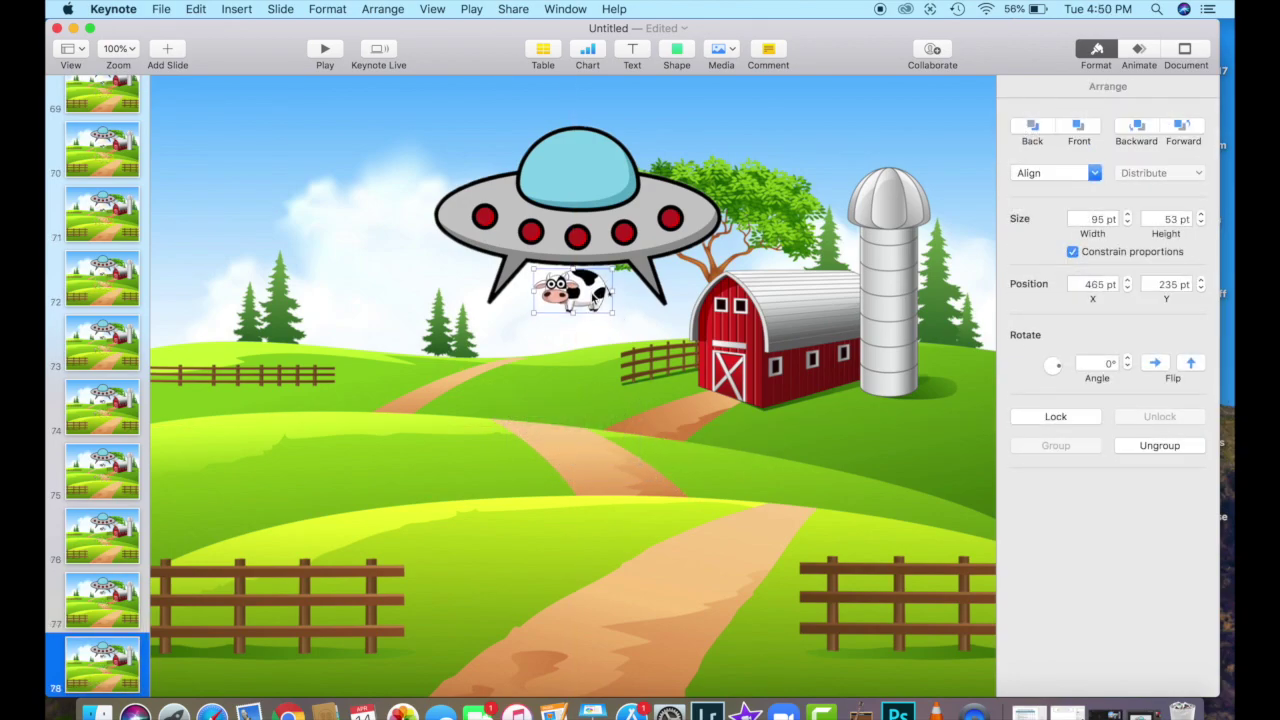
Duplicate slide 78, raise the cow to Y 218 pt on slide 79, and duplicate that frame as slide 80
{"action": "key", "text": "Escape"}
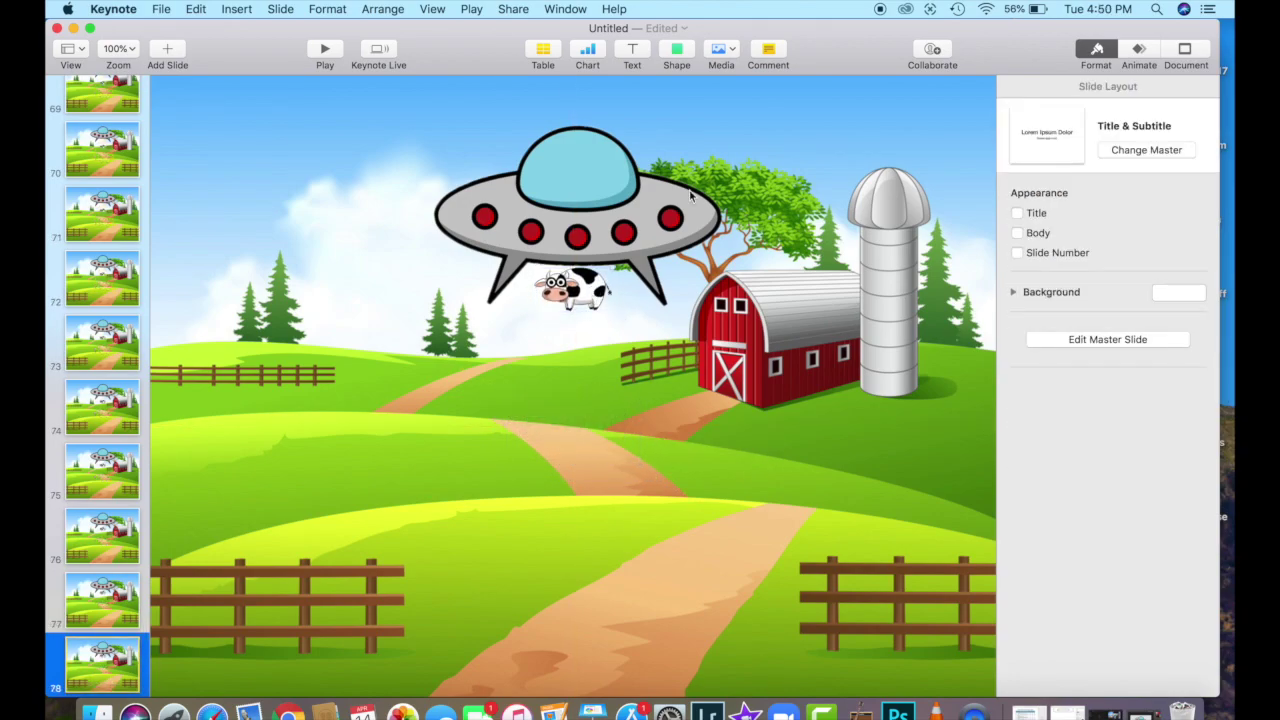
{"action": "left_click_drag", "start_coordinate": [575, 292], "coordinate": [600, 283]}
{"action": "key", "text": "Escape"}
{"action": "key", "text": "super+d"}
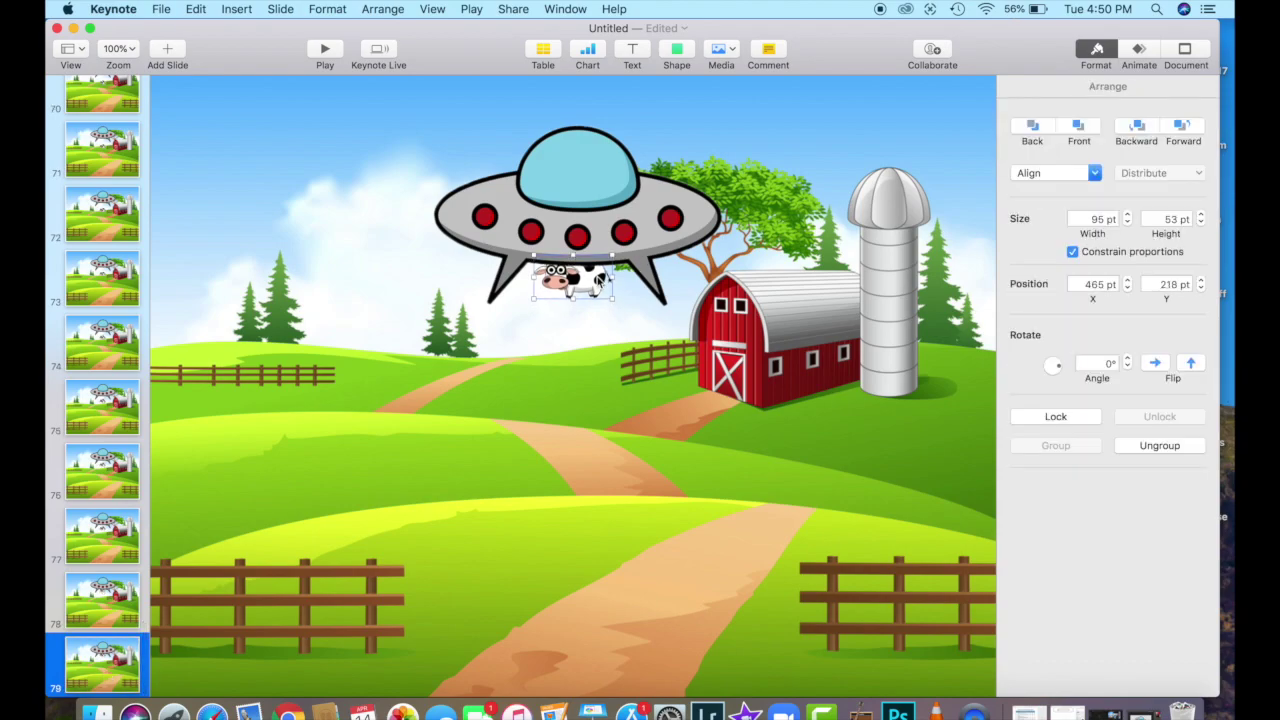
{"action": "key", "text": "Escape"}
{"action": "key", "text": "super+d"}
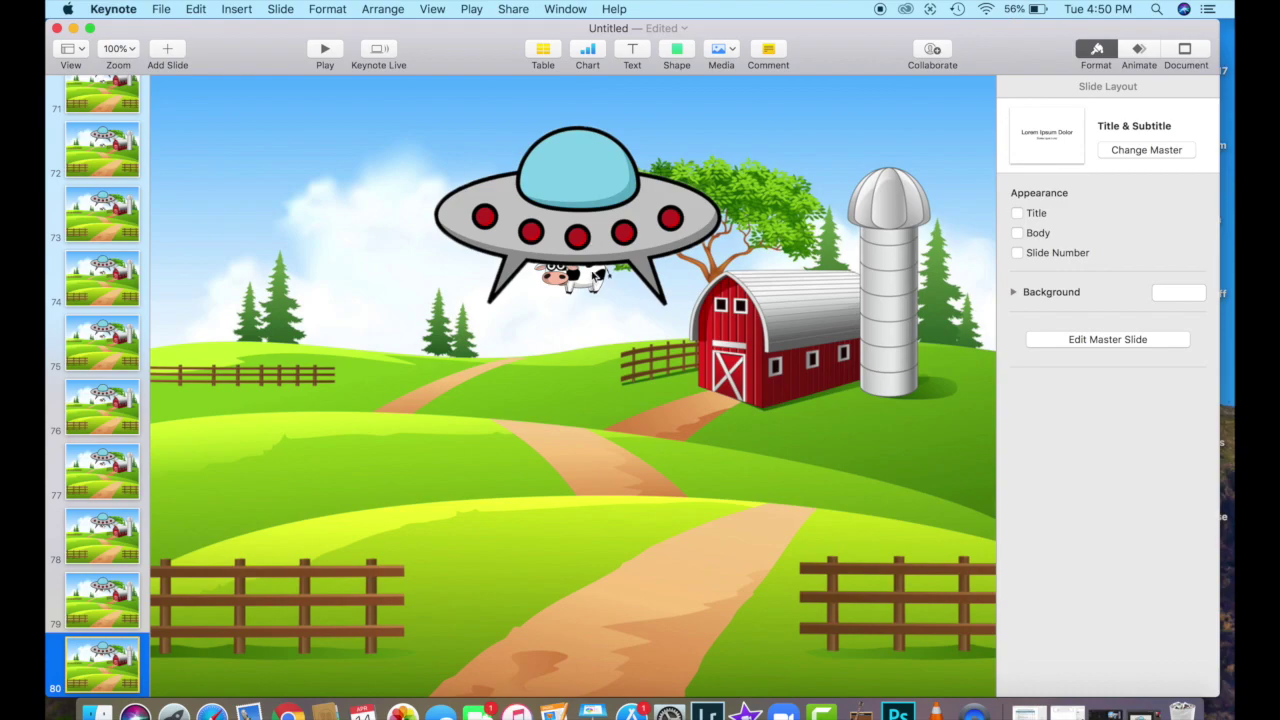
Bring the UFO in front of the cow on slide 80, and add slide 81 with the cow raised to Y 199 pt
{"action": "left_click", "coordinate": [593, 170]}
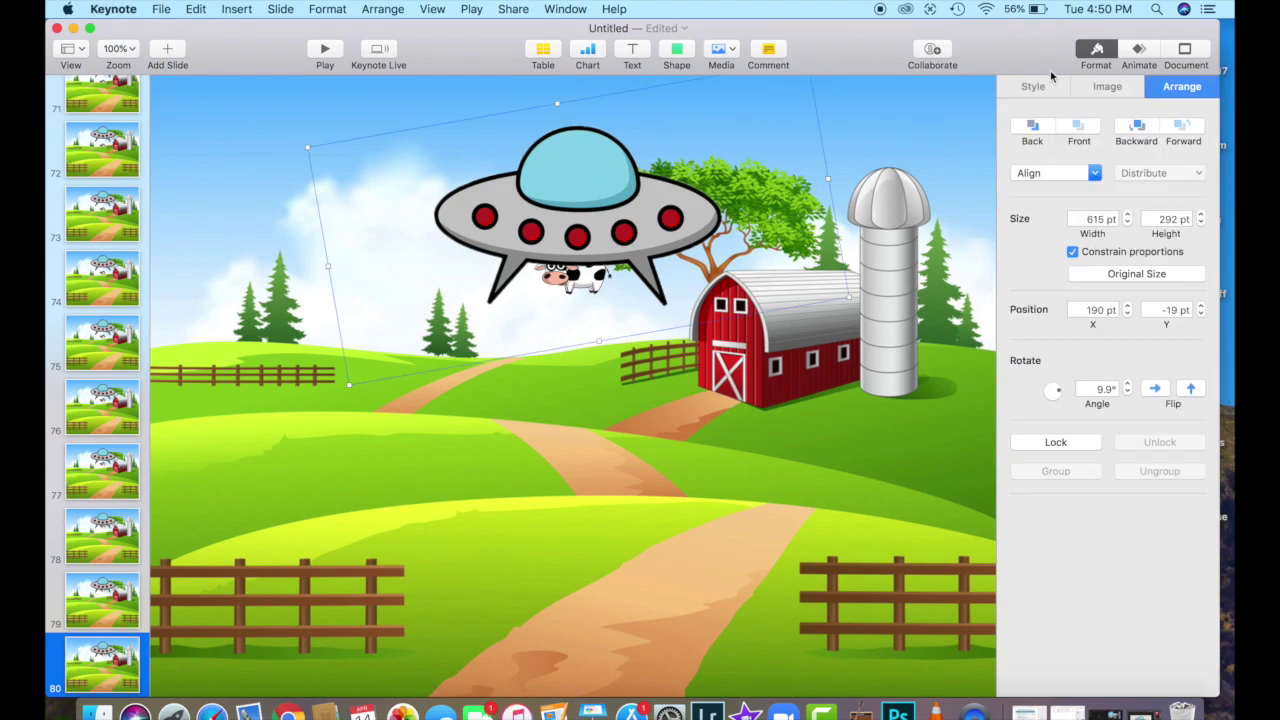
{"action": "left_click", "coordinate": [711, 356]}
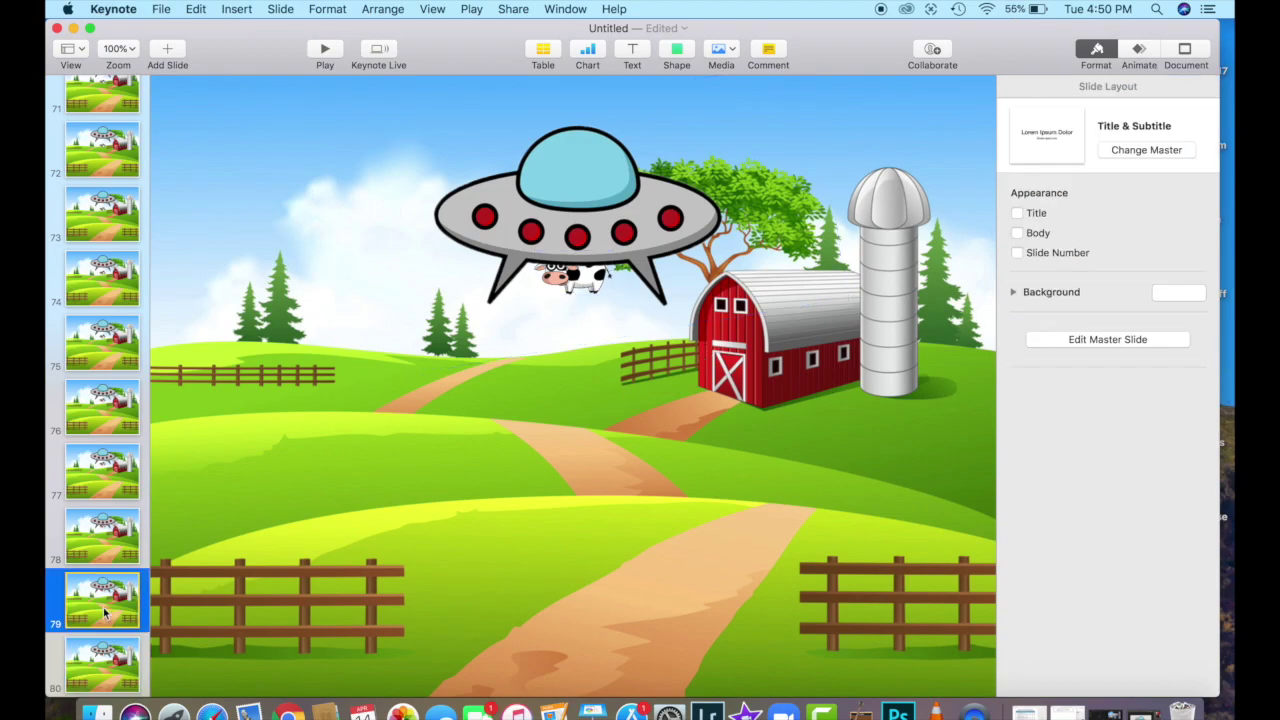
{"action": "left_click", "coordinate": [593, 279]}
{"action": "key", "text": "super+d"}
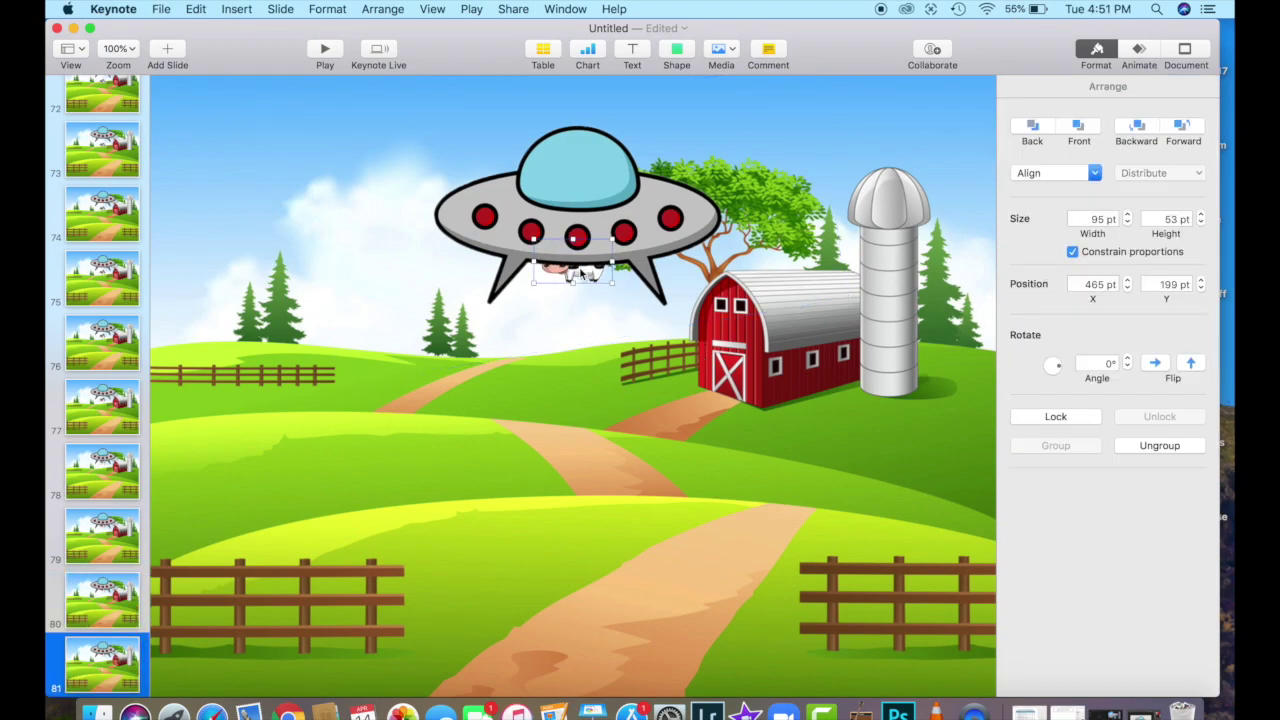
Duplicate the frame twice more, raising the cow behind the UFO to Y 189 pt on slide 82 and 173 pt on slide 83
{"action": "key", "text": "super+d"}
{"action": "left_click", "coordinate": [598, 270]}
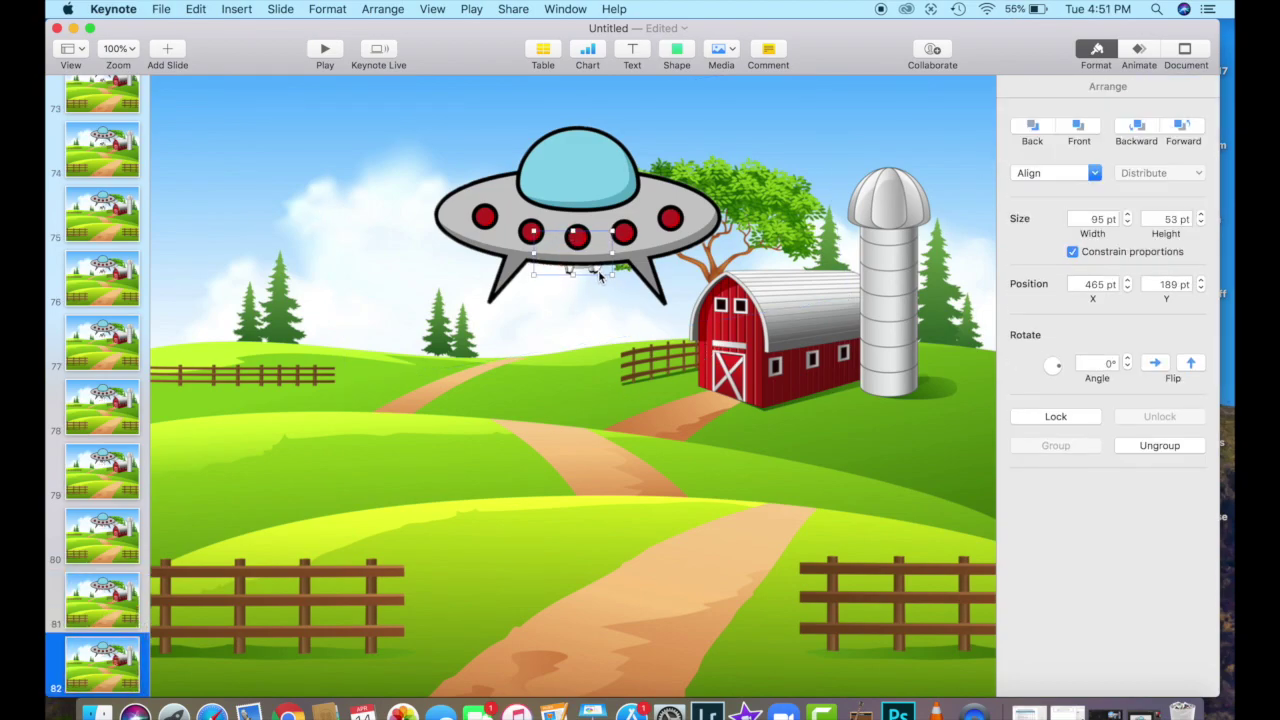
{"action": "left_click", "coordinate": [571, 277]}
{"action": "key", "text": "super+d"}
{"action": "left_click", "coordinate": [571, 277]}
{"action": "left_click", "coordinate": [570, 277]}
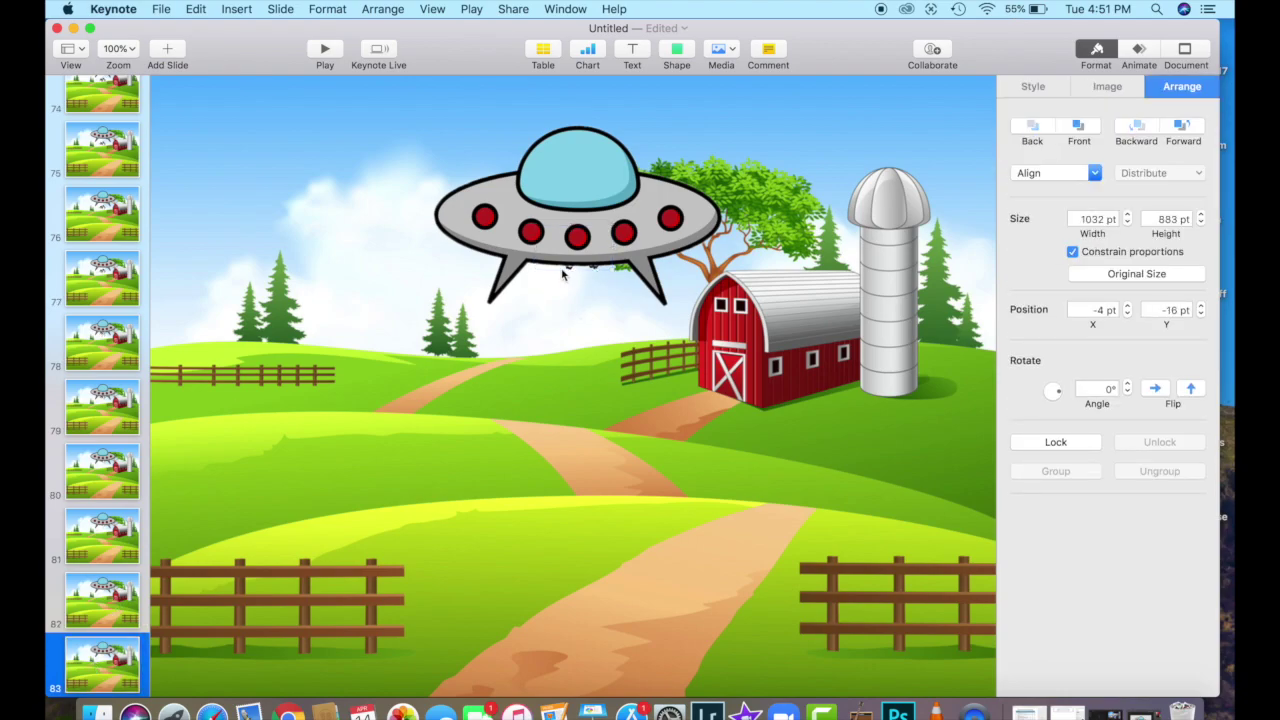
{"action": "left_click", "coordinate": [570, 275]}
{"action": "key", "text": "shift+Up"}
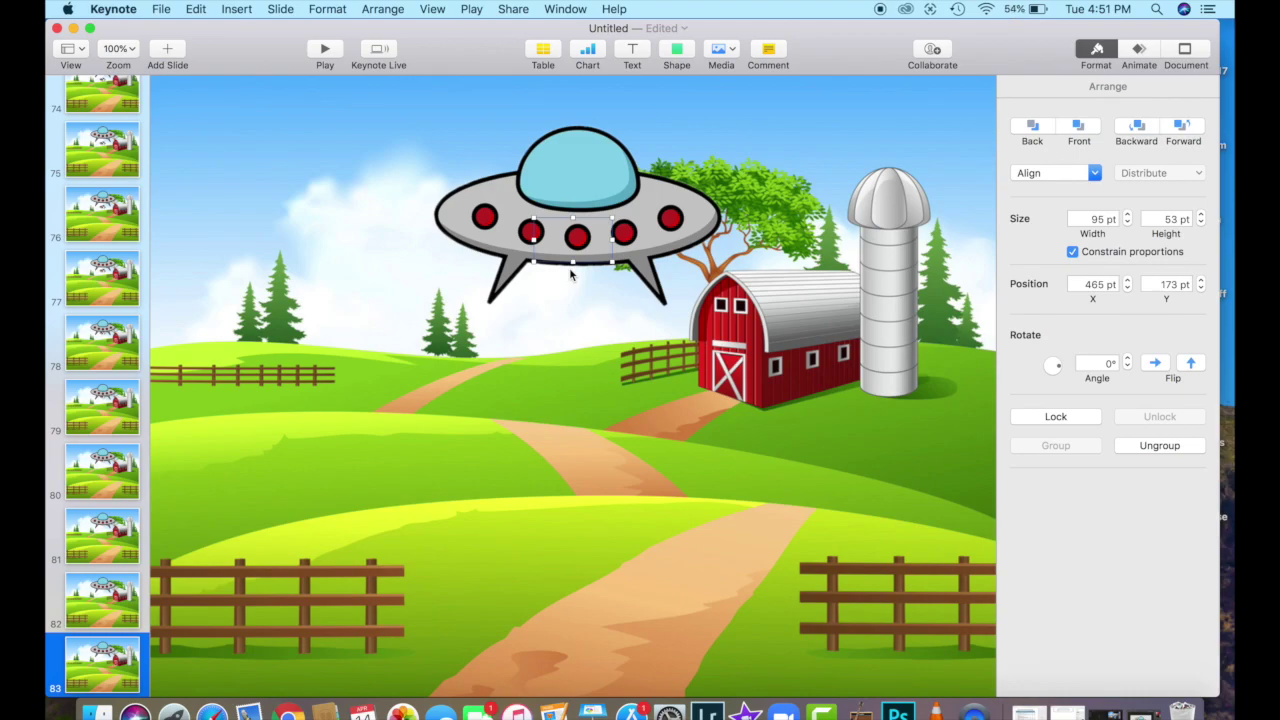
{"action": "key", "text": "Escape"}
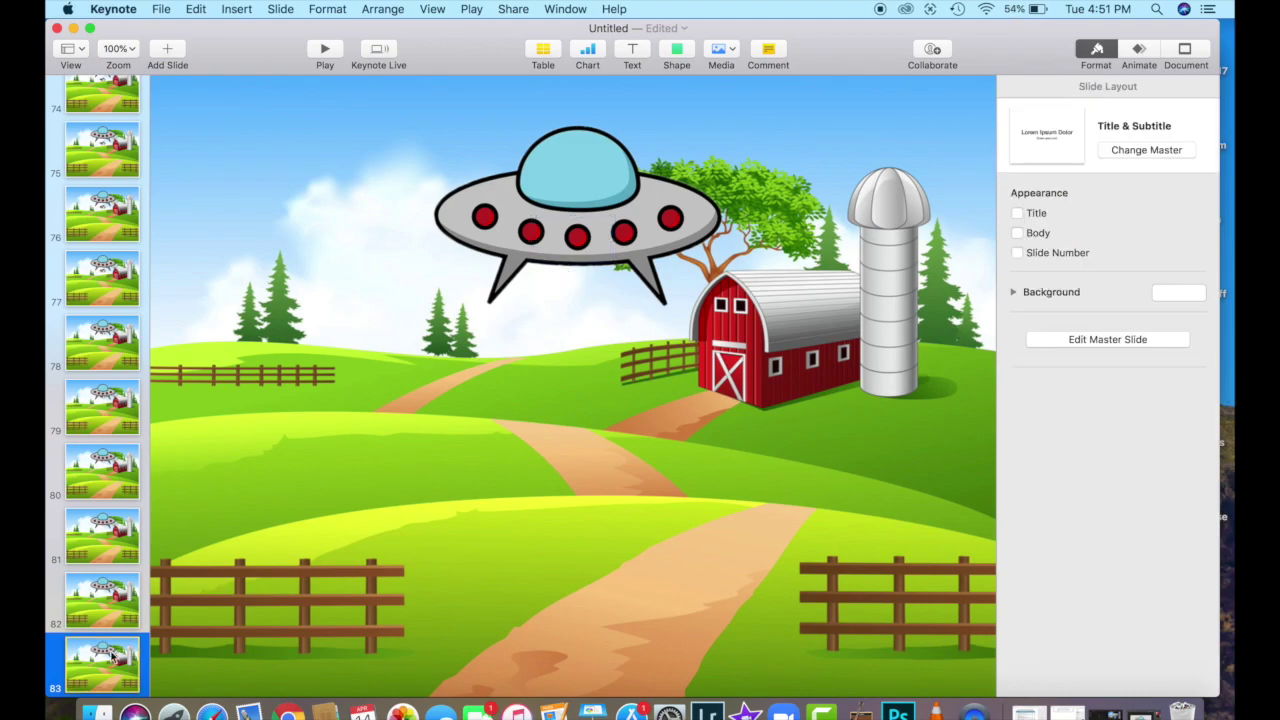
Step through all the slides from the first to slide 83 to preview the animation's motion
{"action": "key", "text": "Home"}
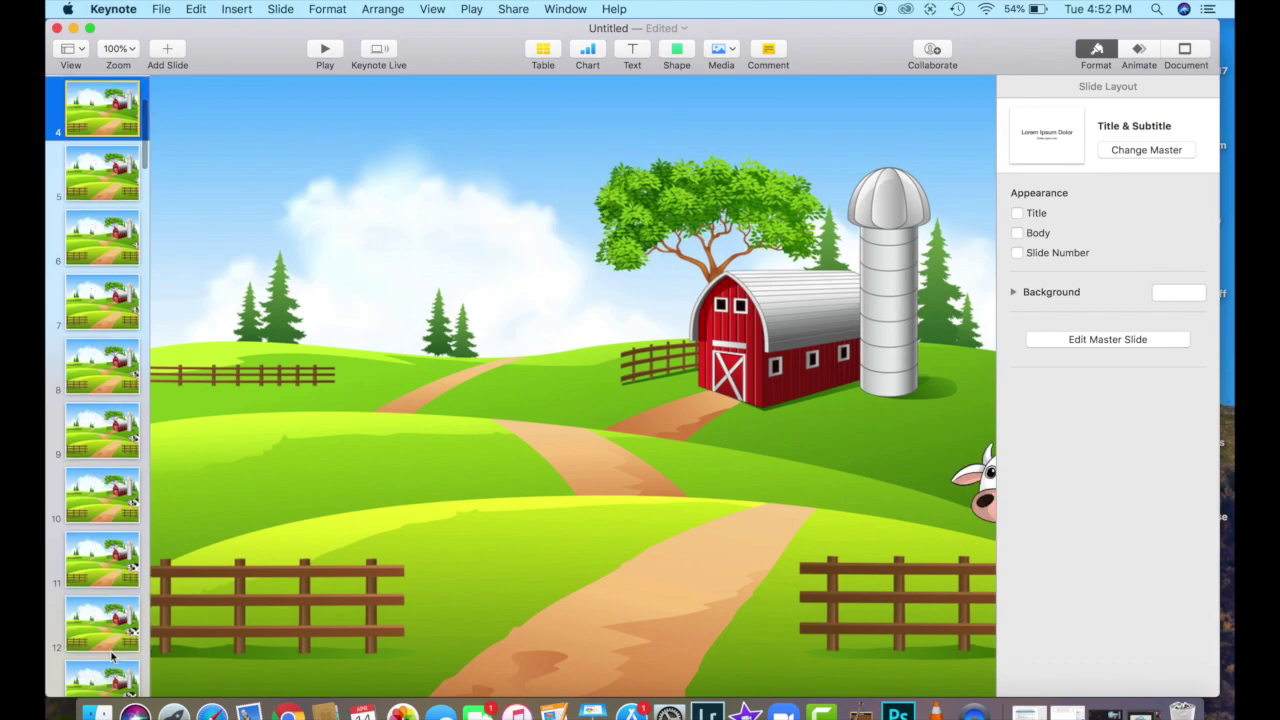
{"action": "key", "text": "Down"}
{"action": "key", "text": "Down"}
{"action": "key", "text": "Down"}
{"action": "key", "text": "Down"}
{"action": "key", "text": "Down"}
{"action": "key", "text": "Down"}
{"action": "key", "text": "Down"}
{"action": "key", "text": "Down"}
{"action": "key", "text": "Down"}
{"action": "key", "text": "Down"}
{"action": "key", "text": "Down"}
{"action": "key", "text": "Down"}
{"action": "key", "text": "Down"}
{"action": "key", "text": "Down"}
{"action": "key", "text": "Down"}
{"action": "key", "text": "Down"}
{"action": "key", "text": "Down"}
{"action": "key", "text": "Down"}
{"action": "key", "text": "Down"}
{"action": "key", "text": "Down"}
{"action": "key", "text": "Down"}
{"action": "key", "text": "Down"}
{"action": "key", "text": "Down"}
{"action": "key", "text": "Down"}
{"action": "key", "text": "Down"}
{"action": "key", "text": "Down"}
{"action": "key", "text": "Down"}
{"action": "key", "text": "Down"}
{"action": "key", "text": "Down"}
{"action": "key", "text": "Down"}
{"action": "key", "text": "Down"}
{"action": "key", "text": "Down"}
{"action": "key", "text": "Down"}
{"action": "key", "text": "Down"}
{"action": "key", "text": "Down"}
{"action": "key", "text": "Down"}
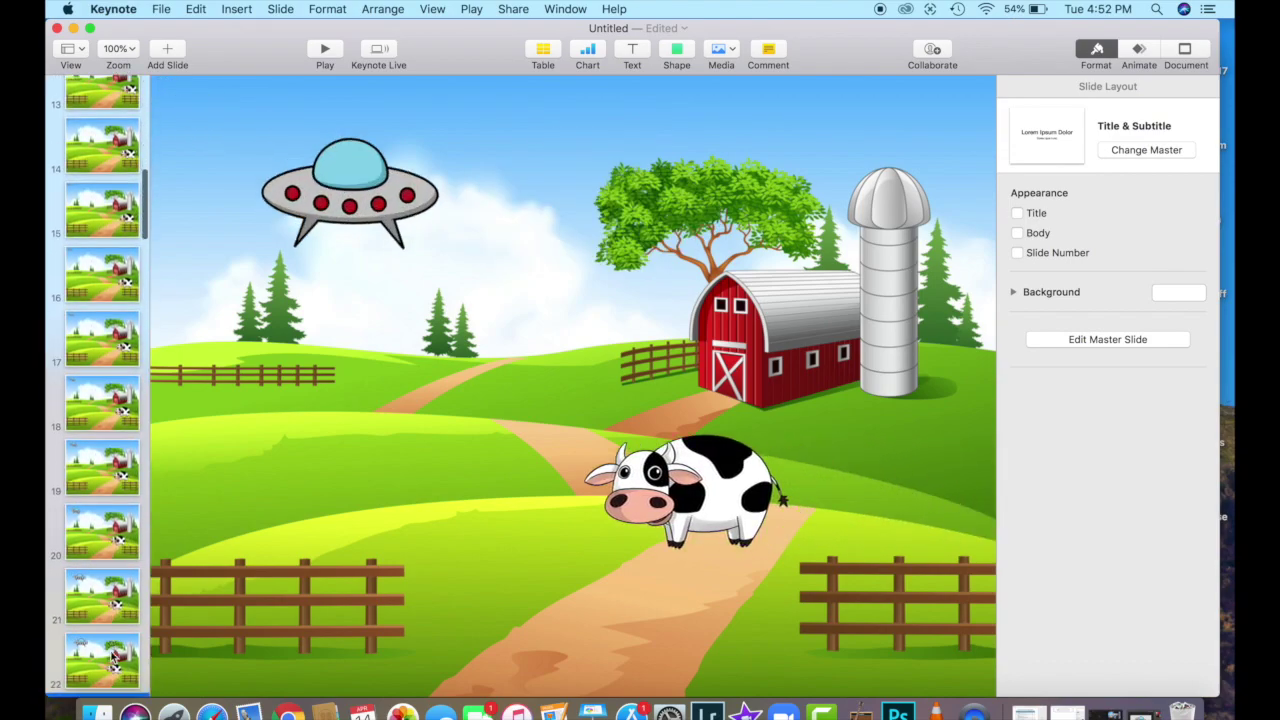
{"action": "key", "text": "Down"}
{"action": "key", "text": "Down"}
{"action": "key", "text": "Down"}
{"action": "key", "text": "Down"}
{"action": "key", "text": "Down"}
{"action": "key", "text": "Down"}
{"action": "key", "text": "Down"}
{"action": "key", "text": "Down"}
{"action": "key", "text": "Down"}
{"action": "key", "text": "Down"}
{"action": "key", "text": "Down"}
{"action": "key", "text": "Down"}
{"action": "key", "text": "Down"}
{"action": "key", "text": "Down"}
{"action": "key", "text": "Down"}
{"action": "key", "text": "Down"}
{"action": "key", "text": "Down"}
{"action": "key", "text": "Down"}
{"action": "key", "text": "Down"}
{"action": "key", "text": "Down"}
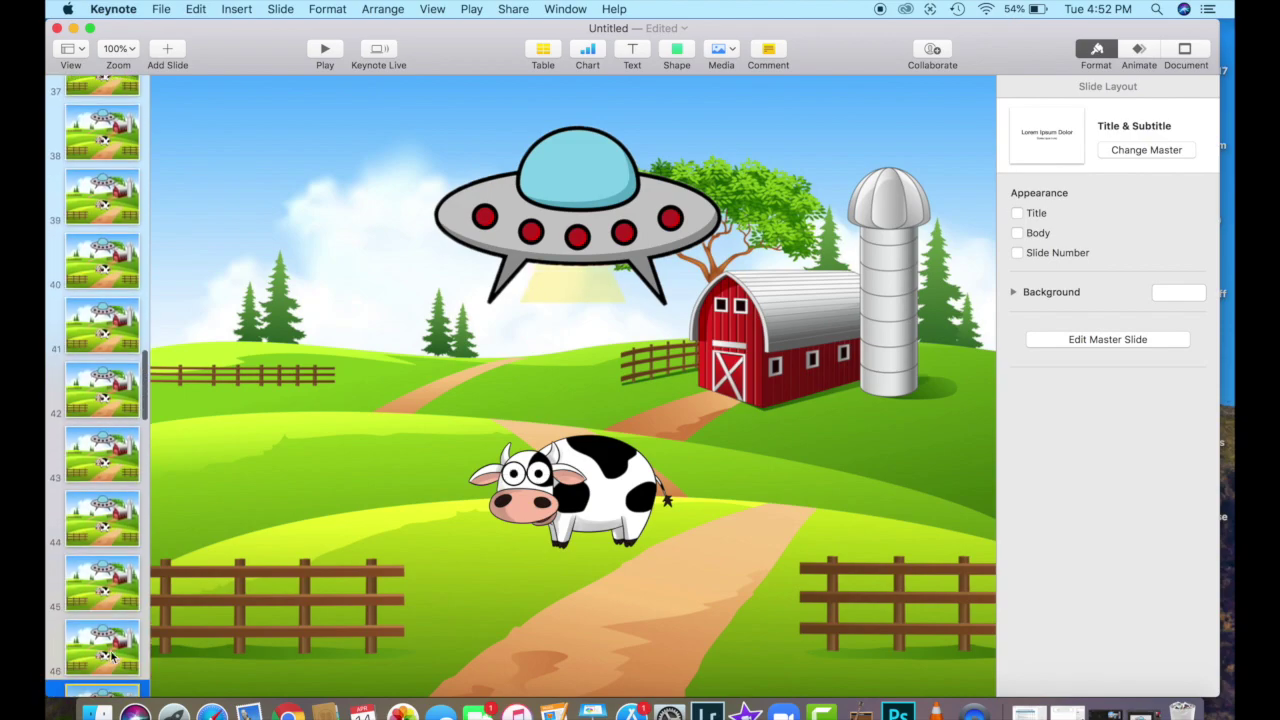
{"action": "key", "text": "Down"}
{"action": "key", "text": "Down"}
{"action": "key", "text": "Down"}
{"action": "key", "text": "Down"}
{"action": "key", "text": "Down"}
{"action": "key", "text": "Down"}
{"action": "key", "text": "Down"}
{"action": "key", "text": "Down"}
{"action": "key", "text": "Down"}
{"action": "key", "text": "Down"}
{"action": "key", "text": "Down"}
{"action": "key", "text": "Down"}
{"action": "key", "text": "Down"}
{"action": "key", "text": "Down"}
{"action": "key", "text": "Down"}
{"action": "key", "text": "Down"}
{"action": "key", "text": "Down"}
{"action": "key", "text": "Down"}
{"action": "key", "text": "Down"}
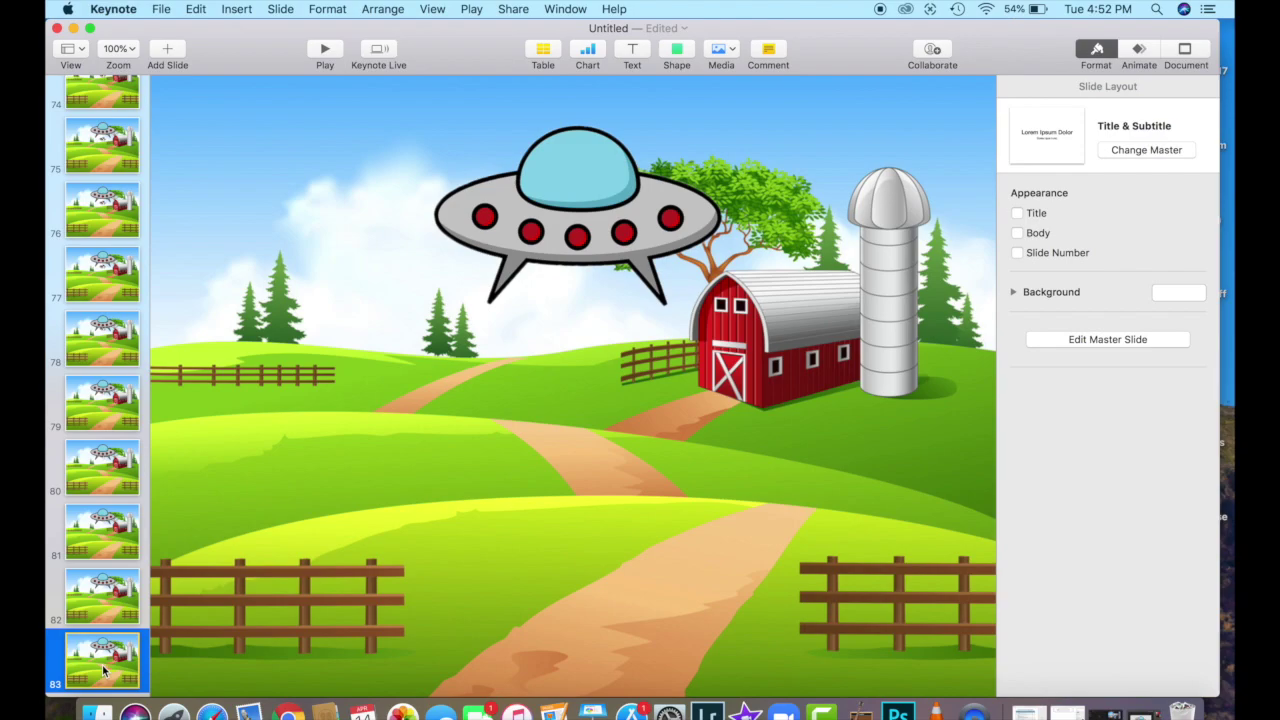
Step backward from slide 83 to slide 58 to check which of the cow-lifting frames lack the beam
{"action": "key", "text": "Up"}
{"action": "key", "text": "Up"}
{"action": "key", "text": "Up"}
{"action": "key", "text": "Up"}
{"action": "key", "text": "Up"}
{"action": "key", "text": "Up"}
{"action": "key", "text": "Up"}
{"action": "key", "text": "Up"}
{"action": "key", "text": "Up"}
{"action": "key", "text": "Up"}
{"action": "key", "text": "Up"}
{"action": "key", "text": "Up"}
{"action": "key", "text": "Up"}
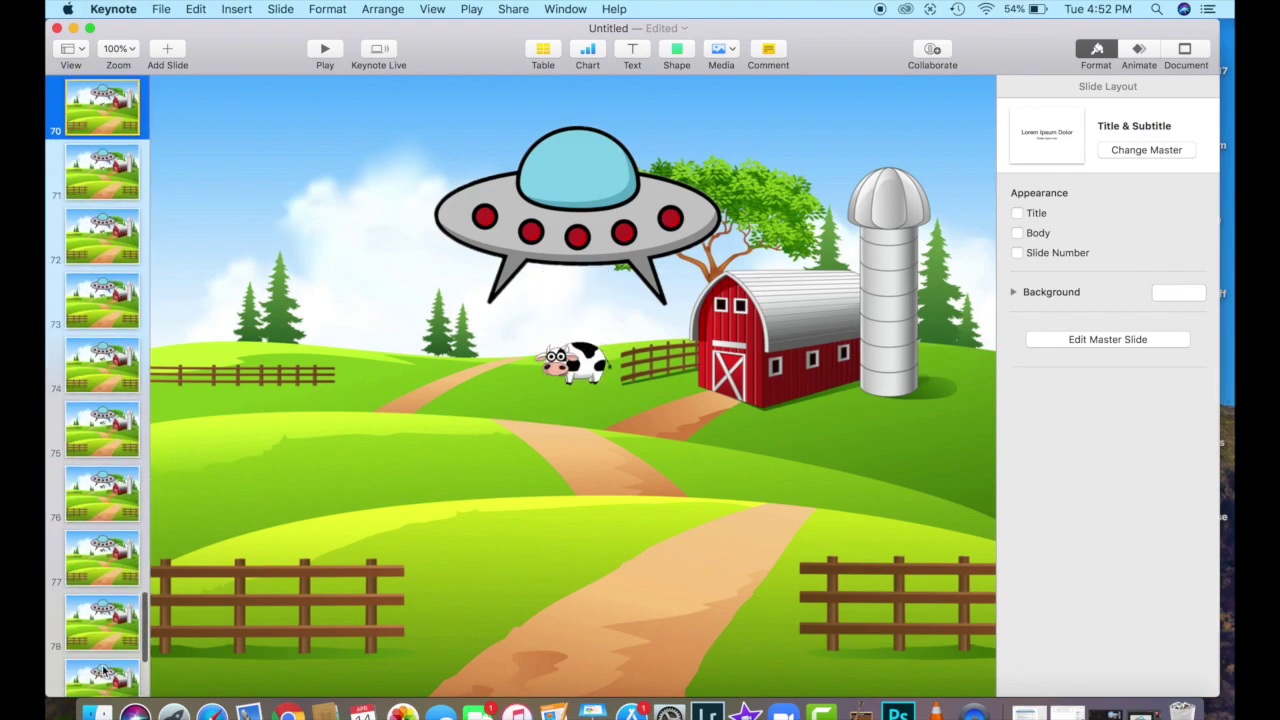
{"action": "key", "text": "Up"}
{"action": "key", "text": "Up"}
{"action": "key", "text": "Up"}
{"action": "key", "text": "Up"}
{"action": "key", "text": "Up"}
{"action": "key", "text": "Up"}
{"action": "key", "text": "Up"}
{"action": "key", "text": "Up"}
{"action": "key", "text": "Up"}
{"action": "key", "text": "Up"}
{"action": "key", "text": "Up"}
{"action": "key", "text": "Up"}
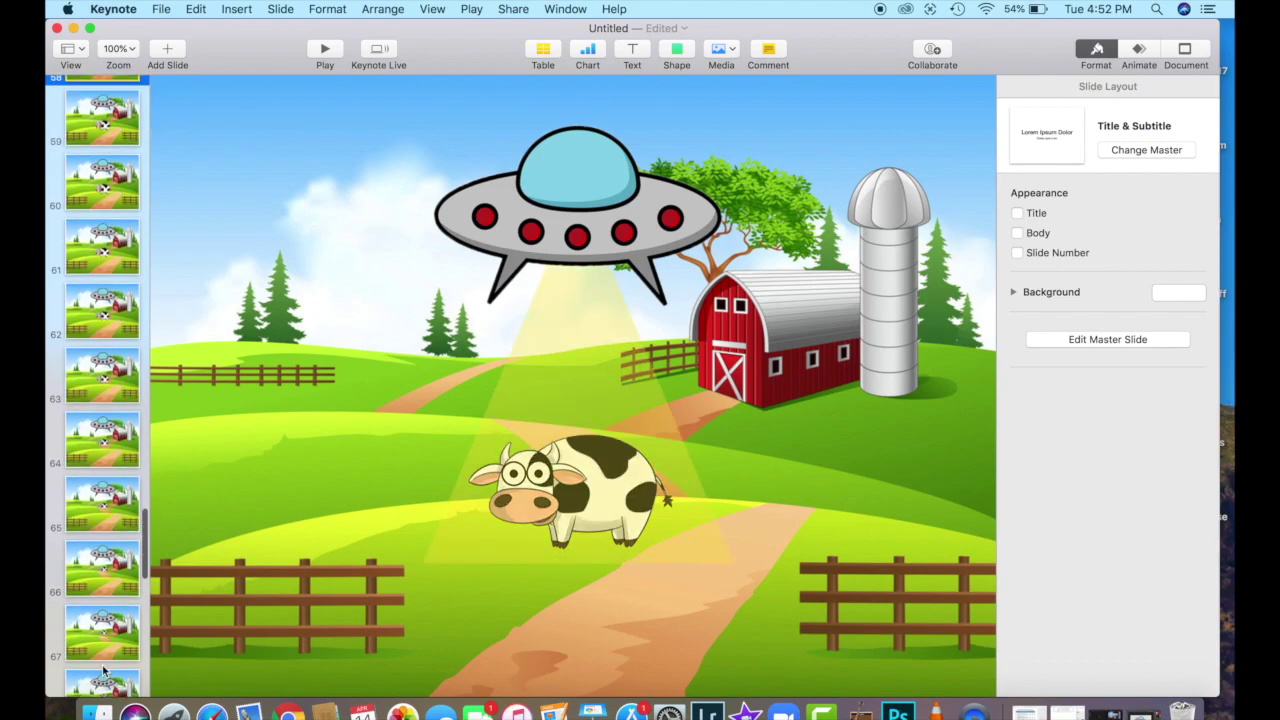
Paste the cut yellow beam onto slide 59 and bring the UFO in front of it
{"action": "key", "text": "Down"}
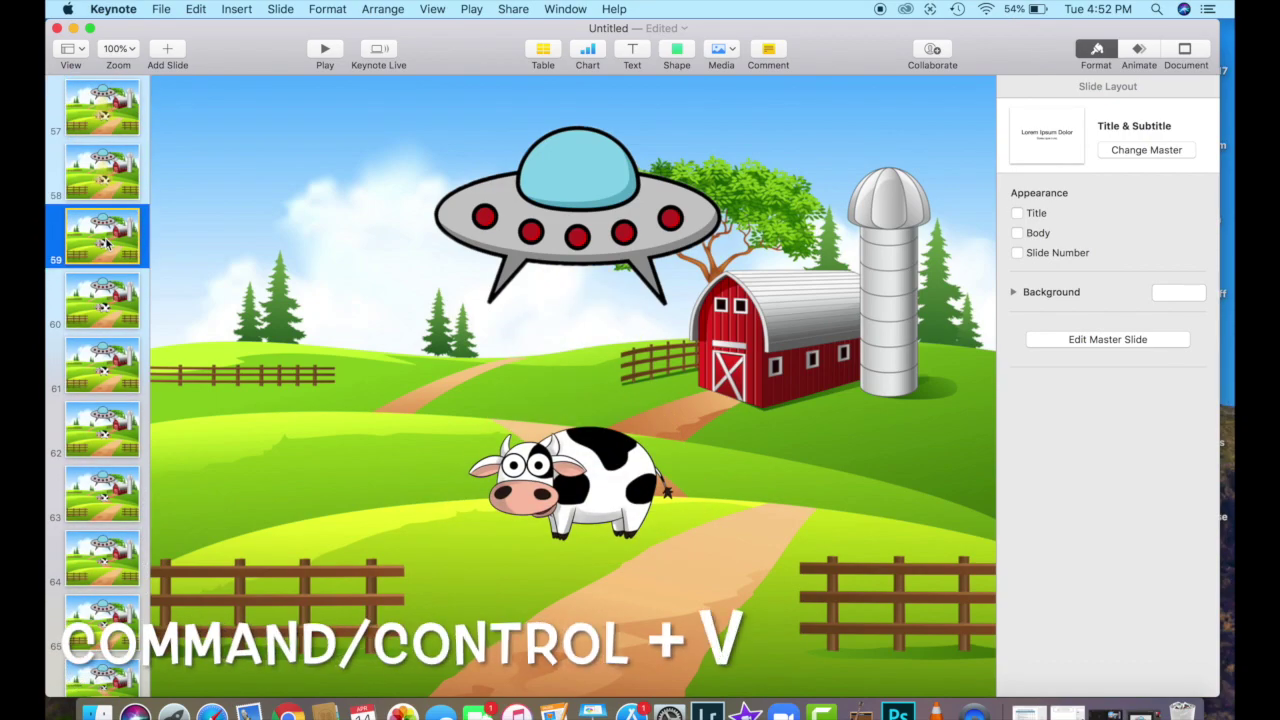
{"action": "key", "text": "super+v"}
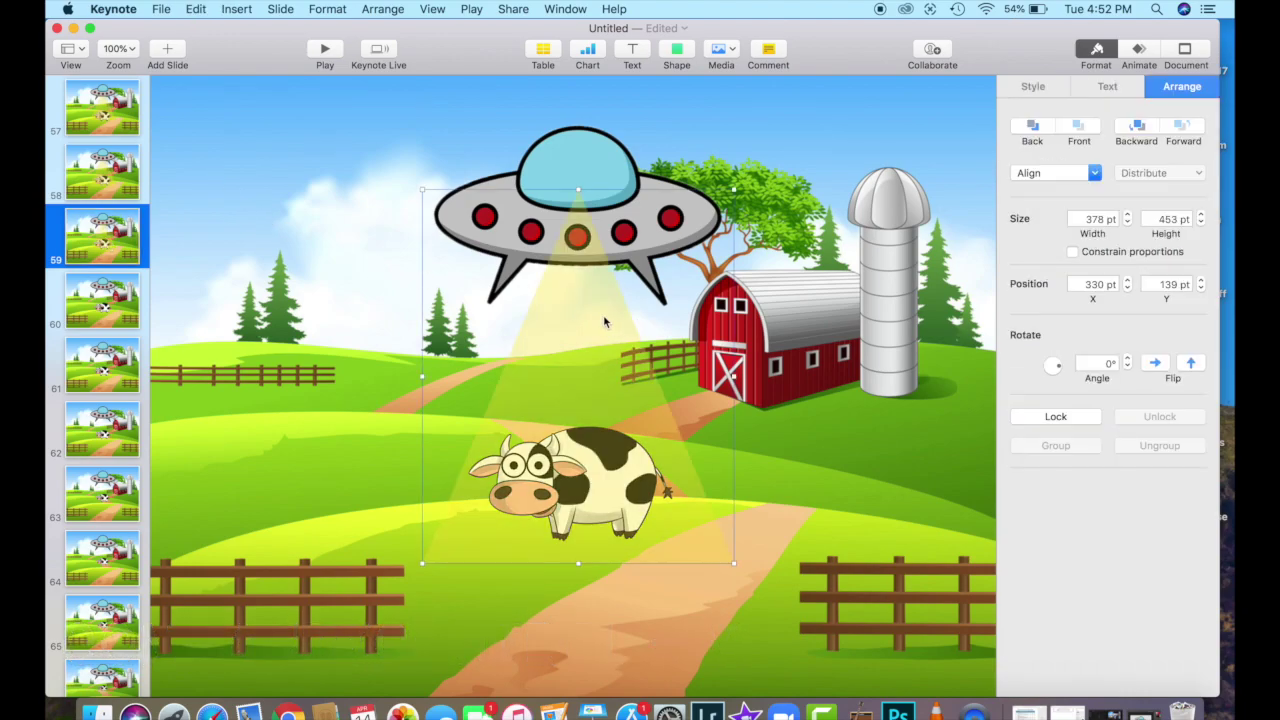
{"action": "left_click", "coordinate": [583, 150]}
{"action": "left_click", "coordinate": [1078, 128]}
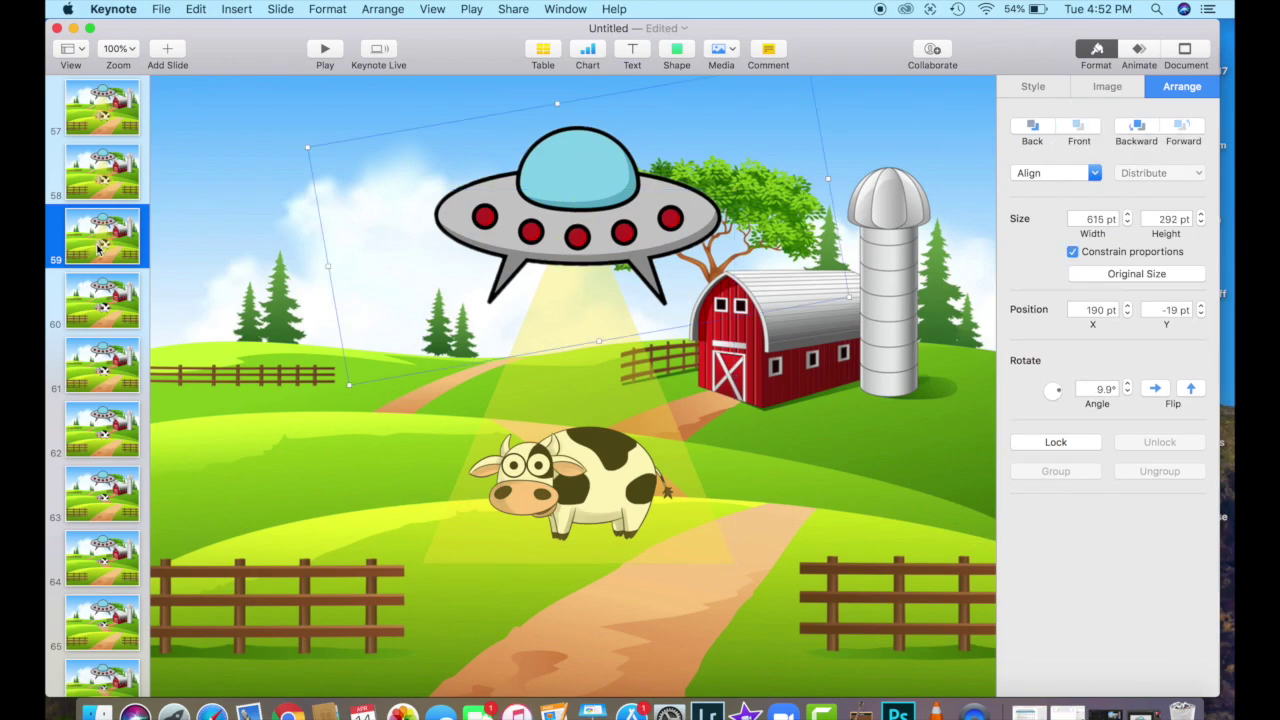
Paste the yellow beam onto slides 60 and 61 and bring the UFO in front of it on each
{"action": "left_click", "coordinate": [96, 313]}
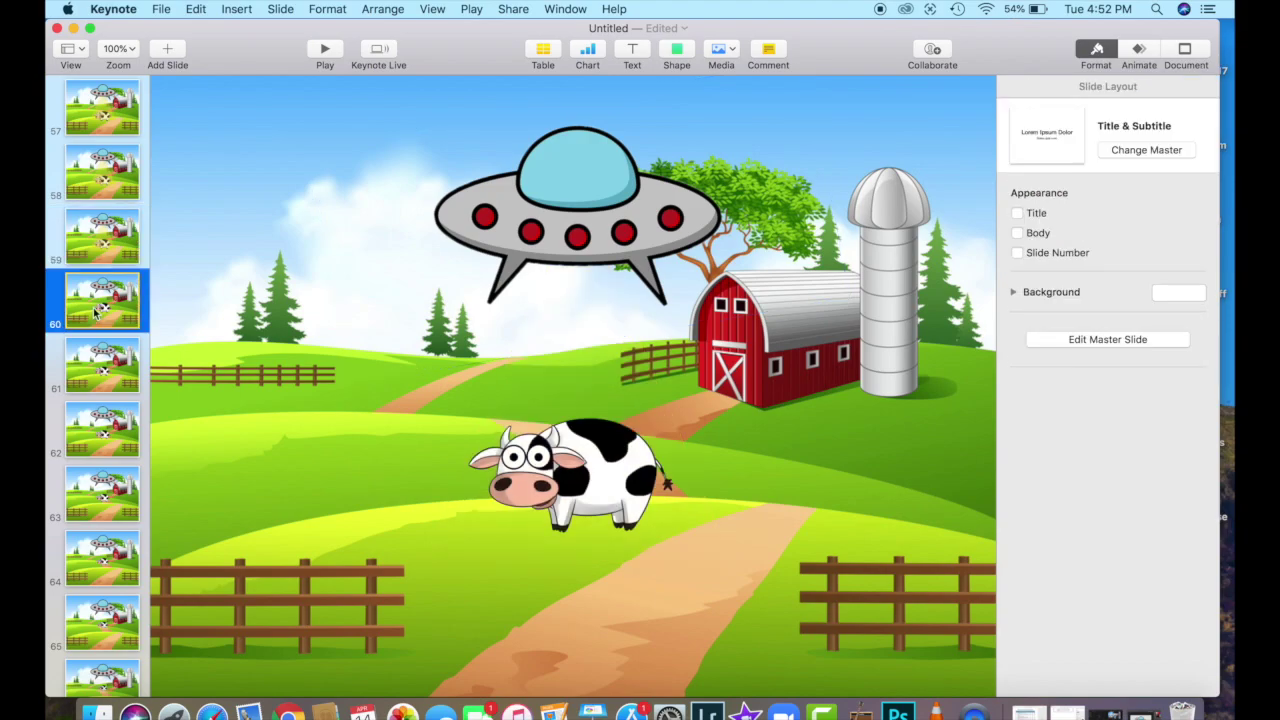
{"action": "key", "text": "super+v"}
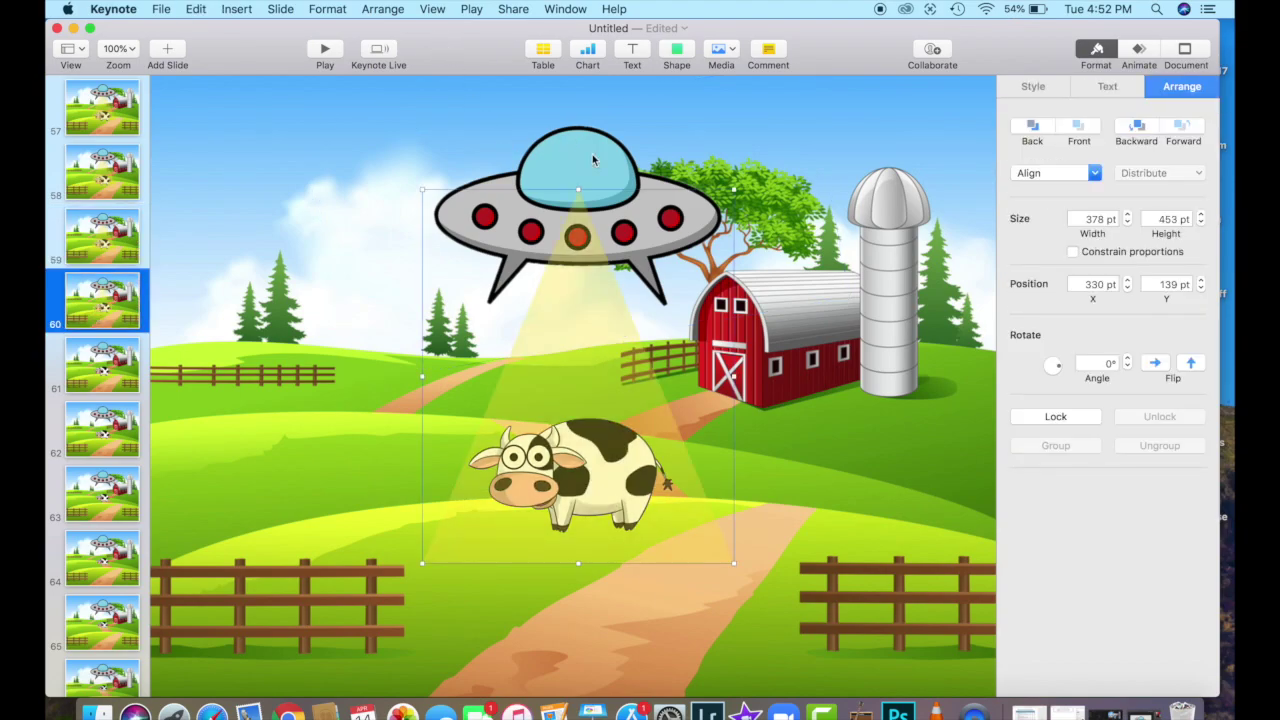
{"action": "left_click", "coordinate": [592, 160]}
{"action": "left_click", "coordinate": [102, 362]}
{"action": "key", "text": "super+v"}
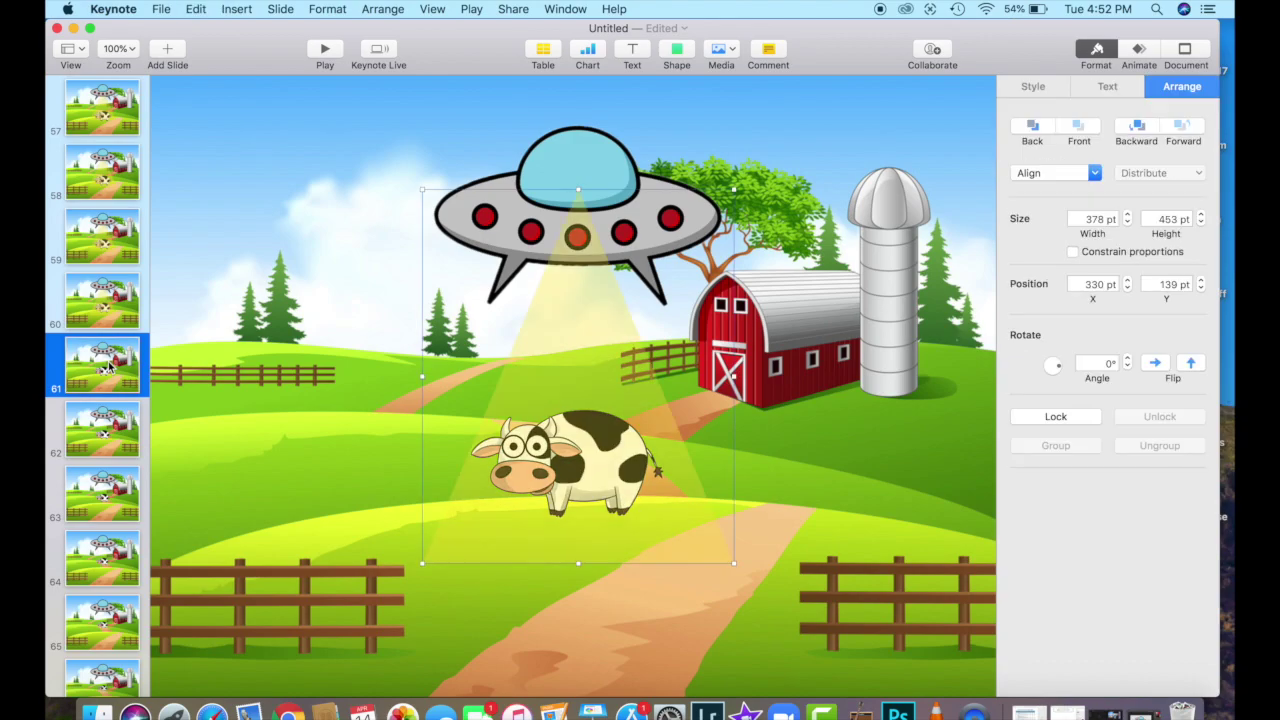
{"action": "left_click", "coordinate": [592, 168]}
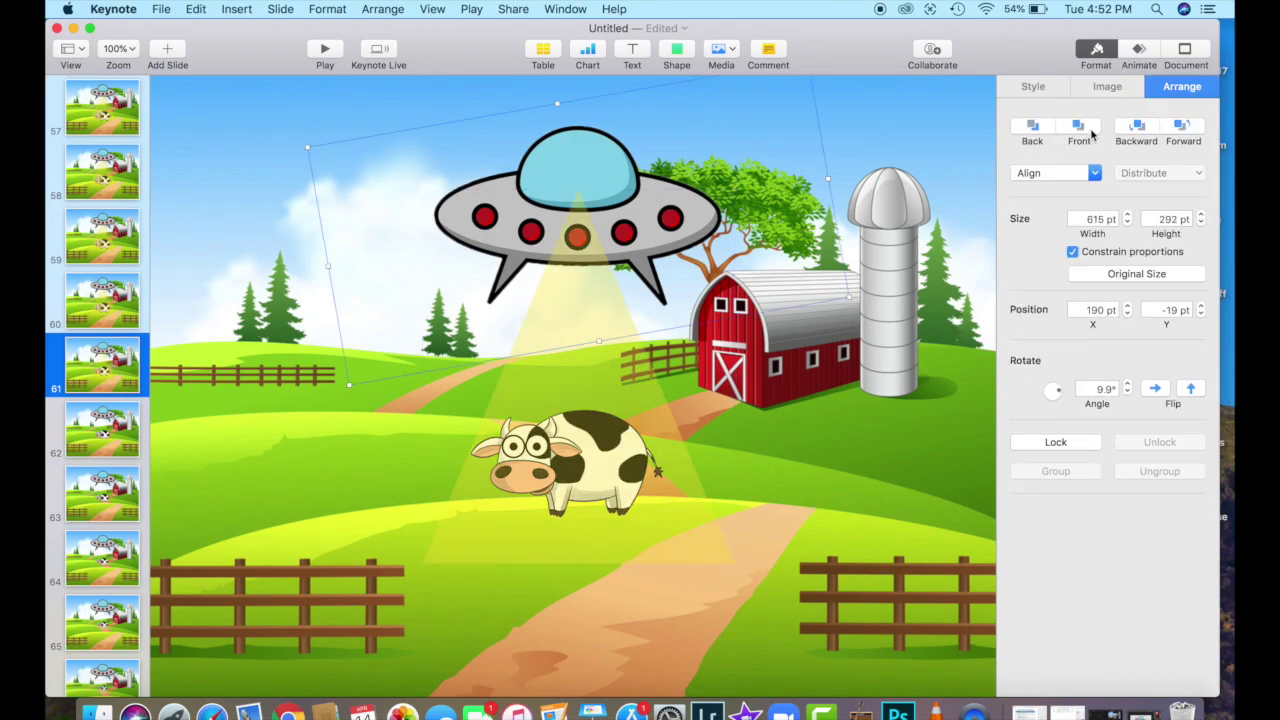
{"action": "left_click", "coordinate": [1083, 128]}
Add the yellow beam to slides 62 and 63, bringing the UFO to the front on both frames
{"action": "left_click", "coordinate": [112, 436]}
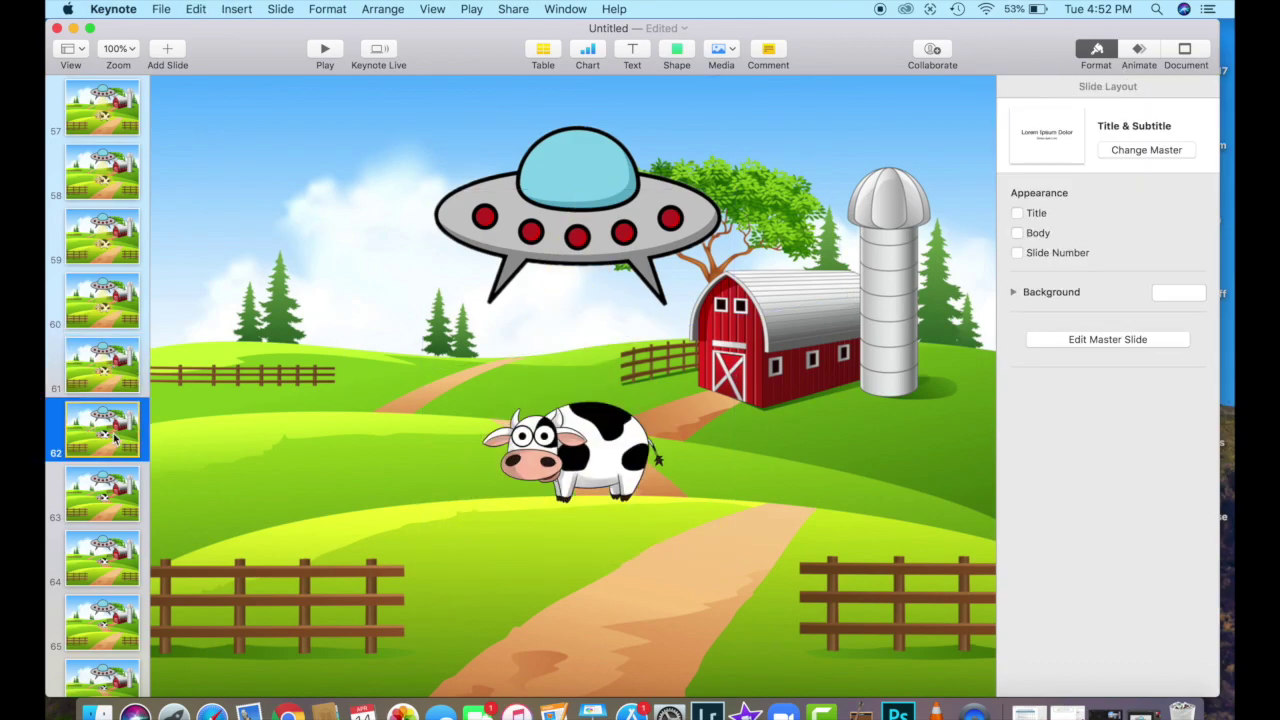
{"action": "key", "text": "super+v"}
{"action": "left_click", "coordinate": [583, 163]}
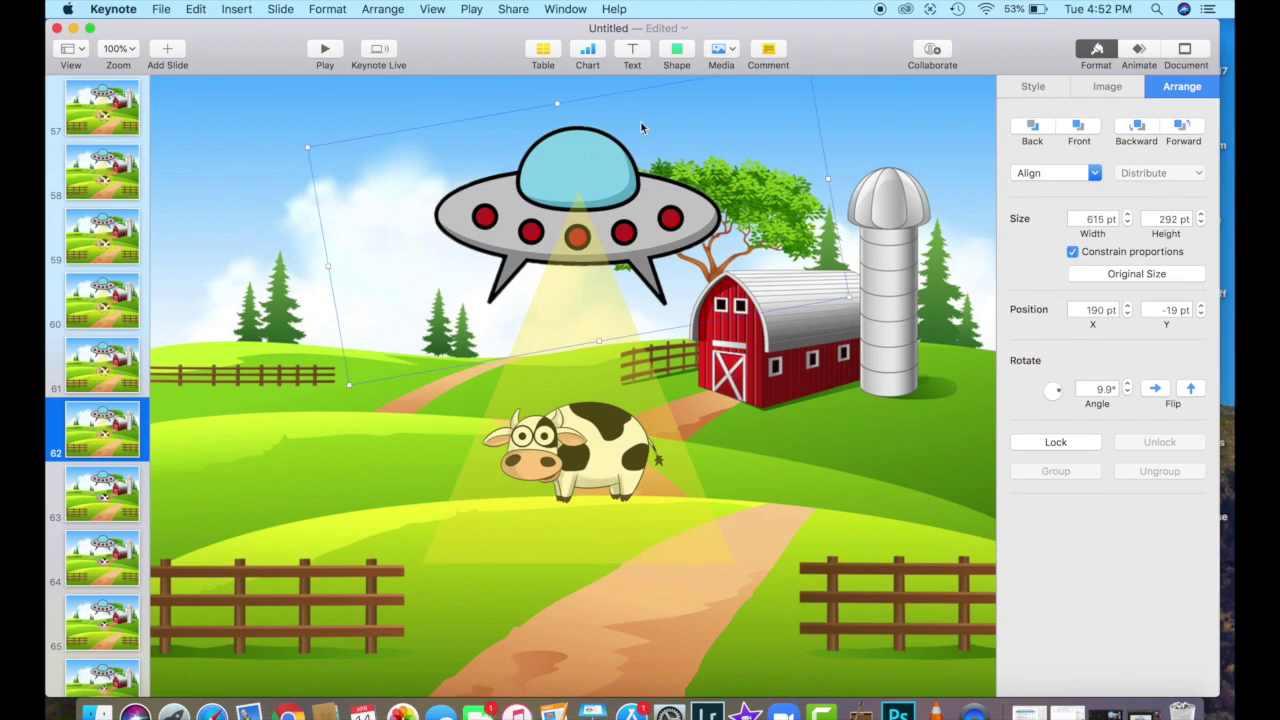
{"action": "left_click", "coordinate": [1079, 128]}
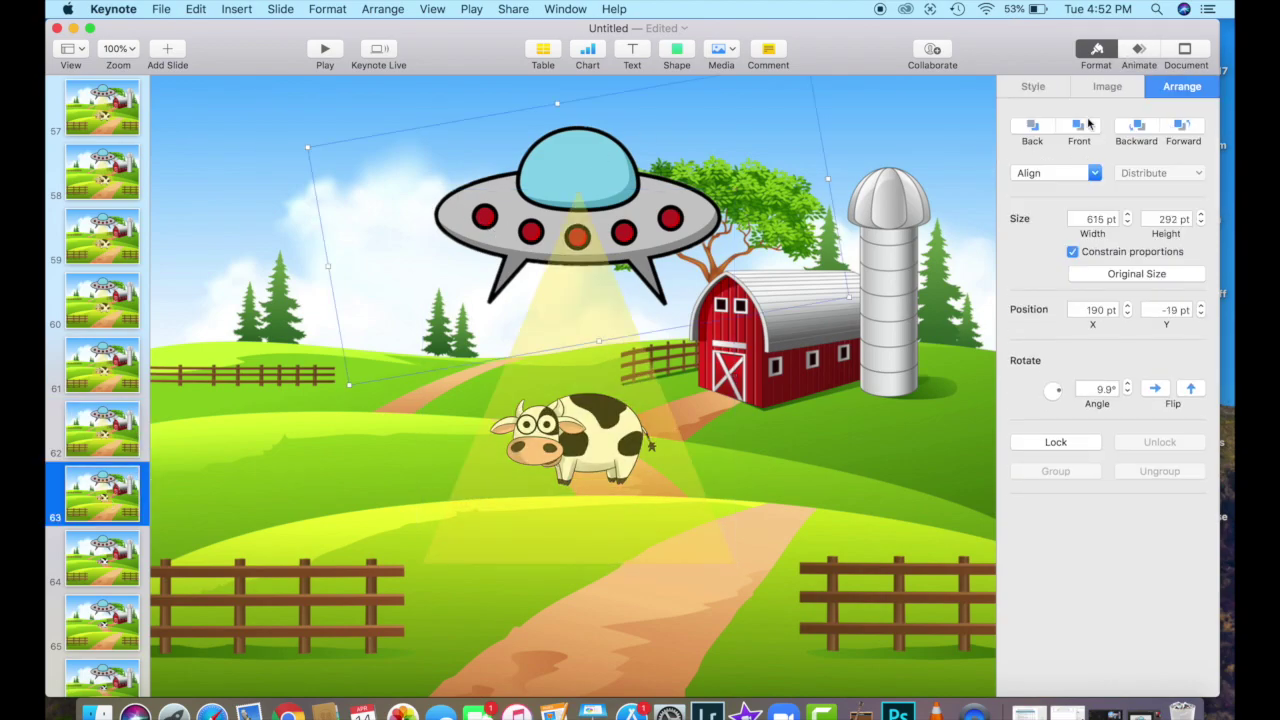
Continue pasting the beam onto slides 64, 65 and 66, placing it behind the UFO
{"action": "left_click", "coordinate": [100, 560]}
{"action": "key", "text": "super+v"}
{"action": "left_click", "coordinate": [100, 620]}
{"action": "key", "text": "super+v"}
{"action": "left_click", "coordinate": [100, 680]}
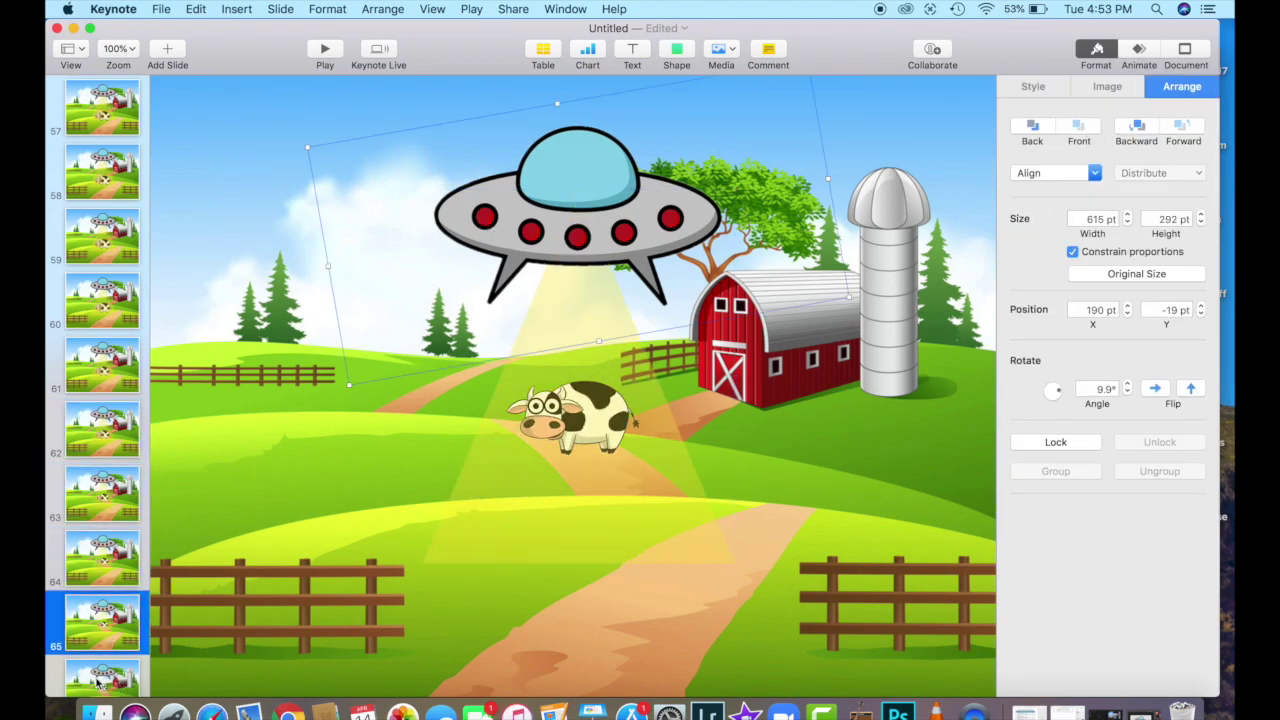
{"action": "key", "text": "super+v"}
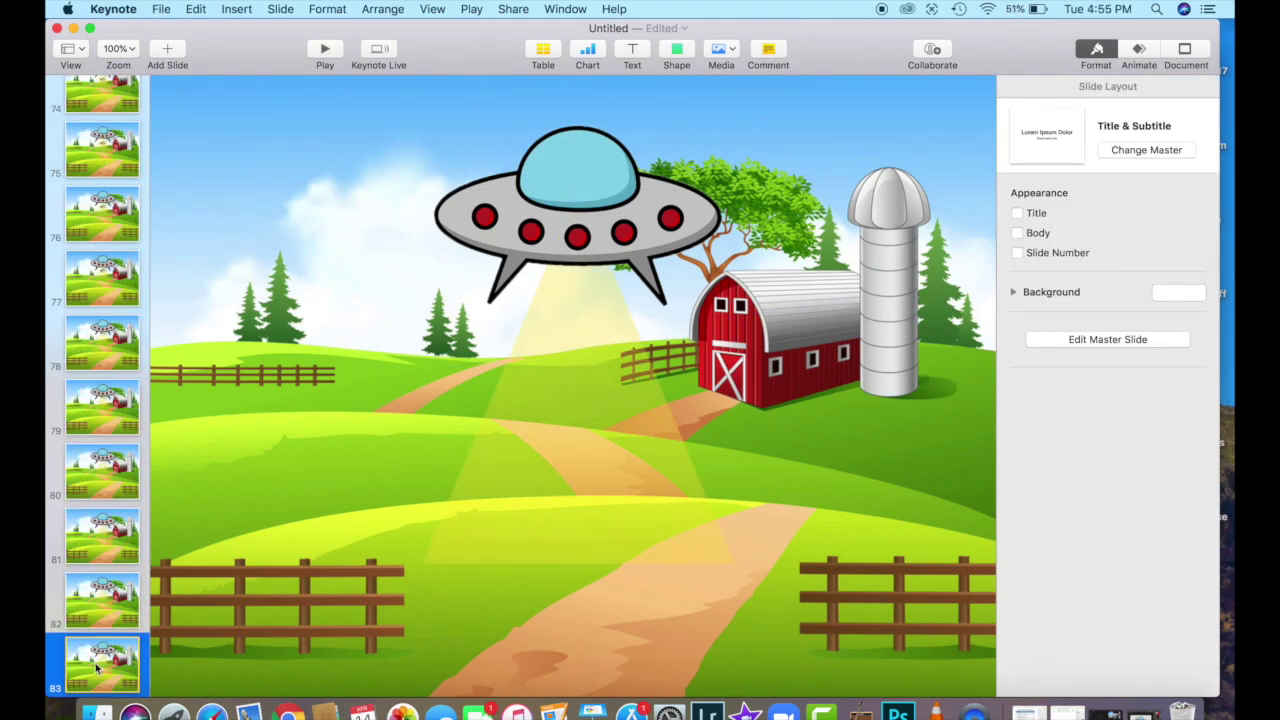
Step through the cow-lifting frames up to slide 83 to check that the beam appears on every one
{"action": "scroll", "coordinate": [100, 400], "scroll_direction": "up", "scroll_amount": 10}
{"action": "left_click", "coordinate": [97, 667]}
{"action": "key", "text": "Down"}
{"action": "key", "text": "Down"}
{"action": "key", "text": "Down"}
{"action": "key", "text": "Down"}
{"action": "key", "text": "Down"}
{"action": "key", "text": "Down"}
{"action": "key", "text": "Down"}
{"action": "key", "text": "Down"}
{"action": "key", "text": "Down"}
{"action": "key", "text": "Down"}
{"action": "key", "text": "Down"}
{"action": "key", "text": "Down"}
{"action": "key", "text": "Down"}
{"action": "key", "text": "Down"}
{"action": "key", "text": "Down"}
{"action": "key", "text": "Down"}
{"action": "key", "text": "Down"}
{"action": "key", "text": "Down"}
{"action": "key", "text": "Down"}
{"action": "key", "text": "Down"}
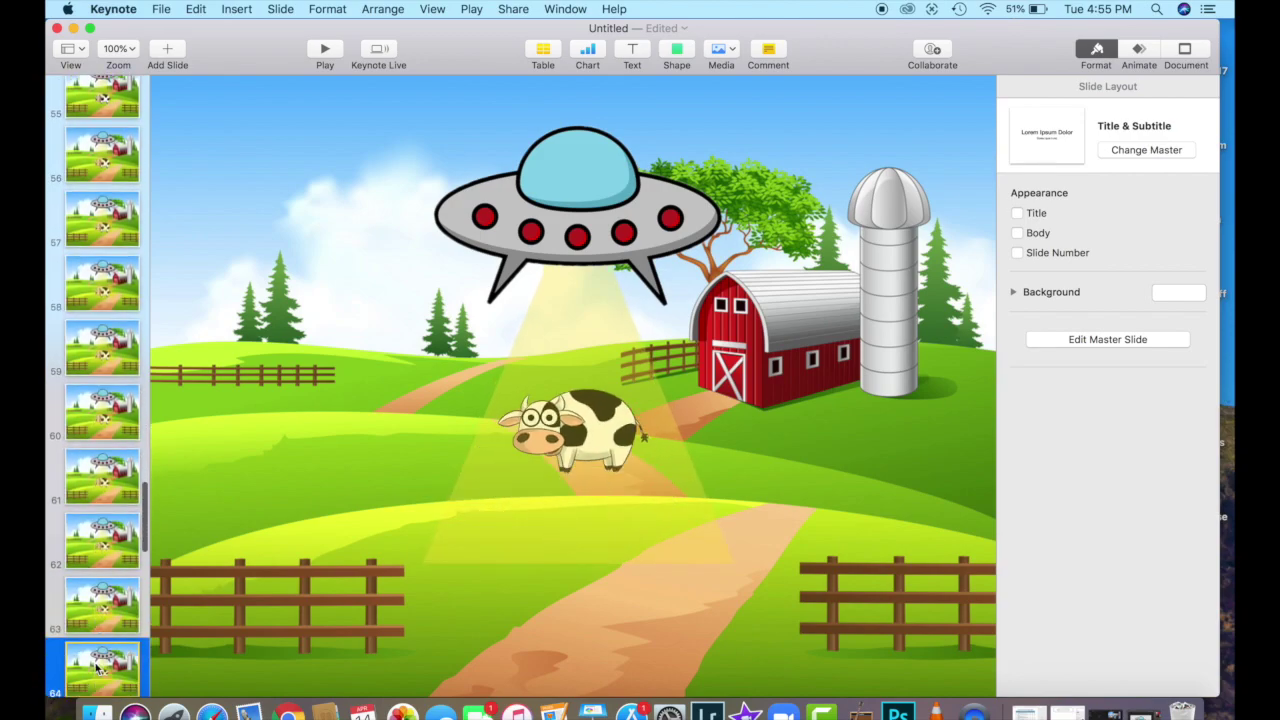
{"action": "key", "text": "Down"}
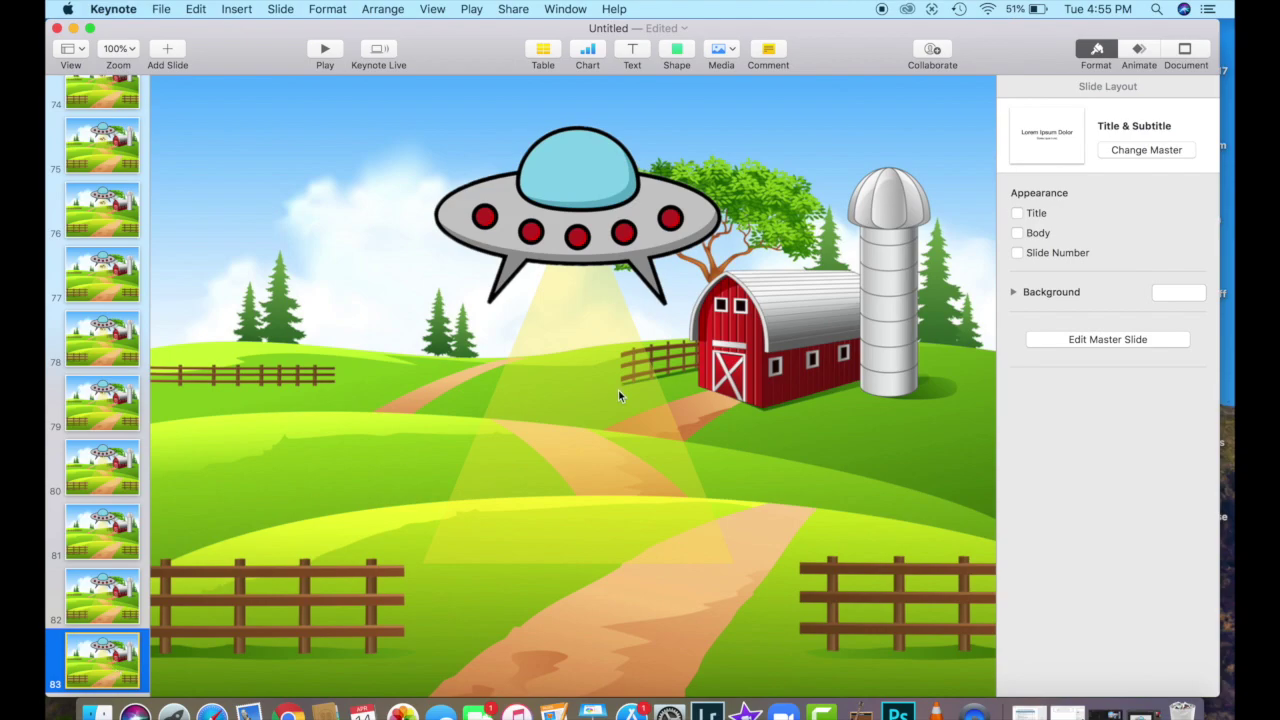
Narrow the beam to 332 pt wide on slide 83, then to 262 pt by slide 85 using duplicated frames
{"action": "left_click", "coordinate": [586, 479]}
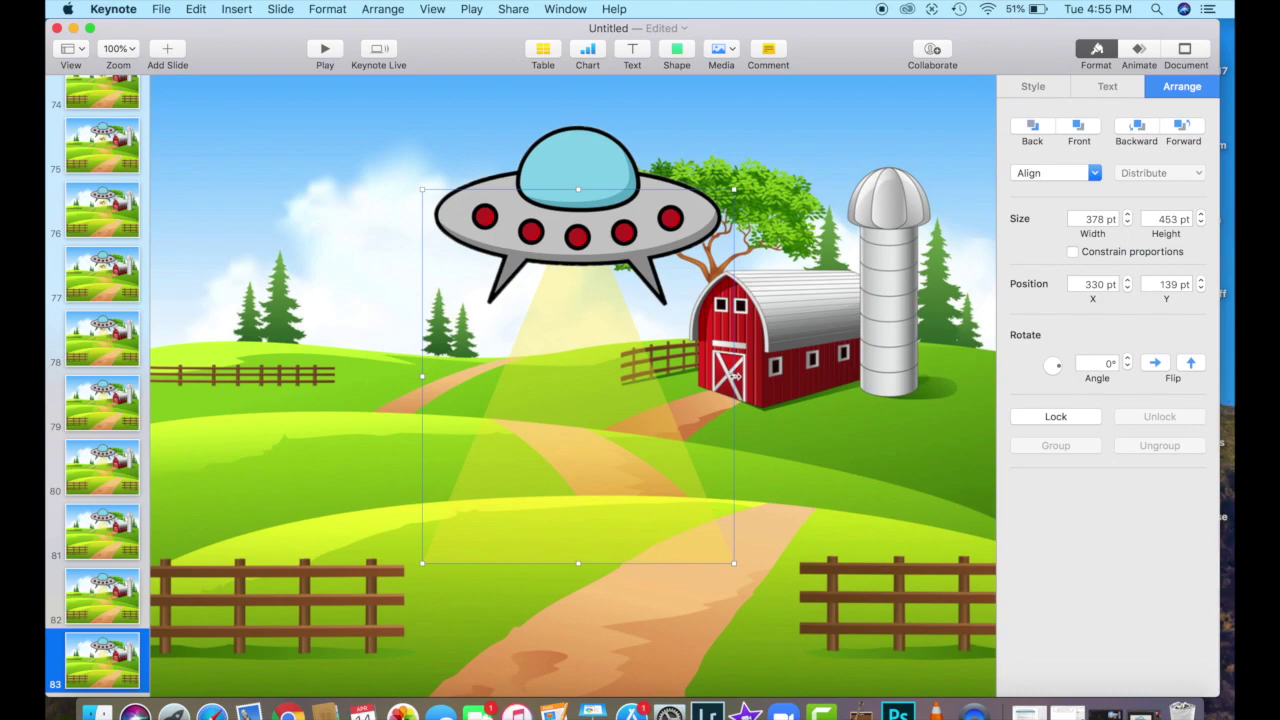
{"action": "left_click_drag", "start_coordinate": [734, 376], "coordinate": [698, 383]}
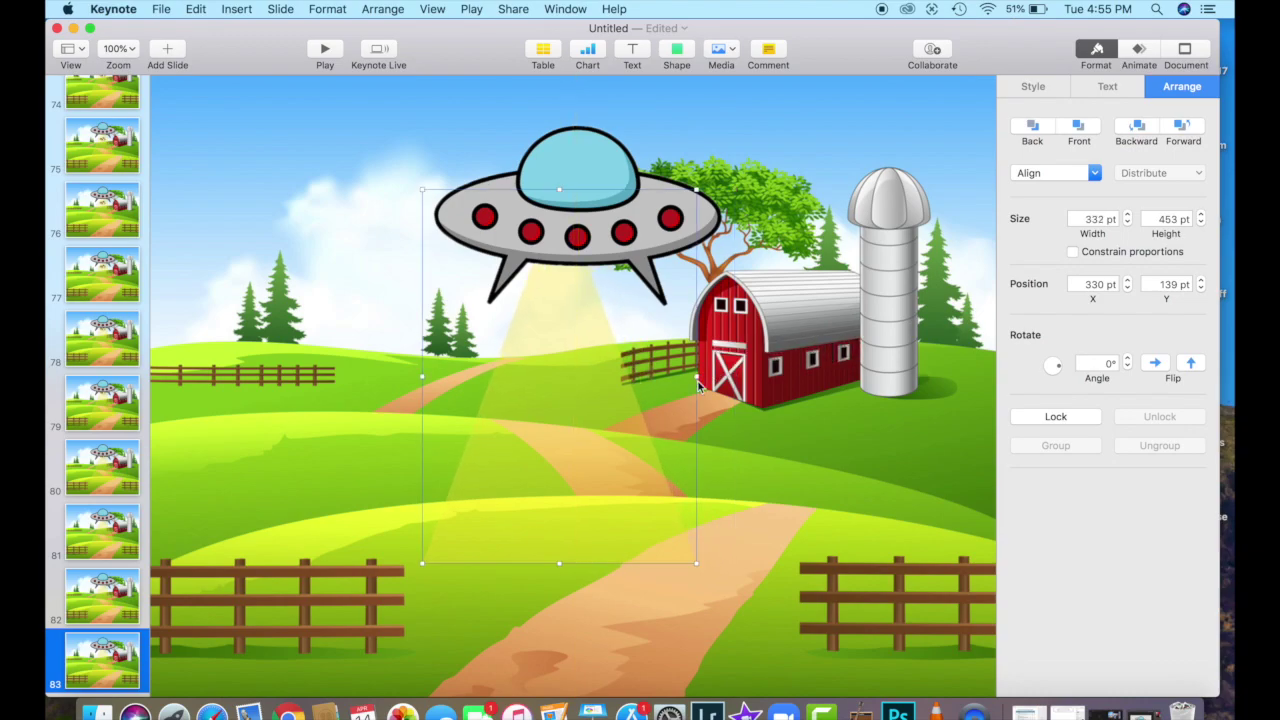
{"action": "key", "text": "super+d"}
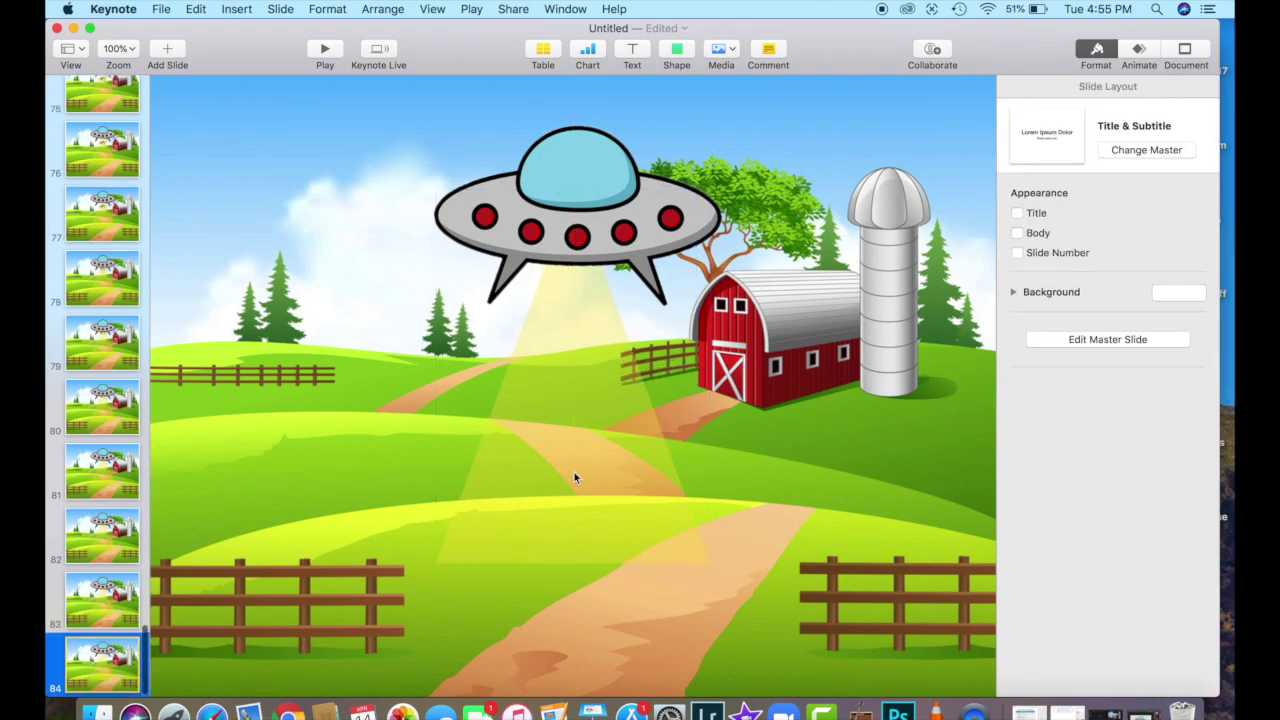
{"action": "left_click", "coordinate": [574, 472]}
{"action": "left_click_drag", "start_coordinate": [696, 376], "coordinate": [683, 379]}
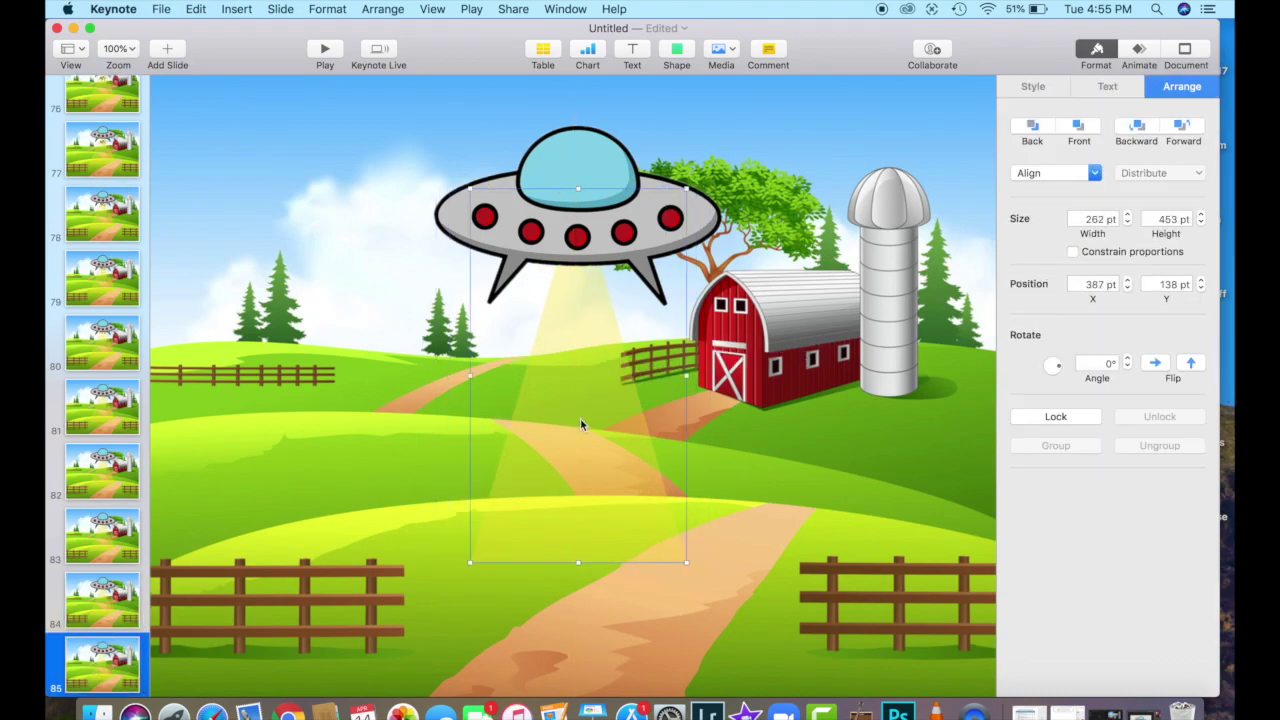
Duplicate the frame up to slide 87, narrowing the beam further and keeping it centered under the UFO
{"action": "left_click", "coordinate": [97, 668]}
{"action": "key", "text": "super+d"}
{"action": "key", "text": "super+d"}
{"action": "left_click", "coordinate": [565, 420]}
{"action": "left_click_drag", "start_coordinate": [683, 376], "coordinate": [568, 412]}
{"action": "key", "text": "super+d"}
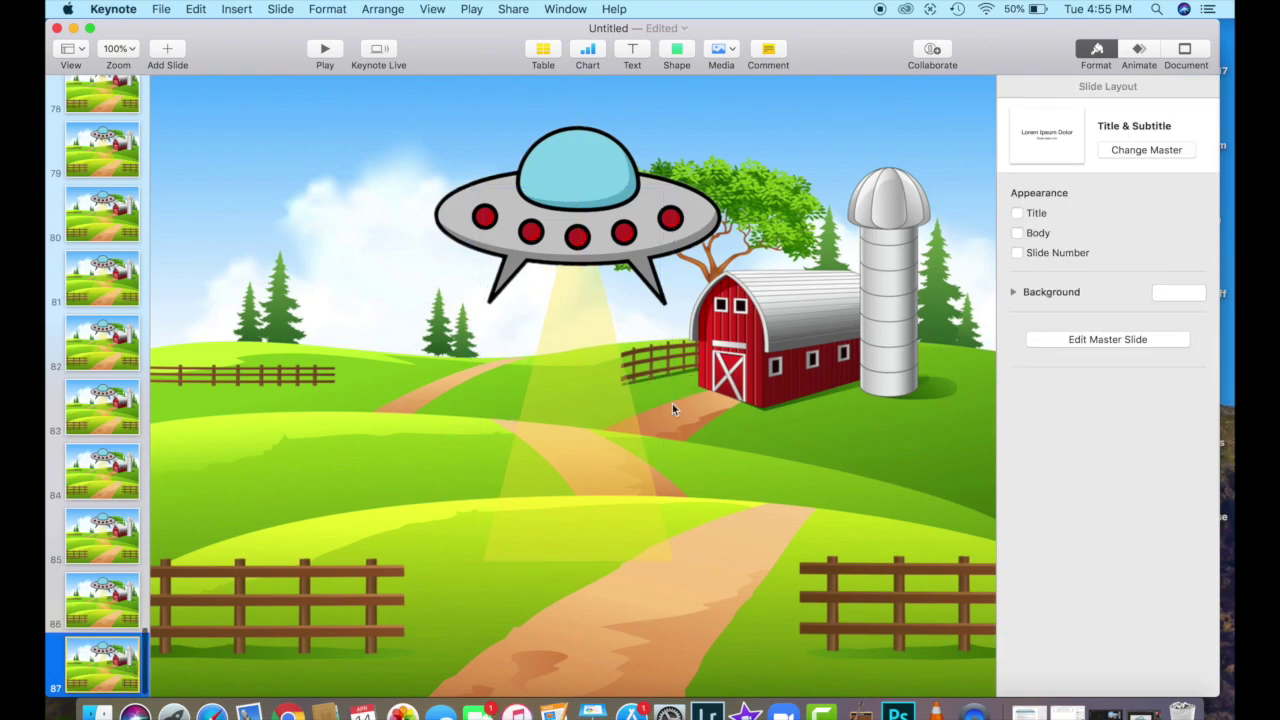
Duplicate further frames up to slide 90, narrowing the beam step by step to 111 pt wide
{"action": "left_click", "coordinate": [583, 395]}
{"action": "key", "text": "super+d"}
{"action": "left_click", "coordinate": [583, 395]}
{"action": "left_click_drag", "start_coordinate": [647, 373], "coordinate": [570, 409]}
{"action": "key", "text": "super+d"}
{"action": "left_click", "coordinate": [583, 395]}
{"action": "key", "text": "super+d"}
{"action": "left_click", "coordinate": [560, 415]}
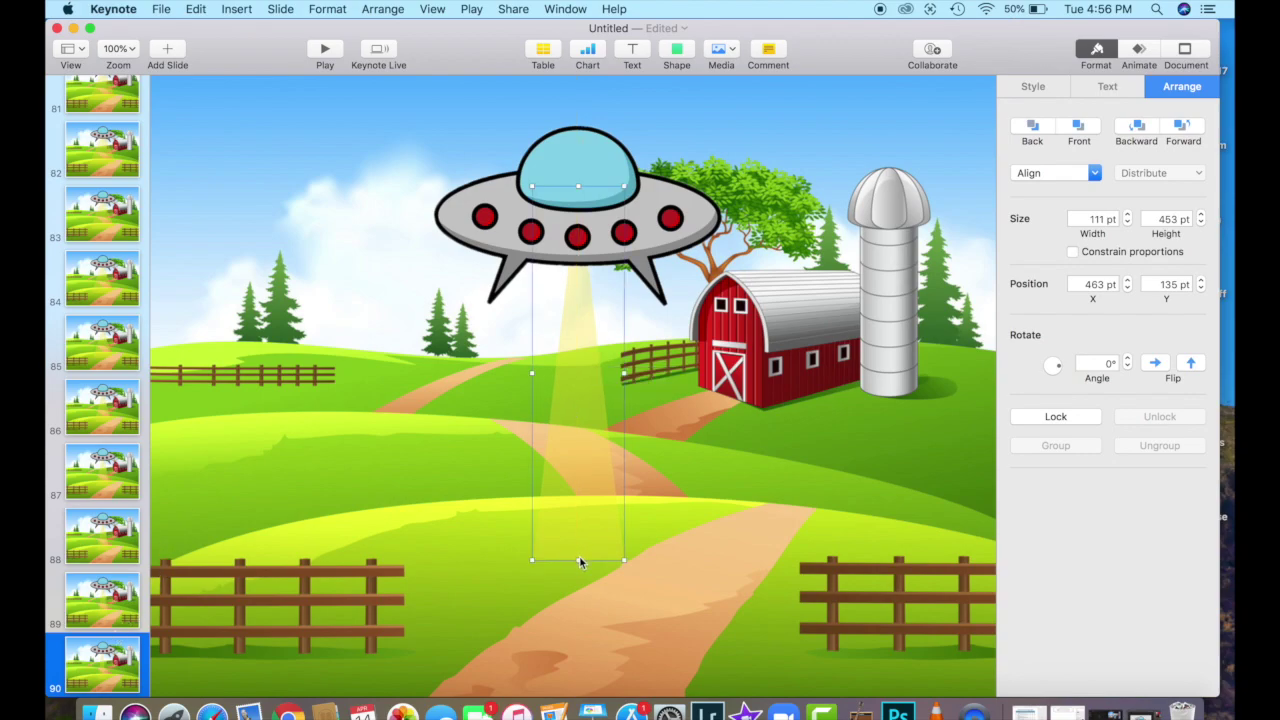
Shorten the beam from below on slide 90, duplicate the frame, and resize slide 91's beam to 99 by 407 pt
{"action": "left_click_drag", "start_coordinate": [578, 558], "coordinate": [578, 541]}
{"action": "left_click", "coordinate": [102, 672]}
{"action": "key", "text": "super+d"}
{"action": "left_click", "coordinate": [608, 491]}
{"action": "left_click_drag", "start_coordinate": [625, 363], "coordinate": [619, 363]}
{"action": "left_click_drag", "start_coordinate": [578, 541], "coordinate": [578, 522]}
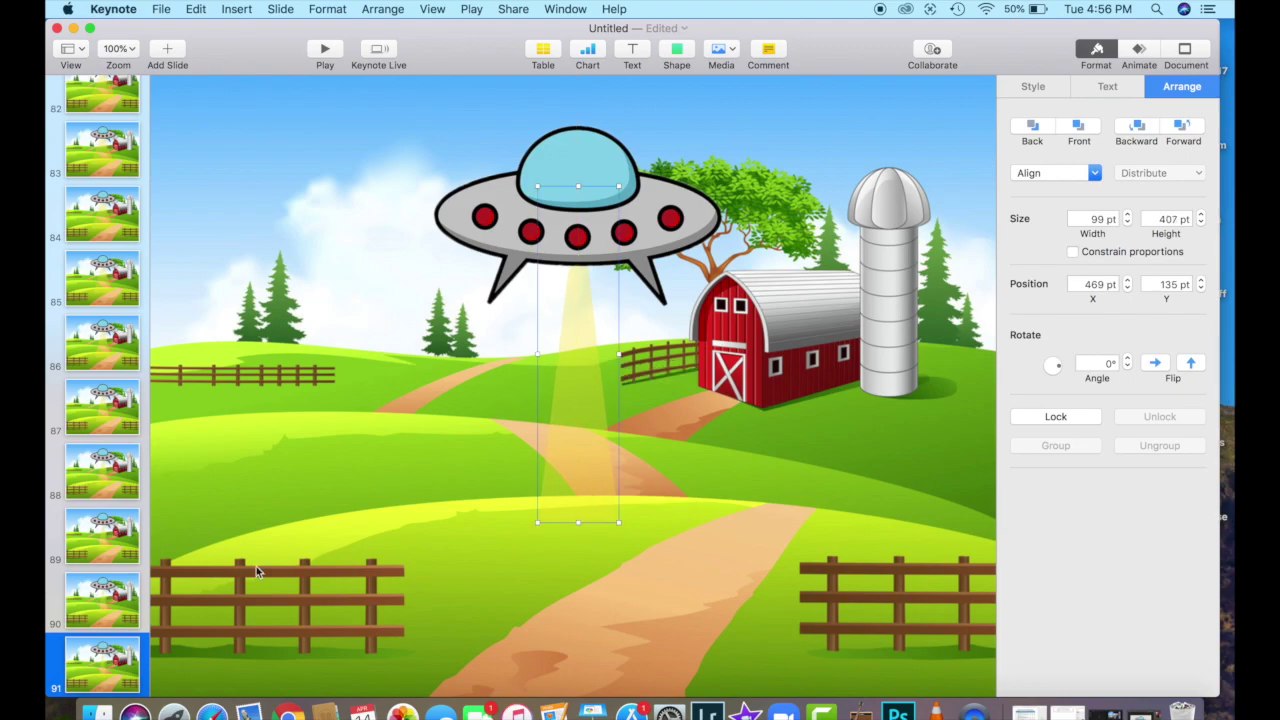
Duplicate the frame as slide 92, resize its beam to 86 by 368 pt, and duplicate that frame as slide 93
{"action": "left_click", "coordinate": [102, 600]}
{"action": "key", "text": "super+d"}
{"action": "left_click", "coordinate": [584, 447]}
{"action": "left_click_drag", "start_coordinate": [620, 354], "coordinate": [614, 354]}
{"action": "left_click_drag", "start_coordinate": [578, 522], "coordinate": [578, 491]}
{"action": "left_click", "coordinate": [102, 664]}
{"action": "key", "text": "super+d"}
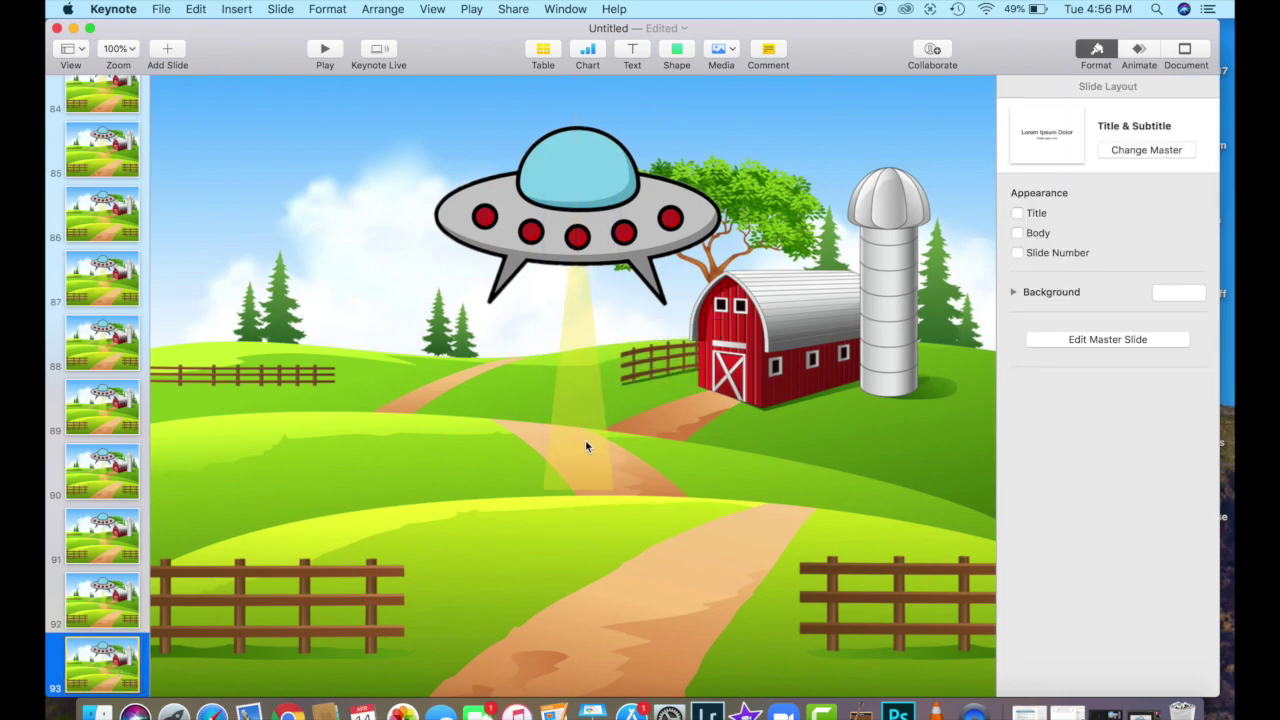
Shorten the beam from below frame by frame on slides 93 to 98, down to a height of 235 pt
{"action": "left_click", "coordinate": [585, 439]}
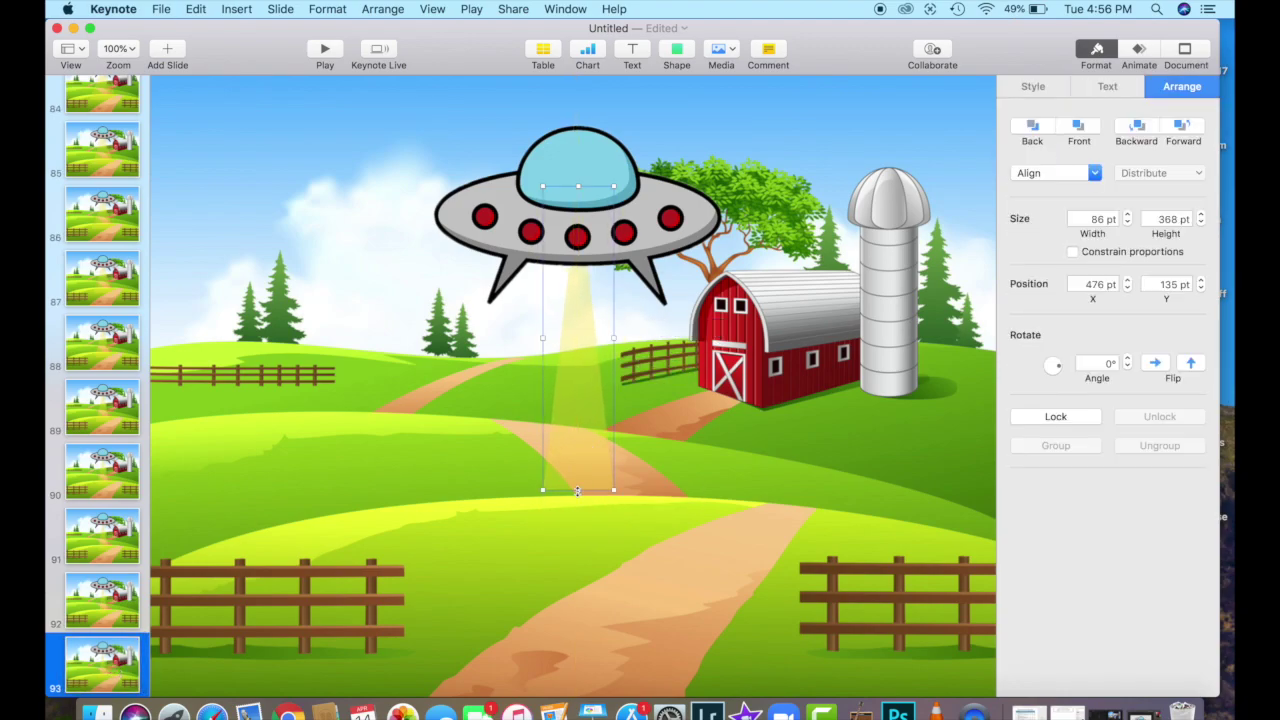
{"action": "left_click_drag", "start_coordinate": [578, 491], "coordinate": [578, 380]}
{"action": "left_click", "coordinate": [102, 664]}
{"action": "key", "text": "super+d"}
{"action": "left_click", "coordinate": [584, 447]}
{"action": "left_click", "coordinate": [102, 664]}
{"action": "key", "text": "super+d"}
{"action": "left_click", "coordinate": [584, 447]}
{"action": "left_click", "coordinate": [102, 664]}
{"action": "key", "text": "super+d"}
{"action": "left_click", "coordinate": [578, 420]}
{"action": "left_click", "coordinate": [102, 664]}
{"action": "key", "text": "super+d"}
{"action": "left_click", "coordinate": [578, 380]}
{"action": "left_click", "coordinate": [102, 664]}
{"action": "key", "text": "super+d"}
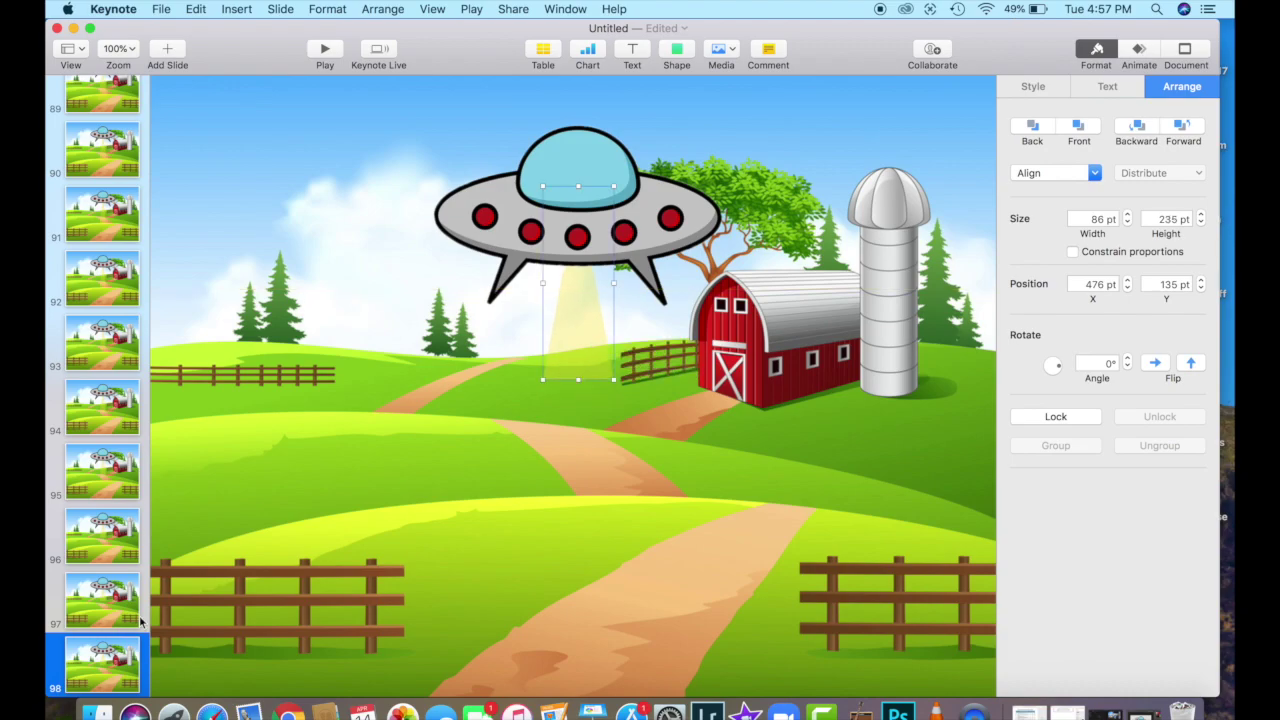
Duplicate the frame as slide 99 and shorten its beam slightly from below
{"action": "left_click", "coordinate": [102, 683]}
{"action": "key", "text": "super+d"}
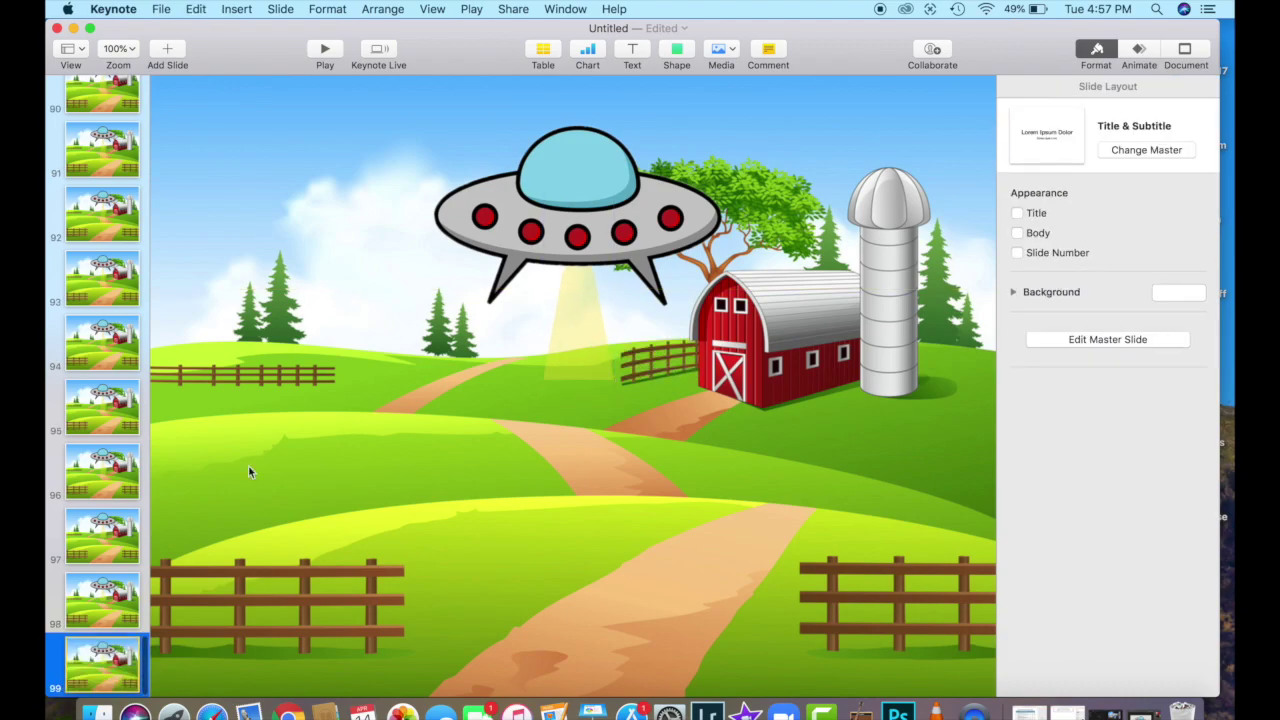
{"action": "left_click", "coordinate": [577, 357]}
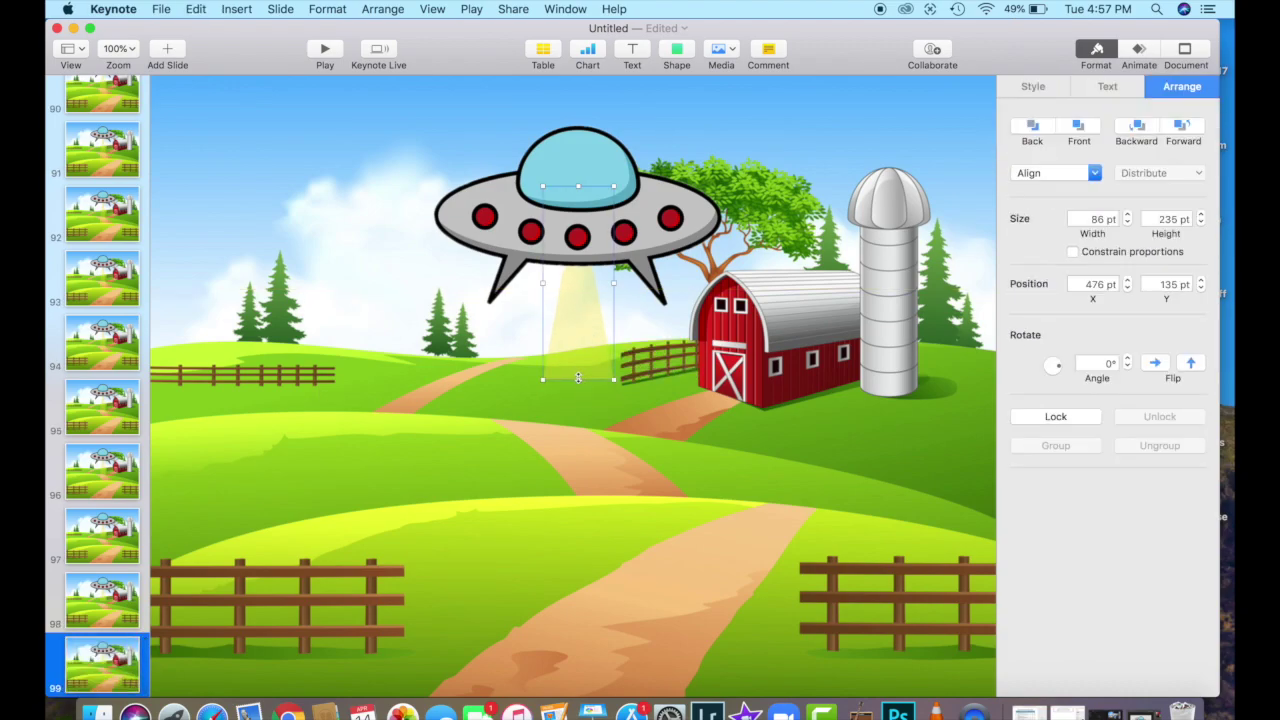
{"action": "left_click_drag", "start_coordinate": [578, 378], "coordinate": [578, 366]}
Duplicate frames up to slide 106, retracting the beam to 88 pt high so it ends hidden behind the UFO
{"action": "left_click", "coordinate": [99, 670]}
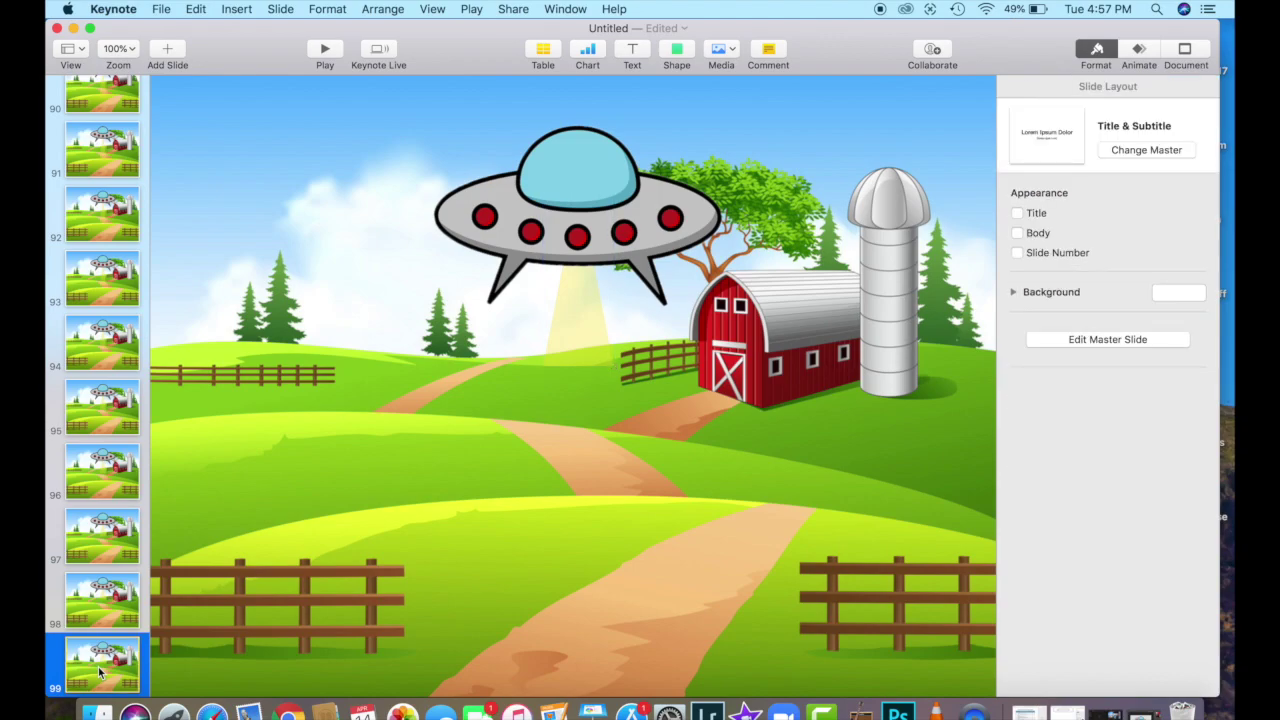
{"action": "key", "text": "super+d"}
{"action": "left_click", "coordinate": [580, 359]}
{"action": "left_click", "coordinate": [99, 670]}
{"action": "left_click_drag", "start_coordinate": [580, 359], "coordinate": [580, 260]}
{"action": "key", "text": "super+d"}
{"action": "left_click", "coordinate": [577, 345]}
{"action": "left_click", "coordinate": [99, 670]}
{"action": "key", "text": "super+d"}
{"action": "left_click", "coordinate": [99, 670]}
{"action": "key", "text": "super+d"}
{"action": "left_click", "coordinate": [130, 668]}
{"action": "key", "text": "super+d"}
{"action": "left_click", "coordinate": [130, 668]}
{"action": "key", "text": "super+d"}
{"action": "left_click", "coordinate": [130, 668]}
{"action": "key", "text": "super+d"}
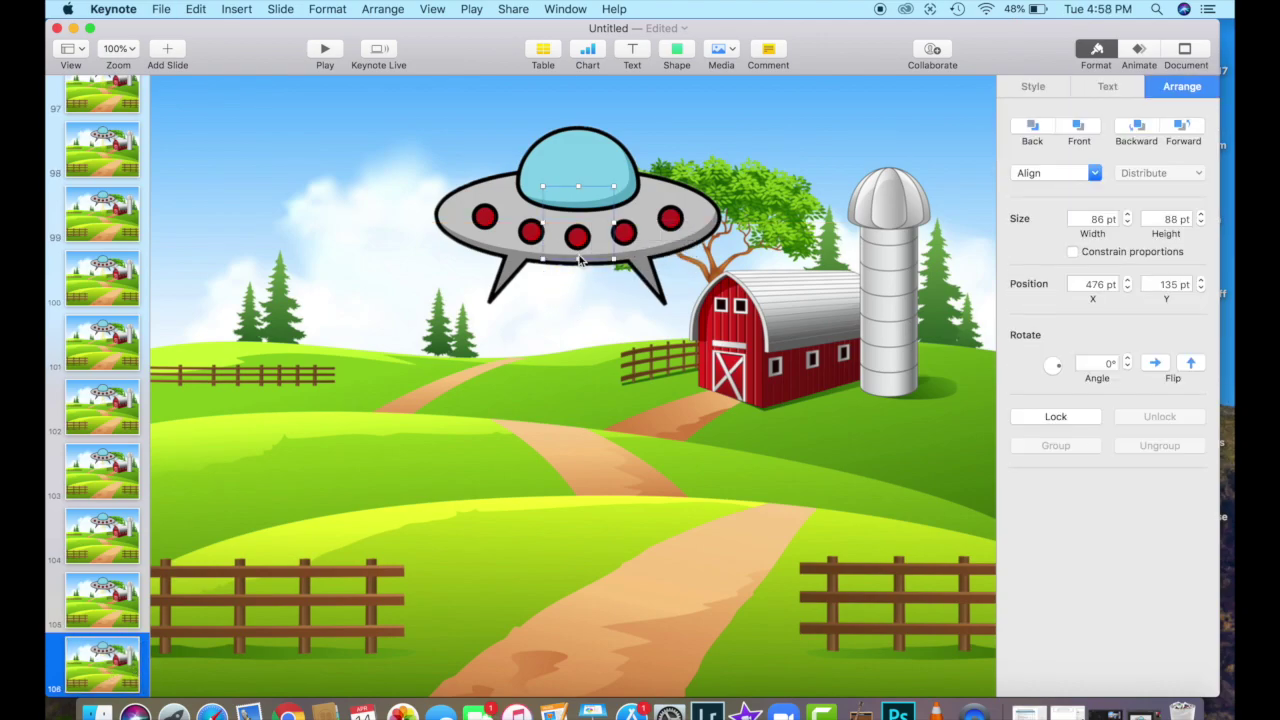
Review the whole animation by stepping through the slides in order from slide 1 to the last frame
{"action": "left_click", "coordinate": [85, 677]}
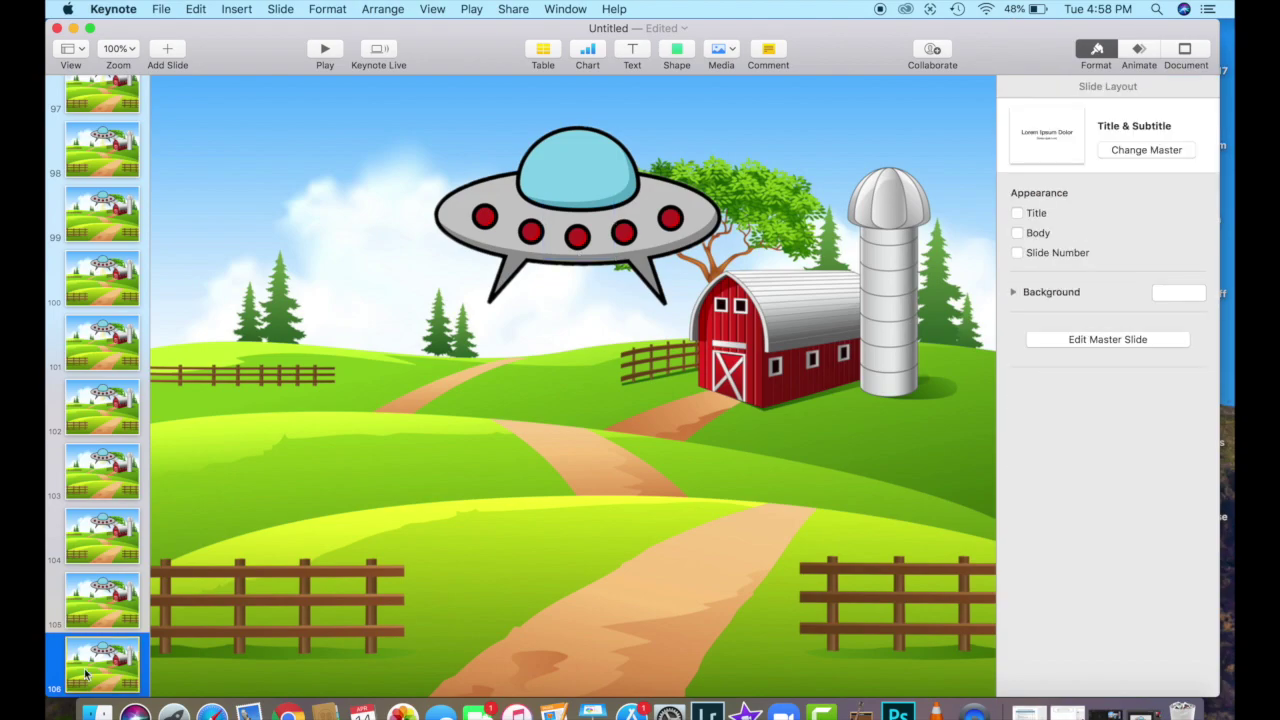
{"action": "key", "text": "Home"}
{"action": "key", "text": "Down"}
{"action": "key", "text": "Down"}
{"action": "key", "text": "Down"}
{"action": "key", "text": "Down"}
{"action": "key", "text": "Down"}
{"action": "key", "text": "Down"}
{"action": "key", "text": "Down"}
{"action": "key", "text": "Down"}
{"action": "key", "text": "Down"}
{"action": "key", "text": "Down"}
{"action": "key", "text": "Down"}
{"action": "key", "text": "Down"}
{"action": "key", "text": "Down"}
{"action": "key", "text": "Down"}
{"action": "key", "text": "Down"}
{"action": "key", "text": "Down"}
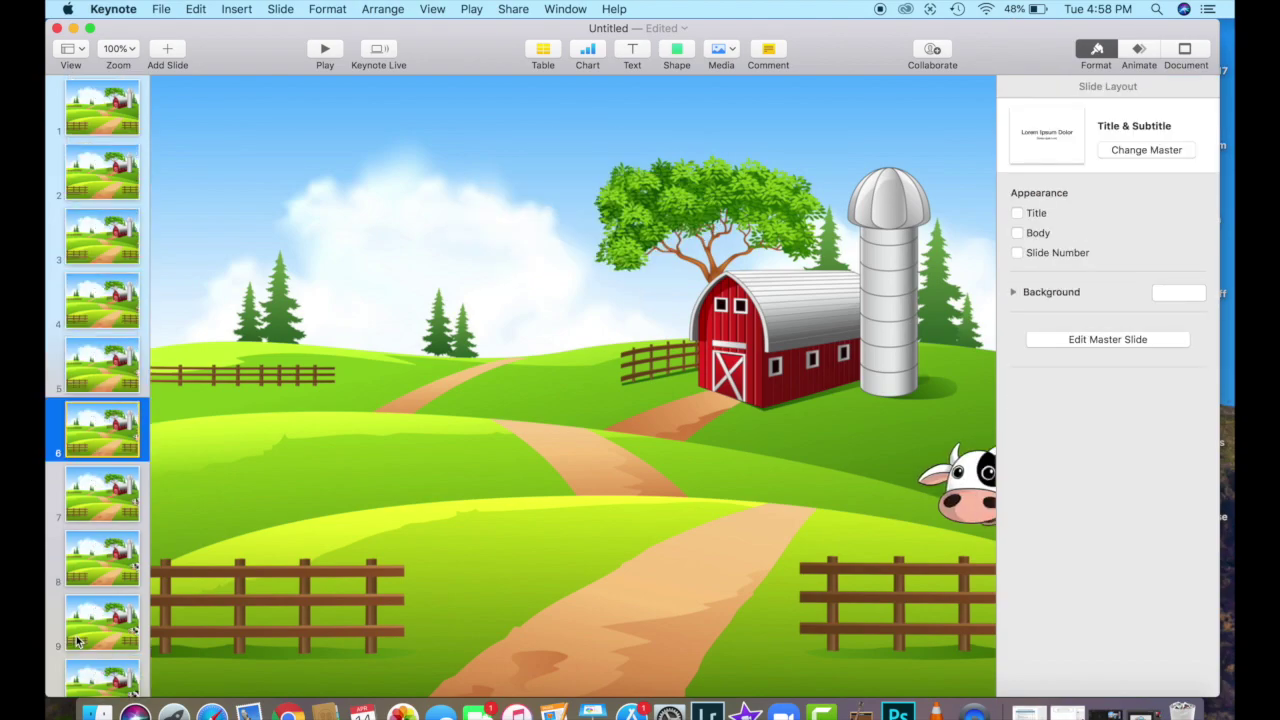
{"action": "key", "text": "Down"}
{"action": "key", "text": "Down"}
{"action": "key", "text": "Down"}
{"action": "key", "text": "Down"}
{"action": "key", "text": "Down"}
{"action": "key", "text": "Down"}
{"action": "key", "text": "Down"}
{"action": "key", "text": "Down"}
{"action": "key", "text": "Down"}
{"action": "key", "text": "Down"}
{"action": "key", "text": "Down"}
{"action": "key", "text": "Down"}
{"action": "key", "text": "Down"}
{"action": "key", "text": "Down"}
{"action": "key", "text": "Down"}
{"action": "key", "text": "Down"}
{"action": "key", "text": "Down"}
{"action": "key", "text": "Down"}
{"action": "key", "text": "Down"}
{"action": "key", "text": "Down"}
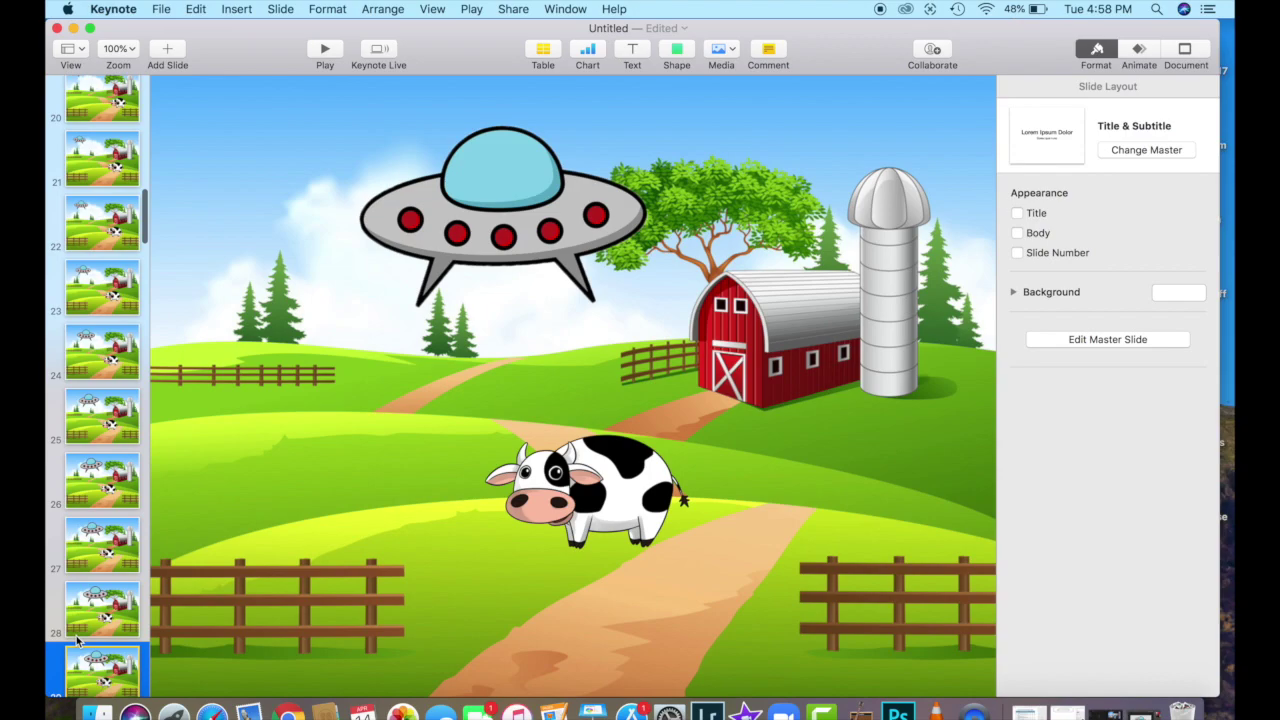
{"action": "key", "text": "Down"}
{"action": "key", "text": "Down"}
{"action": "key", "text": "Down"}
{"action": "key", "text": "Down"}
{"action": "key", "text": "Down"}
{"action": "key", "text": "Down"}
{"action": "key", "text": "Down"}
{"action": "key", "text": "Down"}
{"action": "key", "text": "Down"}
{"action": "key", "text": "Down"}
{"action": "key", "text": "Down"}
{"action": "key", "text": "Down"}
{"action": "key", "text": "Down"}
{"action": "key", "text": "Down"}
{"action": "key", "text": "Down"}
{"action": "key", "text": "Down"}
{"action": "key", "text": "Down"}
{"action": "key", "text": "Down"}
{"action": "key", "text": "Down"}
{"action": "key", "text": "Down"}
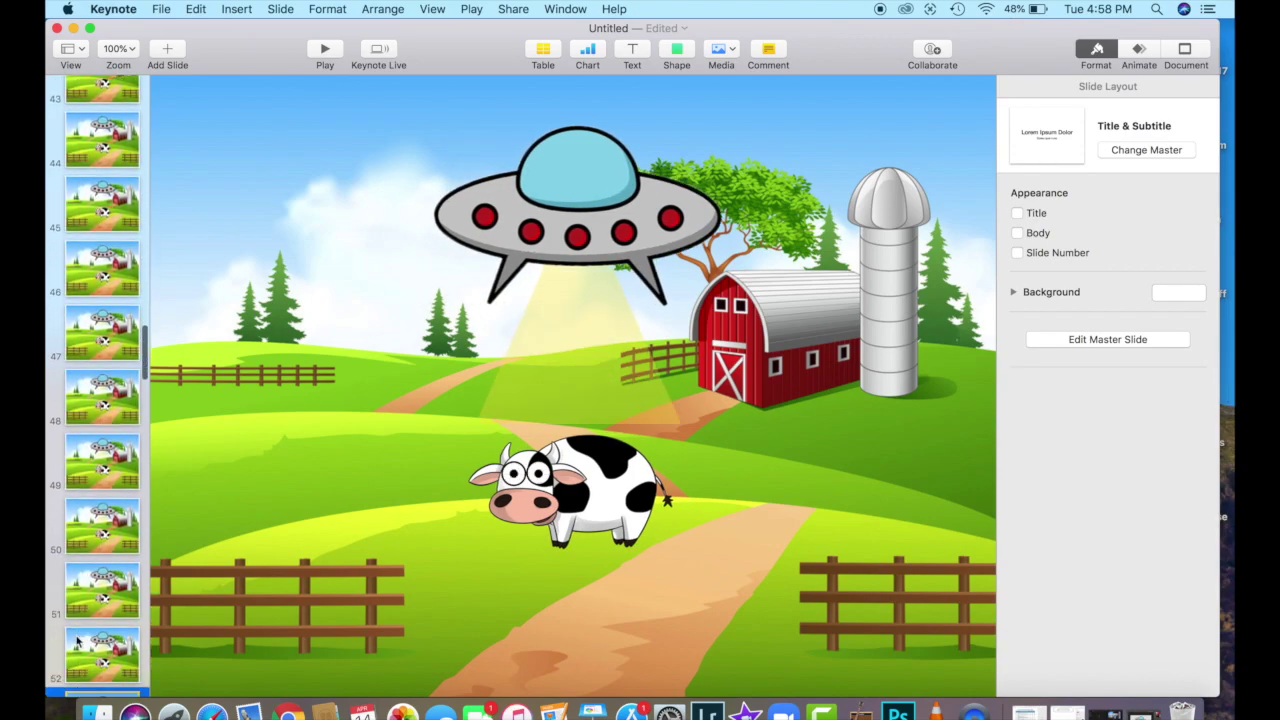
{"action": "key", "text": "Down"}
{"action": "key", "text": "Down"}
{"action": "key", "text": "Down"}
{"action": "key", "text": "Down"}
{"action": "key", "text": "Down"}
{"action": "key", "text": "Down"}
{"action": "key", "text": "Down"}
{"action": "key", "text": "Down"}
{"action": "key", "text": "Down"}
{"action": "key", "text": "Down"}
{"action": "key", "text": "Down"}
{"action": "key", "text": "Down"}
{"action": "key", "text": "Down"}
{"action": "key", "text": "Down"}
{"action": "key", "text": "Down"}
{"action": "key", "text": "Down"}
{"action": "key", "text": "Down"}
{"action": "key", "text": "Down"}
{"action": "key", "text": "Down"}
{"action": "key", "text": "Down"}
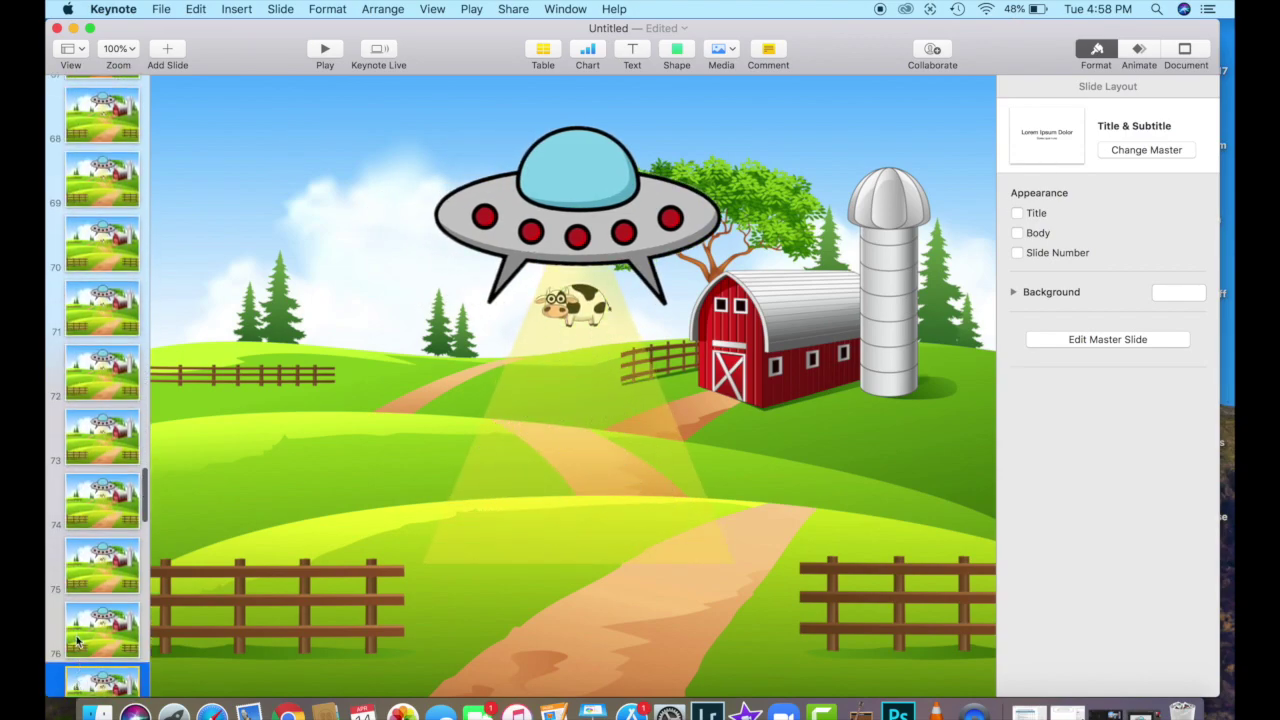
{"action": "key", "text": "Down"}
{"action": "key", "text": "Down"}
{"action": "key", "text": "Down"}
{"action": "key", "text": "Down"}
{"action": "key", "text": "Down"}
{"action": "key", "text": "Down"}
{"action": "key", "text": "Down"}
{"action": "key", "text": "Down"}
{"action": "key", "text": "Down"}
{"action": "key", "text": "Down"}
{"action": "key", "text": "Down"}
{"action": "key", "text": "Down"}
{"action": "key", "text": "Down"}
{"action": "key", "text": "Down"}
{"action": "key", "text": "Down"}
{"action": "key", "text": "Down"}
{"action": "key", "text": "Down"}
{"action": "key", "text": "Down"}
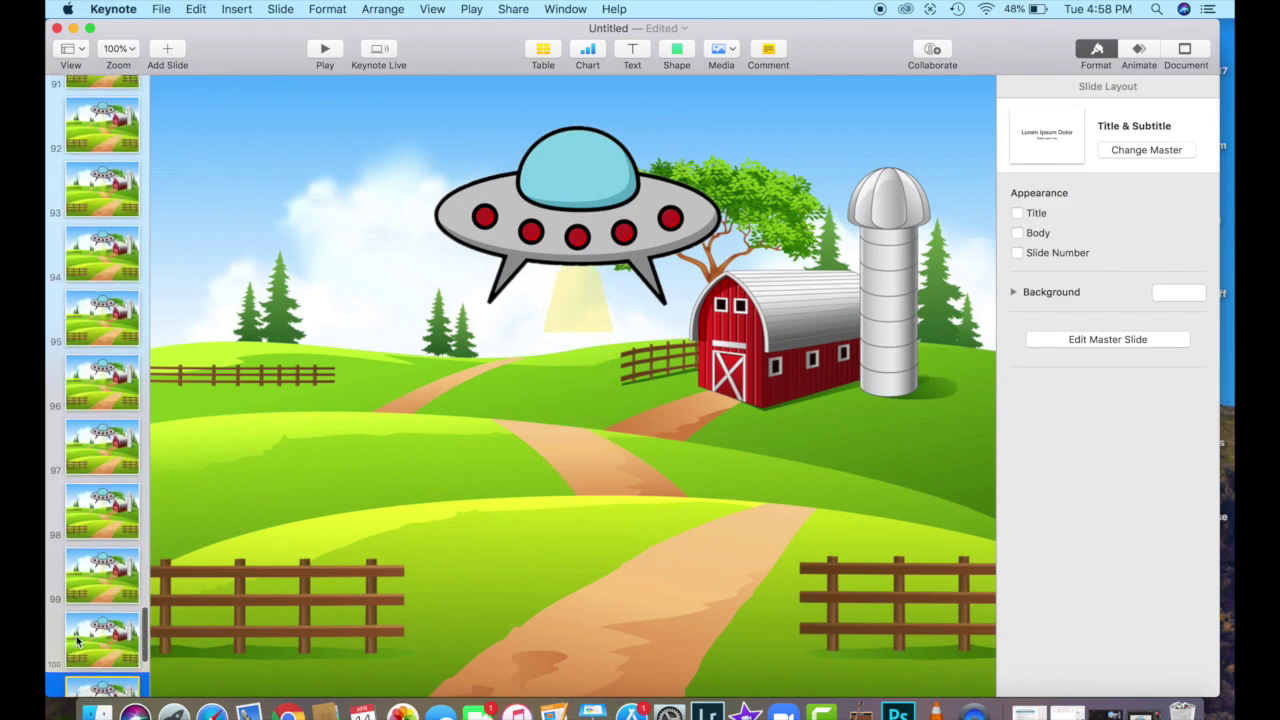
Shrink the UFO toward the upper left of the sky and duplicate the frame as slide 107
{"action": "left_click", "coordinate": [565, 176]}
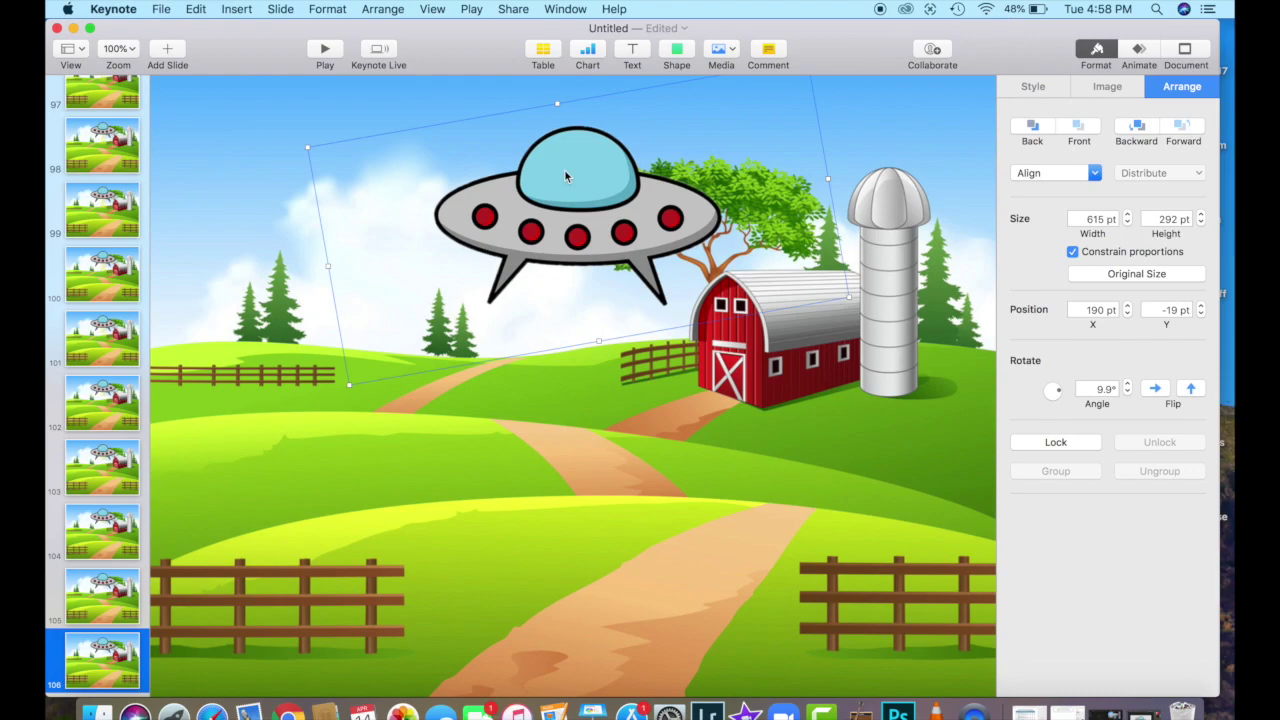
{"action": "left_click_drag", "start_coordinate": [847, 297], "coordinate": [700, 250]}
{"action": "key", "text": "super+d"}
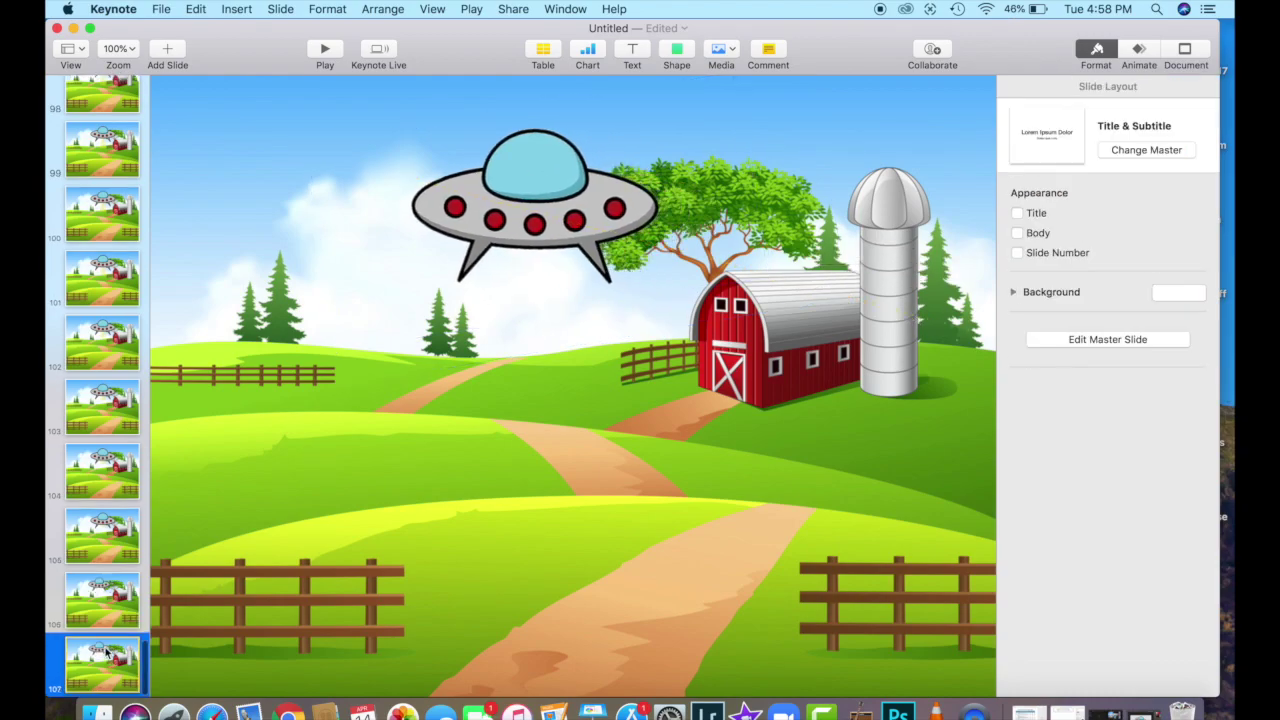
Duplicate frames up to slide 115, shrinking the UFO toward the upper left frame by frame, down to 149 by 71 pt
{"action": "left_click_drag", "start_coordinate": [573, 203], "coordinate": [380, 175]}
{"action": "key", "text": "super+d"}
{"action": "key", "text": "super+d"}
{"action": "left_click", "coordinate": [580, 228]}
{"action": "key", "text": "super+d"}
{"action": "key", "text": "super+d"}
{"action": "key", "text": "super+d"}
{"action": "key", "text": "super+d"}
{"action": "key", "text": "super+d"}
{"action": "key", "text": "super+d"}
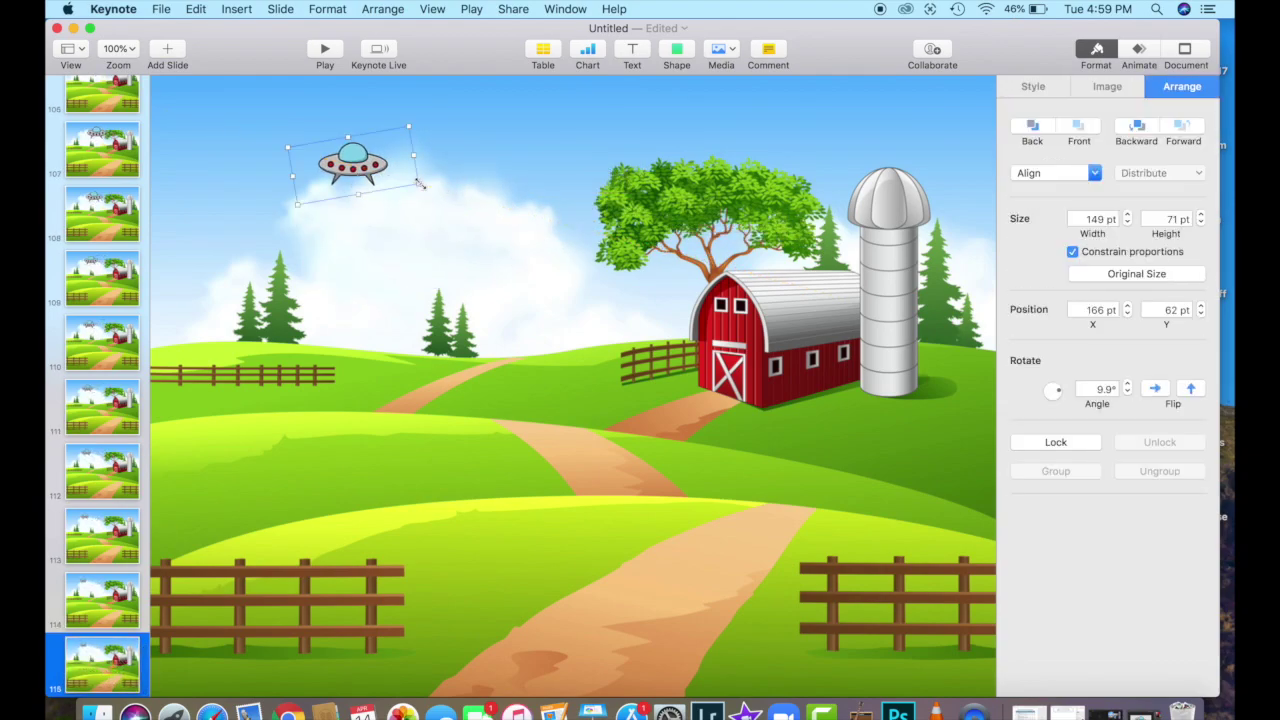
Duplicate frames from slide 116 up to slide 122, shrinking the UFO to a speck in the sky, and undo the accidental background shift
{"action": "key", "text": "super+d"}
{"action": "left_click", "coordinate": [120, 665]}
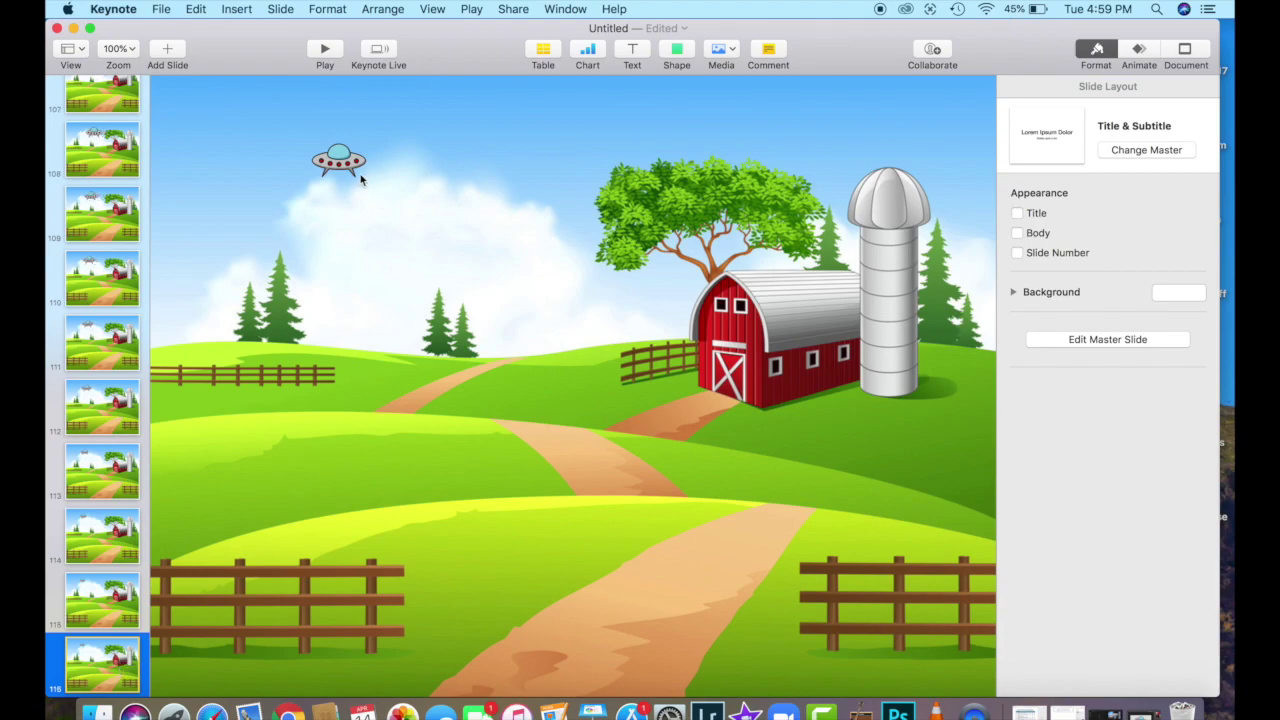
{"action": "left_click_drag", "start_coordinate": [336, 154], "coordinate": [412, 122]}
{"action": "key", "text": "super+d"}
{"action": "left_click", "coordinate": [352, 150]}
{"action": "key", "text": "super+d"}
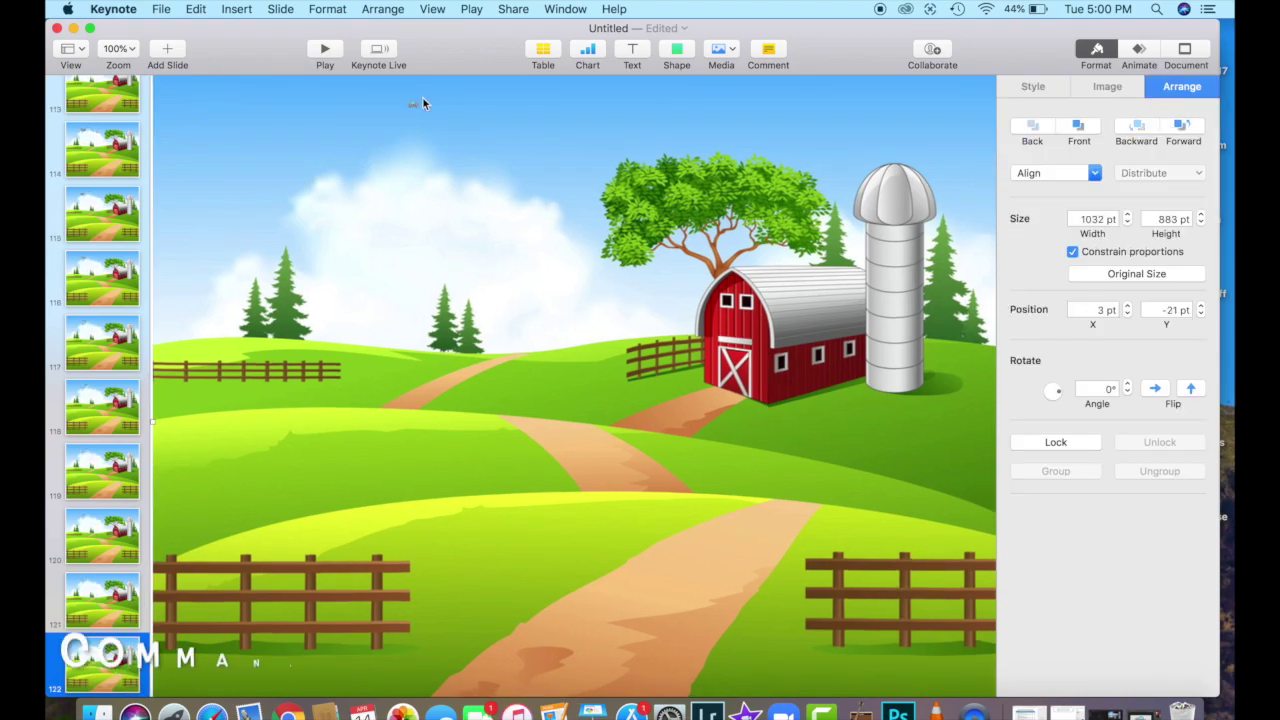
{"action": "key", "text": "super+z"}
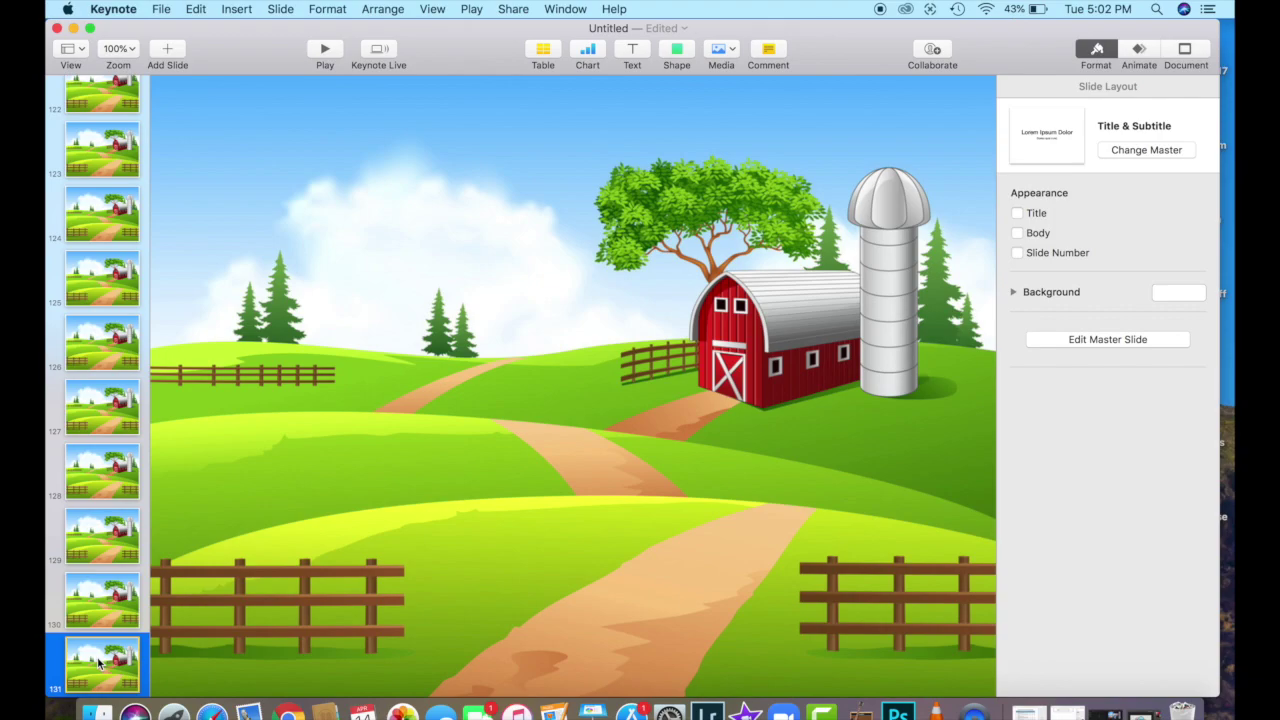
Review the full cow abduction animation once more by stepping through every frame from slide 1 to slide 131
{"action": "scroll", "coordinate": [98, 400], "scroll_direction": "up", "scroll_amount": 20}
{"action": "left_click", "coordinate": [102, 100]}
{"action": "key", "text": "Down"}
{"action": "key", "text": "Down"}
{"action": "key", "text": "Down"}
{"action": "key", "text": "Down"}
{"action": "key", "text": "Down"}
{"action": "key", "text": "Down"}
{"action": "key", "text": "Down"}
{"action": "key", "text": "Down"}
{"action": "key", "text": "Down"}
{"action": "key", "text": "Down"}
{"action": "key", "text": "Down"}
{"action": "key", "text": "Down"}
{"action": "key", "text": "Down"}
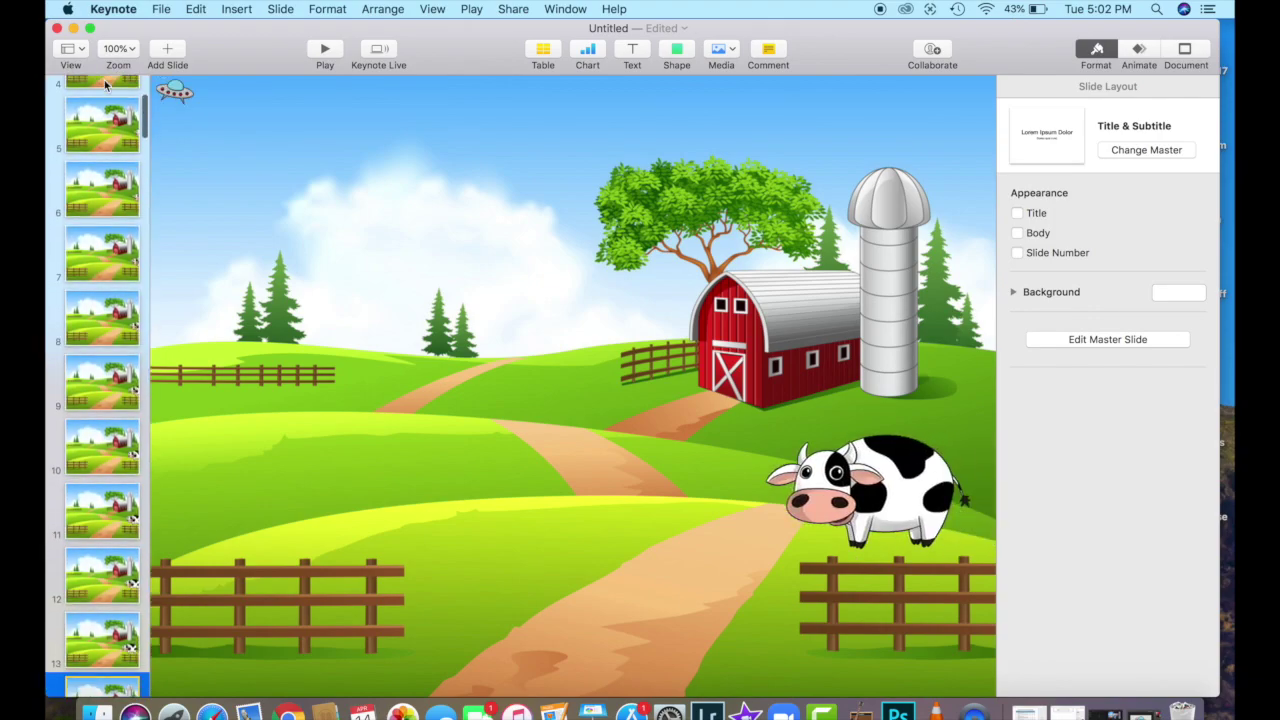
{"action": "key", "text": "Down"}
{"action": "key", "text": "Down"}
{"action": "key", "text": "Down"}
{"action": "key", "text": "Down"}
{"action": "key", "text": "Down"}
{"action": "key", "text": "Down"}
{"action": "key", "text": "Down"}
{"action": "key", "text": "Down"}
{"action": "key", "text": "Down"}
{"action": "key", "text": "Down"}
{"action": "key", "text": "Down"}
{"action": "key", "text": "Down"}
{"action": "key", "text": "Down"}
{"action": "key", "text": "Down"}
{"action": "key", "text": "Down"}
{"action": "key", "text": "Down"}
{"action": "key", "text": "Down"}
{"action": "key", "text": "Down"}
{"action": "key", "text": "Down"}
{"action": "key", "text": "Down"}
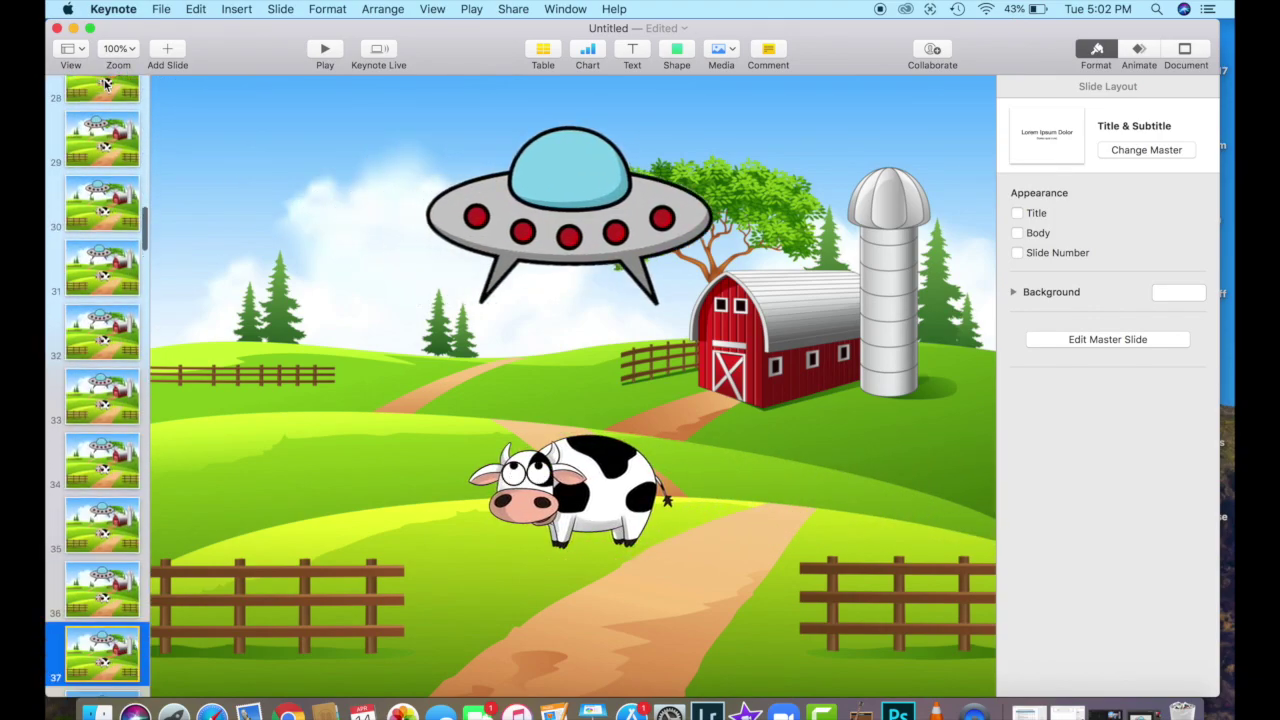
{"action": "key", "text": "Down"}
{"action": "key", "text": "Down"}
{"action": "key", "text": "Down"}
{"action": "key", "text": "Down"}
{"action": "key", "text": "Down"}
{"action": "key", "text": "Down"}
{"action": "key", "text": "Down"}
{"action": "key", "text": "Down"}
{"action": "key", "text": "Down"}
{"action": "key", "text": "Down"}
{"action": "key", "text": "Down"}
{"action": "key", "text": "Down"}
{"action": "key", "text": "Down"}
{"action": "key", "text": "Down"}
{"action": "key", "text": "Down"}
{"action": "key", "text": "Down"}
{"action": "key", "text": "Down"}
{"action": "key", "text": "Down"}
{"action": "key", "text": "Down"}
{"action": "key", "text": "Down"}
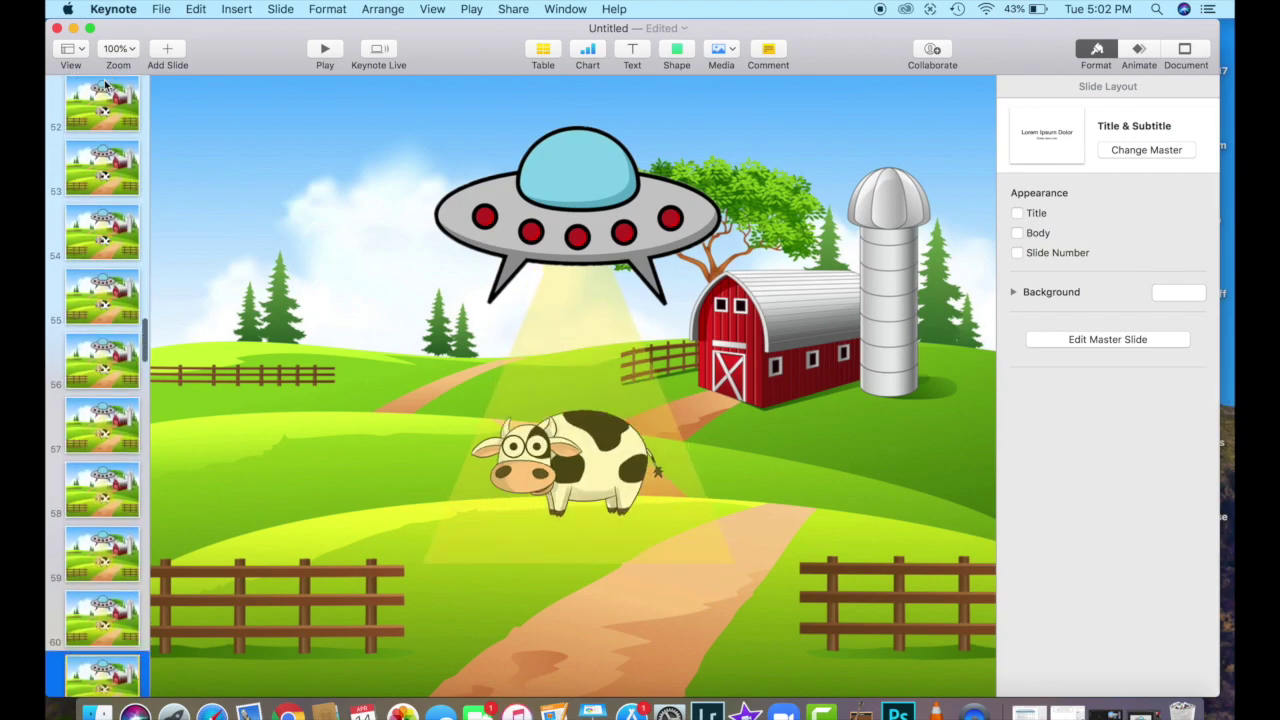
{"action": "key", "text": "Down"}
{"action": "key", "text": "Down"}
{"action": "key", "text": "Down"}
{"action": "key", "text": "Down"}
{"action": "key", "text": "Down"}
{"action": "key", "text": "Down"}
{"action": "key", "text": "Down"}
{"action": "key", "text": "Down"}
{"action": "key", "text": "Down"}
{"action": "key", "text": "Down"}
{"action": "key", "text": "Down"}
{"action": "key", "text": "Down"}
{"action": "key", "text": "Down"}
{"action": "key", "text": "Down"}
{"action": "key", "text": "Down"}
{"action": "key", "text": "Down"}
{"action": "key", "text": "Down"}
{"action": "key", "text": "Down"}
{"action": "key", "text": "Down"}
{"action": "key", "text": "Down"}
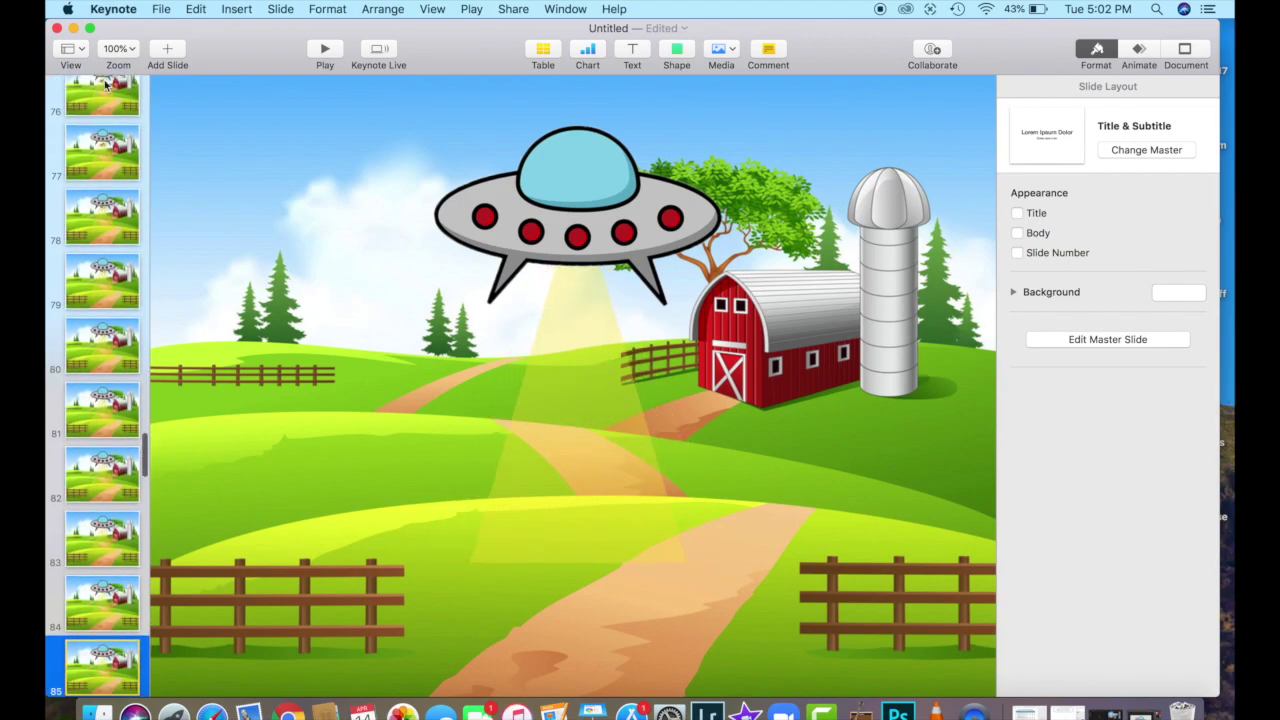
{"action": "key", "text": "Down"}
{"action": "key", "text": "Down"}
{"action": "key", "text": "Down"}
{"action": "key", "text": "Down"}
{"action": "key", "text": "Down"}
{"action": "key", "text": "Down"}
{"action": "key", "text": "Down"}
{"action": "key", "text": "Down"}
{"action": "key", "text": "Down"}
{"action": "key", "text": "Down"}
{"action": "key", "text": "Down"}
{"action": "key", "text": "Down"}
{"action": "key", "text": "Down"}
{"action": "key", "text": "Down"}
{"action": "key", "text": "Down"}
{"action": "key", "text": "Down"}
{"action": "key", "text": "Down"}
{"action": "key", "text": "Down"}
{"action": "key", "text": "Down"}
{"action": "key", "text": "Down"}
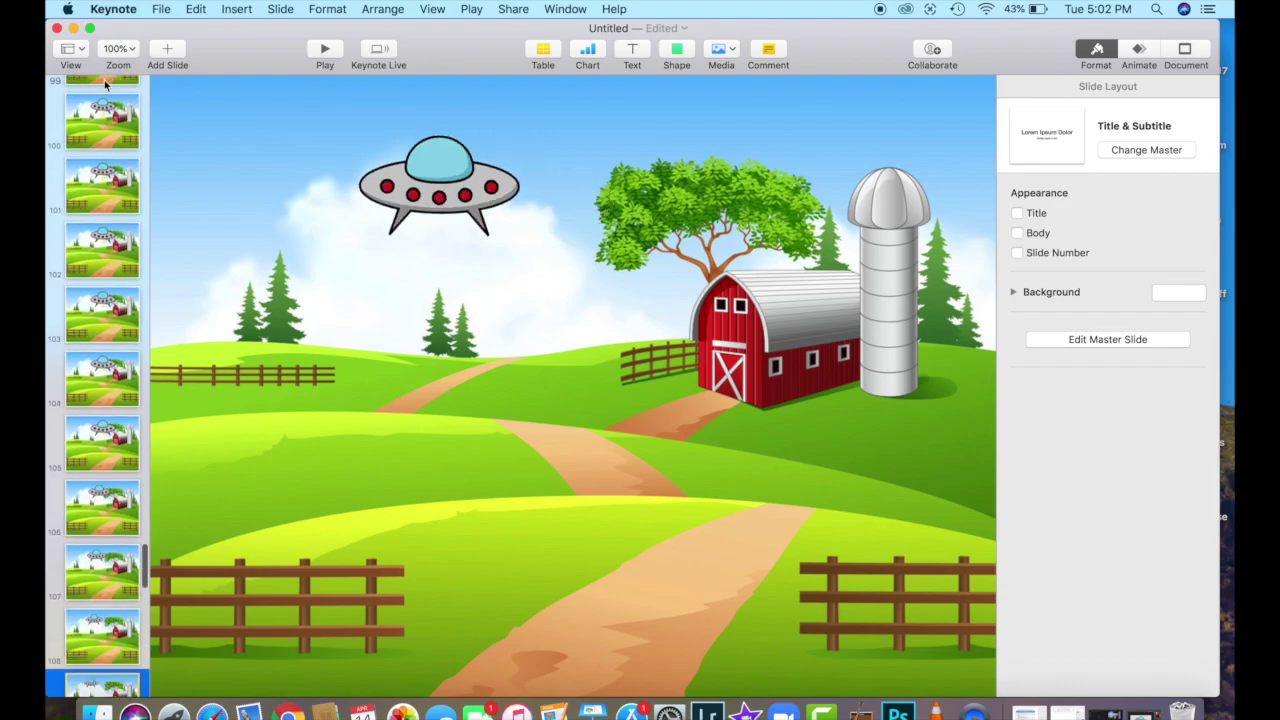
{"action": "key", "text": "Down"}
{"action": "key", "text": "Down"}
{"action": "key", "text": "Down"}
{"action": "key", "text": "Down"}
{"action": "key", "text": "Down"}
{"action": "key", "text": "Down"}
{"action": "key", "text": "Down"}
{"action": "key", "text": "Down"}
{"action": "key", "text": "Down"}
{"action": "key", "text": "Down"}
{"action": "key", "text": "Down"}
{"action": "key", "text": "Down"}
{"action": "key", "text": "Down"}
{"action": "key", "text": "Down"}
{"action": "key", "text": "Down"}
{"action": "key", "text": "Down"}
{"action": "key", "text": "Down"}
{"action": "key", "text": "Down"}
{"action": "key", "text": "Down"}
{"action": "key", "text": "Down"}
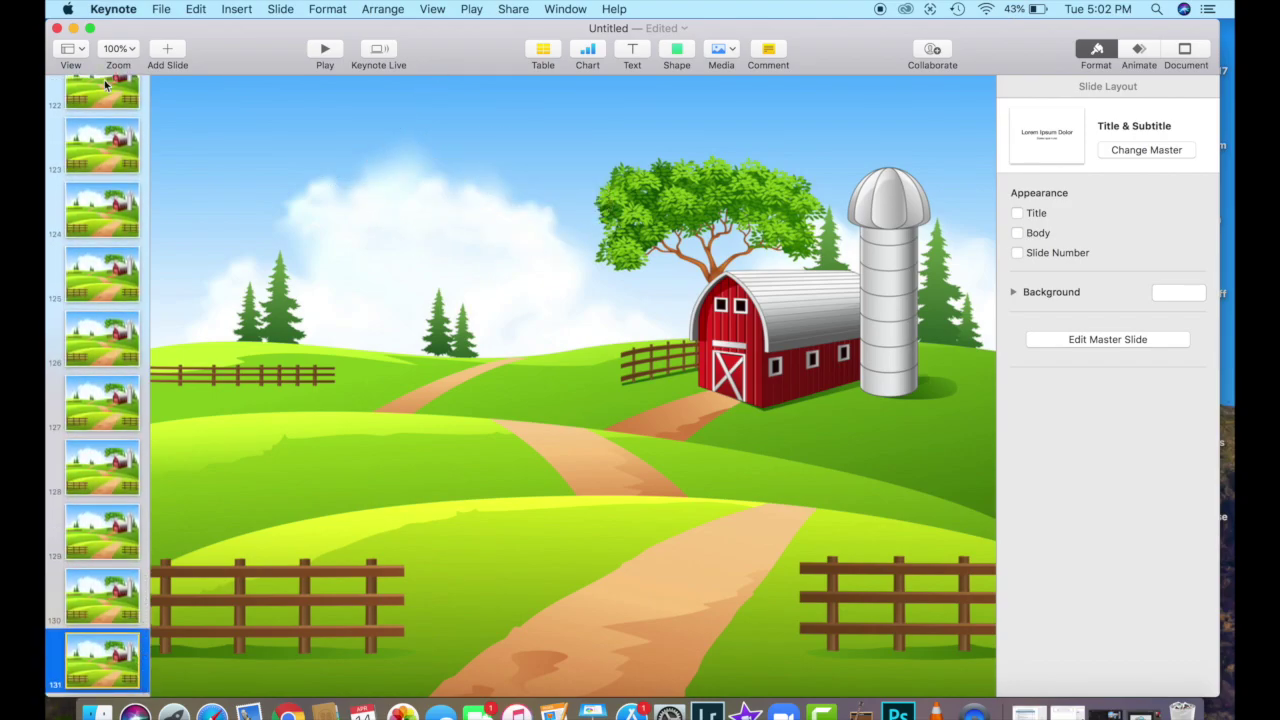
Step backward through the frames from slide 131 to slide 1
{"action": "key", "text": "Up"}
{"action": "key", "text": "Up"}
{"action": "key", "text": "Up"}
{"action": "key", "text": "Up"}
{"action": "key", "text": "Up"}
{"action": "key", "text": "Up"}
{"action": "key", "text": "Up"}
{"action": "key", "text": "Up"}
{"action": "key", "text": "Up"}
{"action": "key", "text": "Up"}
{"action": "key", "text": "Up"}
{"action": "key", "text": "Up"}
{"action": "key", "text": "Up"}
{"action": "key", "text": "Up"}
{"action": "key", "text": "Up"}
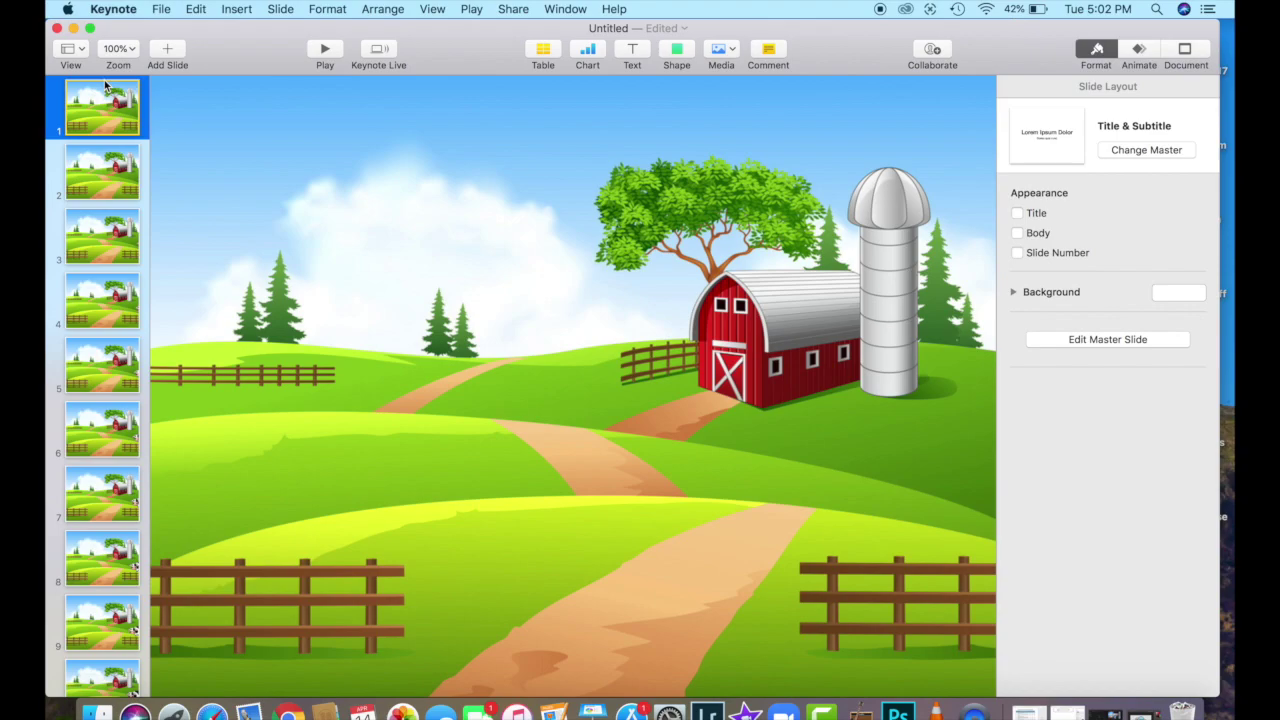
Export all slides as high-quality JPEG images named "Cow Abduction" into the Animation IMages folder
{"action": "left_click", "coordinate": [161, 9]}
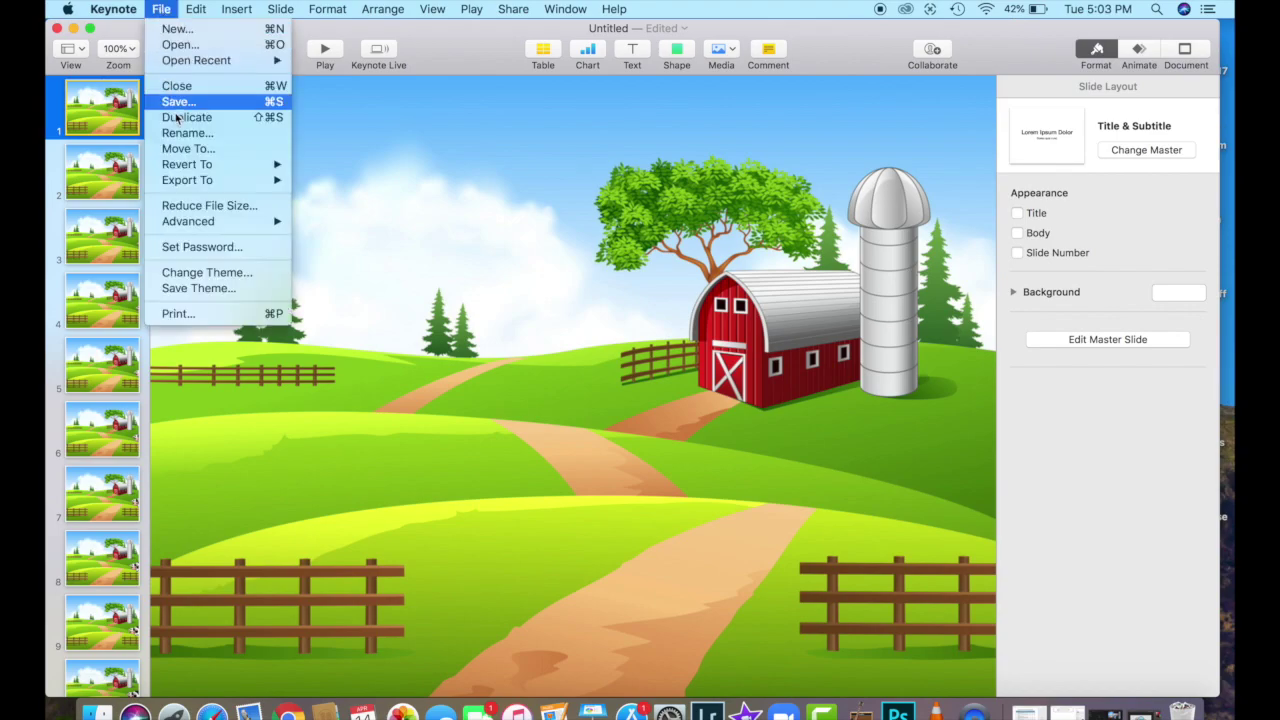
{"action": "mouse_move", "coordinate": [185, 181]}
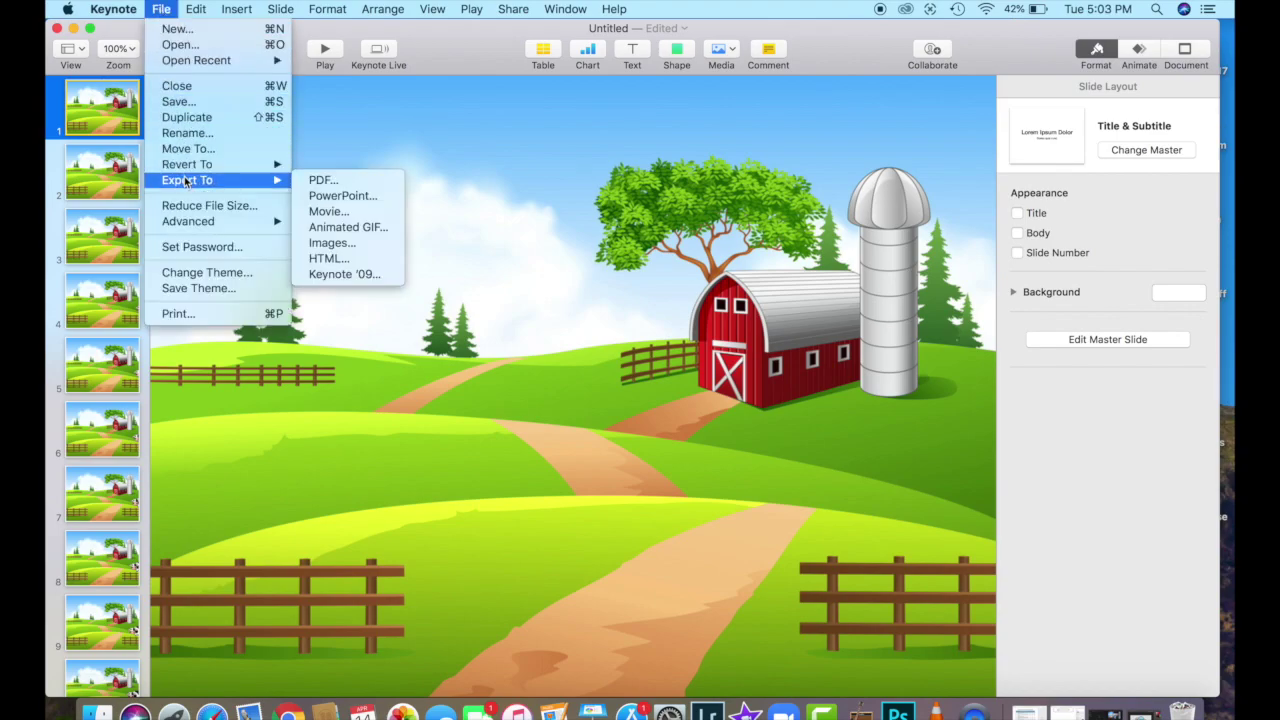
{"action": "left_click", "coordinate": [330, 245]}
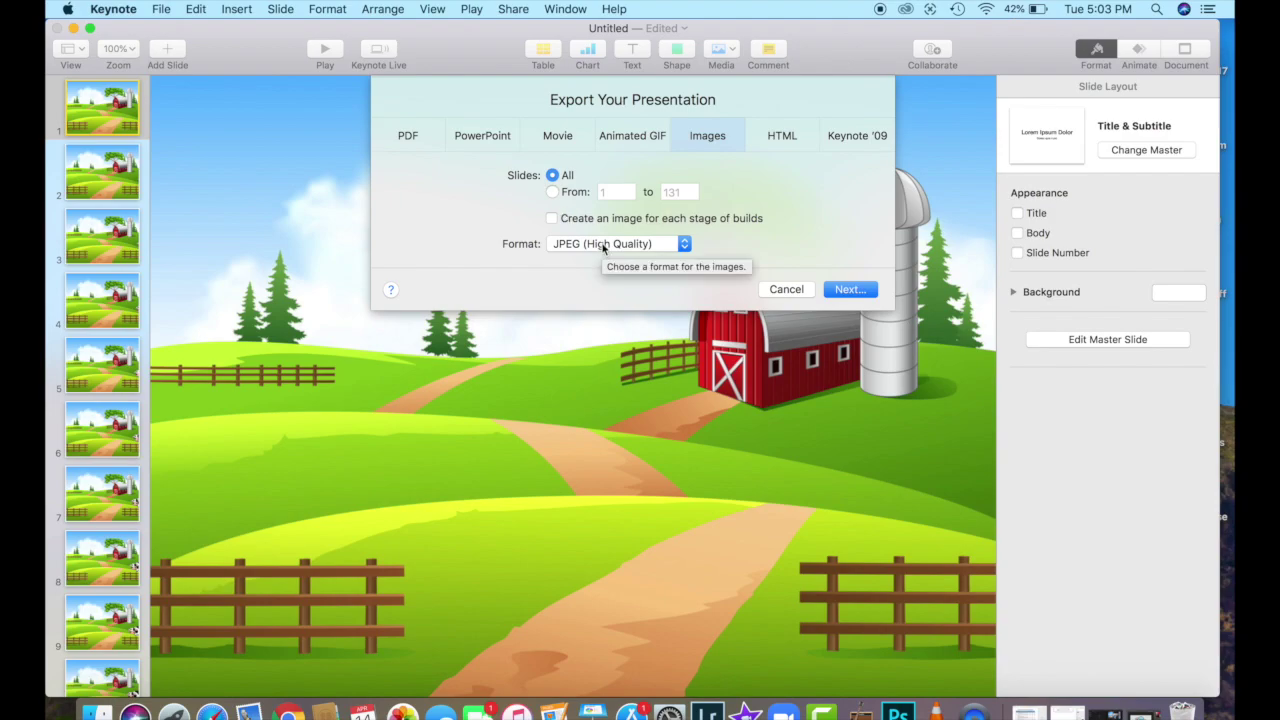
{"action": "left_click", "coordinate": [849, 289]}
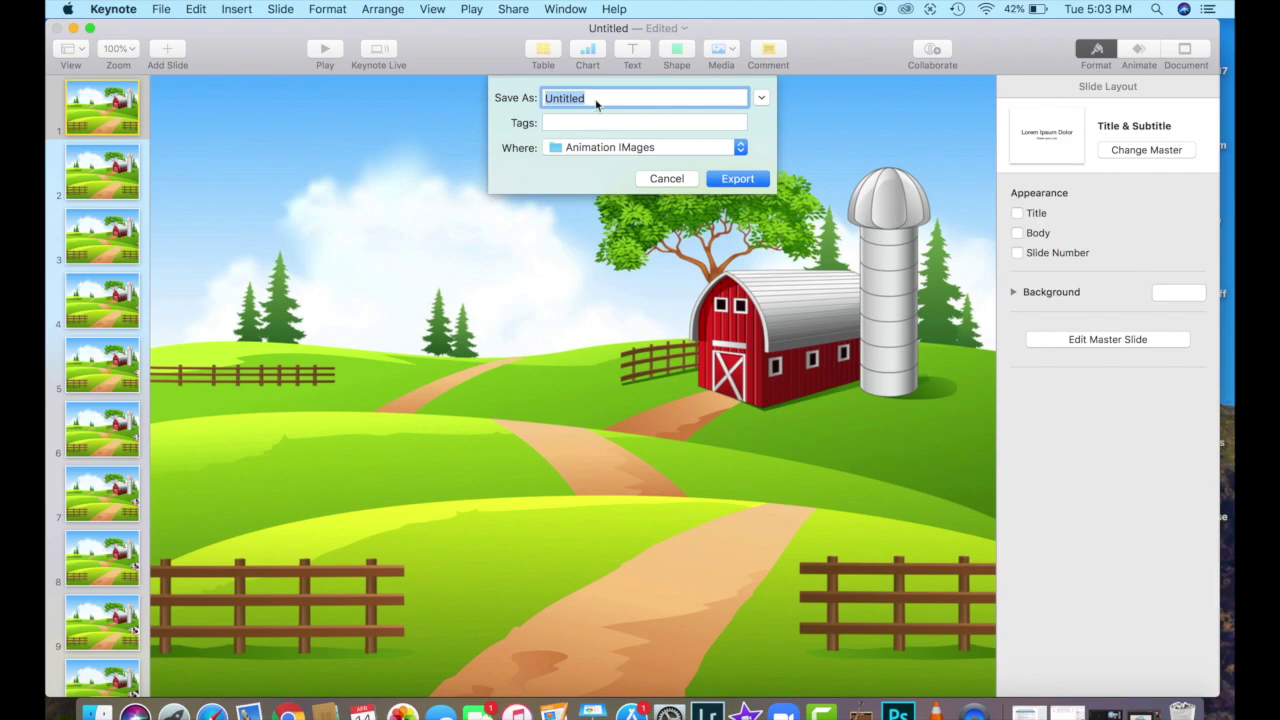
{"action": "type", "text": "Cow Abduction"}
{"action": "left_click", "coordinate": [739, 179]}
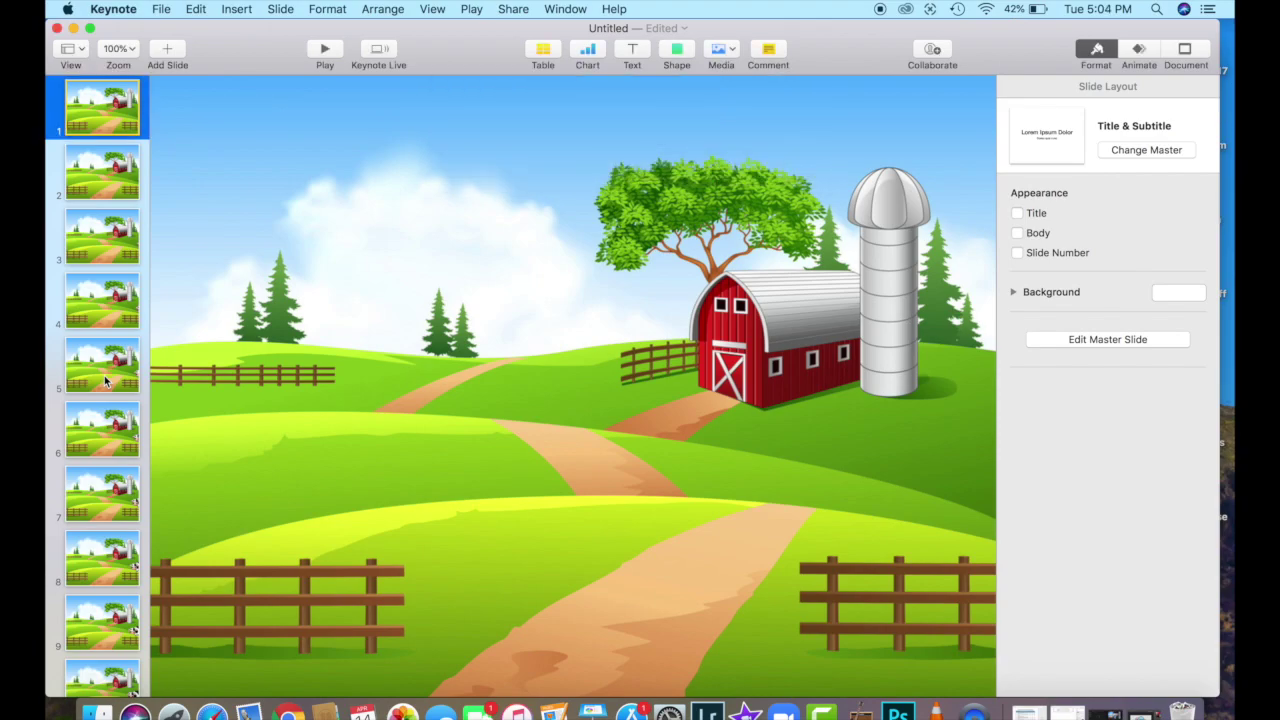
Minimize the presentation and check the first five exported frames in the Cow Abduction folder in Finder
{"action": "left_click", "coordinate": [73, 29]}
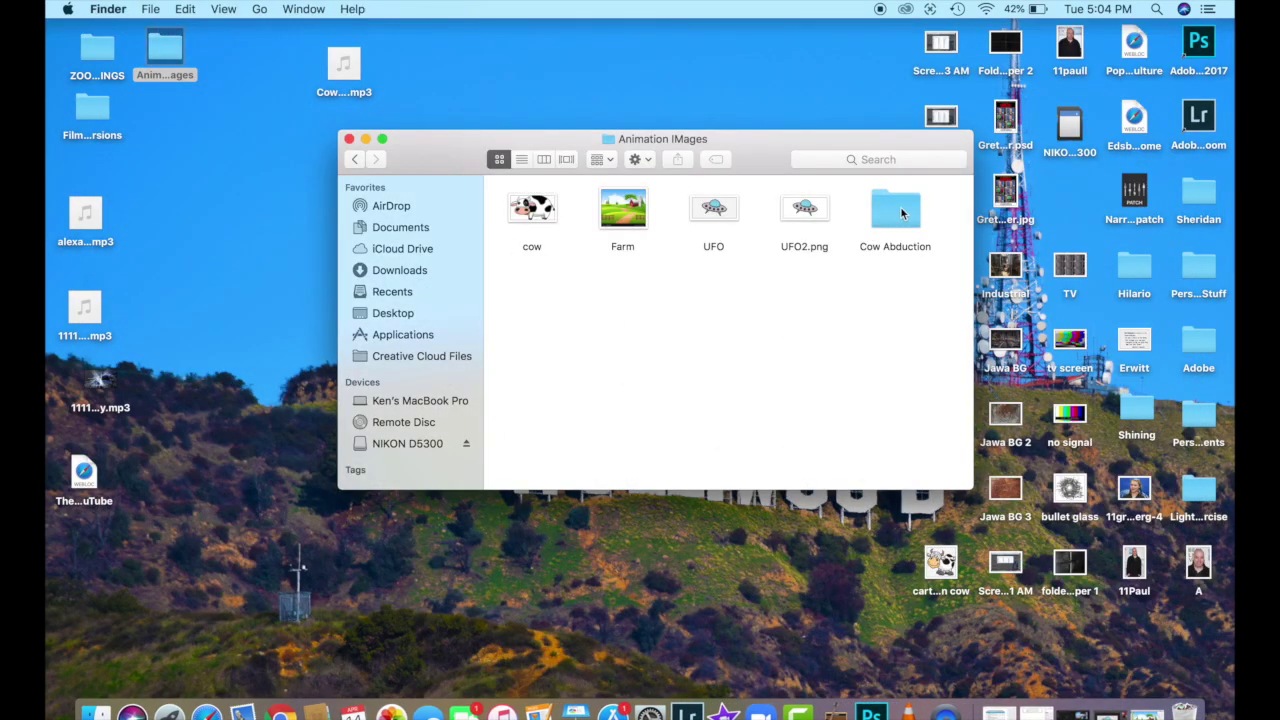
{"action": "double_click", "coordinate": [900, 206]}
{"action": "left_click", "coordinate": [532, 212]}
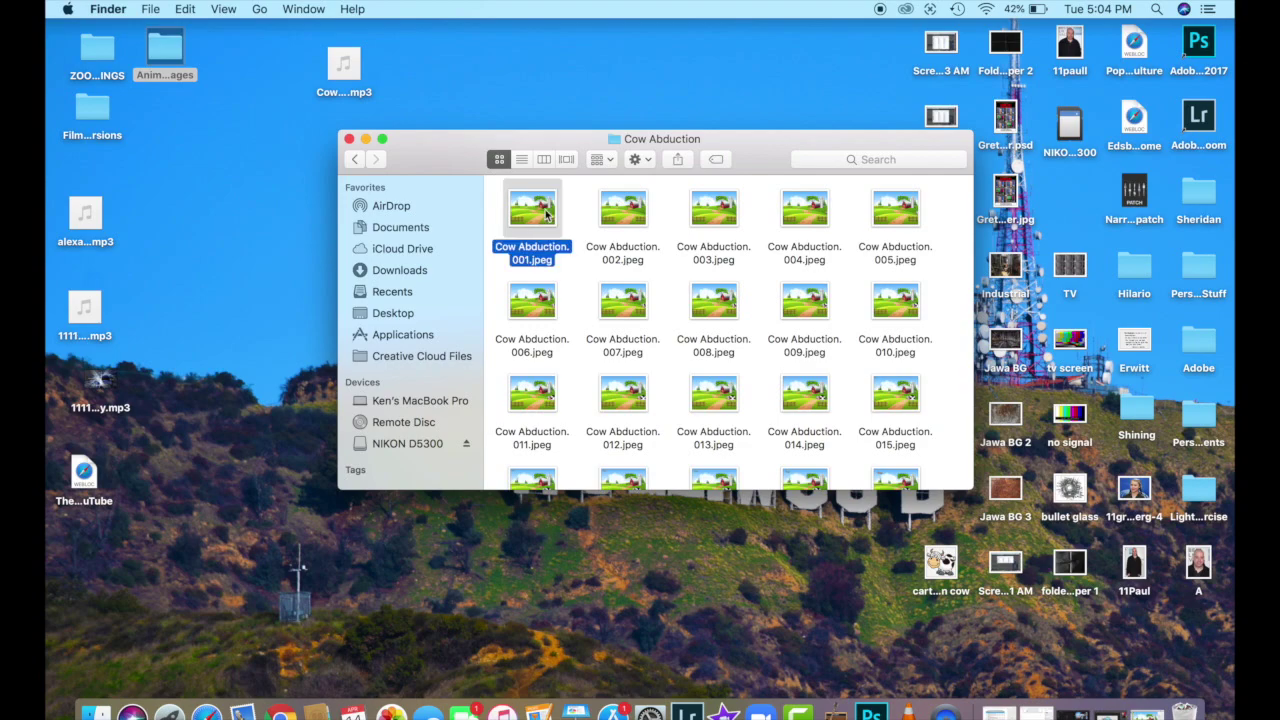
{"action": "left_click", "coordinate": [620, 212]}
{"action": "left_click", "coordinate": [711, 215]}
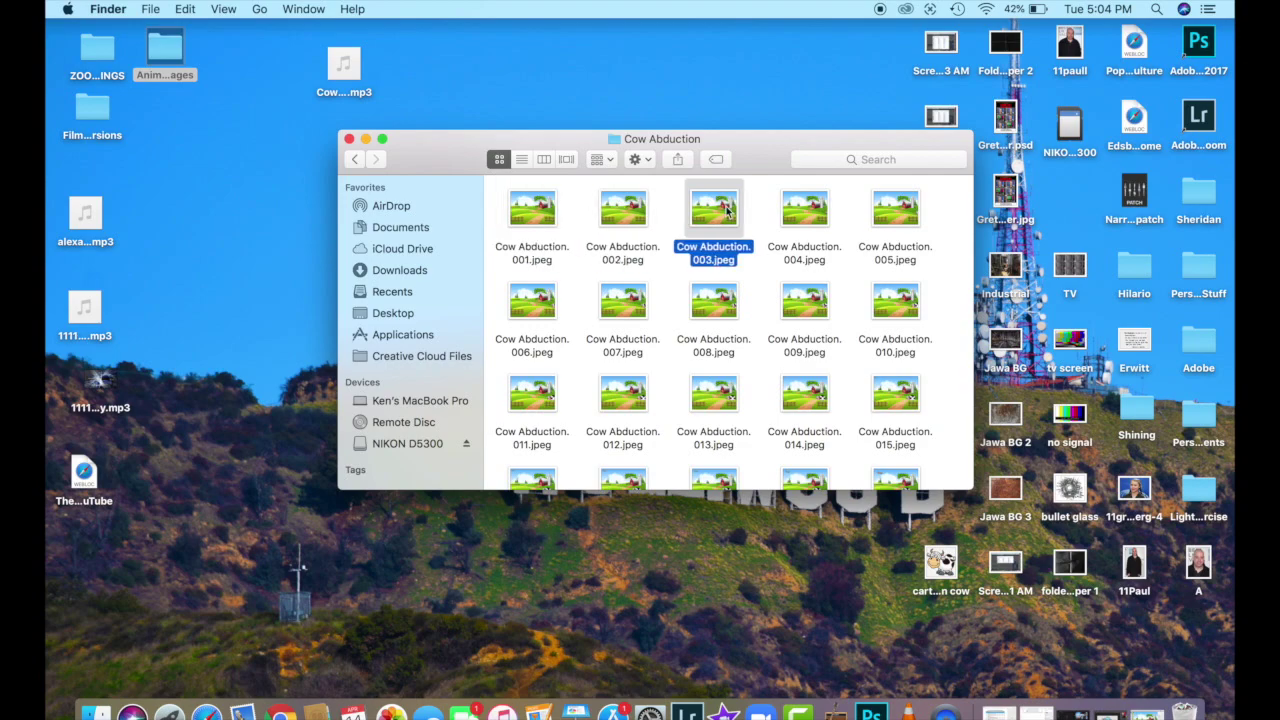
{"action": "left_click", "coordinate": [813, 207]}
{"action": "left_click", "coordinate": [898, 208]}
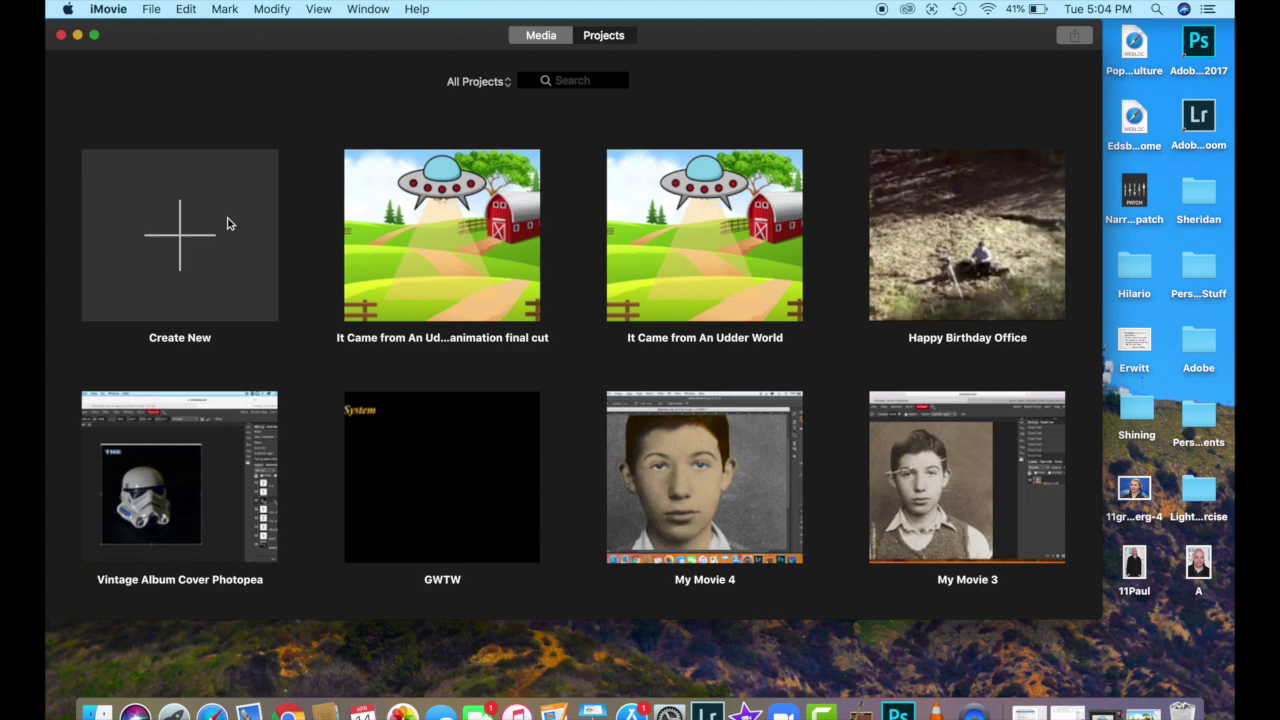
Create a new movie project in iMovie and move its window aside to uncover the image folder on the desktop
{"action": "left_click", "coordinate": [228, 222]}
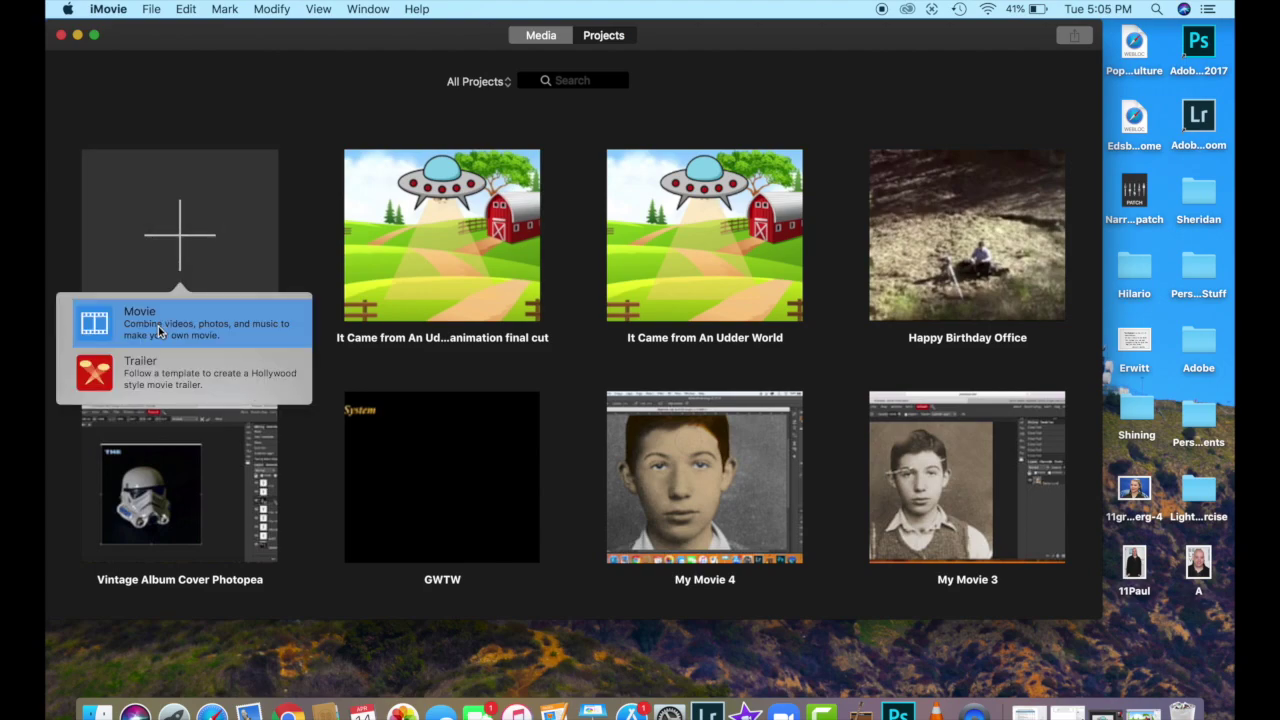
{"action": "left_click", "coordinate": [158, 326]}
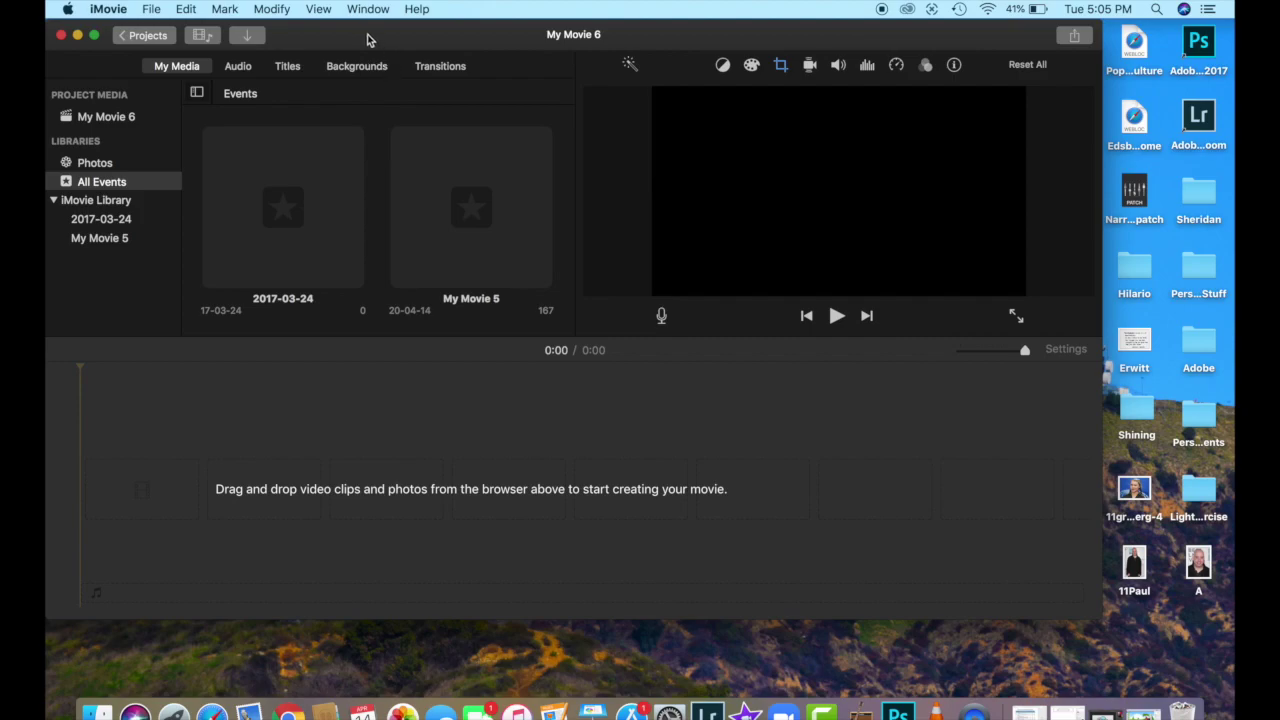
{"action": "left_click_drag", "start_coordinate": [366, 35], "coordinate": [474, 108]}
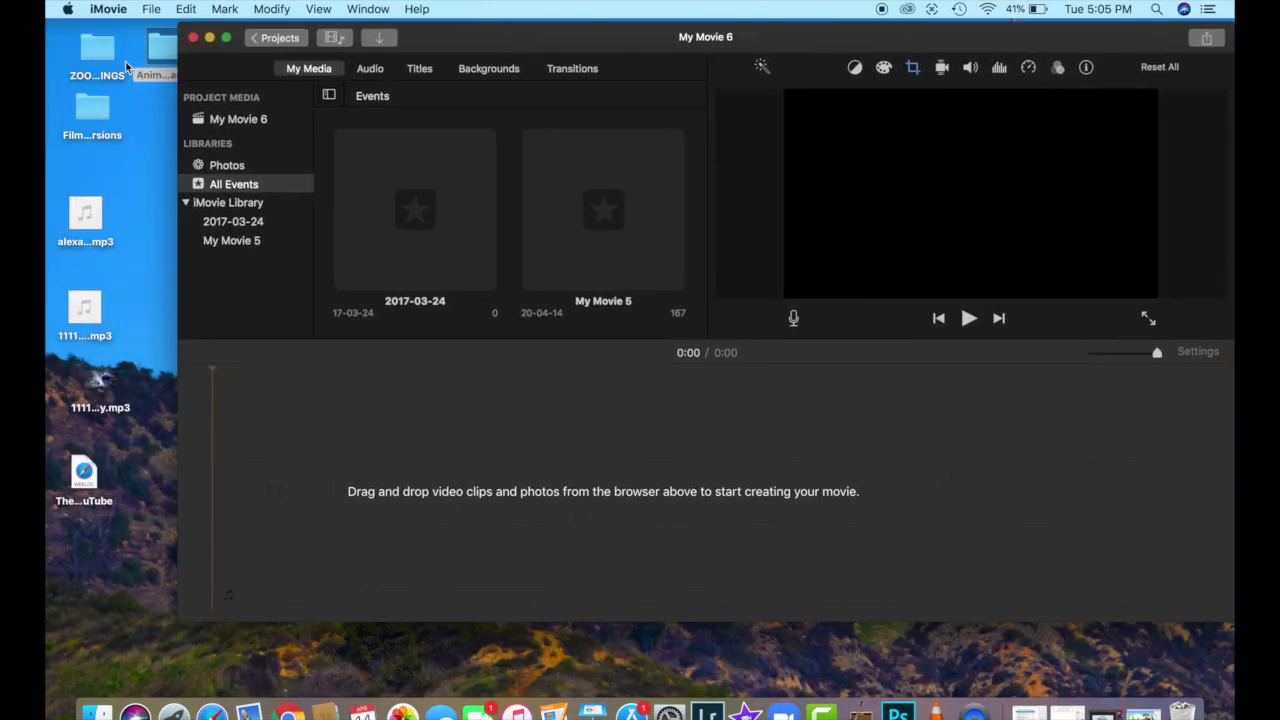
Add all the JPEG frames from the Cow Abduction folder to the iMovie timeline and close the folder window
{"action": "double_click", "coordinate": [152, 50]}
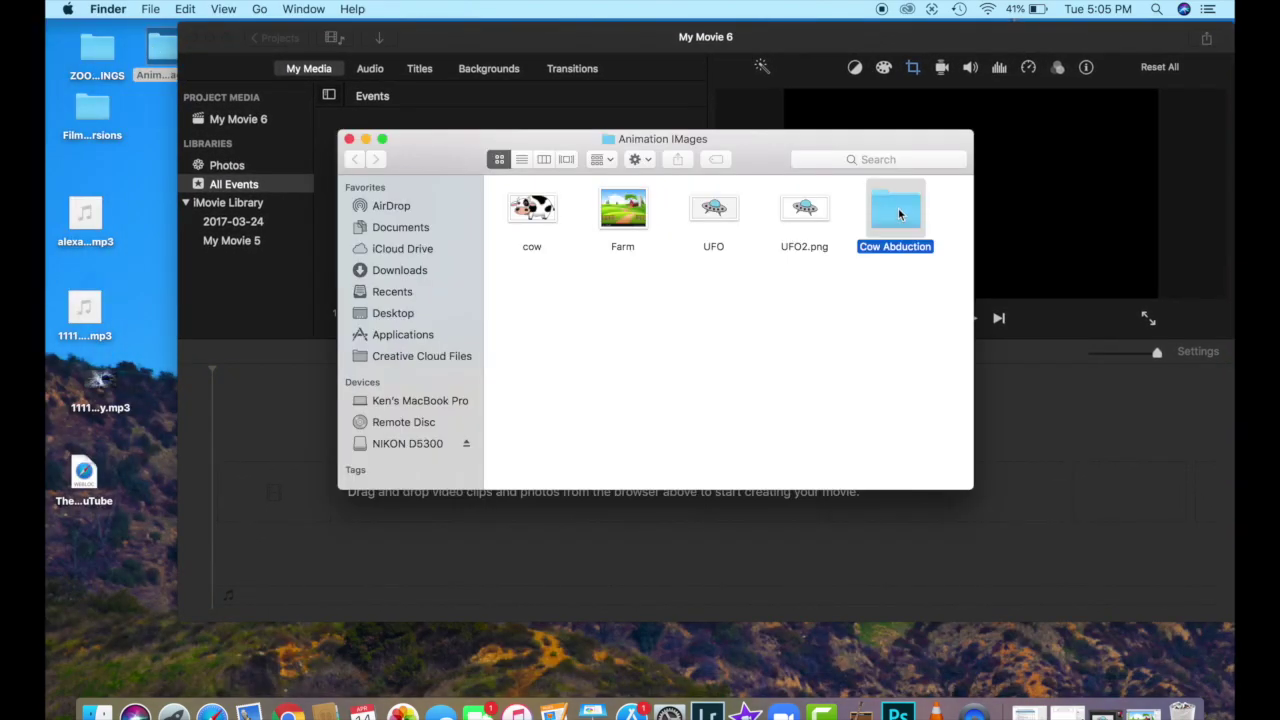
{"action": "double_click", "coordinate": [895, 210]}
{"action": "left_click", "coordinate": [533, 205]}
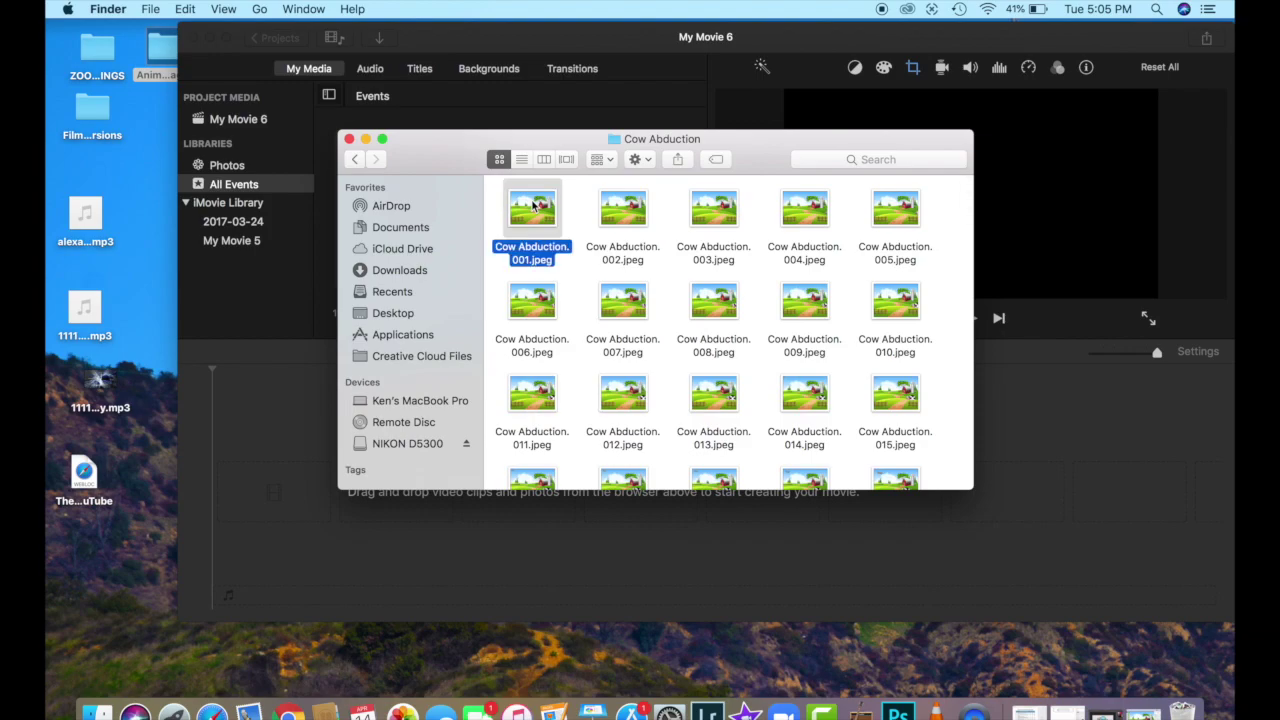
{"action": "key", "text": "super+a"}
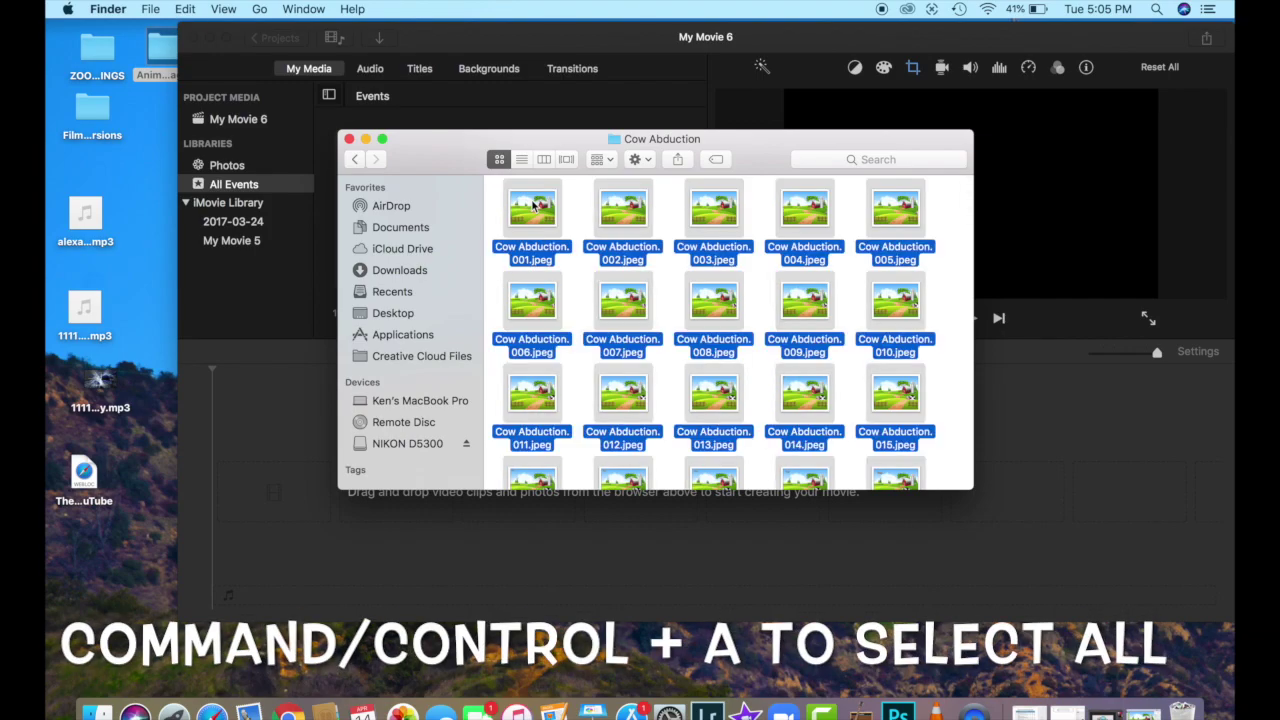
{"action": "left_click_drag", "start_coordinate": [524, 207], "coordinate": [276, 483]}
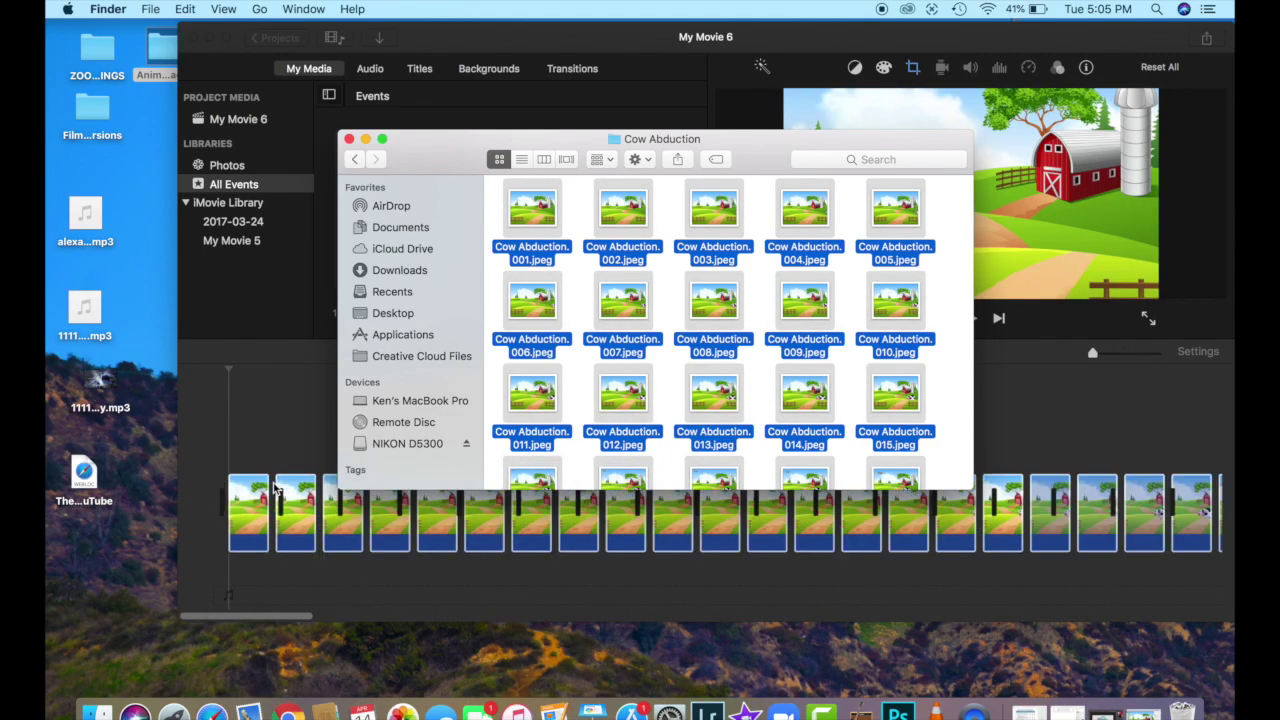
{"action": "left_click", "coordinate": [349, 139]}
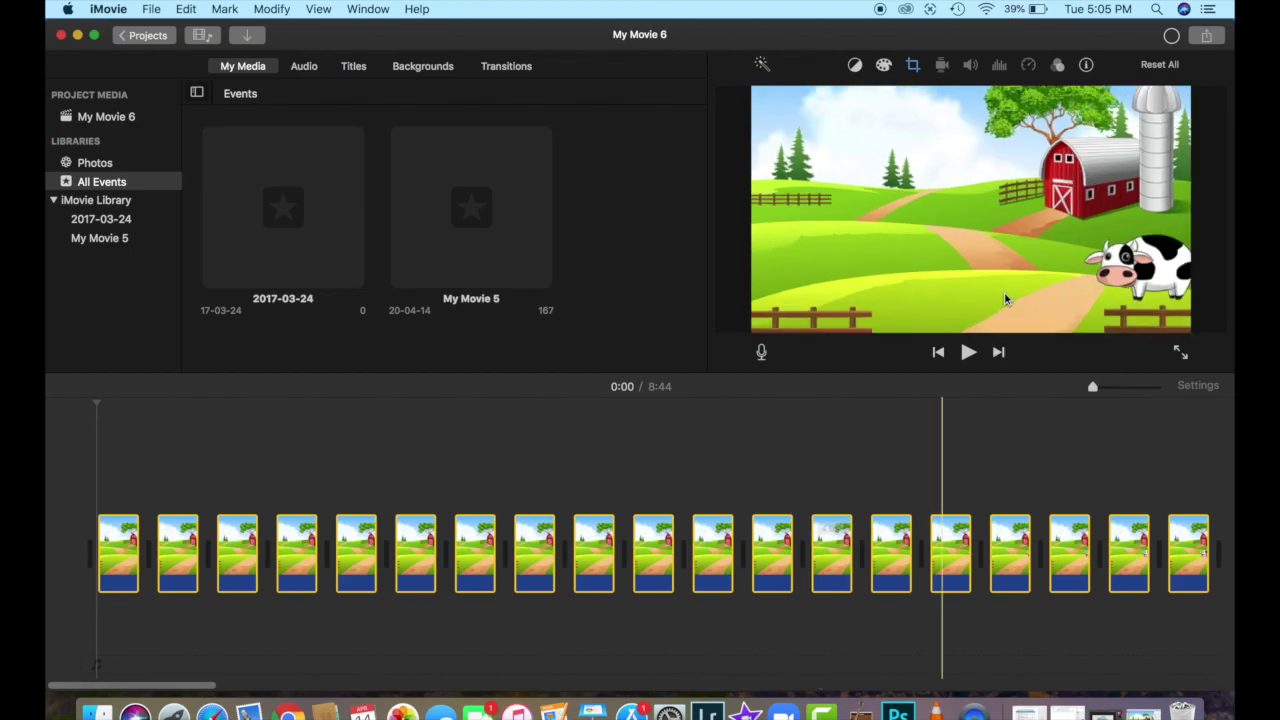
Play the opening clips of the movie to check their motion and pace, and clear the clip selection
{"action": "left_click", "coordinate": [970, 355]}
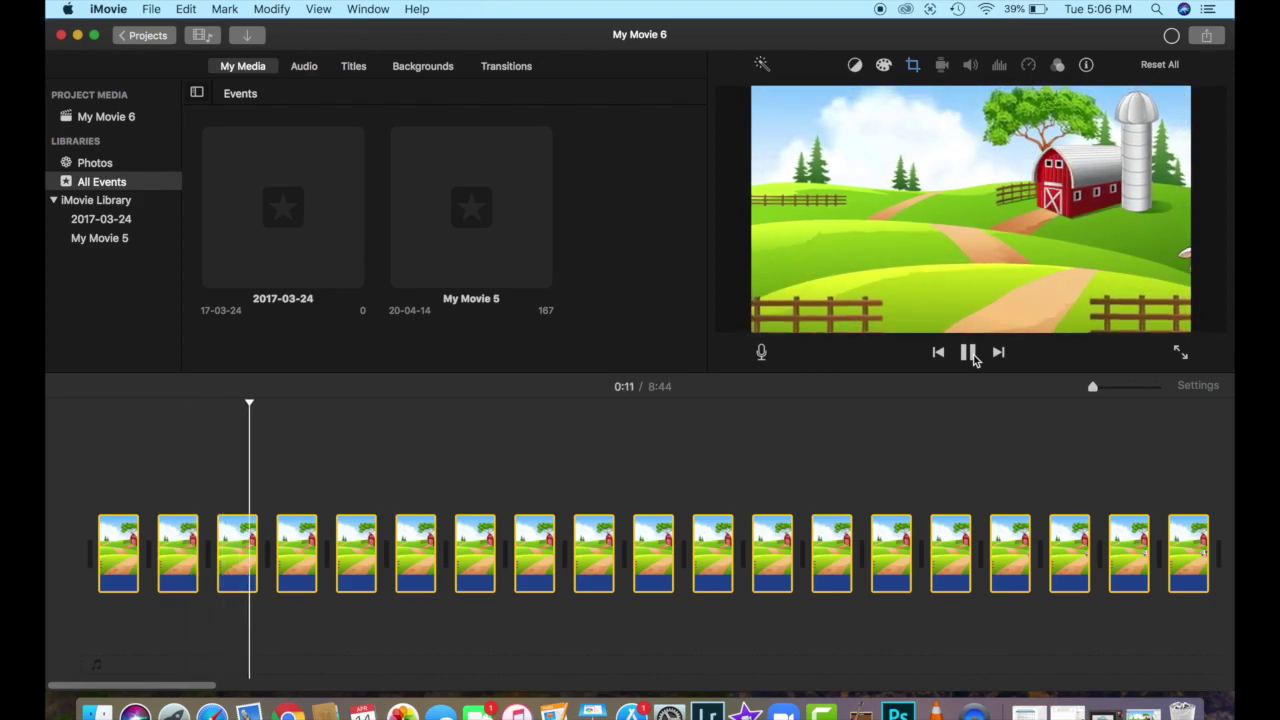
{"action": "left_click", "coordinate": [969, 352]}
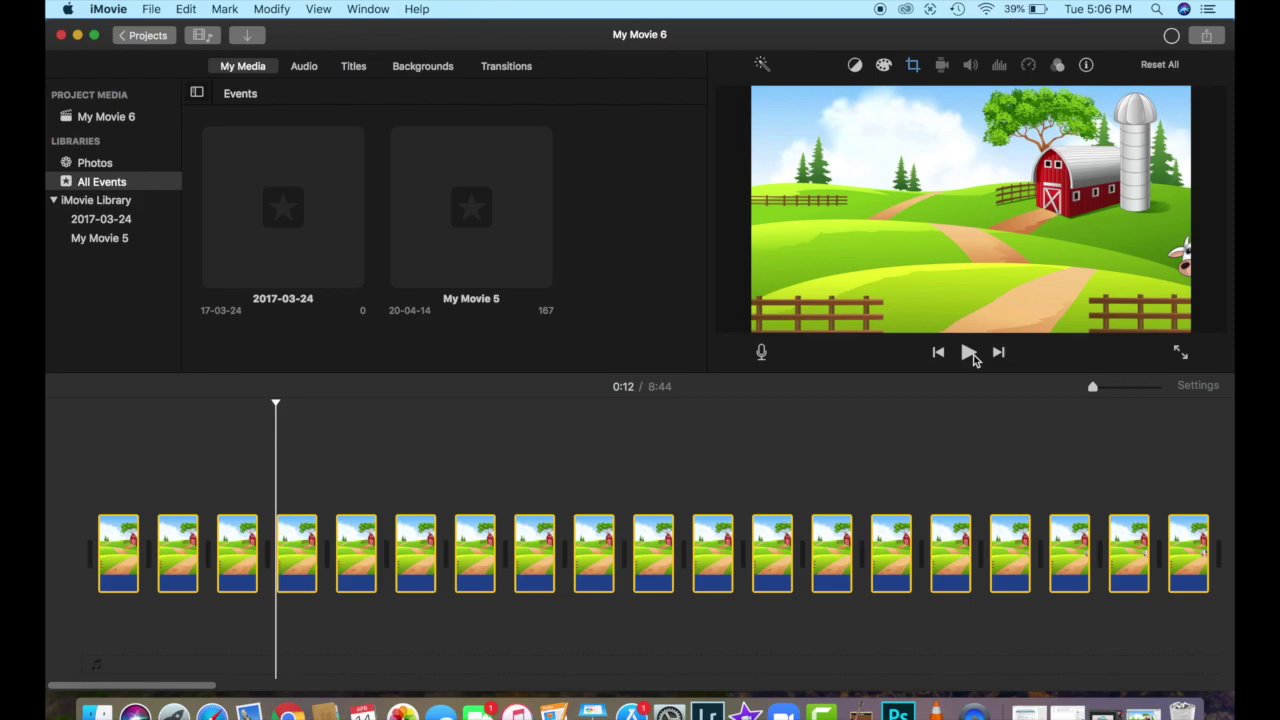
{"action": "left_click", "coordinate": [792, 478]}
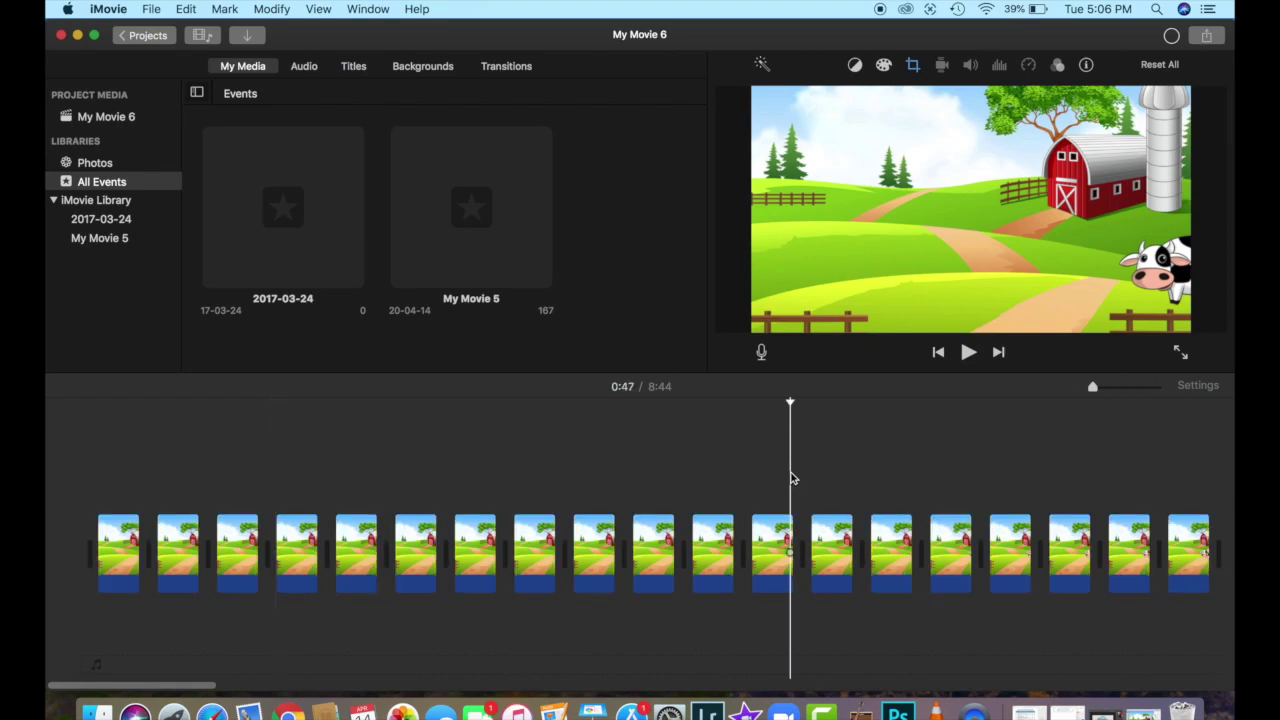
Set the cropping style of all clips in the timeline to Fit
{"action": "left_click", "coordinate": [357, 546]}
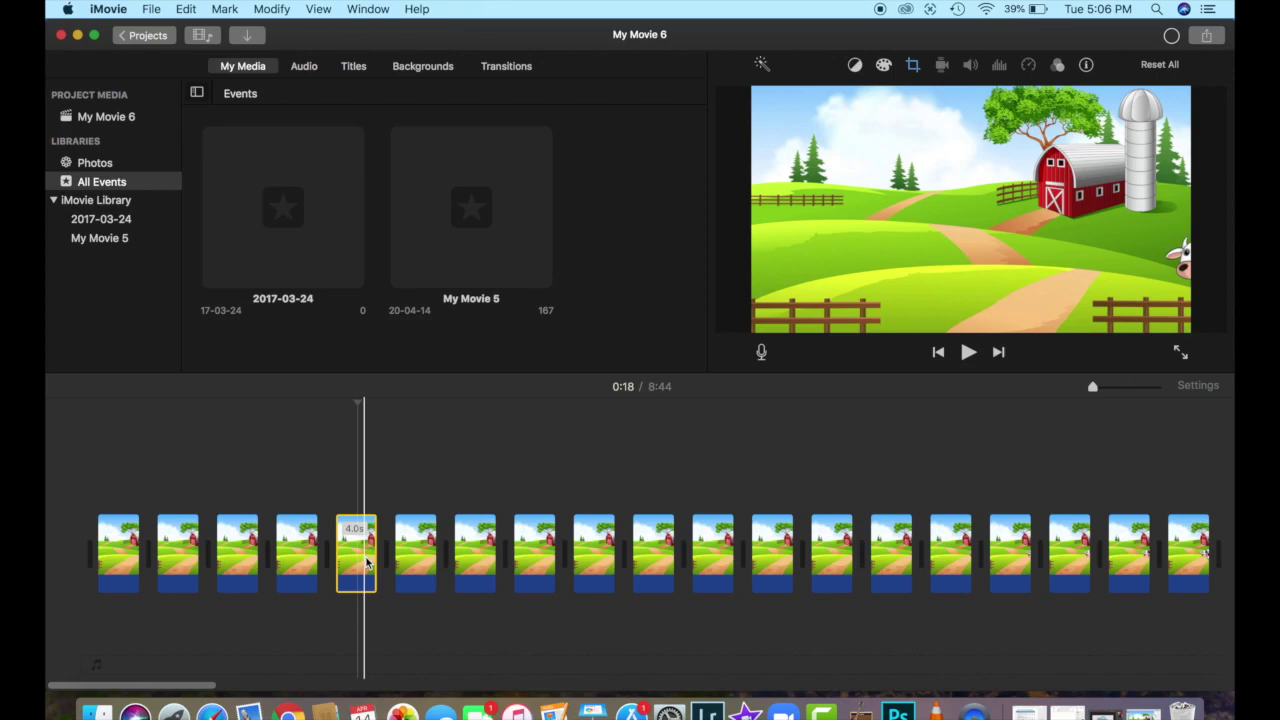
{"action": "key", "text": "super+a"}
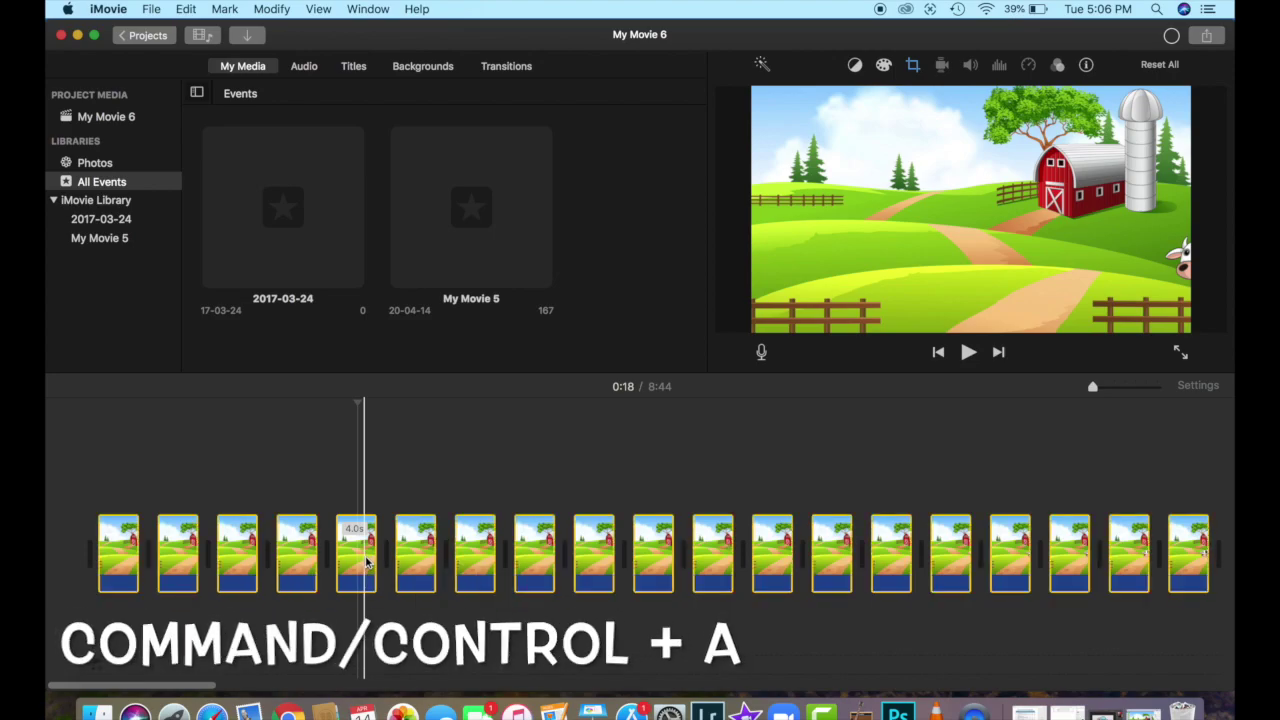
{"action": "left_click", "coordinate": [913, 66]}
{"action": "left_click", "coordinate": [766, 97]}
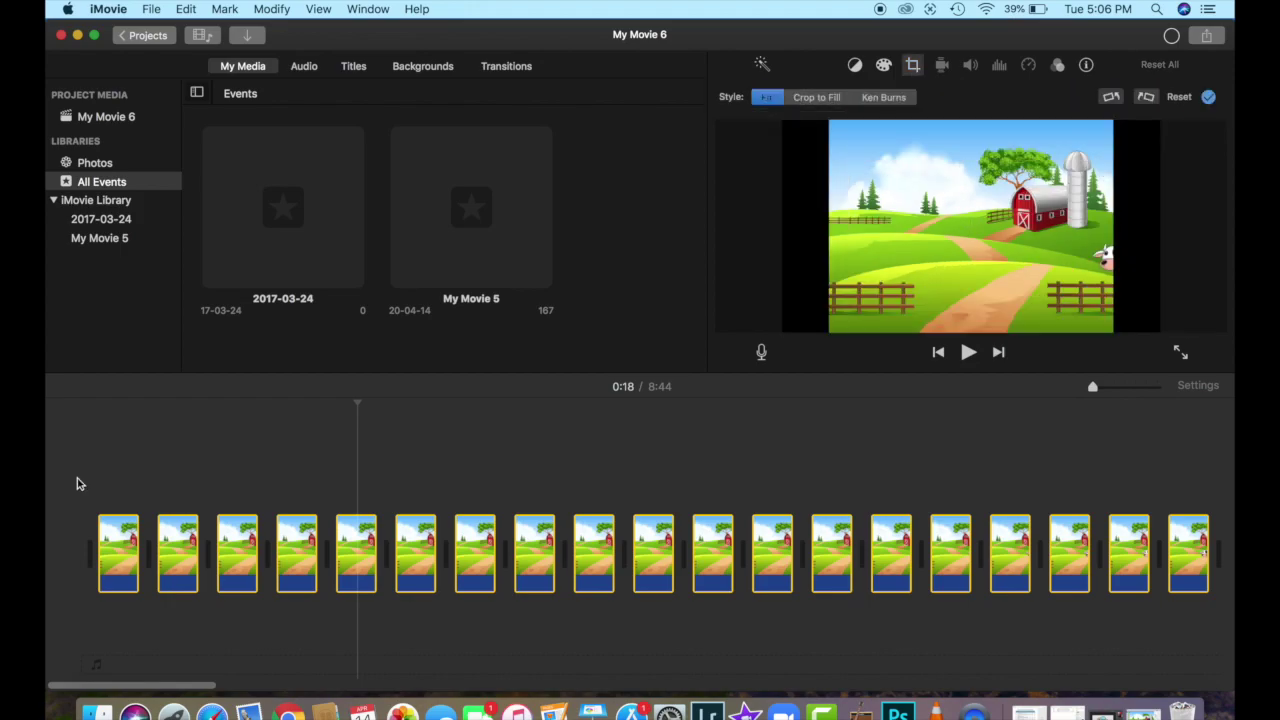
Clear the clip selection and play the opening of the movie to check the fitted framing and pace
{"action": "left_click", "coordinate": [79, 483]}
{"action": "key", "text": "space"}
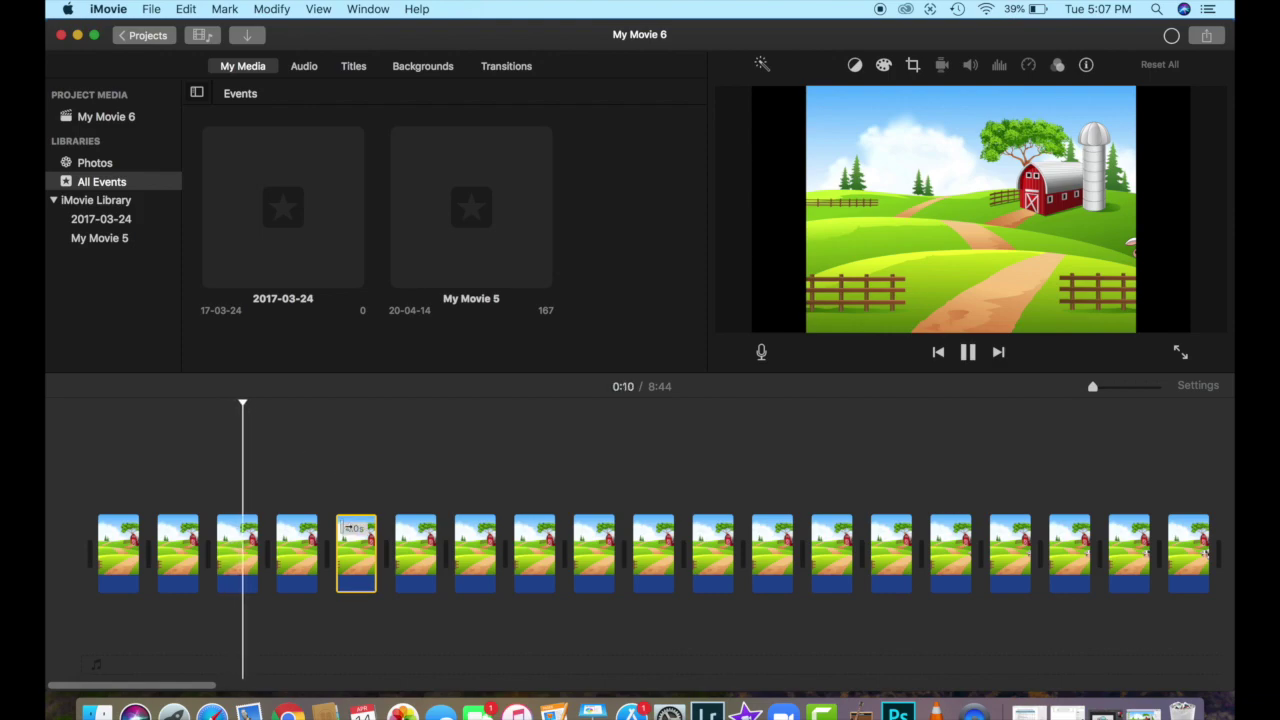
{"action": "key", "text": "space"}
Set the duration of all clips in the timeline to 0.1 seconds and play the movie from the beginning
{"action": "key", "text": "super+a"}
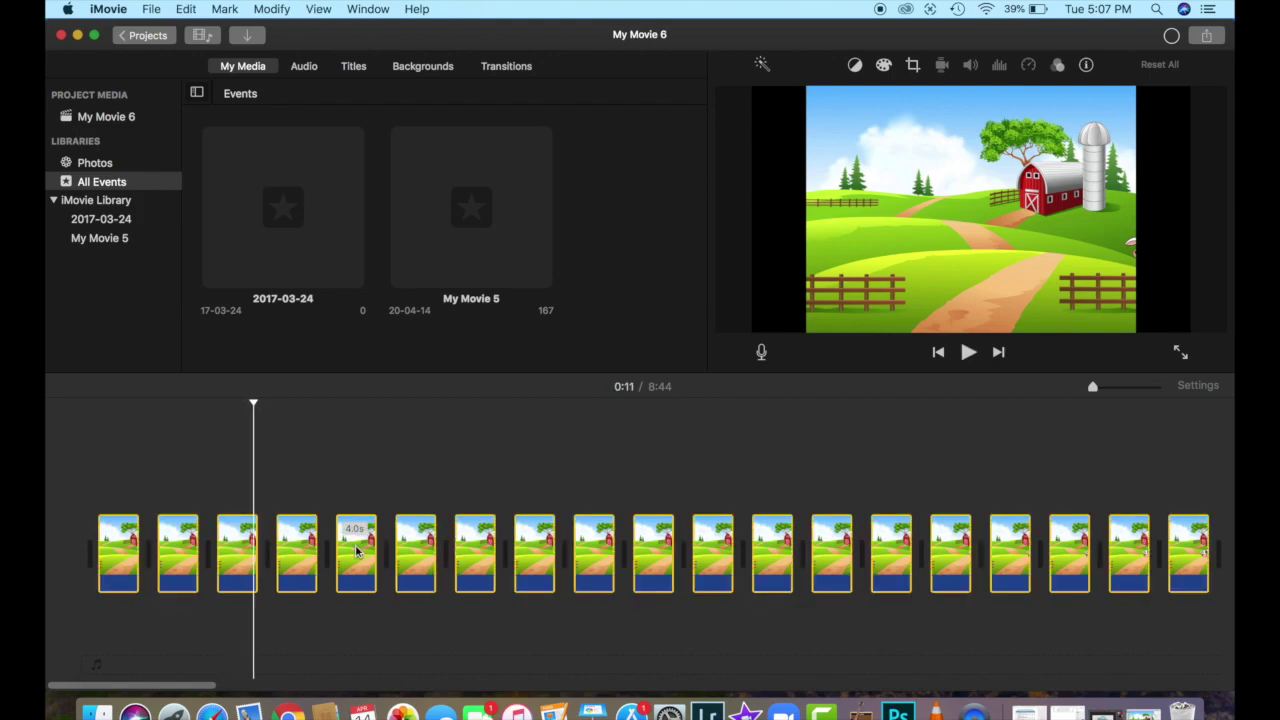
{"action": "left_click", "coordinate": [1088, 68]}
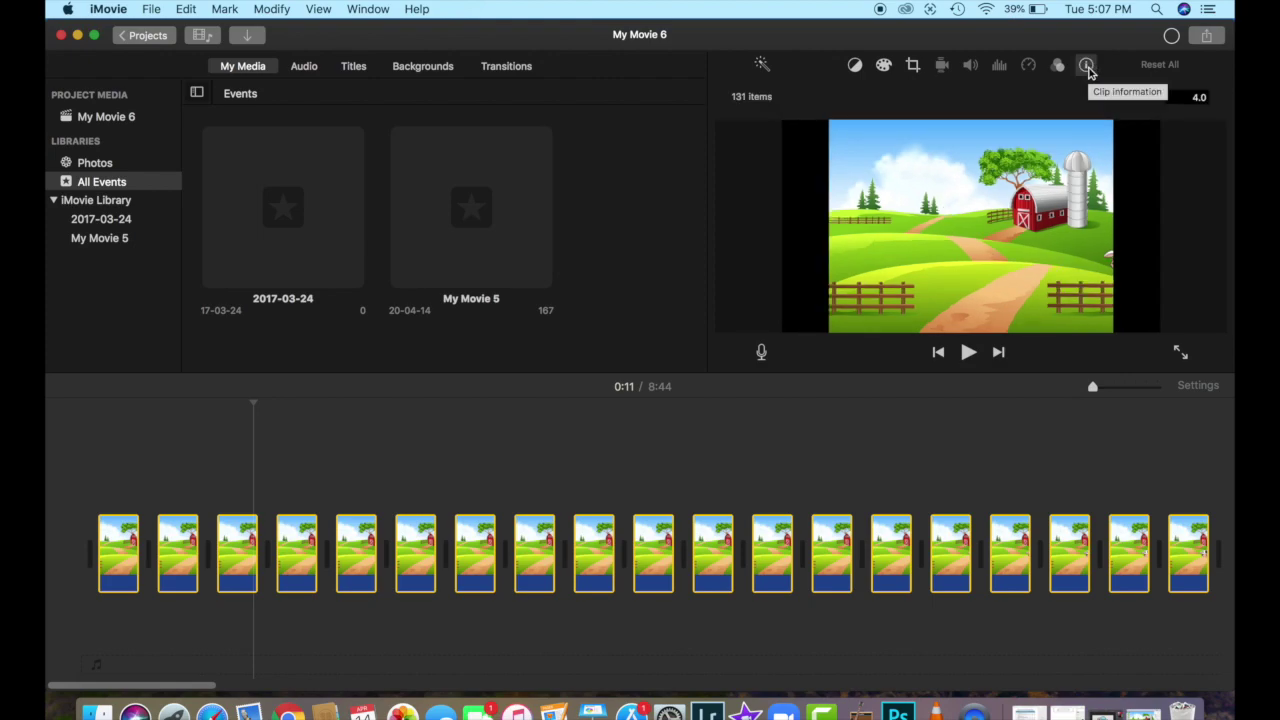
{"action": "left_click", "coordinate": [1196, 100]}
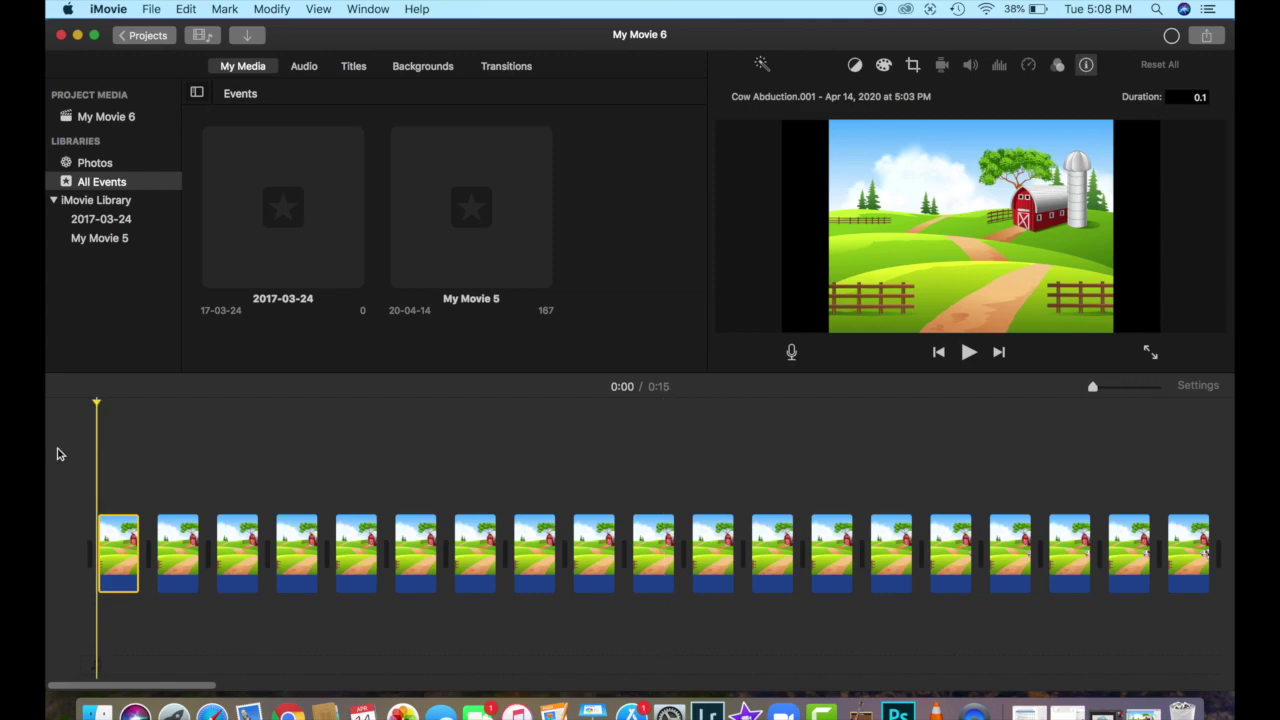
{"action": "key", "text": "space"}
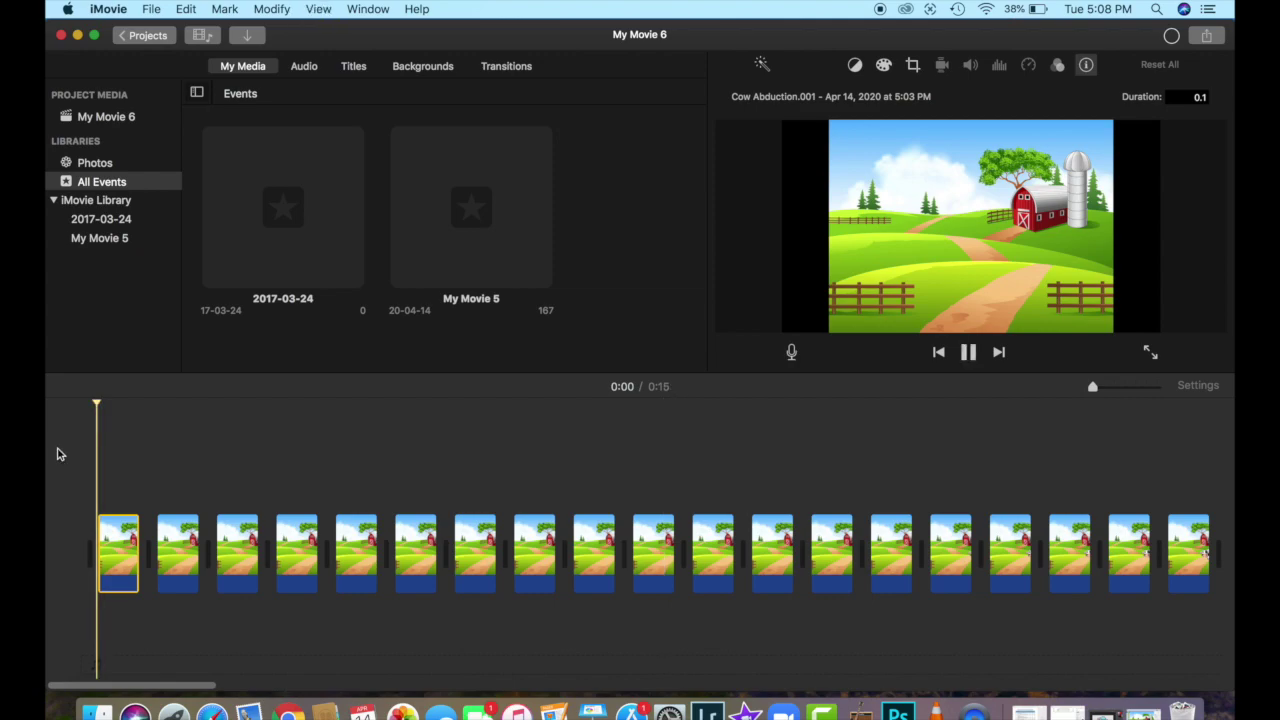